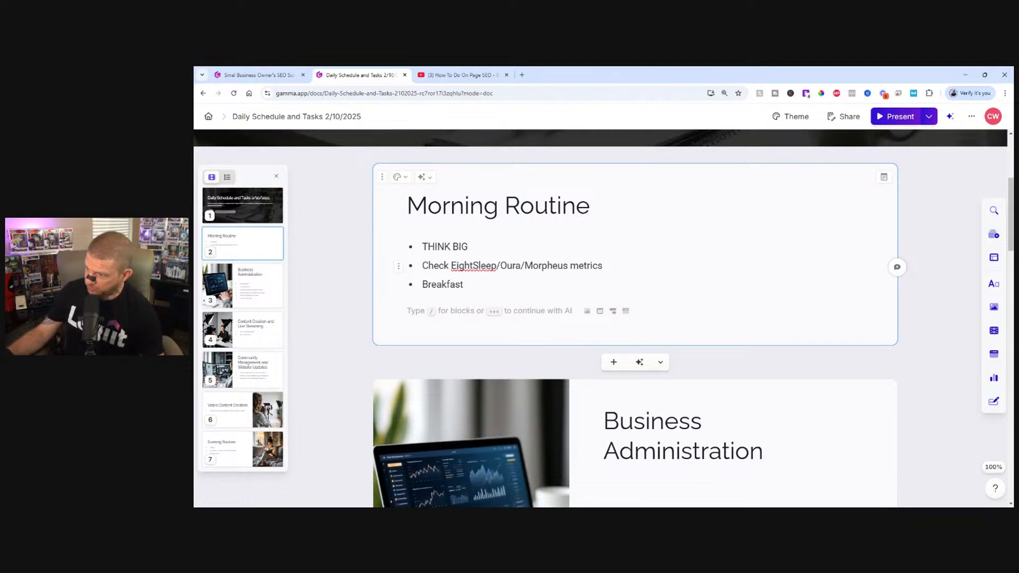
Review the daily schedule's tasks under Morning Routine, Business Administration, and Content Creation and Live Streaming.
{"action": "scroll", "coordinate": [637, 318], "scroll_direction": "down", "scroll_amount": 2}
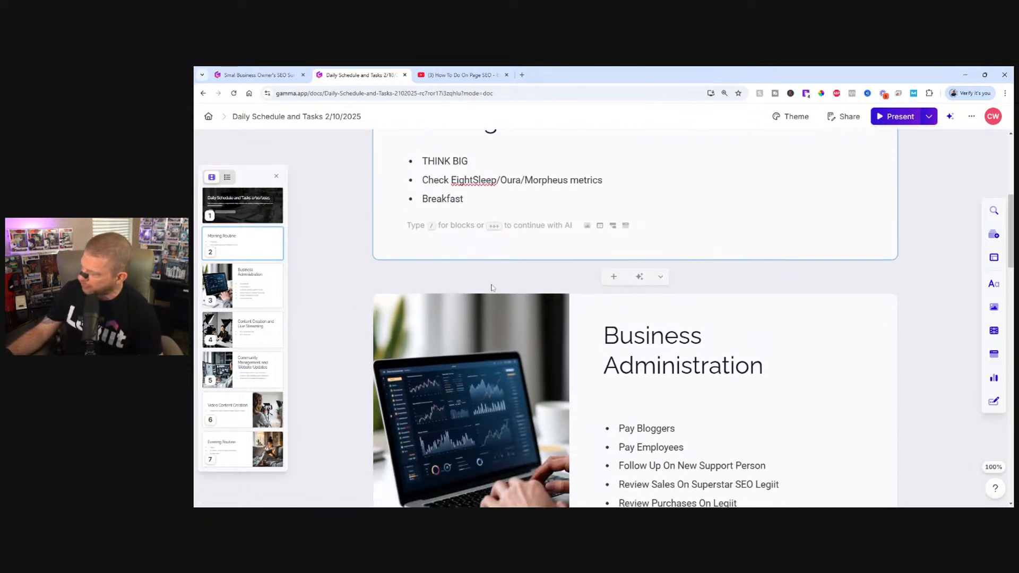
{"action": "scroll", "coordinate": [538, 230], "scroll_direction": "down", "scroll_amount": 2}
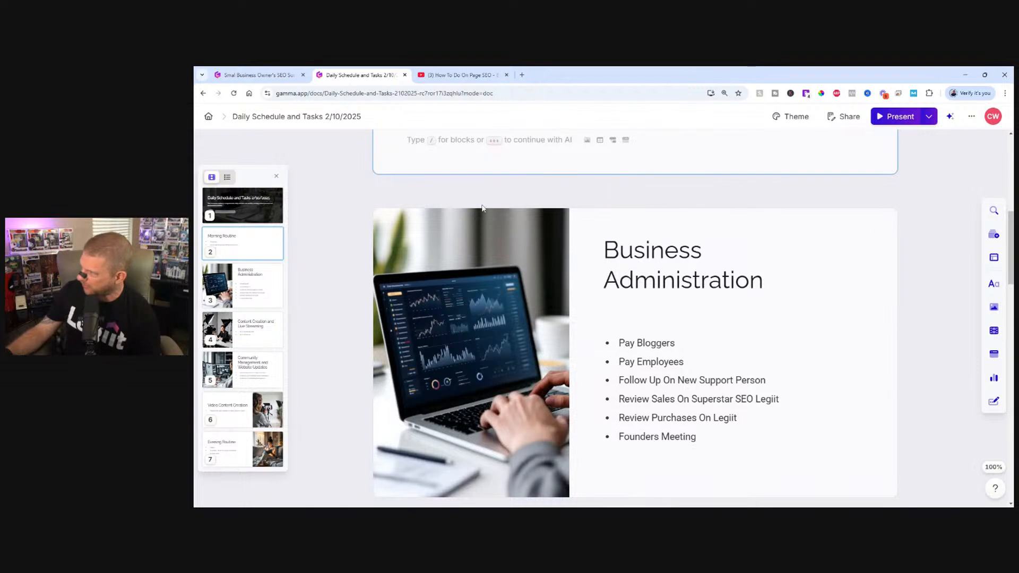
{"action": "scroll", "coordinate": [538, 231], "scroll_direction": "down", "scroll_amount": 2}
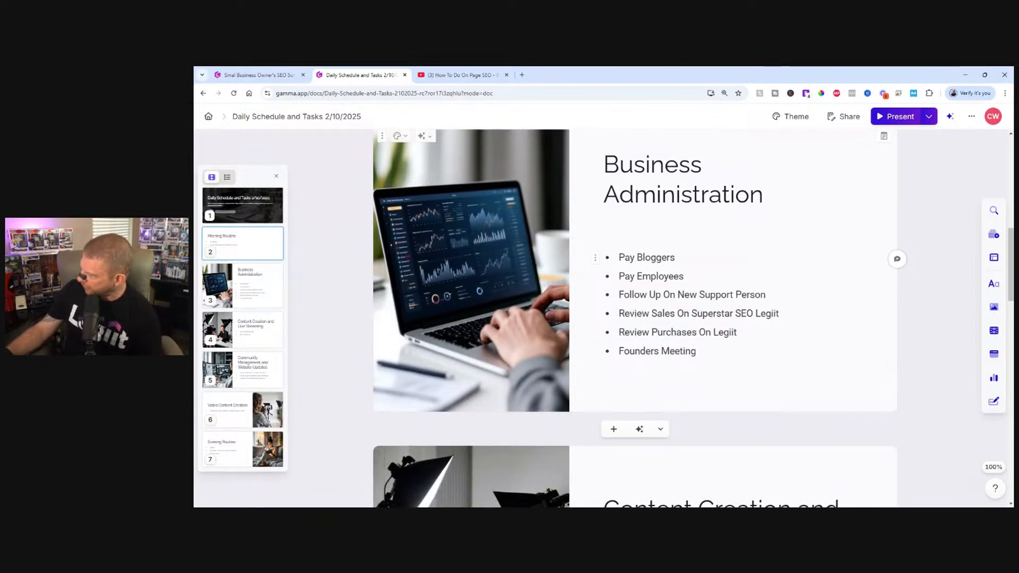
{"action": "left_click_drag", "start_coordinate": [676, 258], "coordinate": [618, 259]}
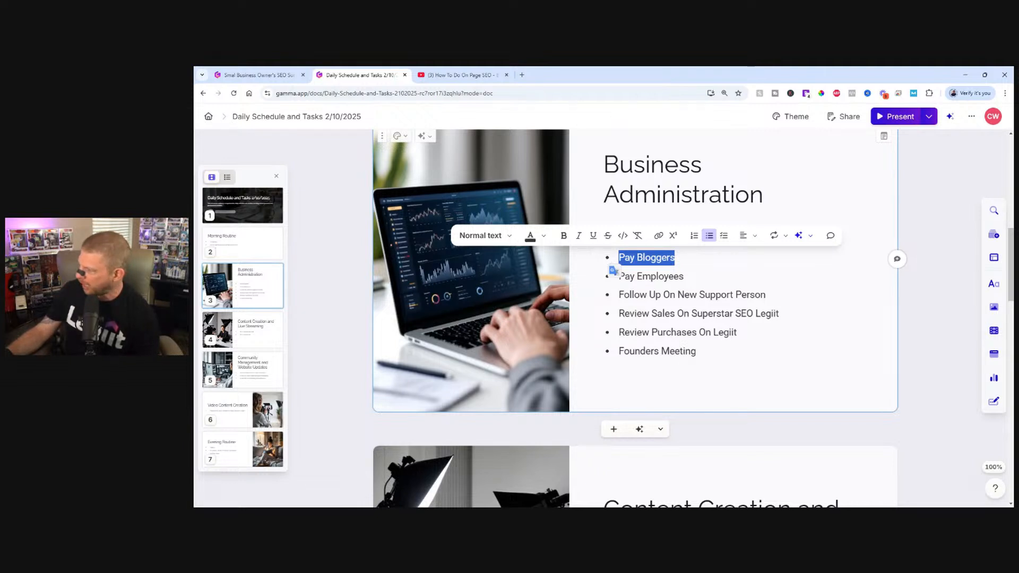
{"action": "left_click", "coordinate": [685, 277]}
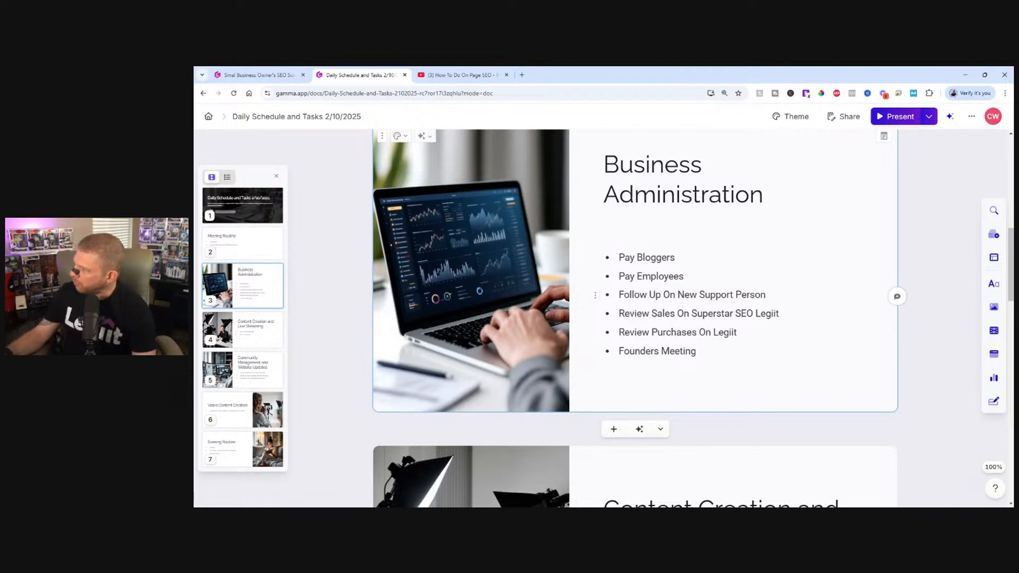
{"action": "left_click_drag", "start_coordinate": [766, 294], "coordinate": [618, 294]}
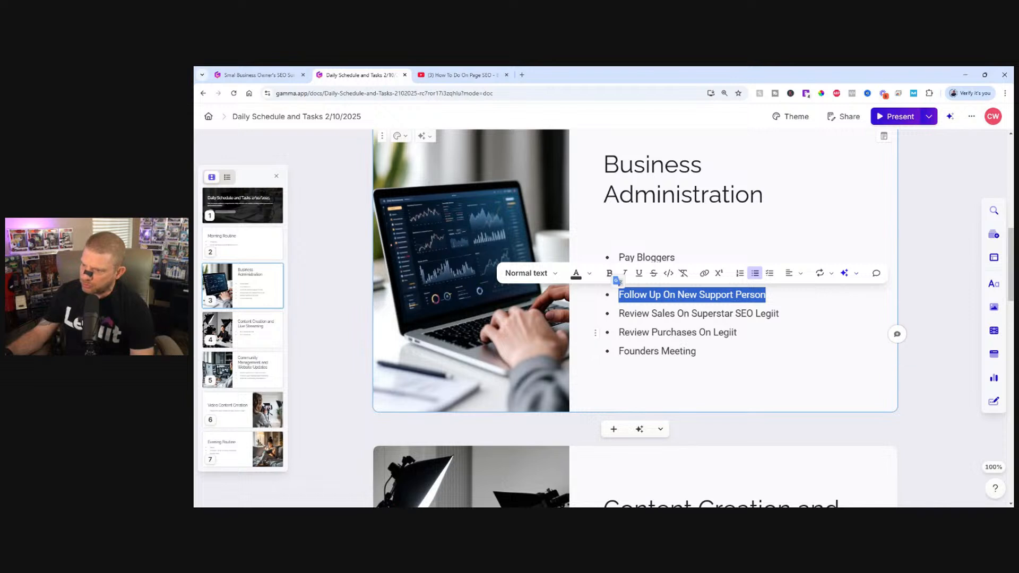
{"action": "left_click", "coordinate": [894, 332]}
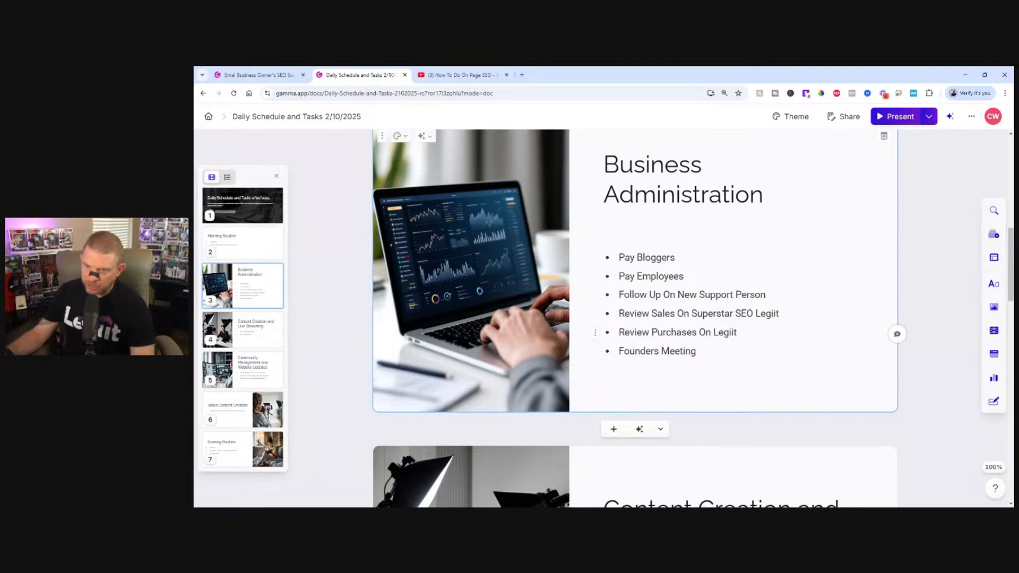
{"action": "scroll", "coordinate": [685, 332], "scroll_direction": "down", "scroll_amount": 2}
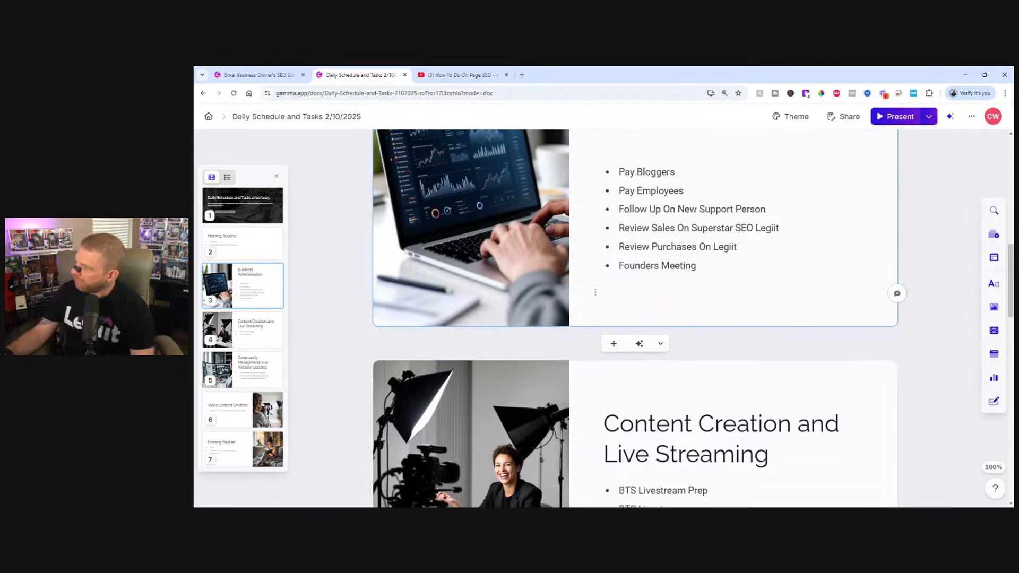
{"action": "left_click", "coordinate": [696, 266]}
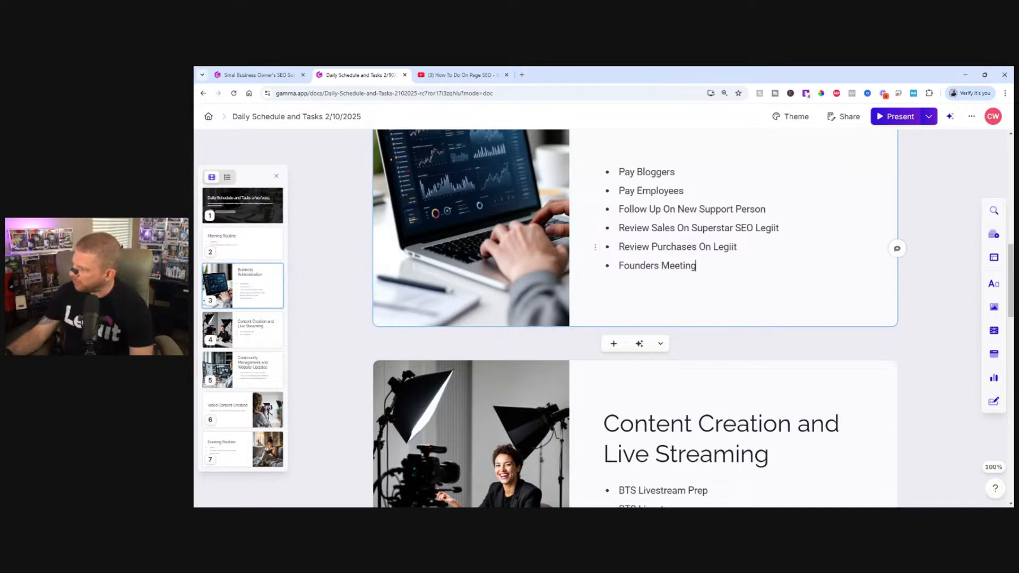
{"action": "scroll", "coordinate": [635, 319], "scroll_direction": "down", "scroll_amount": 4}
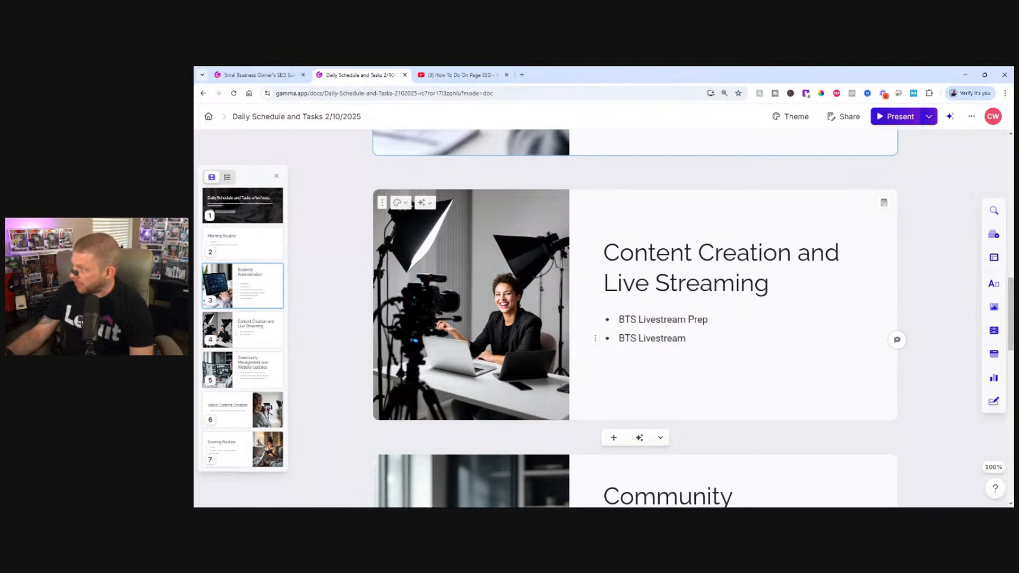
{"action": "scroll", "coordinate": [611, 384], "scroll_direction": "down", "scroll_amount": 5}
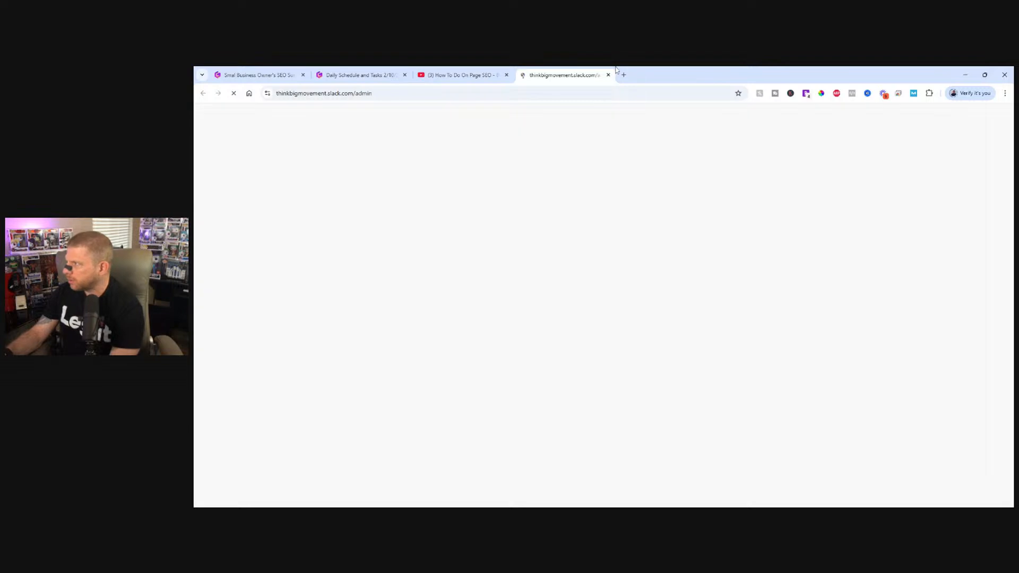
Move the Slack admin page out of the browser window and delete the "Digital Marketer & SEO Expert" canvas from Slack's seo channel.
{"action": "left_click_drag", "start_coordinate": [574, 76], "coordinate": [274, 177]}
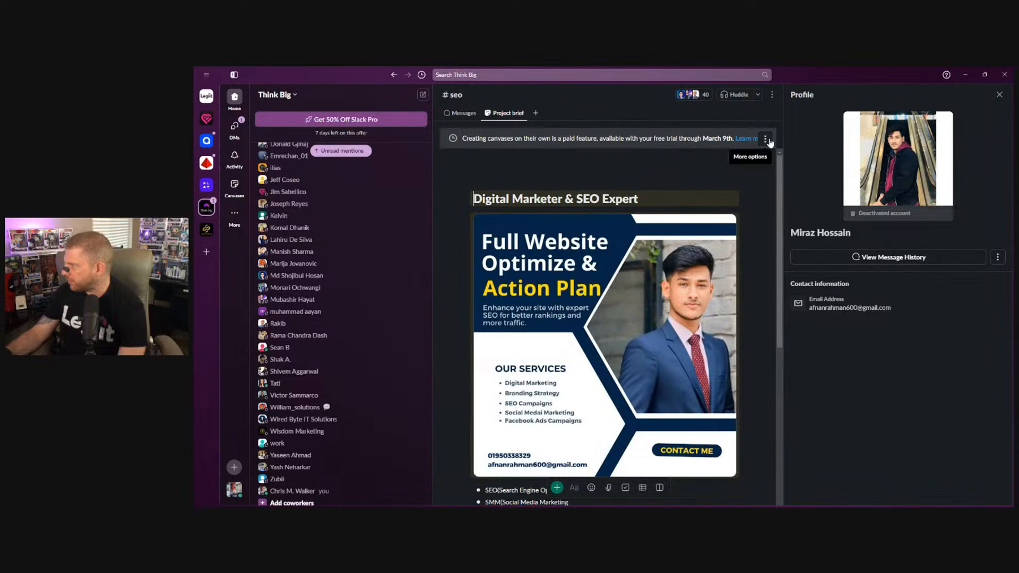
{"action": "left_click", "coordinate": [765, 138]}
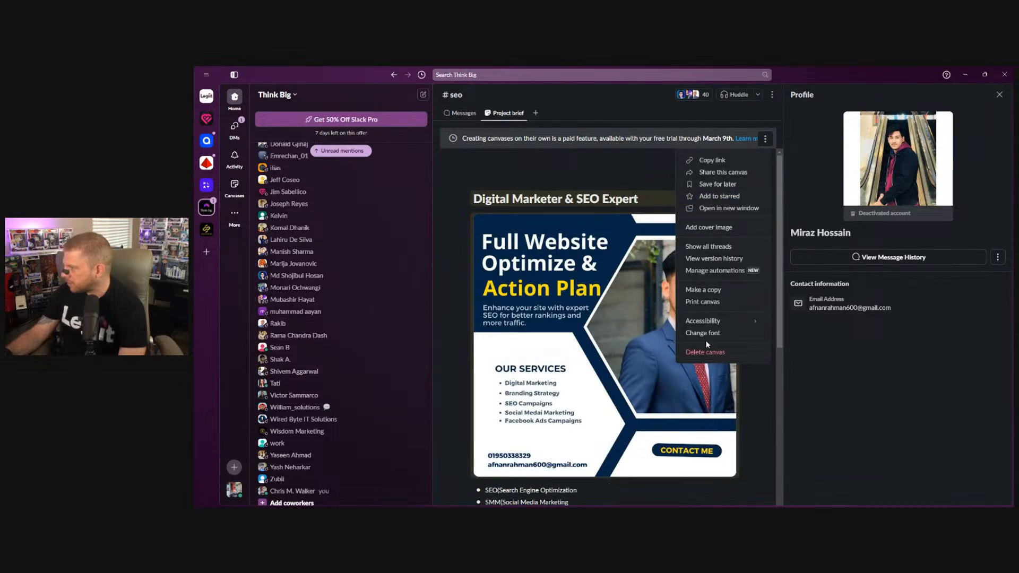
{"action": "left_click", "coordinate": [713, 352]}
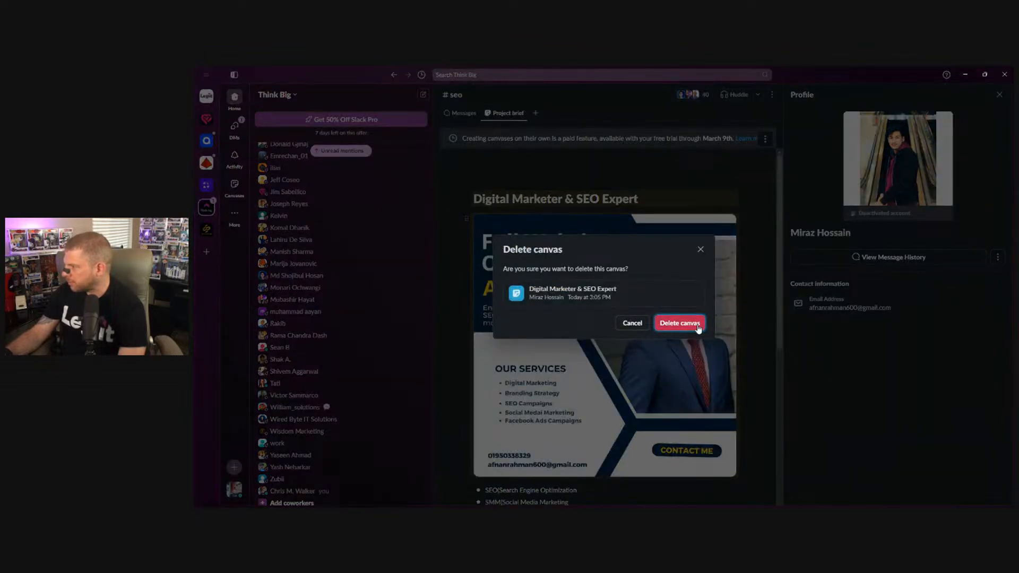
{"action": "left_click", "coordinate": [680, 323]}
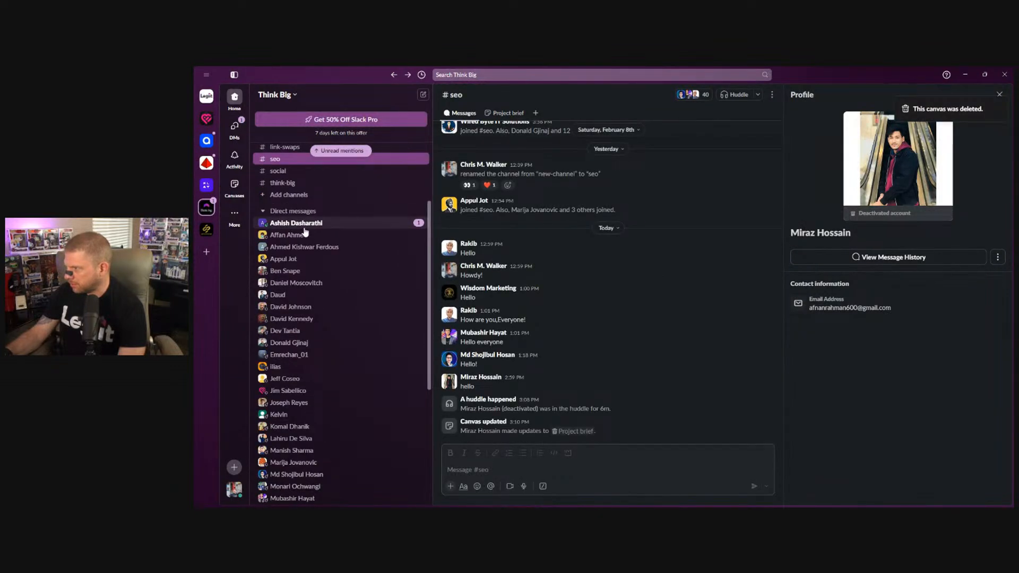
Open the unread direct message in the Think Big workspace and look through the list of direct messages.
{"action": "left_click", "coordinate": [305, 225]}
{"action": "scroll", "coordinate": [308, 300], "scroll_direction": "down", "scroll_amount": 5}
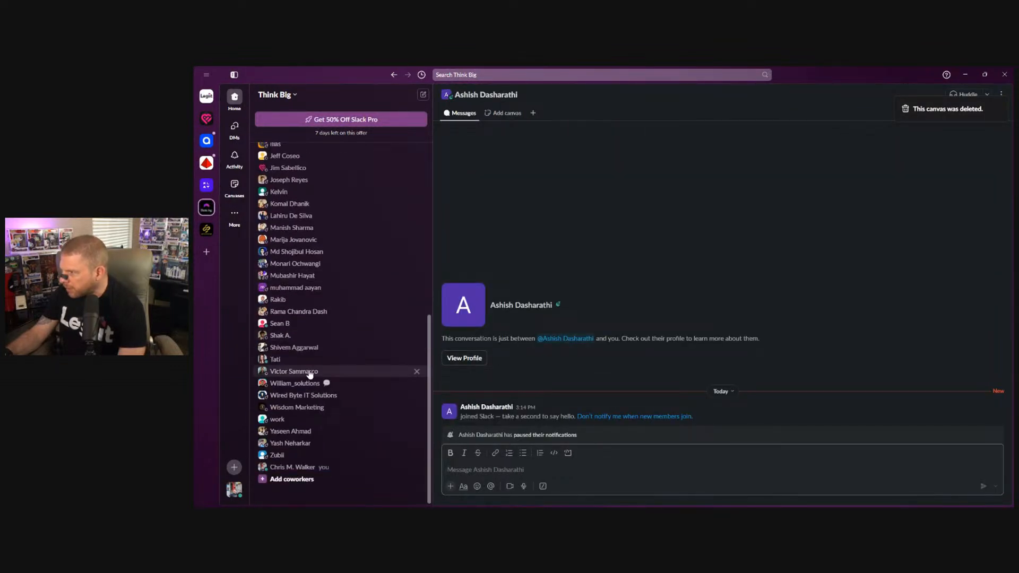
{"action": "scroll", "coordinate": [343, 336], "scroll_direction": "up", "scroll_amount": 8}
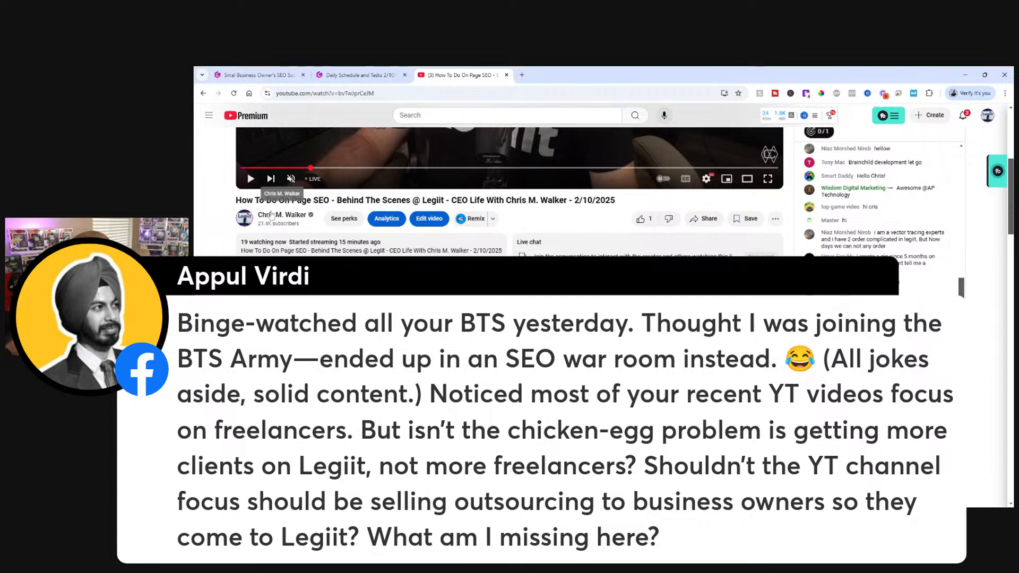
Open the channel page of the running YouTube livestream and look through the channel's uploaded videos.
{"action": "left_click", "coordinate": [270, 216]}
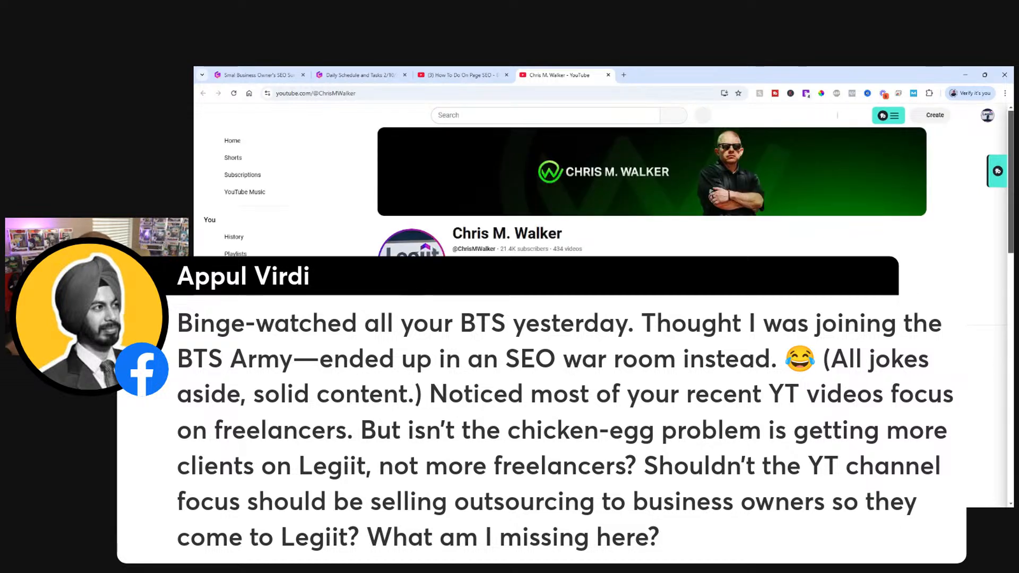
{"action": "left_click", "coordinate": [418, 314]}
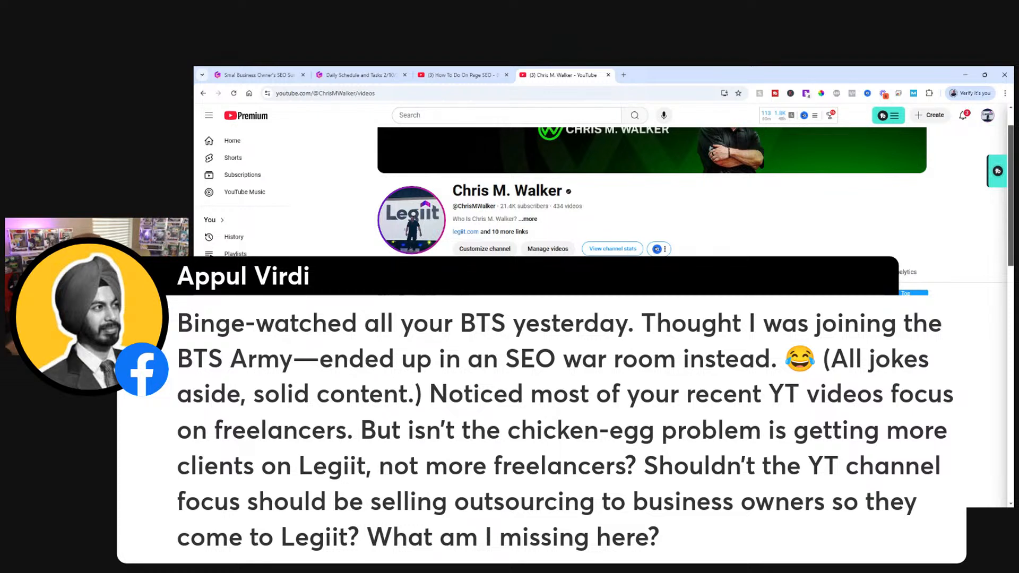
{"action": "scroll", "coordinate": [652, 191], "scroll_direction": "down", "scroll_amount": 2}
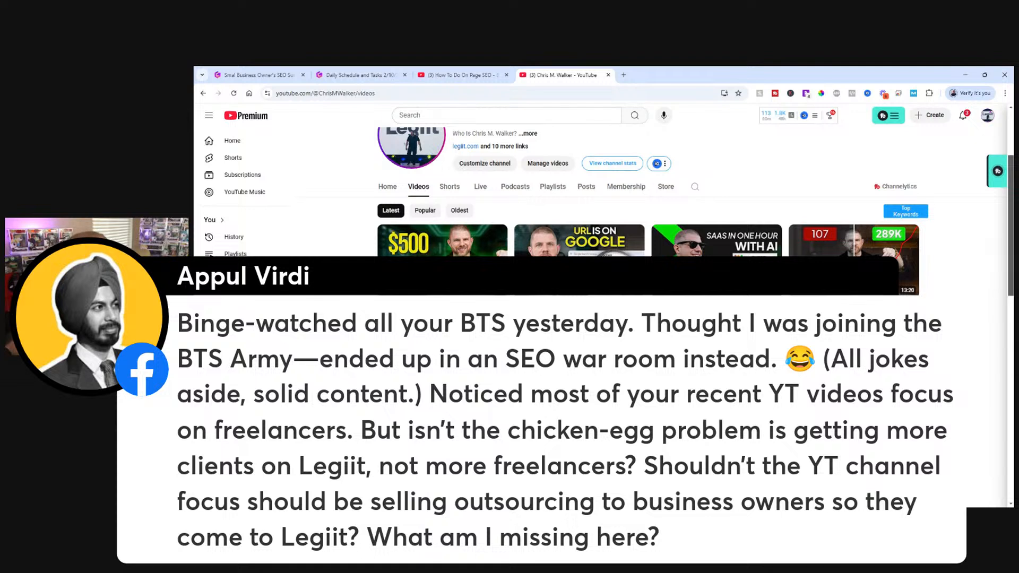
{"action": "scroll", "coordinate": [652, 212], "scroll_direction": "down", "scroll_amount": 2}
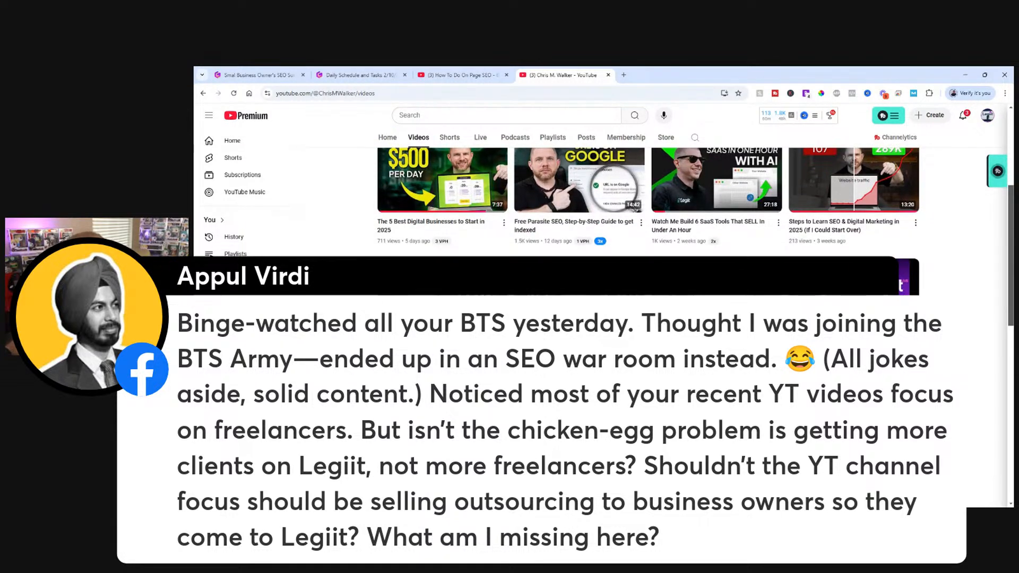
{"action": "scroll", "coordinate": [647, 202], "scroll_direction": "down", "scroll_amount": 4}
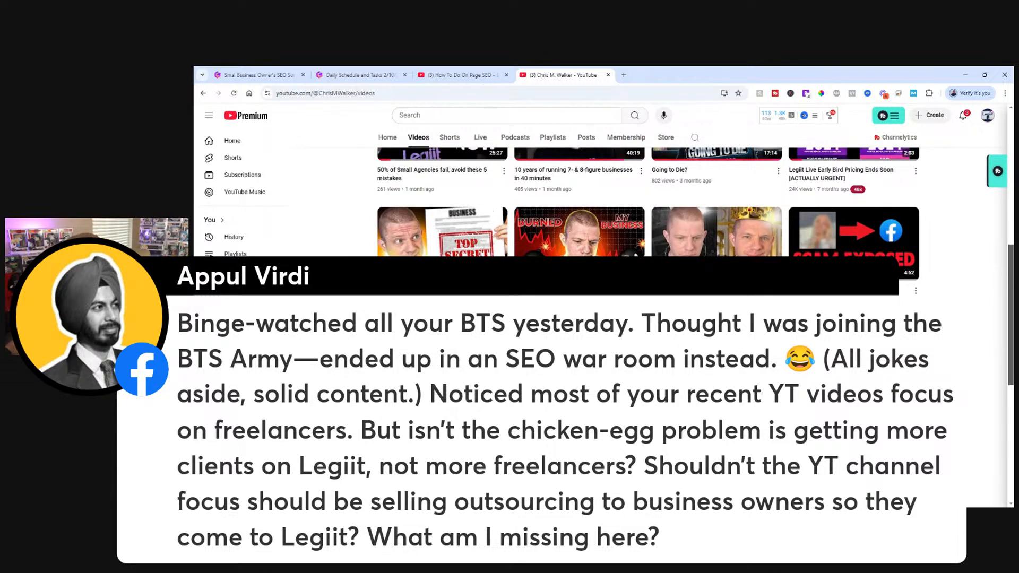
{"action": "scroll", "coordinate": [647, 202], "scroll_direction": "down", "scroll_amount": 3}
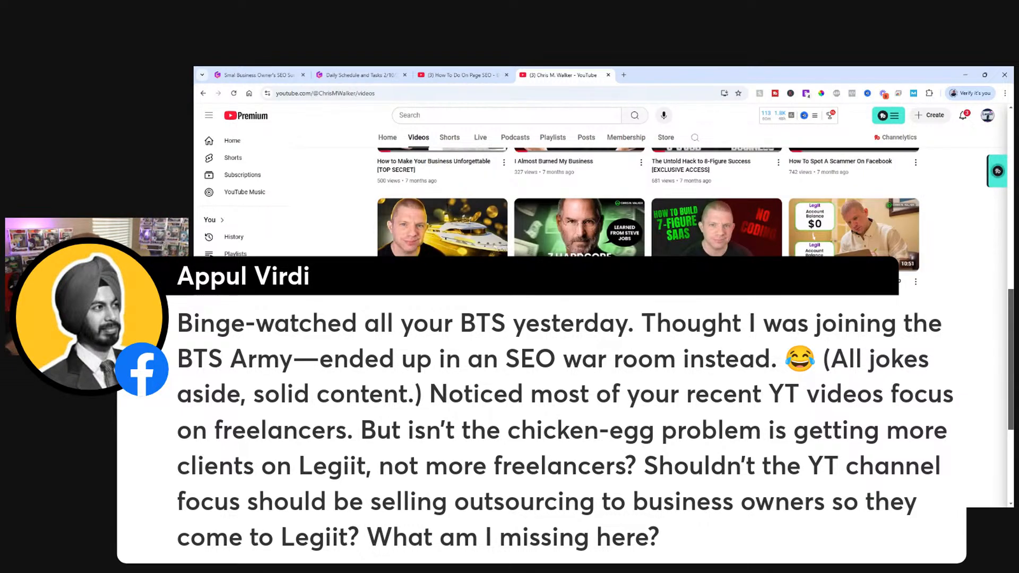
Switch the channel page to its live streams and look through the past broadcasts.
{"action": "scroll", "coordinate": [647, 202], "scroll_direction": "up", "scroll_amount": 10}
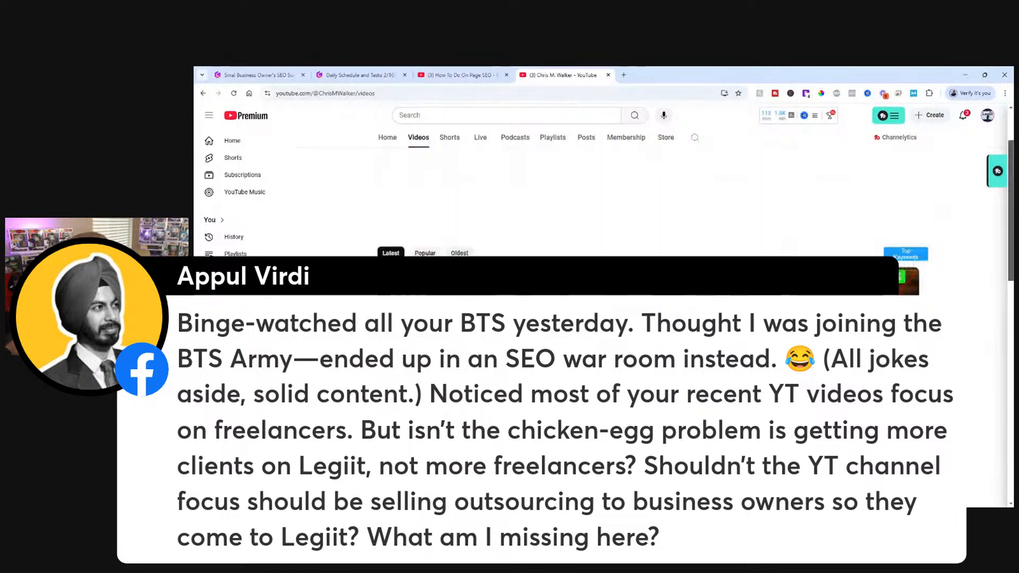
{"action": "scroll", "coordinate": [648, 202], "scroll_direction": "up", "scroll_amount": 3}
{"action": "left_click", "coordinate": [480, 315]}
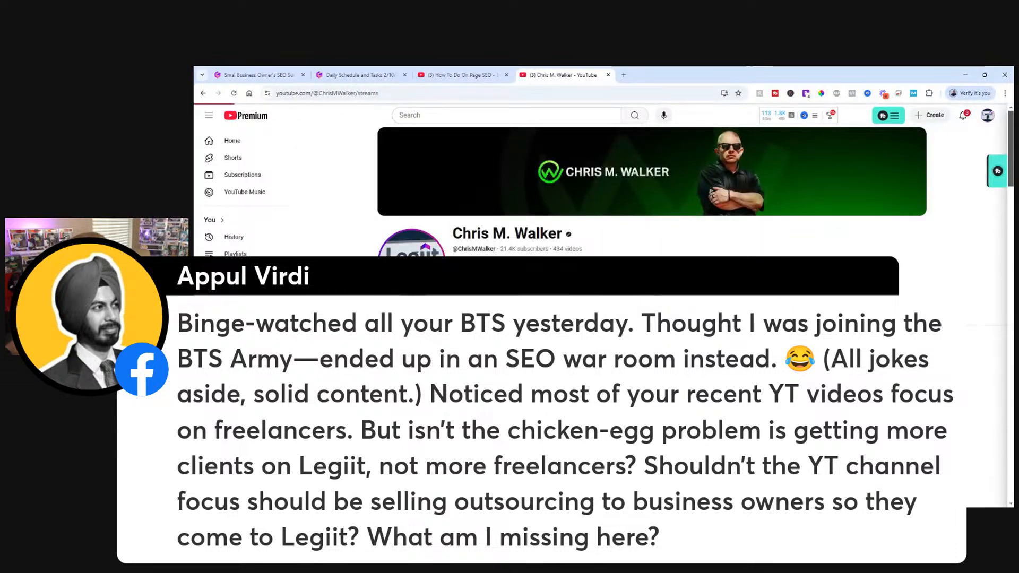
{"action": "scroll", "coordinate": [480, 281], "scroll_direction": "down", "scroll_amount": 5}
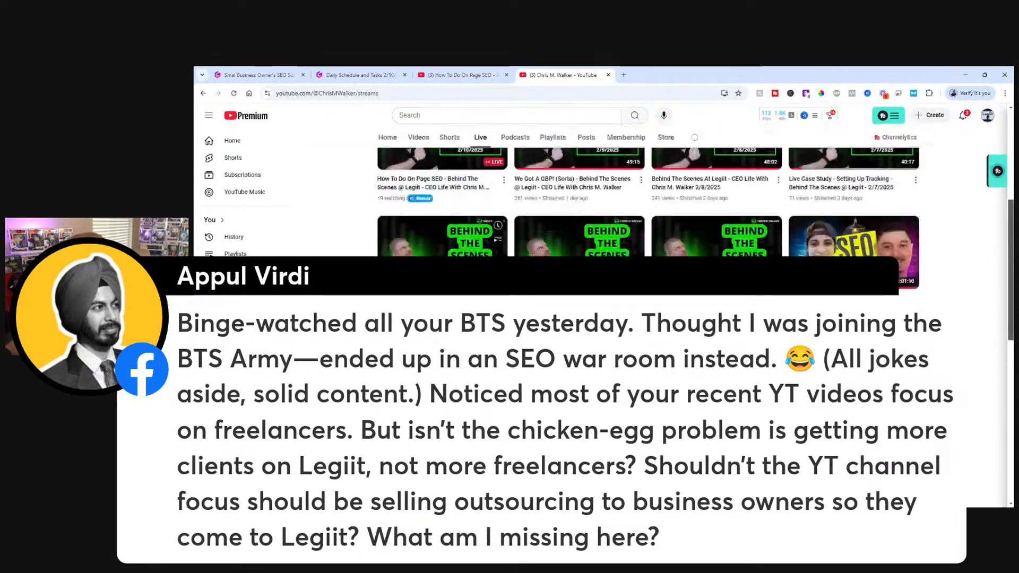
{"action": "scroll", "coordinate": [647, 202], "scroll_direction": "down", "scroll_amount": 6}
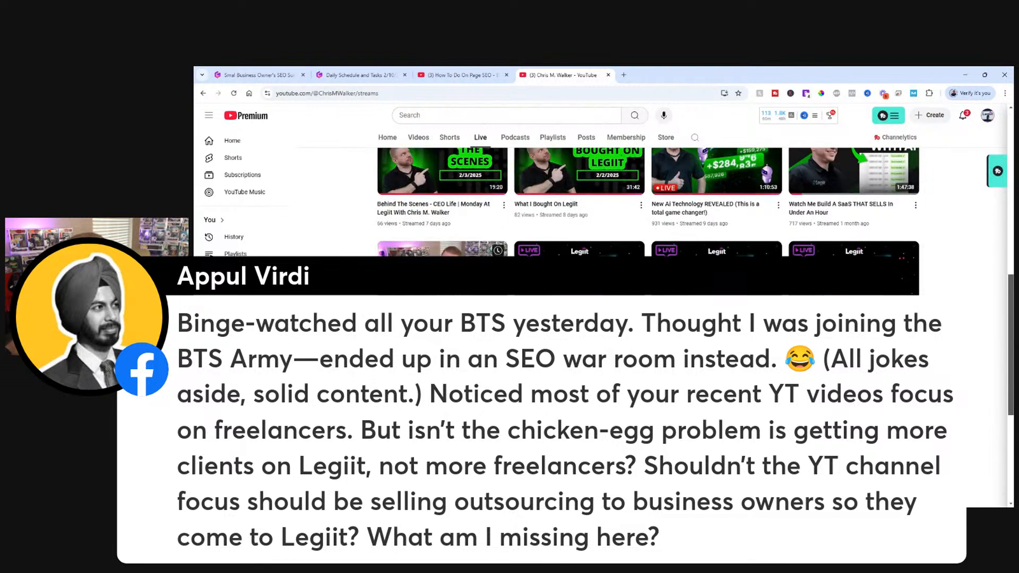
{"action": "scroll", "coordinate": [647, 202], "scroll_direction": "down", "scroll_amount": 5}
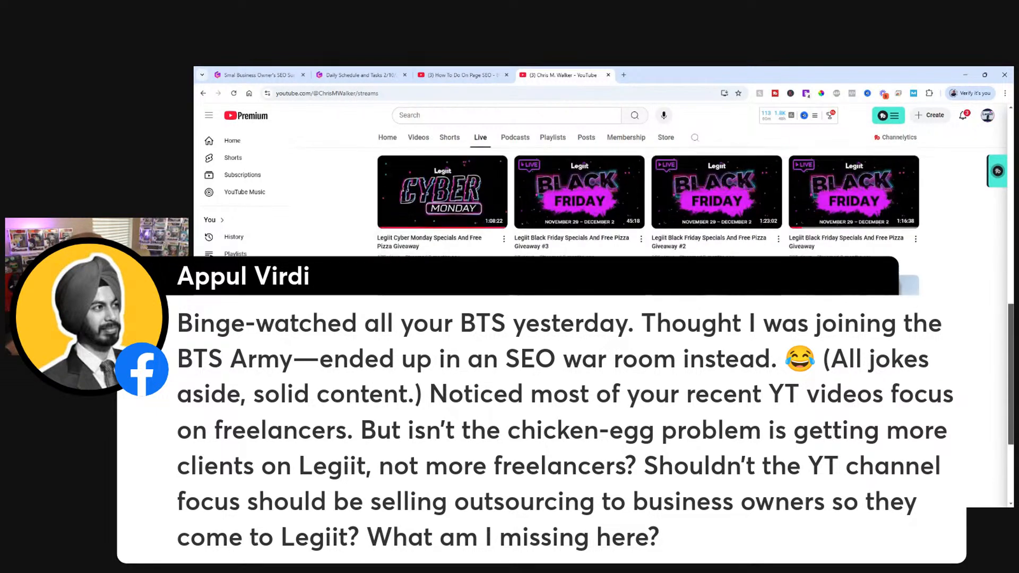
{"action": "scroll", "coordinate": [648, 202], "scroll_direction": "up", "scroll_amount": 15}
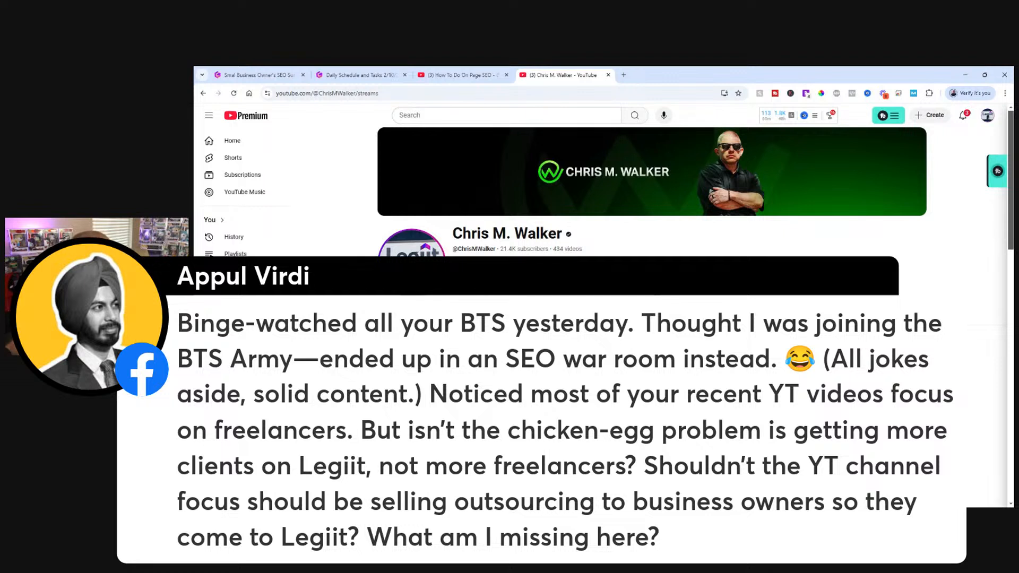
Return to the Daily Schedule and Tasks document and review Community Management and Website Updates, Video Content Creation, and Evening Routine.
{"action": "left_click", "coordinate": [267, 80]}
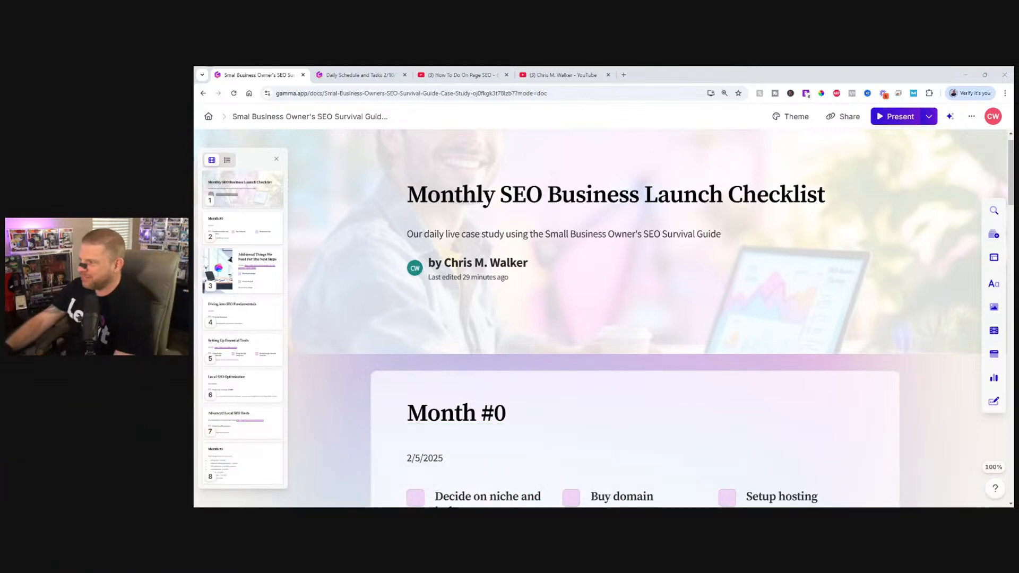
{"action": "left_click", "coordinate": [360, 75]}
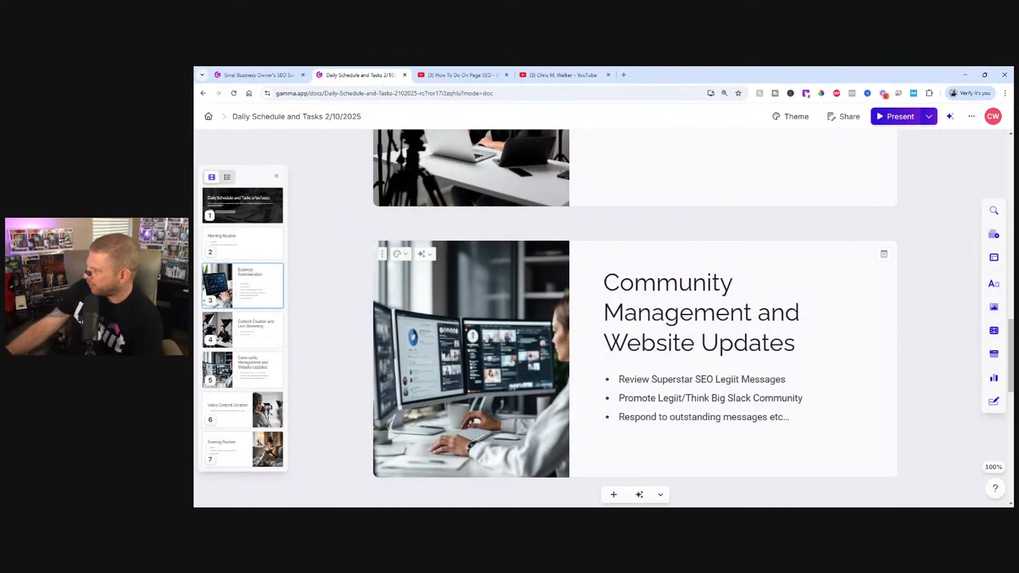
{"action": "scroll", "coordinate": [637, 319], "scroll_direction": "down", "scroll_amount": 3}
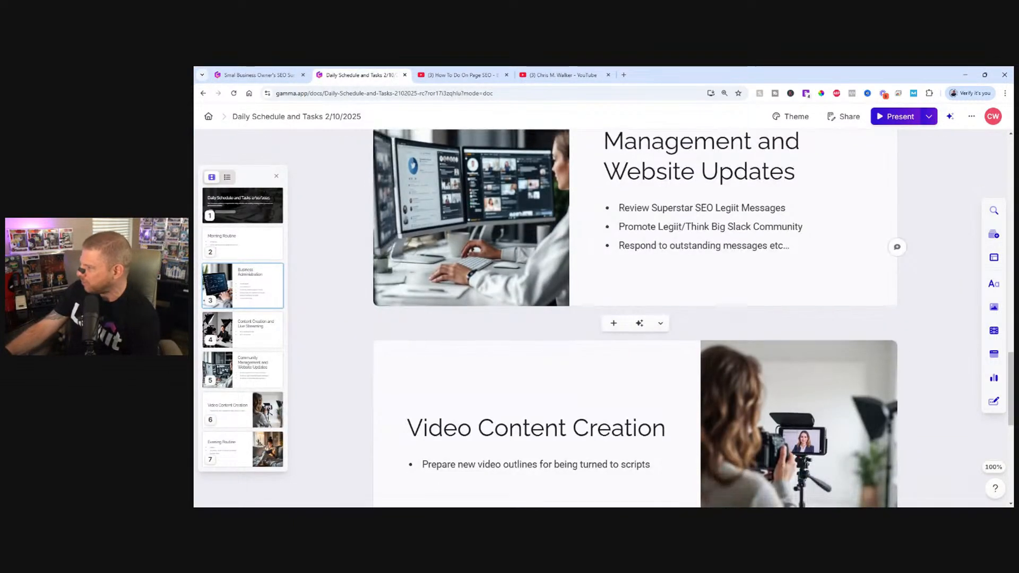
{"action": "scroll", "coordinate": [635, 318], "scroll_direction": "down", "scroll_amount": 2}
{"action": "scroll", "coordinate": [634, 318], "scroll_direction": "down", "scroll_amount": 2}
{"action": "scroll", "coordinate": [635, 318], "scroll_direction": "down", "scroll_amount": 3}
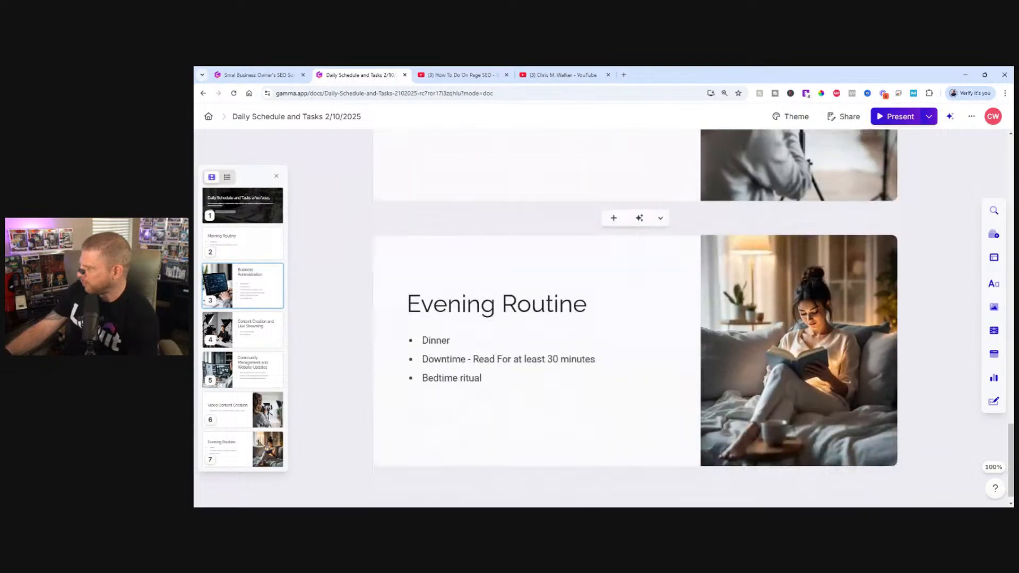
{"action": "scroll", "coordinate": [634, 319], "scroll_direction": "up", "scroll_amount": 2}
{"action": "scroll", "coordinate": [635, 319], "scroll_direction": "down", "scroll_amount": 3}
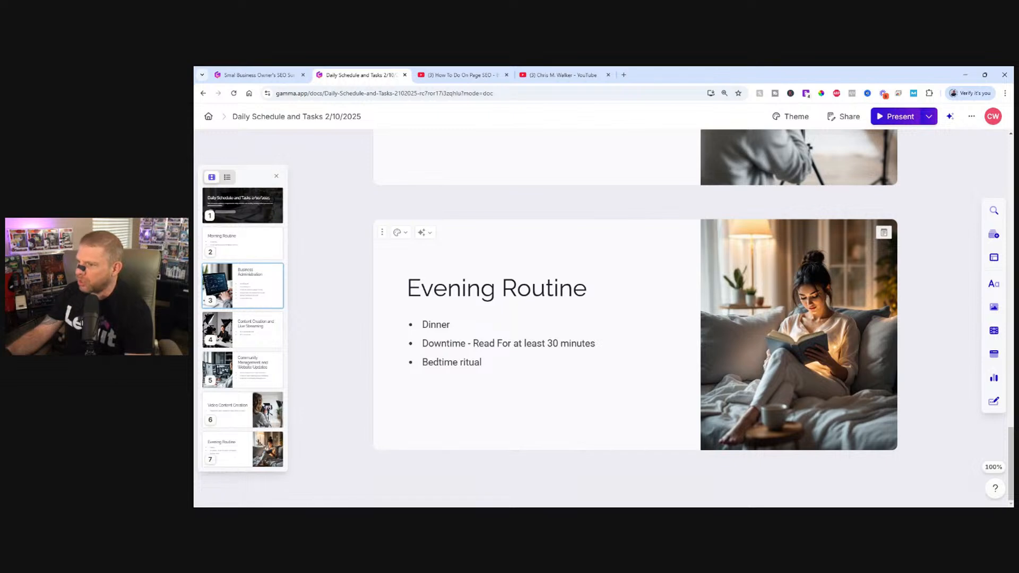
{"action": "scroll", "coordinate": [634, 319], "scroll_direction": "up", "scroll_amount": 5}
Open the Monthly SEO Business Launch Checklist document, review Month #0 and the additional next-step items, and select the website builder link.
{"action": "left_click", "coordinate": [284, 71]}
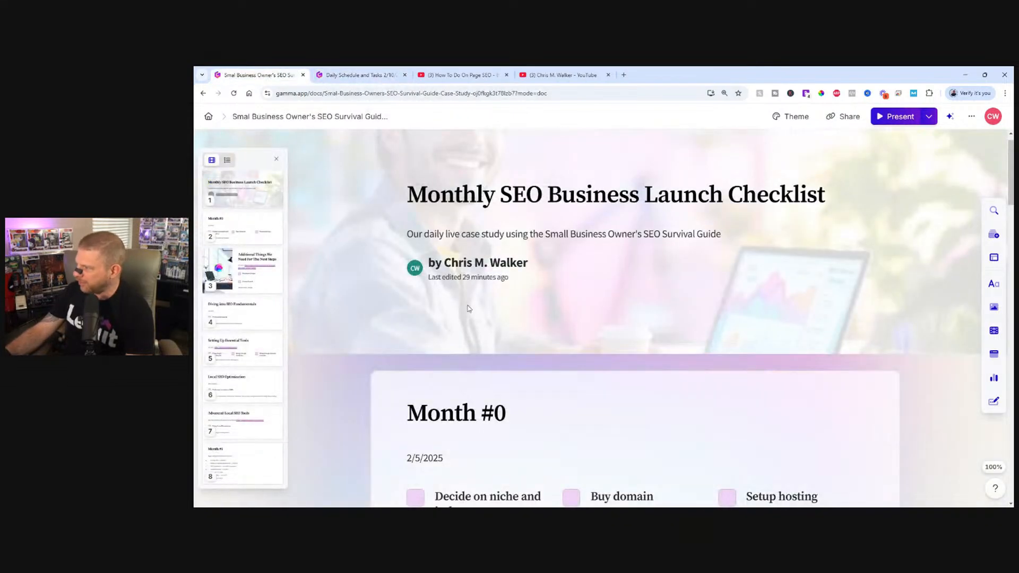
{"action": "scroll", "coordinate": [478, 340], "scroll_direction": "down", "scroll_amount": 8}
{"action": "scroll", "coordinate": [476, 319], "scroll_direction": "up", "scroll_amount": 5}
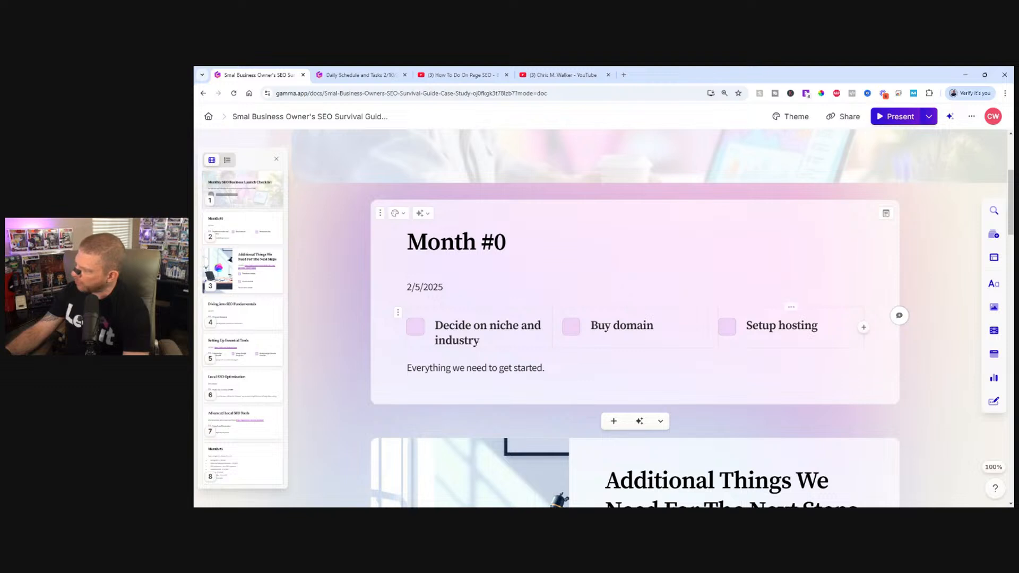
{"action": "scroll", "coordinate": [635, 318], "scroll_direction": "down", "scroll_amount": 7}
{"action": "scroll", "coordinate": [705, 308], "scroll_direction": "up", "scroll_amount": 2}
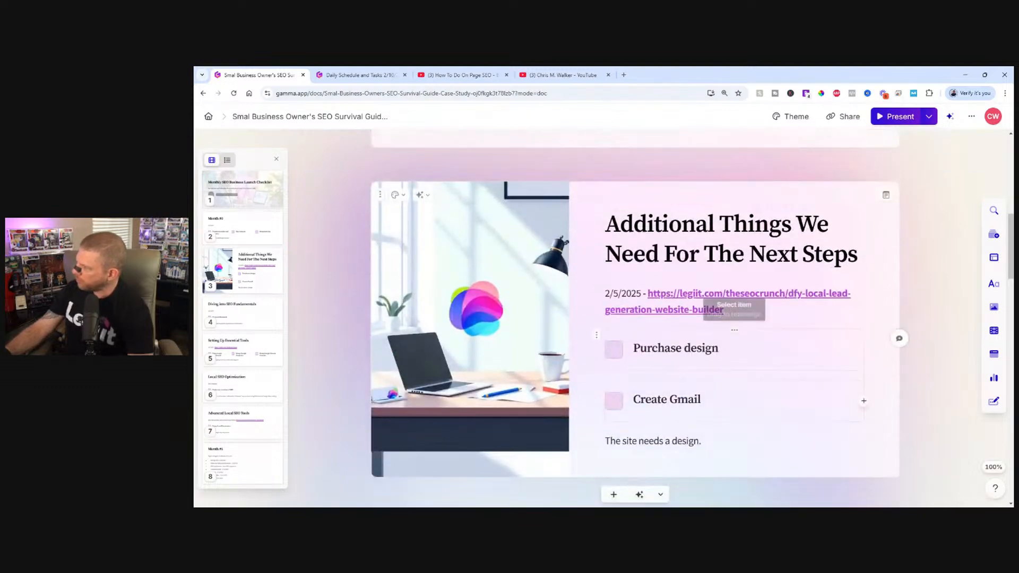
{"action": "left_click_drag", "start_coordinate": [723, 310], "coordinate": [646, 293]}
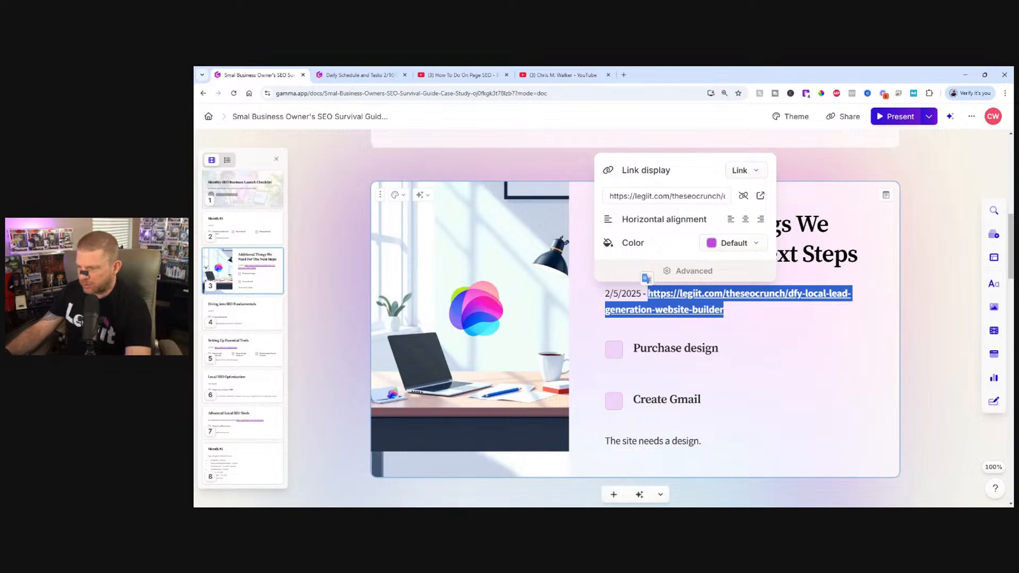
{"action": "key", "text": "alt+Tab"}
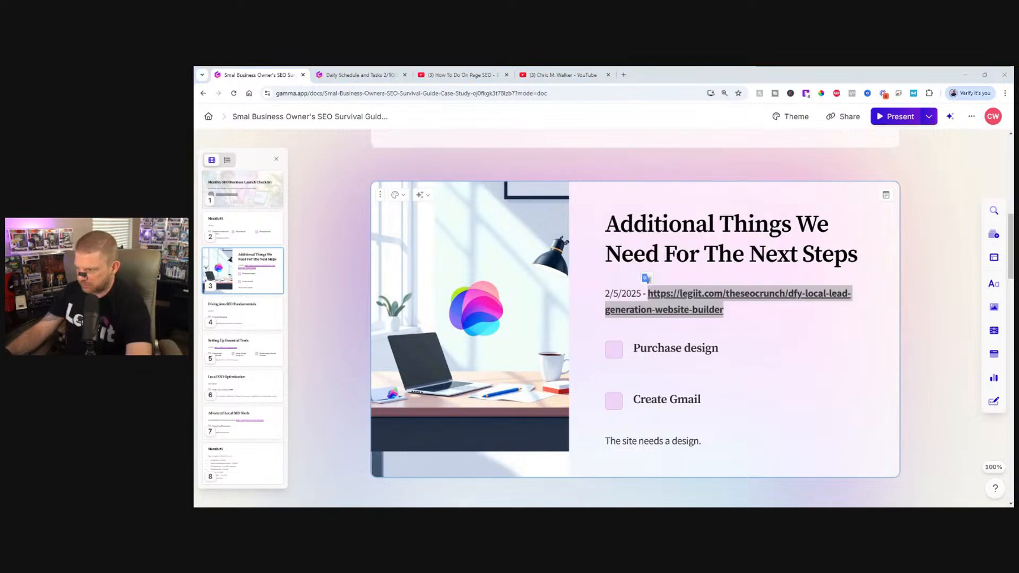
Review the remaining checklist cards from Diving into SEO Fundamentals through Advanced Local SEO Tools to Month #1.
{"action": "scroll", "coordinate": [636, 366], "scroll_direction": "down", "scroll_amount": 4}
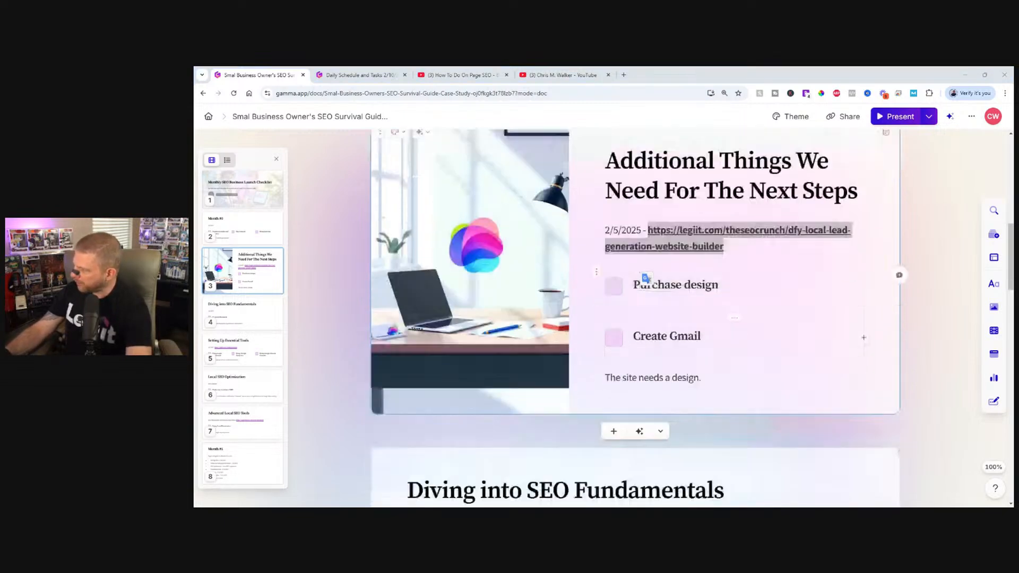
{"action": "scroll", "coordinate": [647, 278], "scroll_direction": "down", "scroll_amount": 2}
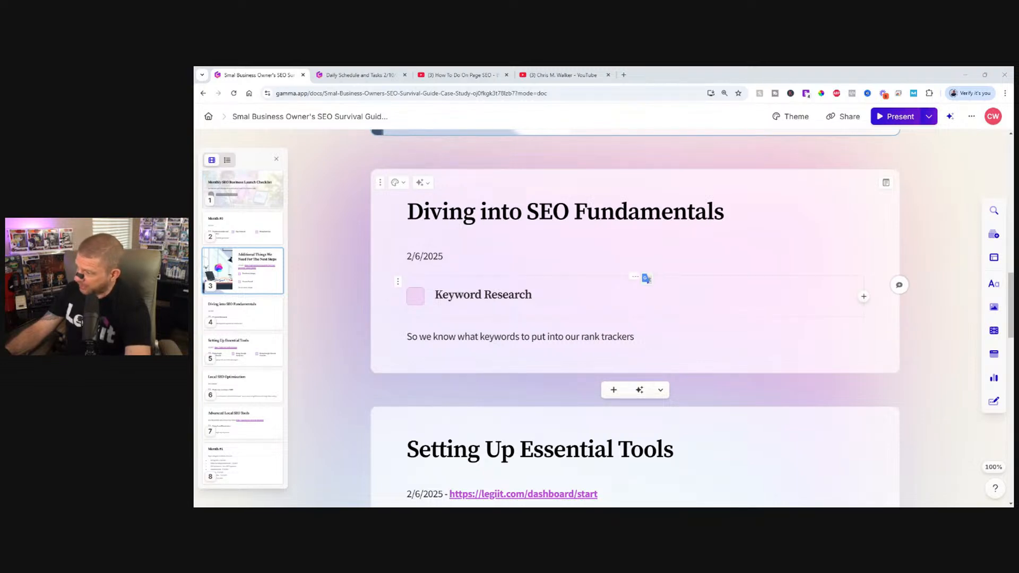
{"action": "scroll", "coordinate": [646, 278], "scroll_direction": "down", "scroll_amount": 3}
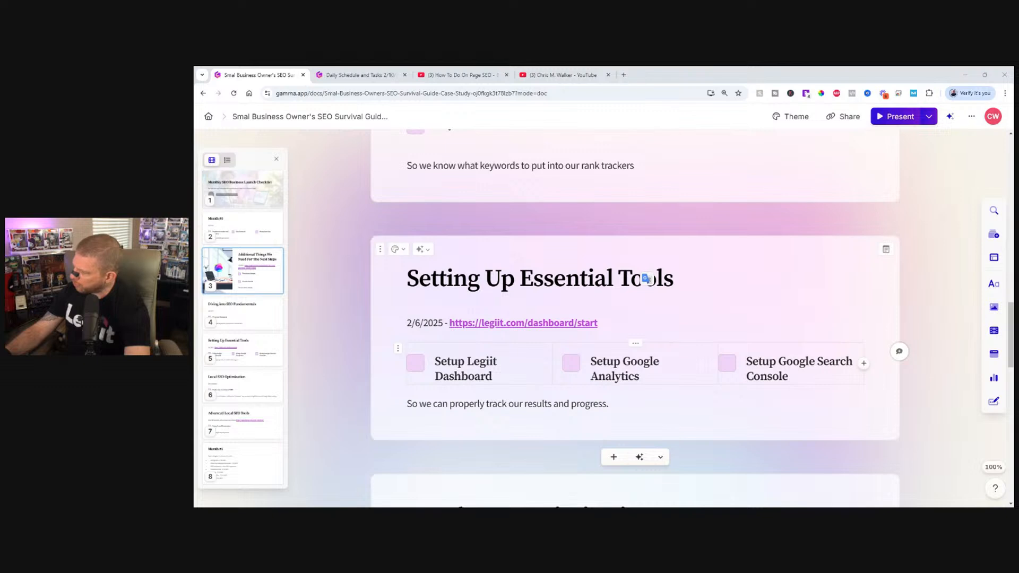
{"action": "scroll", "coordinate": [646, 278], "scroll_direction": "down", "scroll_amount": 5}
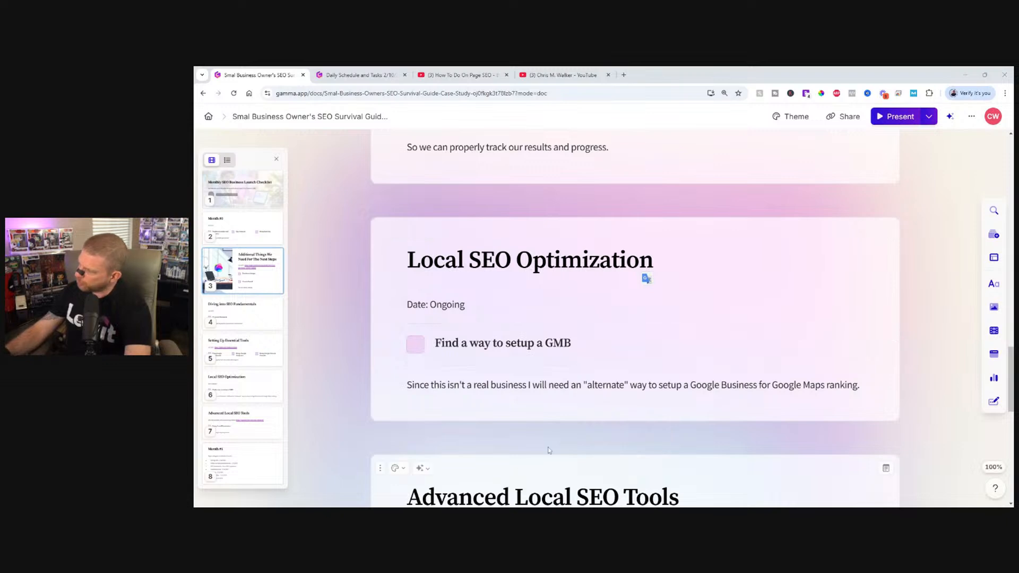
{"action": "scroll", "coordinate": [646, 278], "scroll_direction": "down", "scroll_amount": 4}
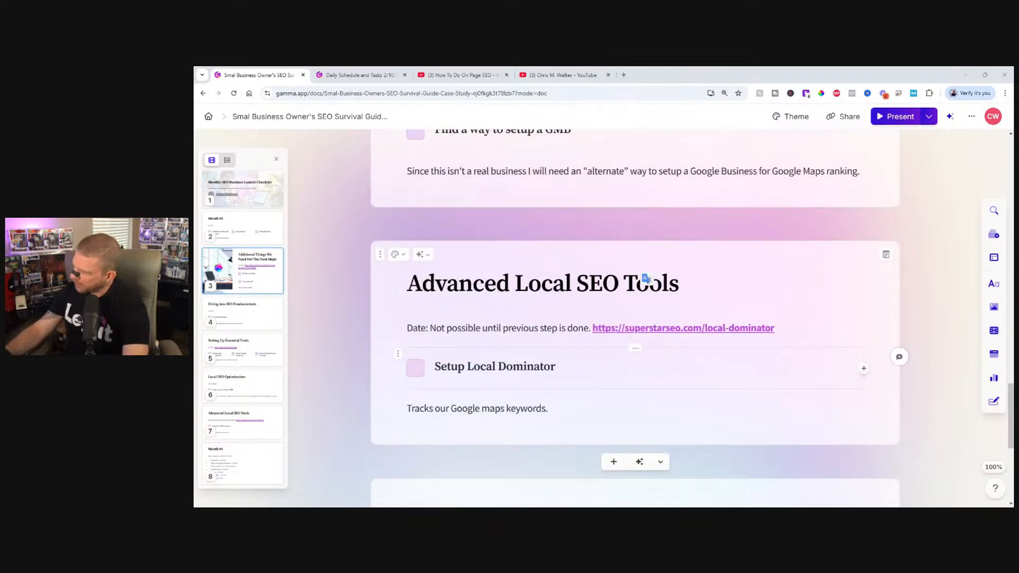
{"action": "scroll", "coordinate": [647, 278], "scroll_direction": "down", "scroll_amount": 5}
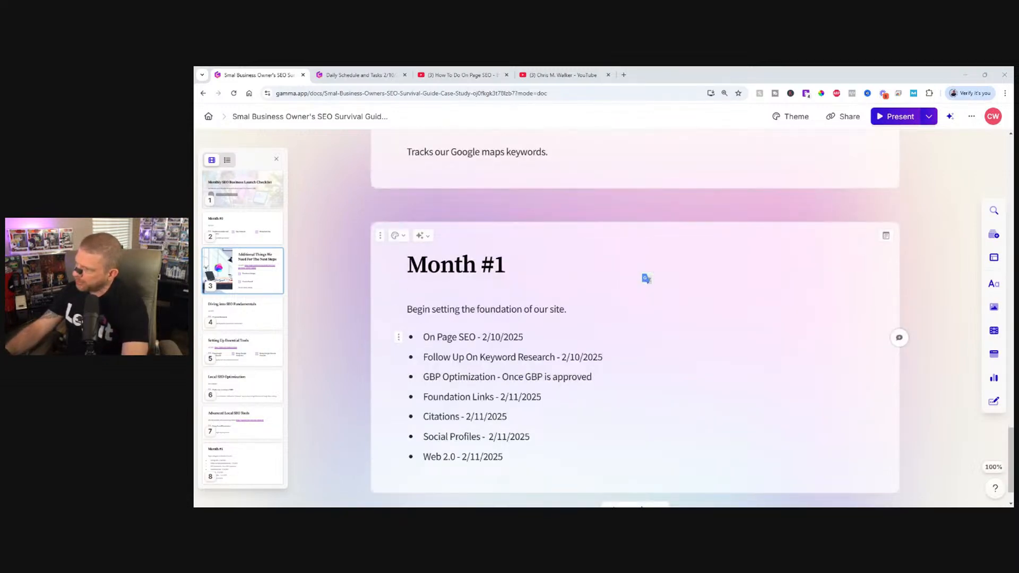
{"action": "scroll", "coordinate": [646, 278], "scroll_direction": "down", "scroll_amount": 1}
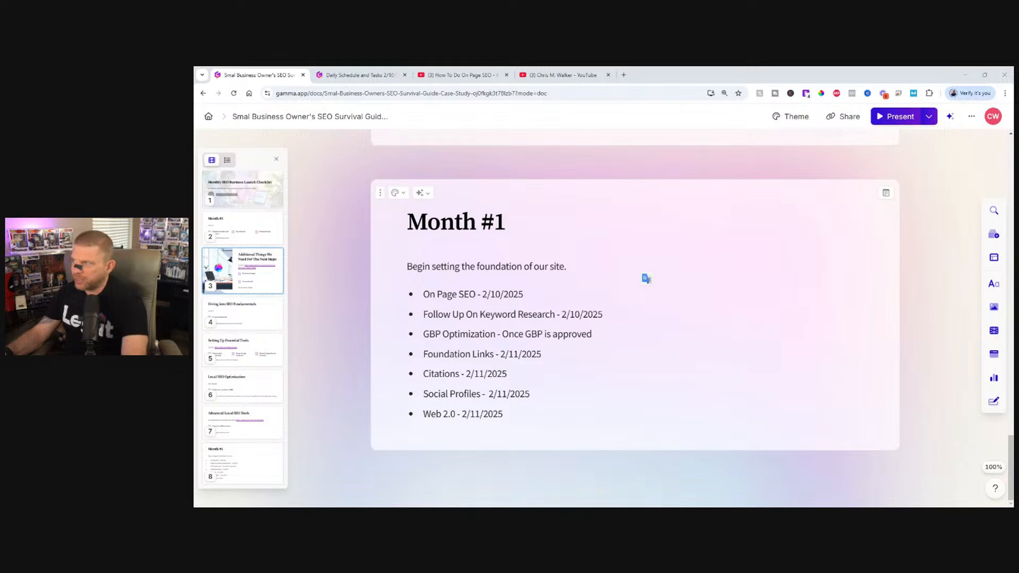
Open a new browser tab and bring up the Home Remodeling Pueblo website at homeremodelingpueblo.com.
{"action": "left_click", "coordinate": [624, 75]}
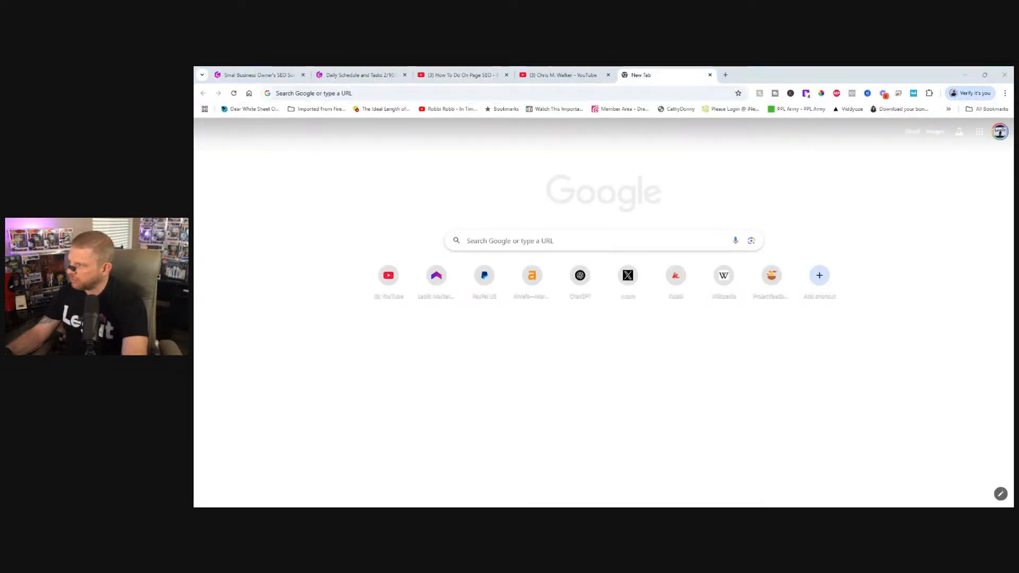
{"action": "left_click_drag", "start_coordinate": [611, 74], "coordinate": [591, 75]}
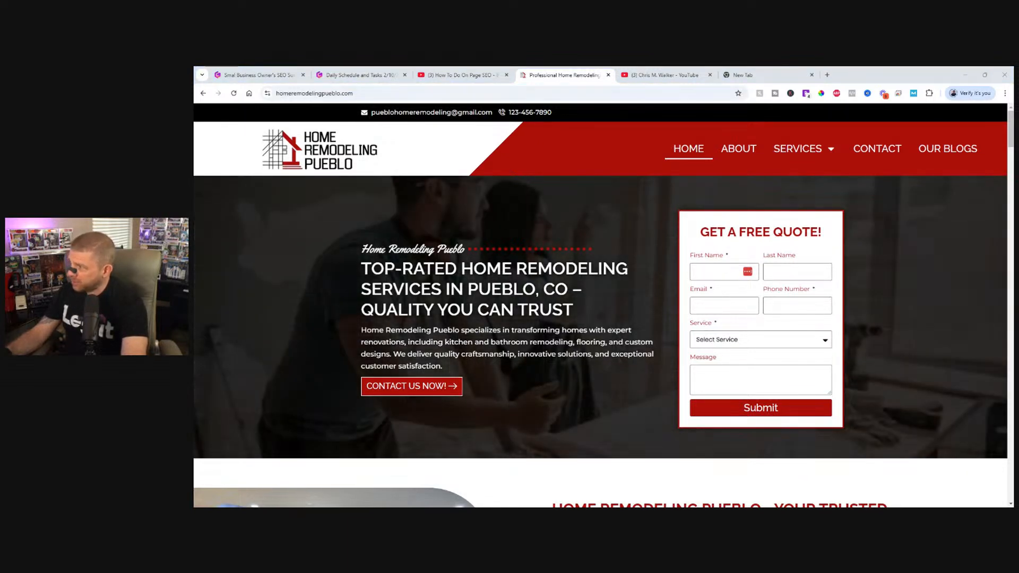
{"action": "scroll", "coordinate": [600, 306], "scroll_direction": "down", "scroll_amount": 5}
{"action": "scroll", "coordinate": [437, 320], "scroll_direction": "up", "scroll_amount": 6}
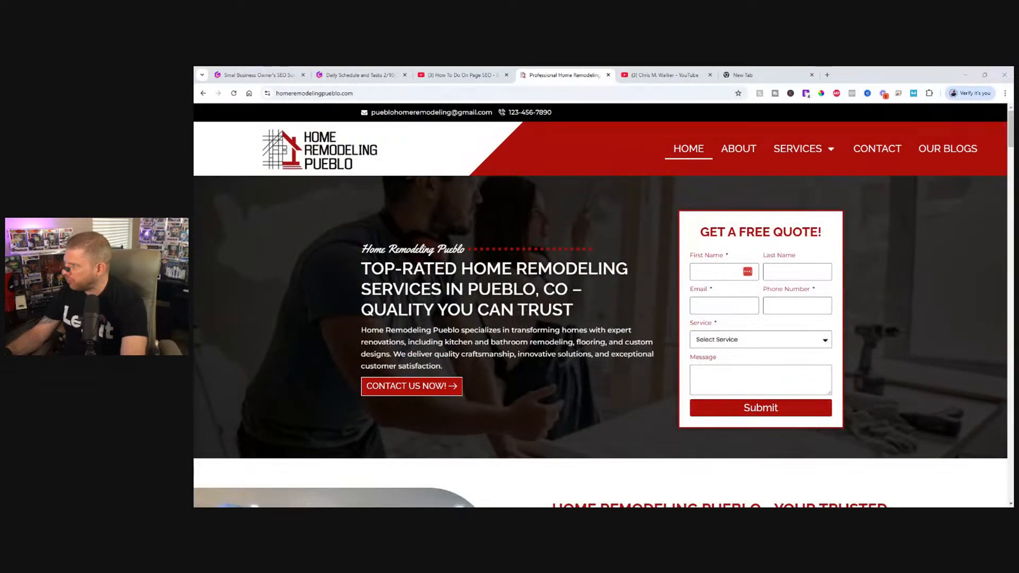
Look through the Home Remodeling Pueblo homepage from the introduction down to the footer and return to its beginning.
{"action": "scroll", "coordinate": [541, 273], "scroll_direction": "down", "scroll_amount": 4}
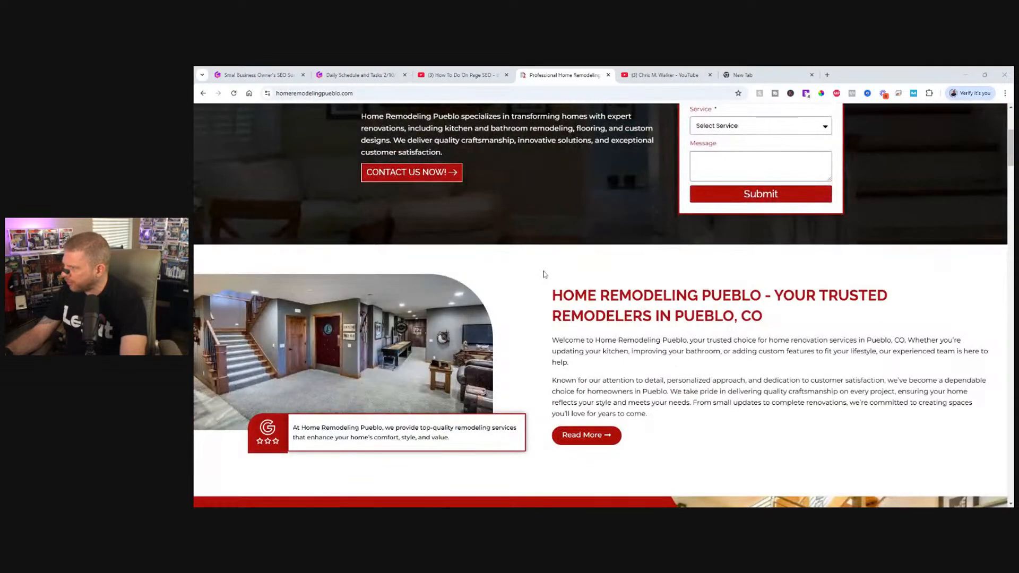
{"action": "scroll", "coordinate": [518, 282], "scroll_direction": "down", "scroll_amount": 1}
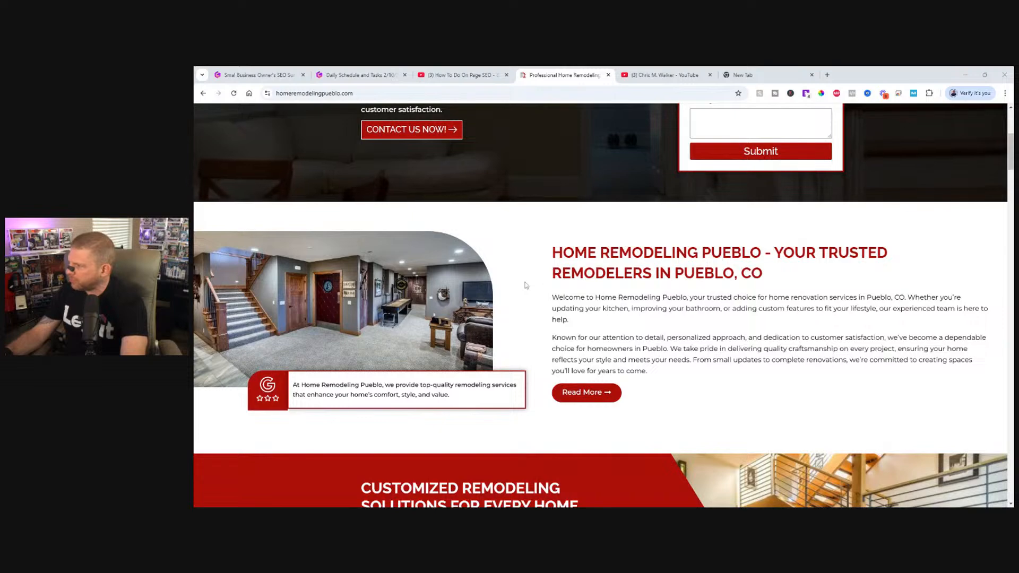
{"action": "scroll", "coordinate": [549, 288], "scroll_direction": "down", "scroll_amount": 7}
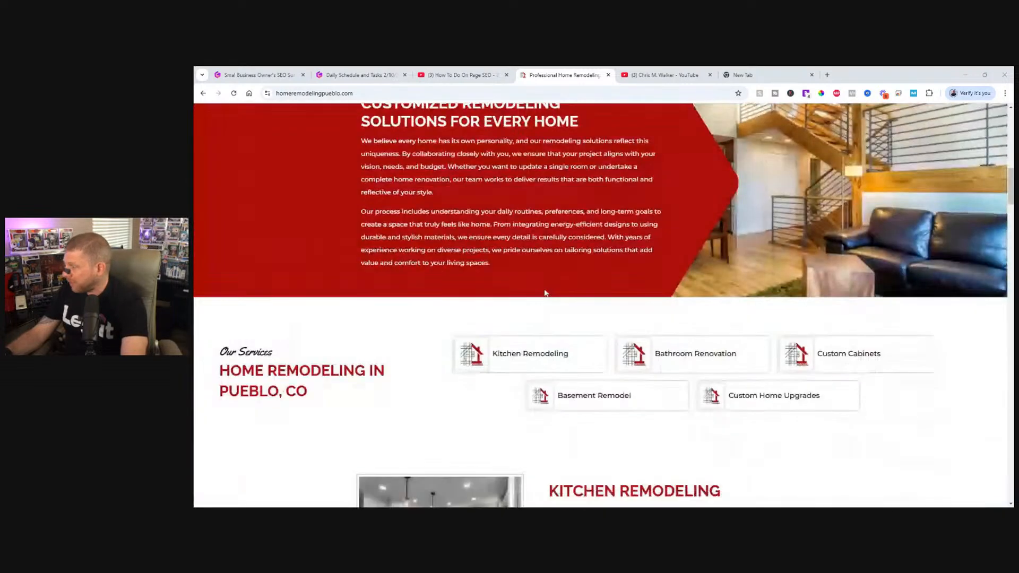
{"action": "scroll", "coordinate": [545, 292], "scroll_direction": "down", "scroll_amount": 14}
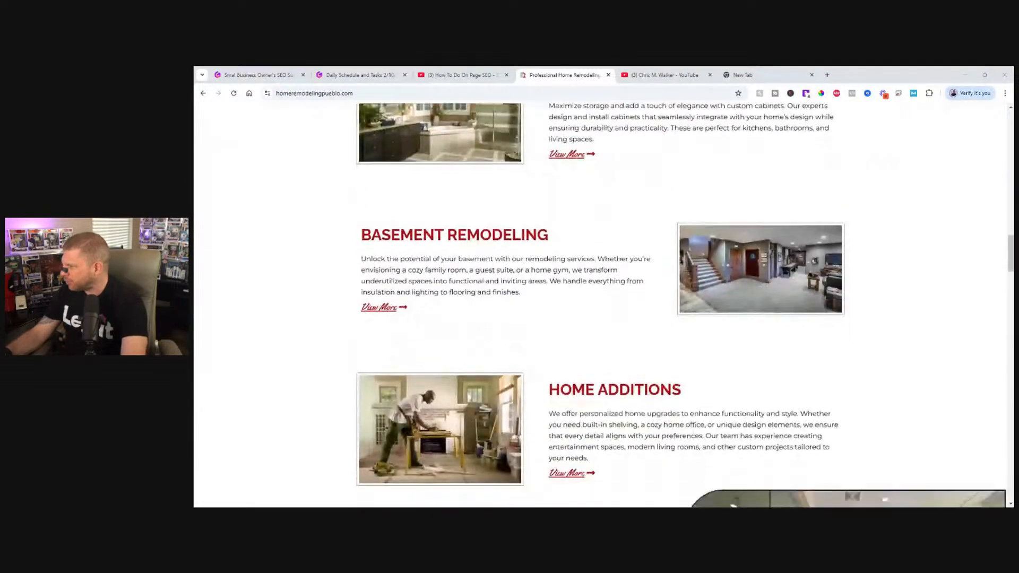
{"action": "scroll", "coordinate": [518, 295], "scroll_direction": "down", "scroll_amount": 20}
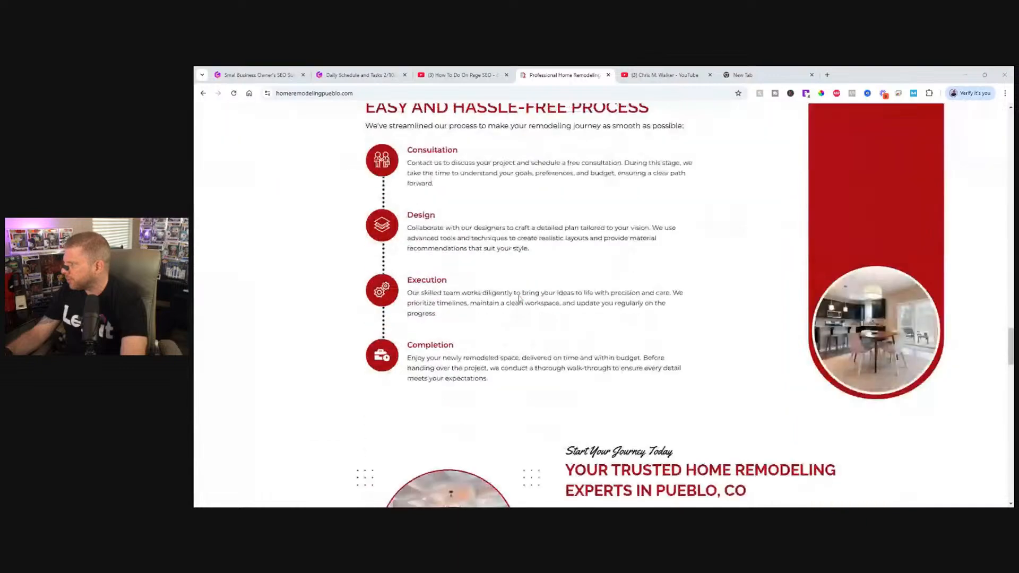
{"action": "scroll", "coordinate": [519, 299], "scroll_direction": "down", "scroll_amount": 15}
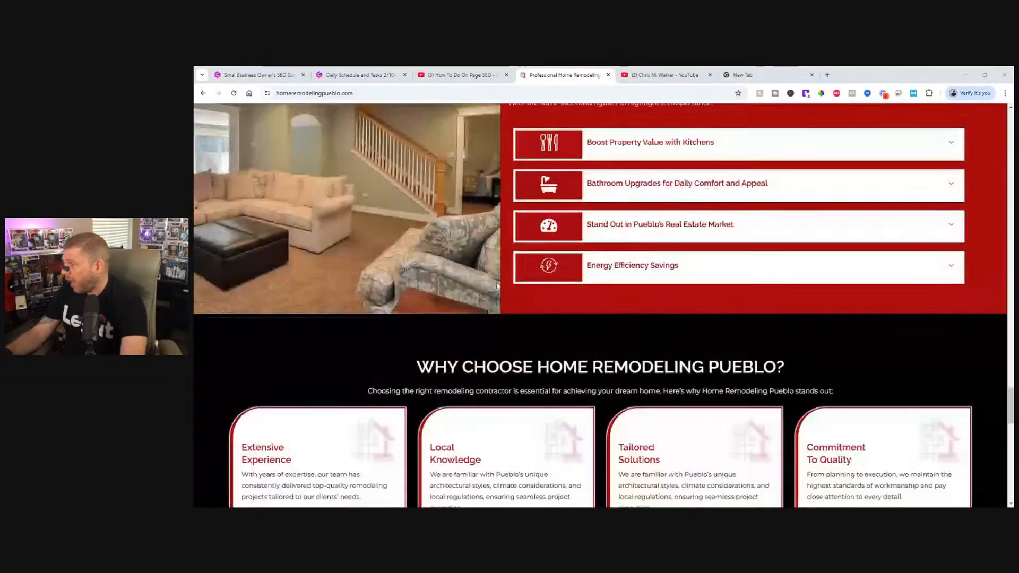
{"action": "scroll", "coordinate": [499, 309], "scroll_direction": "down", "scroll_amount": 12}
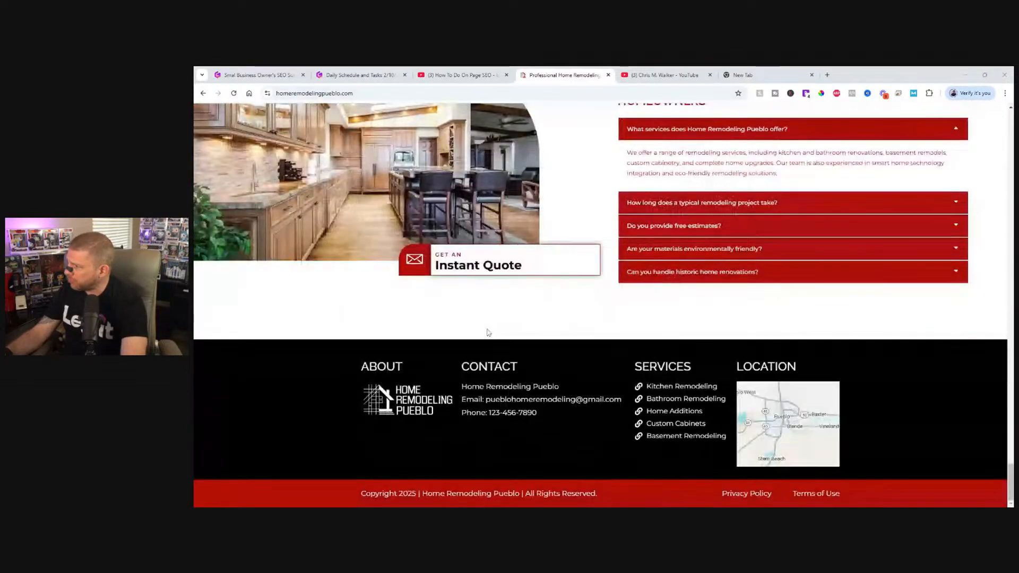
{"action": "scroll", "coordinate": [484, 318], "scroll_direction": "up", "scroll_amount": 20}
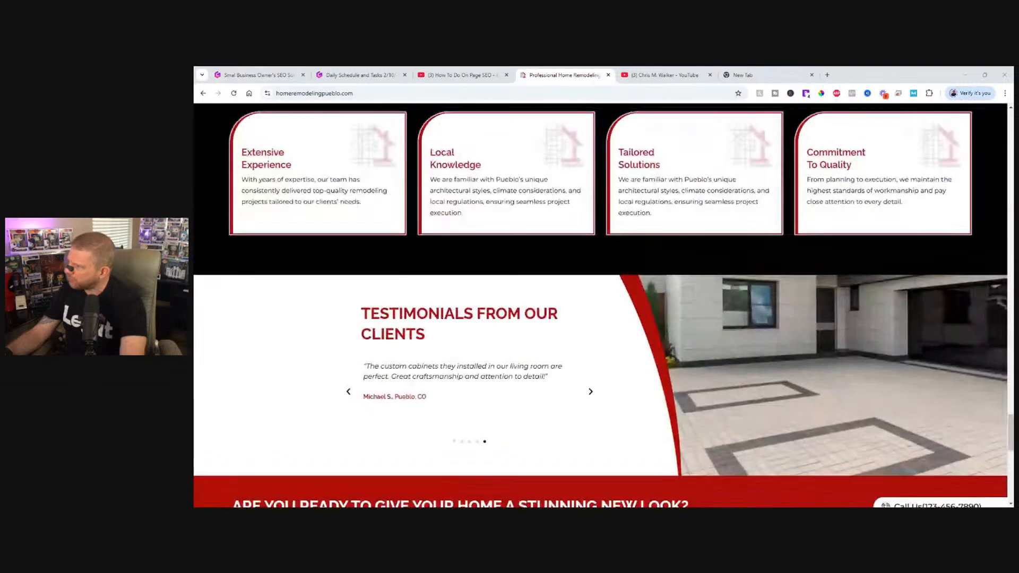
{"action": "scroll", "coordinate": [486, 307], "scroll_direction": "up", "scroll_amount": 20}
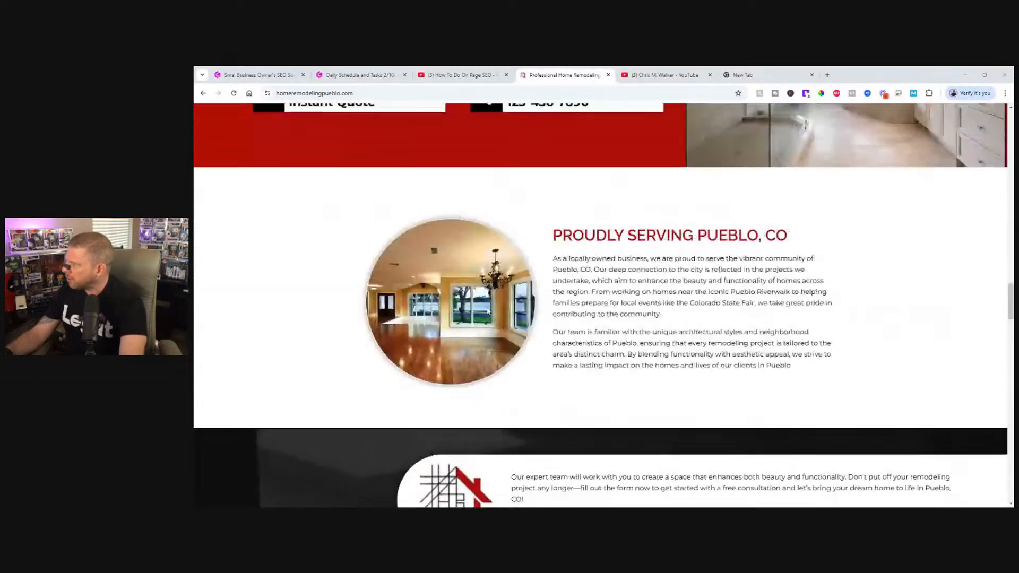
{"action": "scroll", "coordinate": [491, 300], "scroll_direction": "up", "scroll_amount": 20}
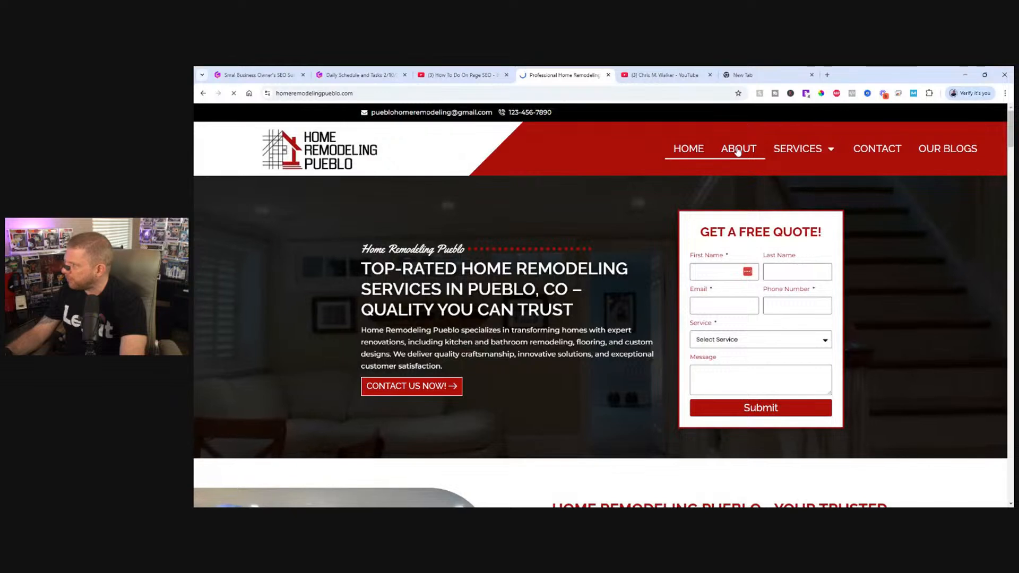
Open the site's About page and look through its text, quote form, and footer.
{"action": "left_click", "coordinate": [737, 149]}
{"action": "scroll", "coordinate": [437, 269], "scroll_direction": "down", "scroll_amount": 8}
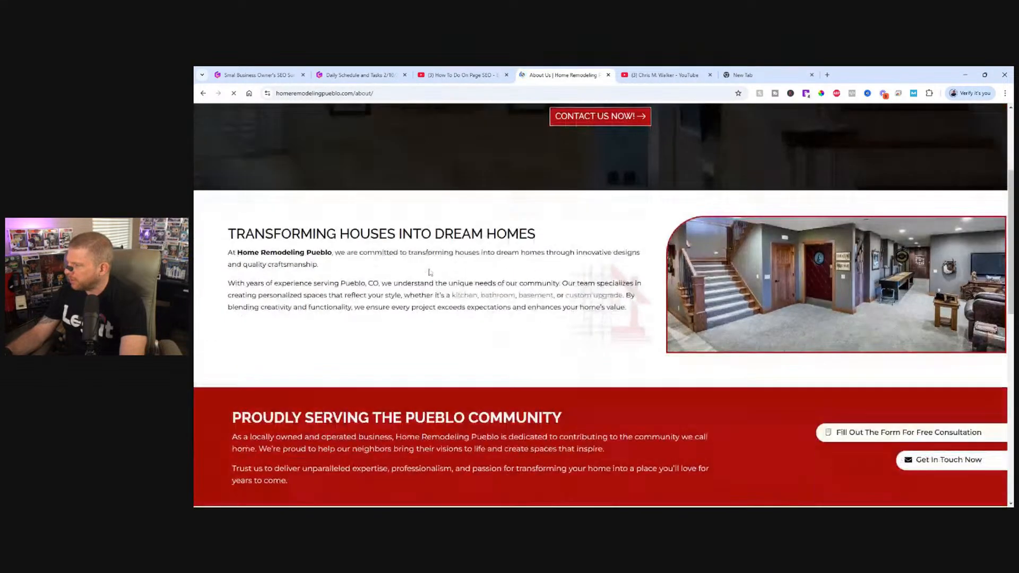
{"action": "scroll", "coordinate": [424, 270], "scroll_direction": "up", "scroll_amount": 8}
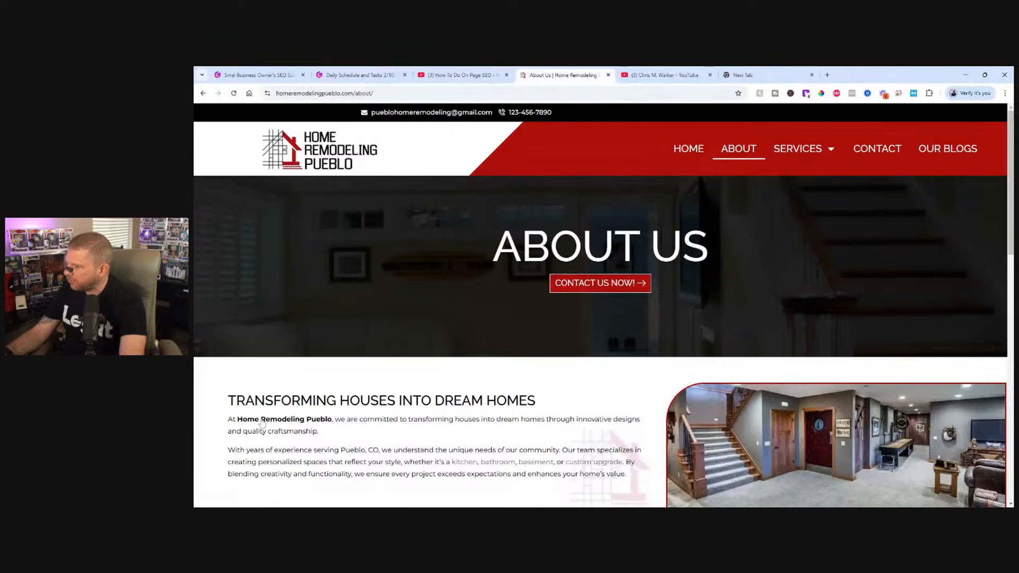
{"action": "scroll", "coordinate": [261, 423], "scroll_direction": "down", "scroll_amount": 4}
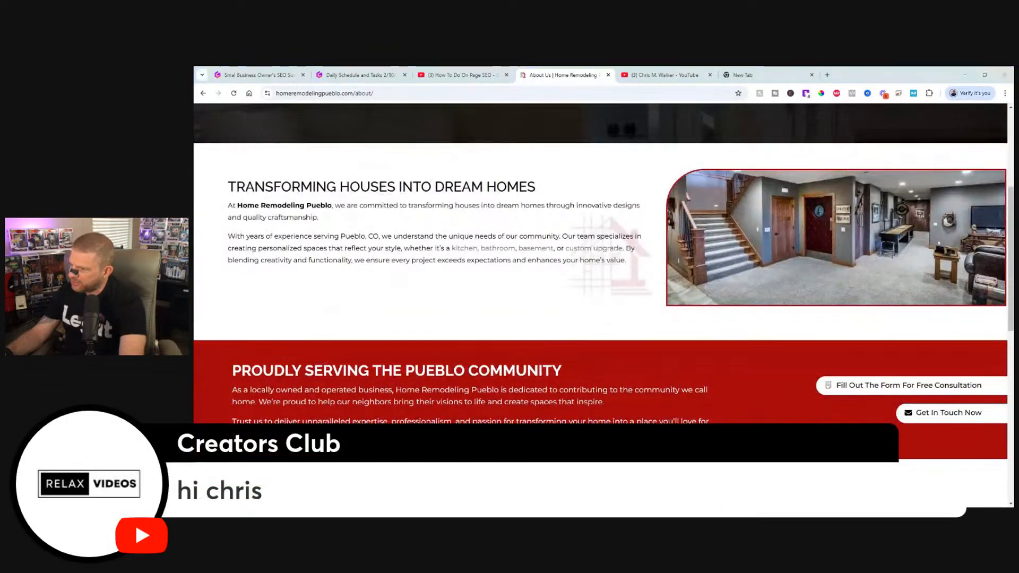
{"action": "scroll", "coordinate": [504, 289], "scroll_direction": "down", "scroll_amount": 4}
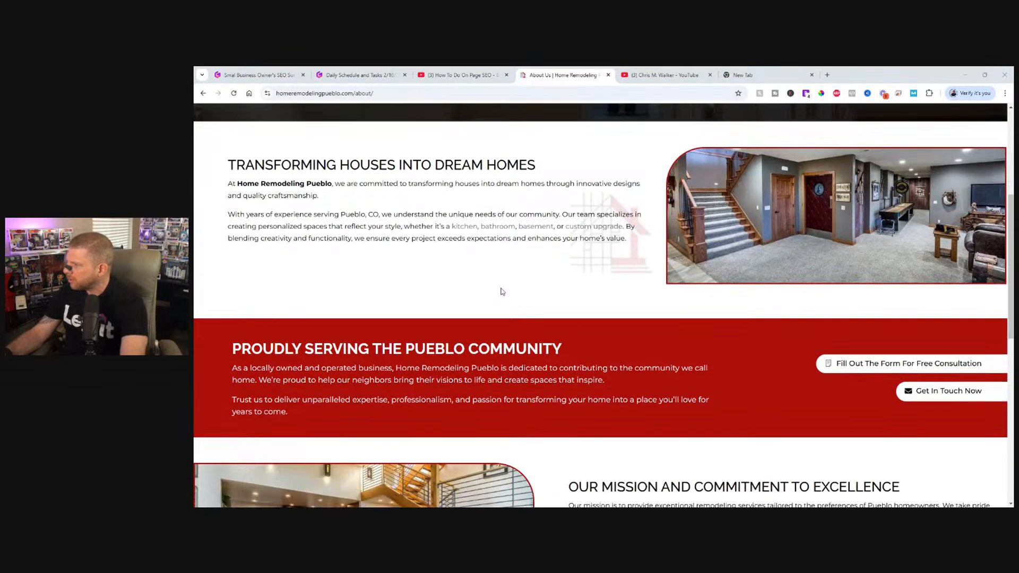
{"action": "scroll", "coordinate": [485, 311], "scroll_direction": "down", "scroll_amount": 5}
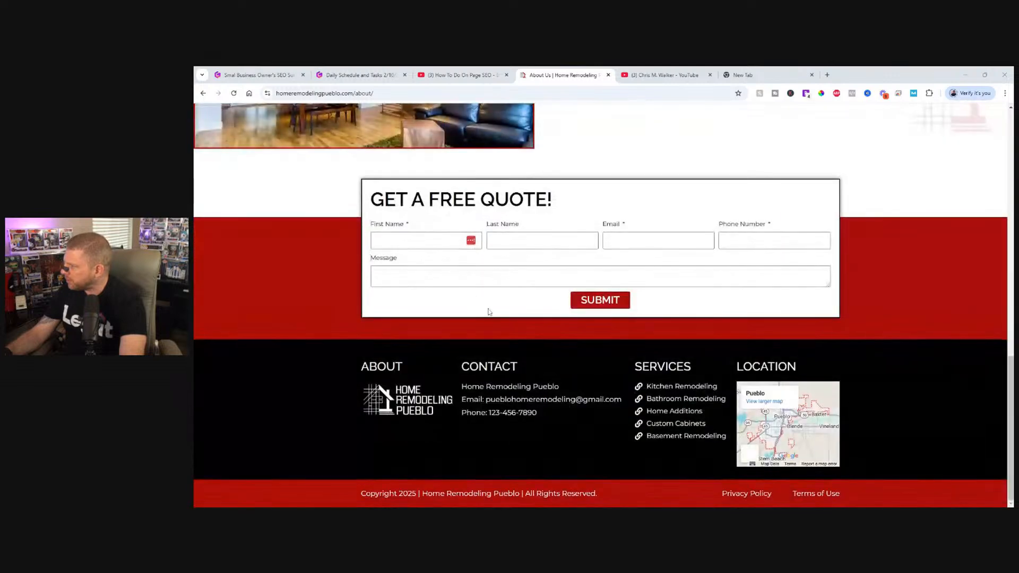
{"action": "scroll", "coordinate": [510, 313], "scroll_direction": "up", "scroll_amount": 15}
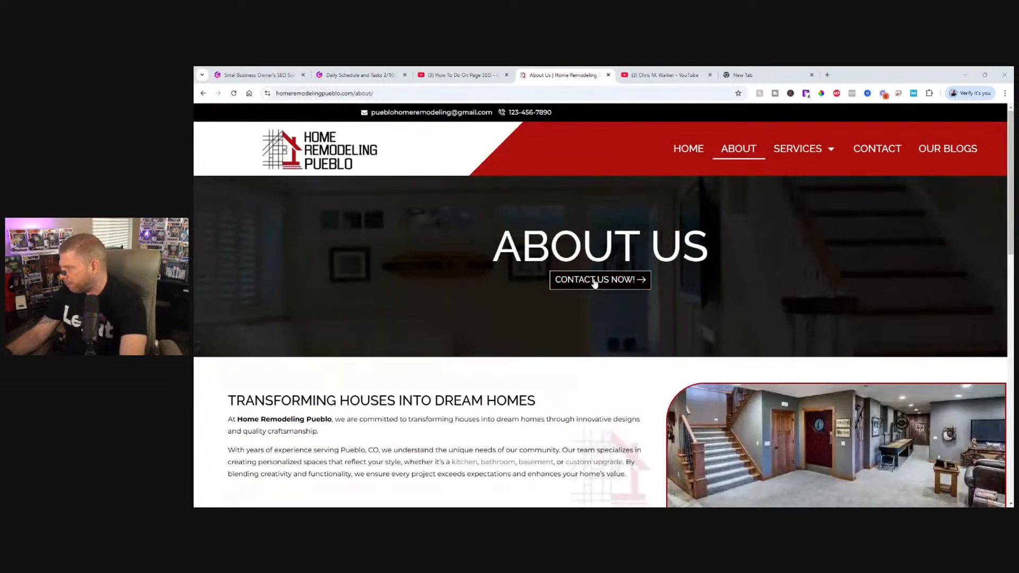
Open the Kitchen Remodeling service page and look through its content down to the quote form and footer.
{"action": "left_click", "coordinate": [797, 151]}
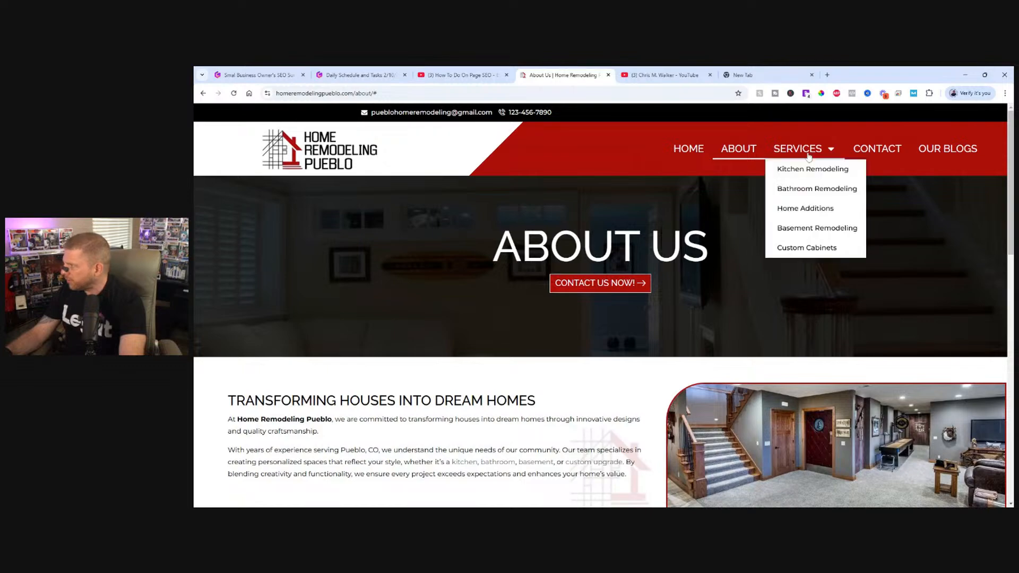
{"action": "left_click", "coordinate": [804, 168]}
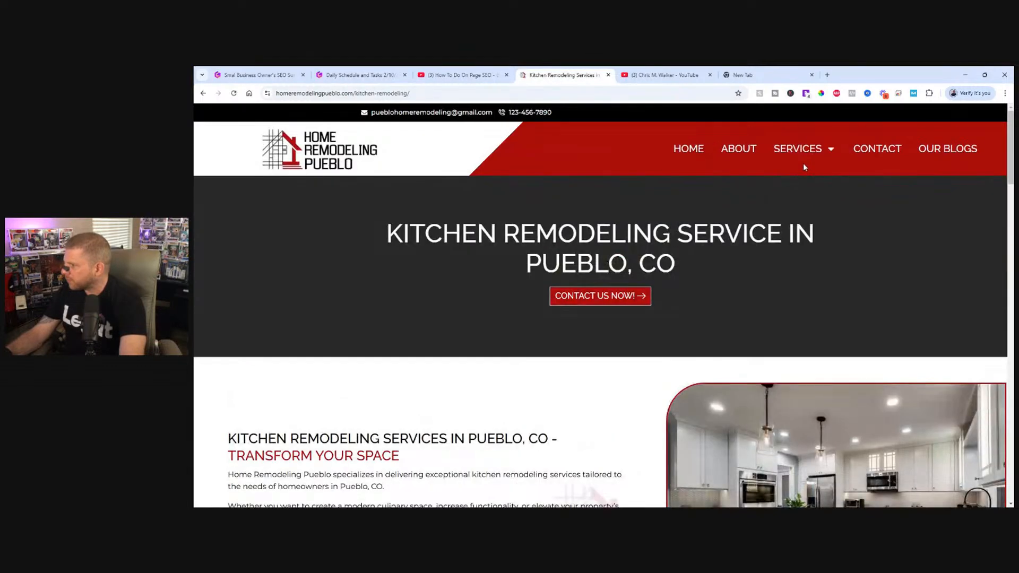
{"action": "scroll", "coordinate": [803, 164], "scroll_direction": "down", "scroll_amount": 10}
{"action": "scroll", "coordinate": [767, 168], "scroll_direction": "down", "scroll_amount": 15}
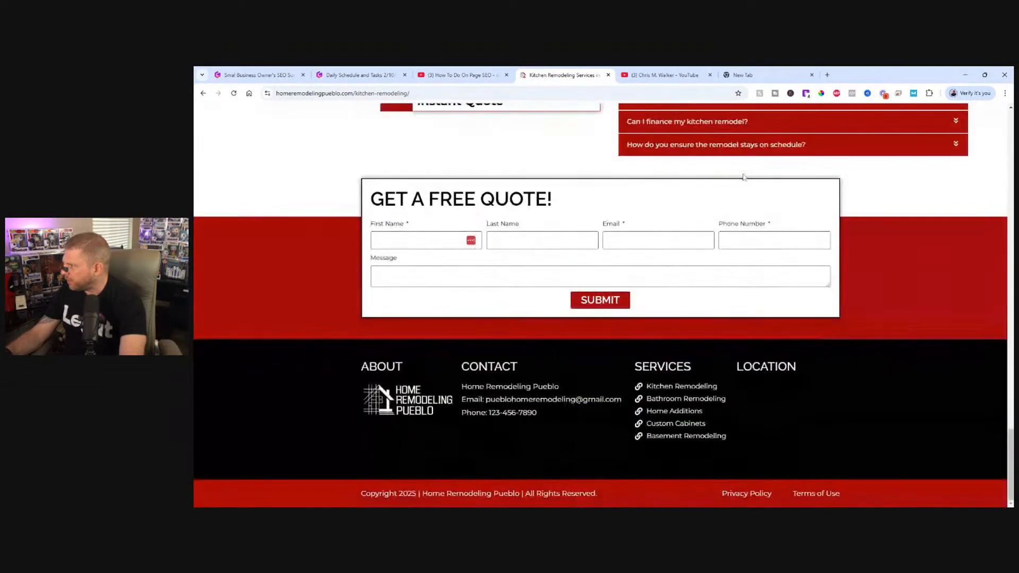
{"action": "scroll", "coordinate": [729, 168], "scroll_direction": "up", "scroll_amount": 18}
{"action": "scroll", "coordinate": [729, 168], "scroll_direction": "up", "scroll_amount": 10}
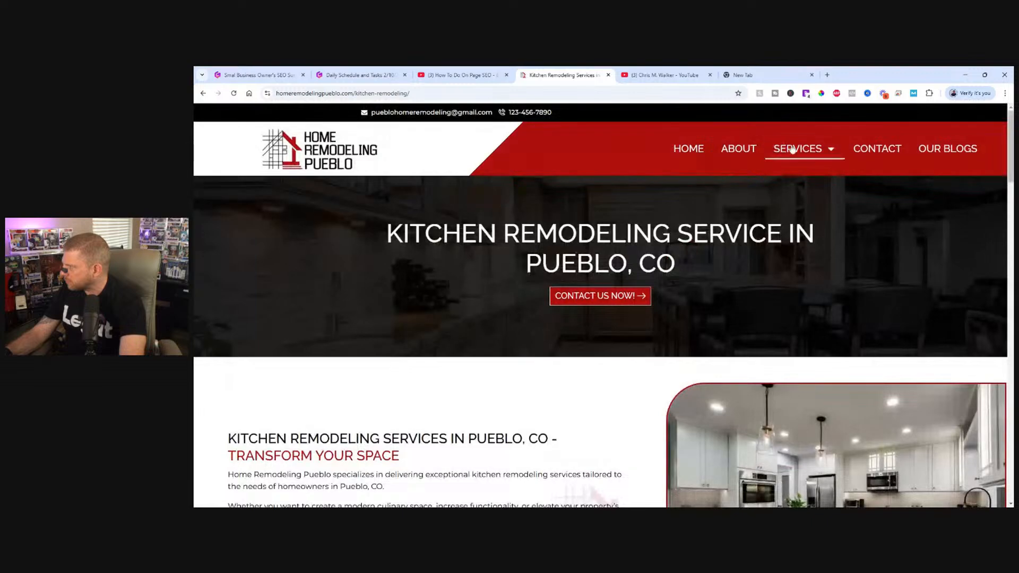
Open the site's Contact page and look through its message form, map, and footer.
{"action": "mouse_move", "coordinate": [796, 154]}
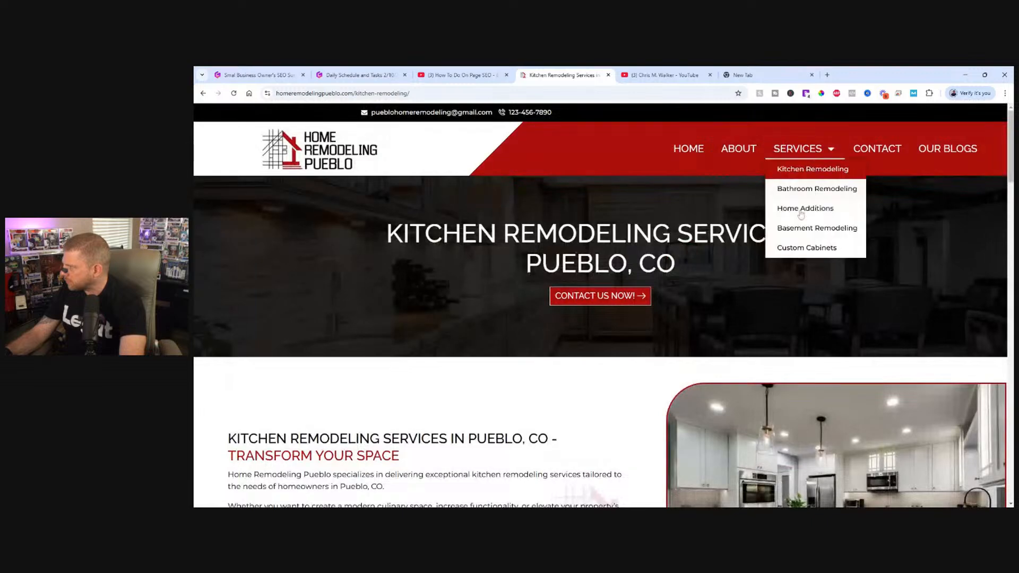
{"action": "left_click", "coordinate": [878, 151]}
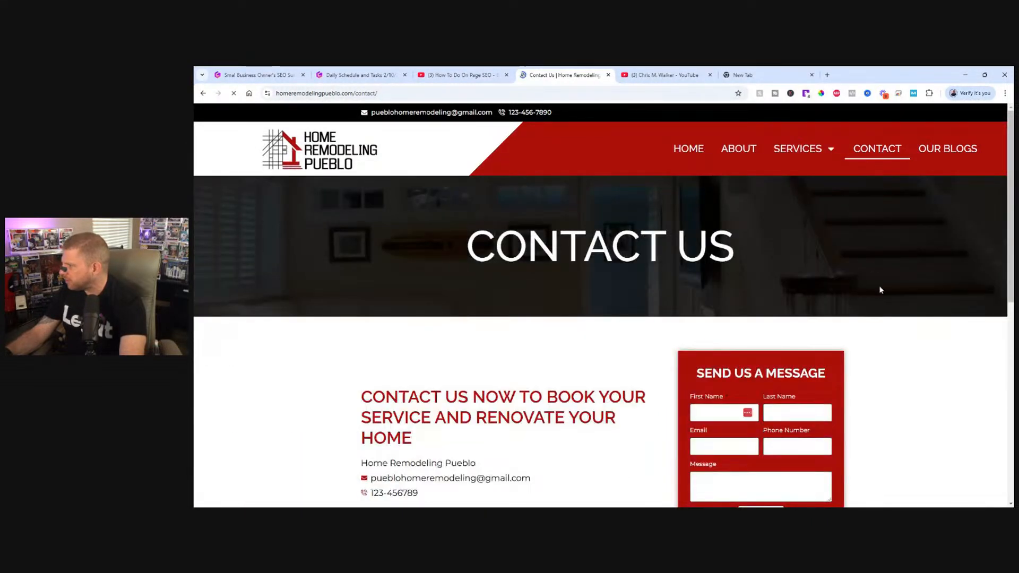
{"action": "scroll", "coordinate": [881, 290], "scroll_direction": "down", "scroll_amount": 5}
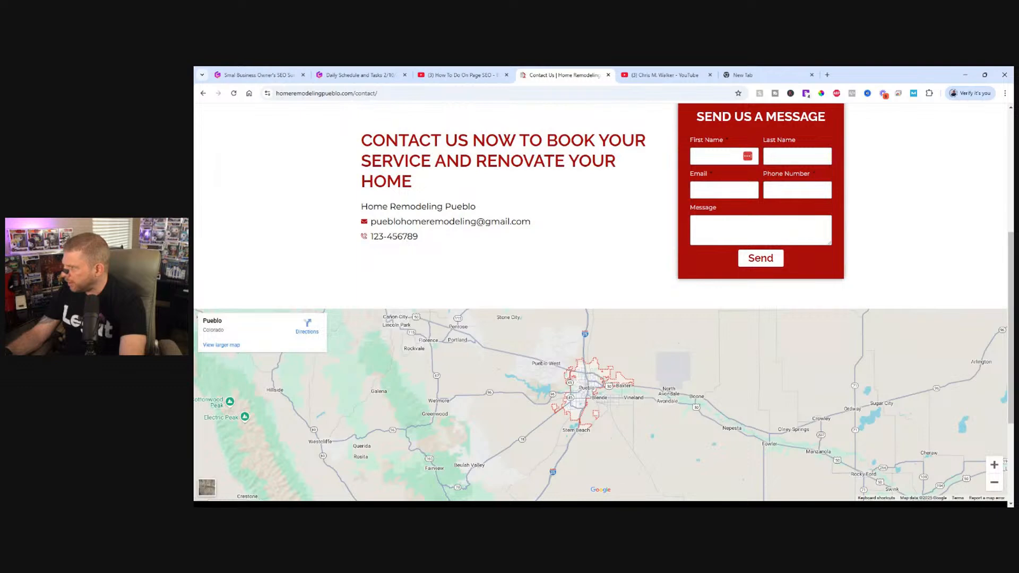
{"action": "scroll", "coordinate": [484, 272], "scroll_direction": "down", "scroll_amount": 3}
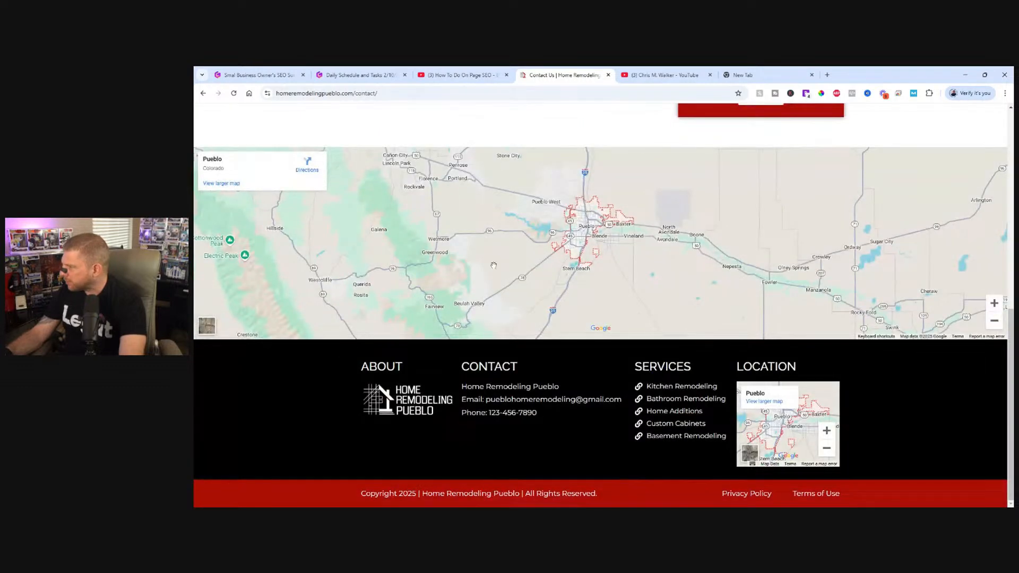
{"action": "scroll", "coordinate": [534, 428], "scroll_direction": "up", "scroll_amount": 10}
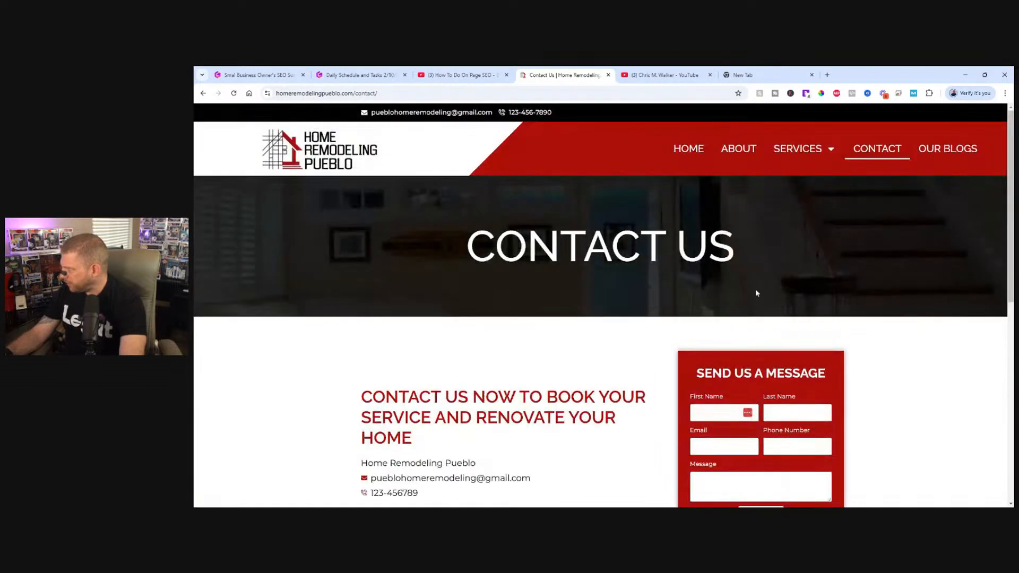
Open the Our Blogs page, look through it down to the footer, and return to the site's homepage.
{"action": "left_click", "coordinate": [949, 149]}
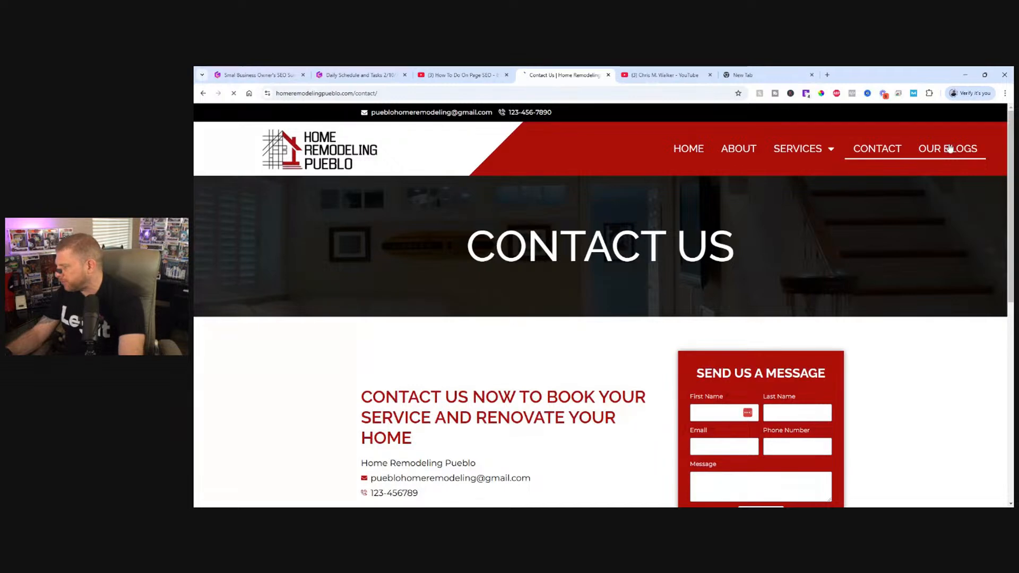
{"action": "scroll", "coordinate": [717, 346], "scroll_direction": "down", "scroll_amount": 5}
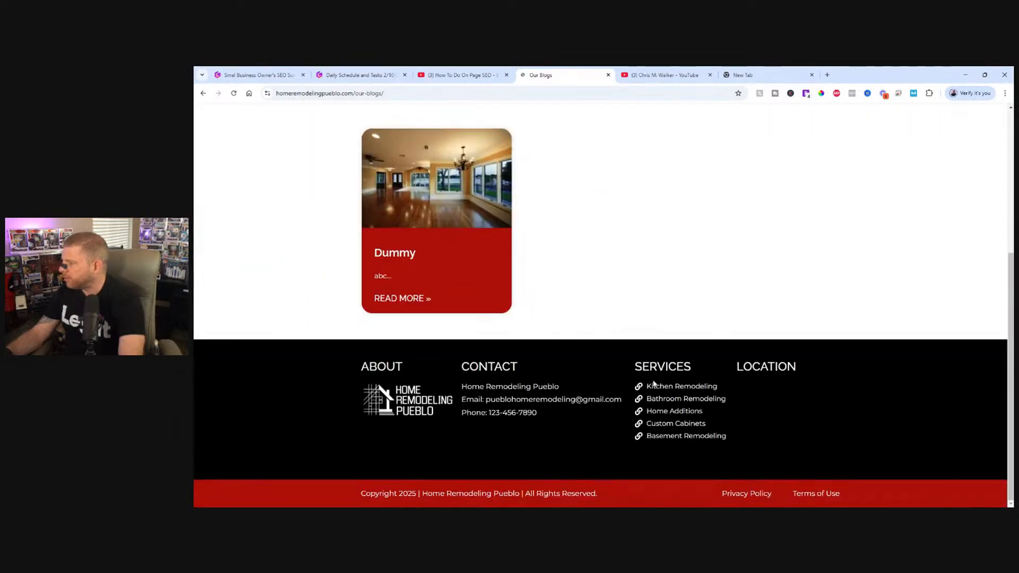
{"action": "scroll", "coordinate": [610, 360], "scroll_direction": "up", "scroll_amount": 5}
{"action": "left_click", "coordinate": [699, 149]}
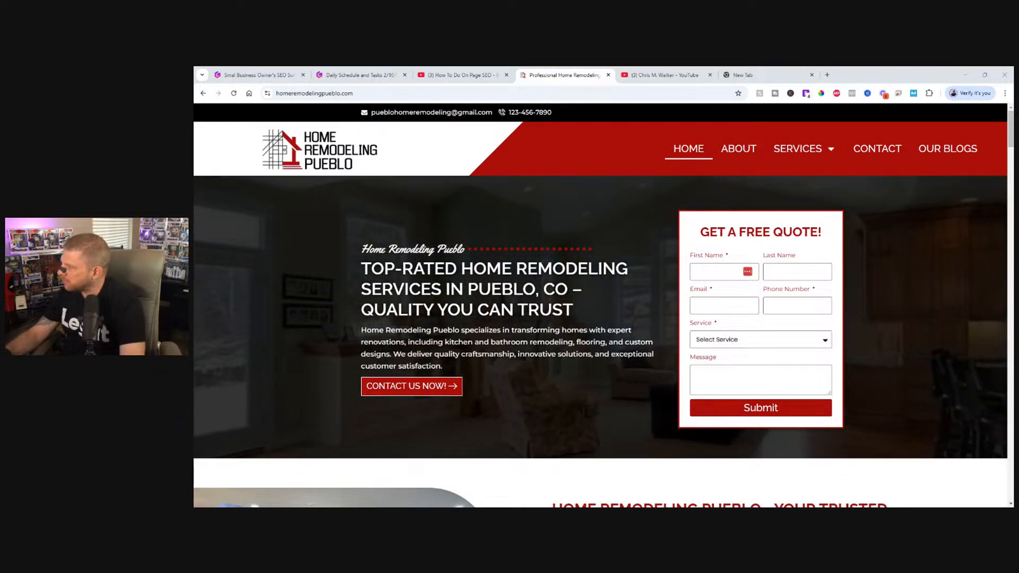
Switch to the Legiit marketplace and open the account's My Purchases list.
{"action": "left_click_drag", "start_coordinate": [196, 74], "coordinate": [663, 75]}
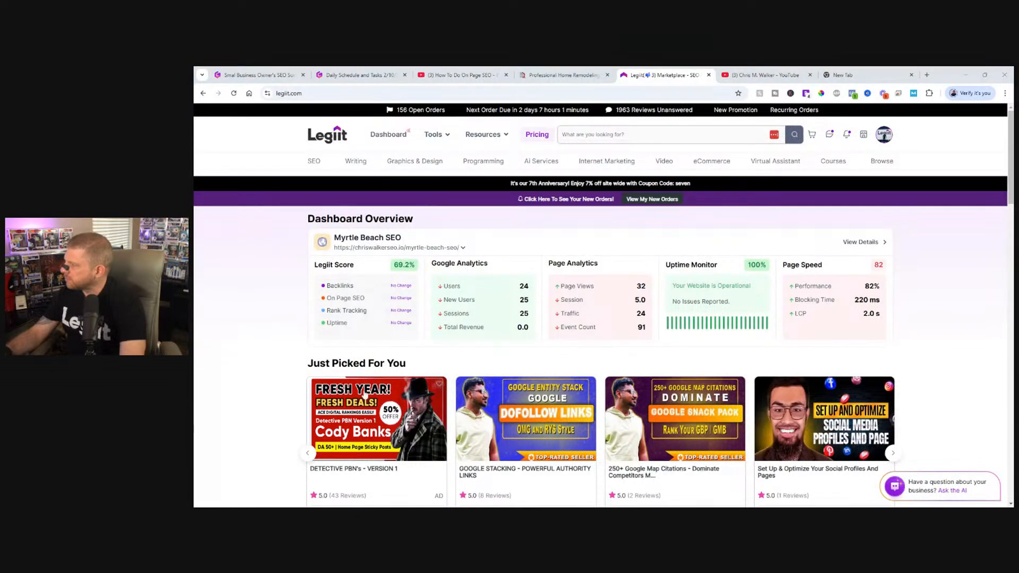
{"action": "left_click", "coordinate": [883, 135]}
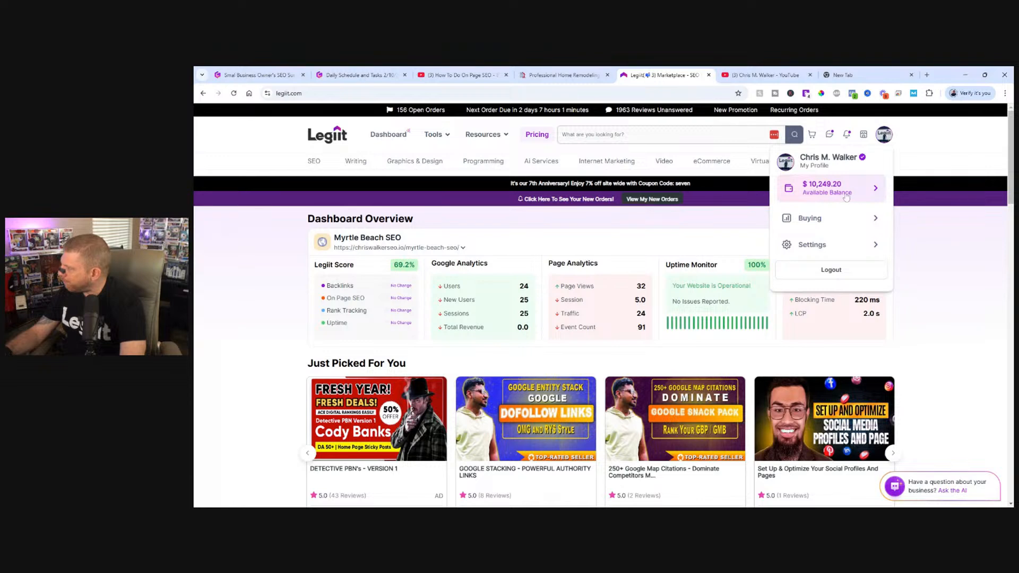
{"action": "left_click", "coordinate": [819, 222]}
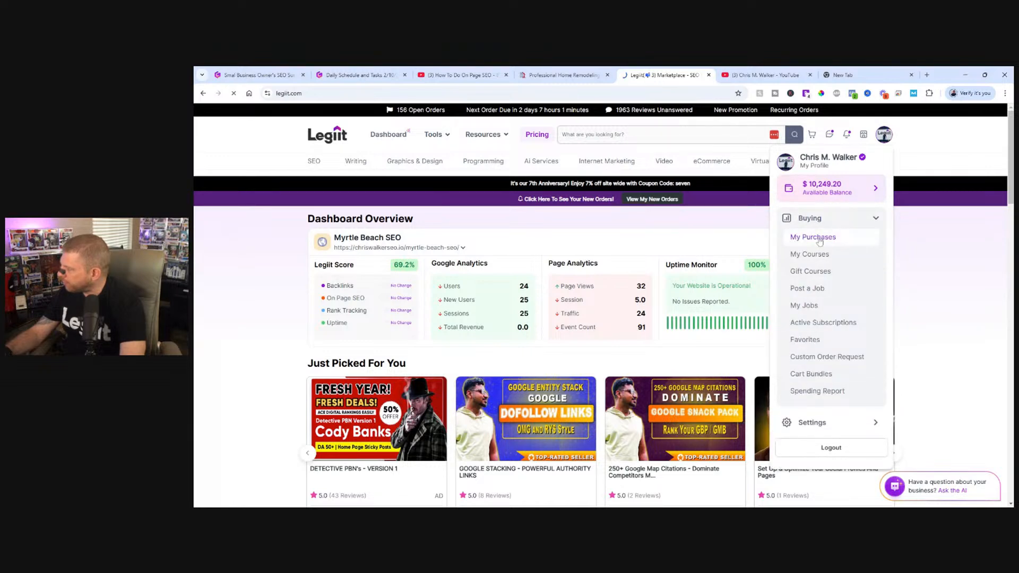
{"action": "left_click", "coordinate": [818, 238]}
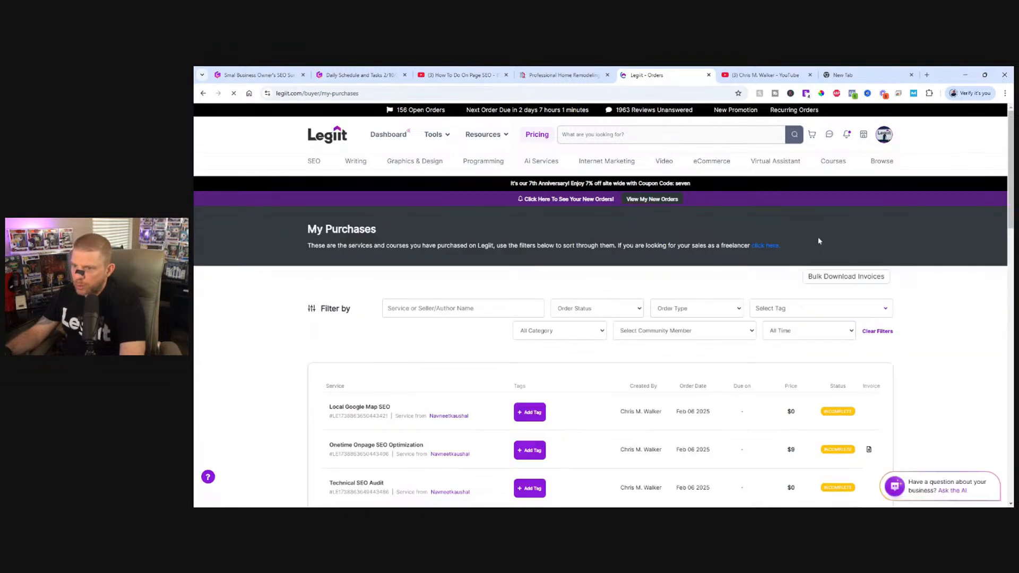
Find the City-specific Local SEO Keyword Research purchase tagged homeremodelingpueblo.com and open its order details.
{"action": "scroll", "coordinate": [483, 338], "scroll_direction": "down", "scroll_amount": 3}
{"action": "scroll", "coordinate": [483, 339], "scroll_direction": "down", "scroll_amount": 3}
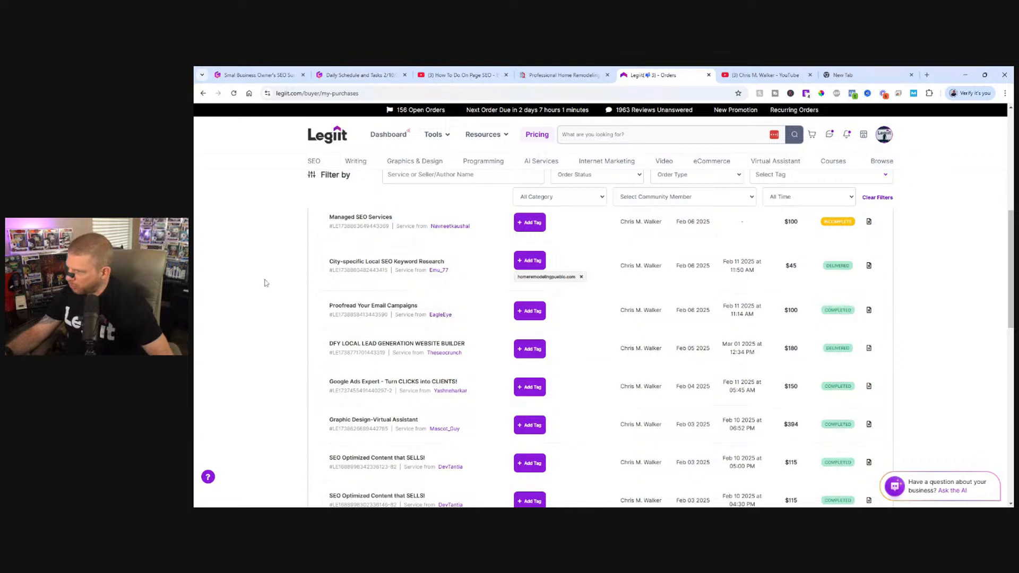
{"action": "scroll", "coordinate": [313, 373], "scroll_direction": "down", "scroll_amount": 2}
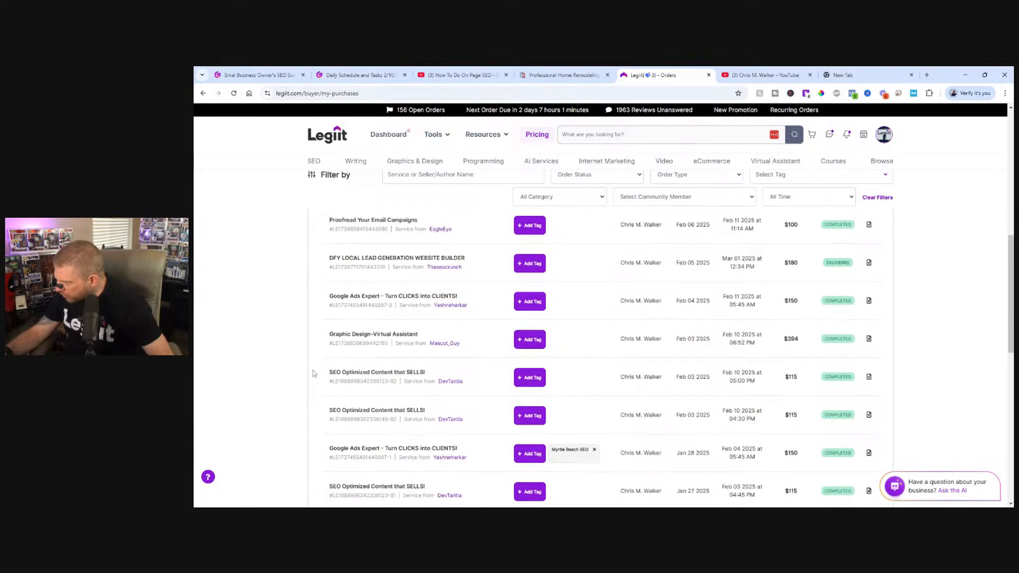
{"action": "scroll", "coordinate": [313, 374], "scroll_direction": "up", "scroll_amount": 2}
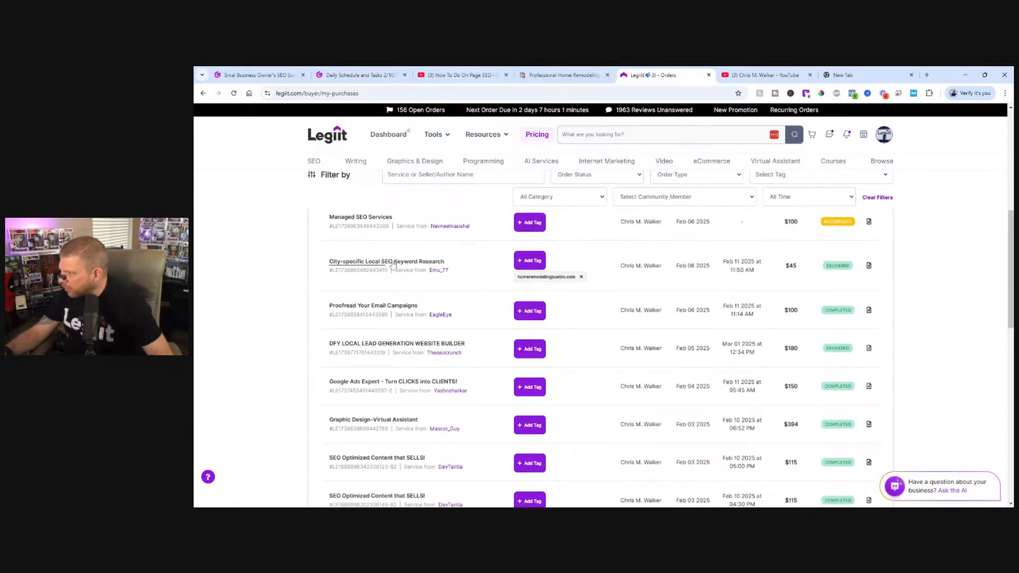
{"action": "left_click", "coordinate": [392, 262]}
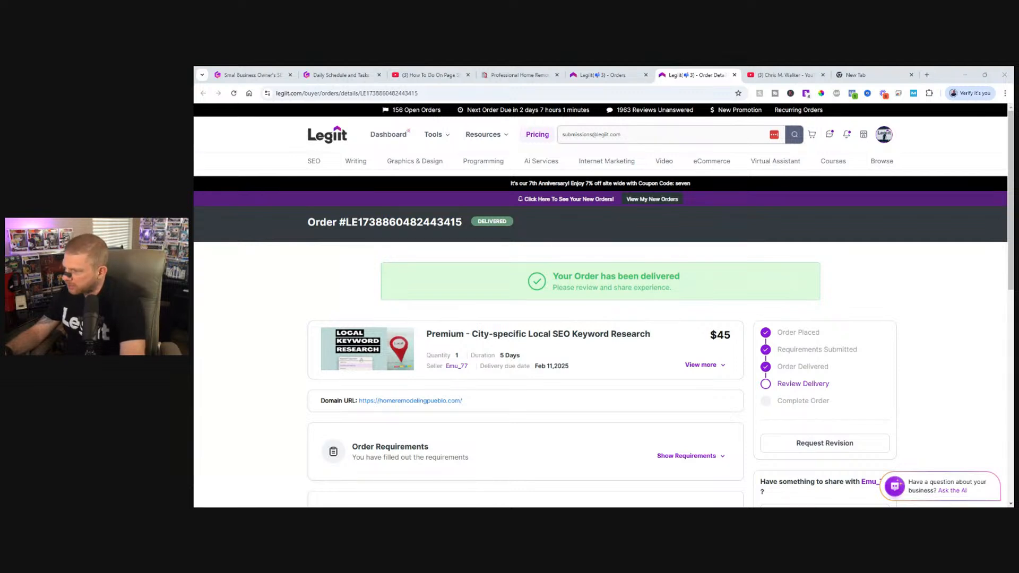
Open the Google Sheet linked in the order's delivery, enlarge the page view, and dismiss the signed-in account notice.
{"action": "scroll", "coordinate": [317, 332], "scroll_direction": "down", "scroll_amount": 5}
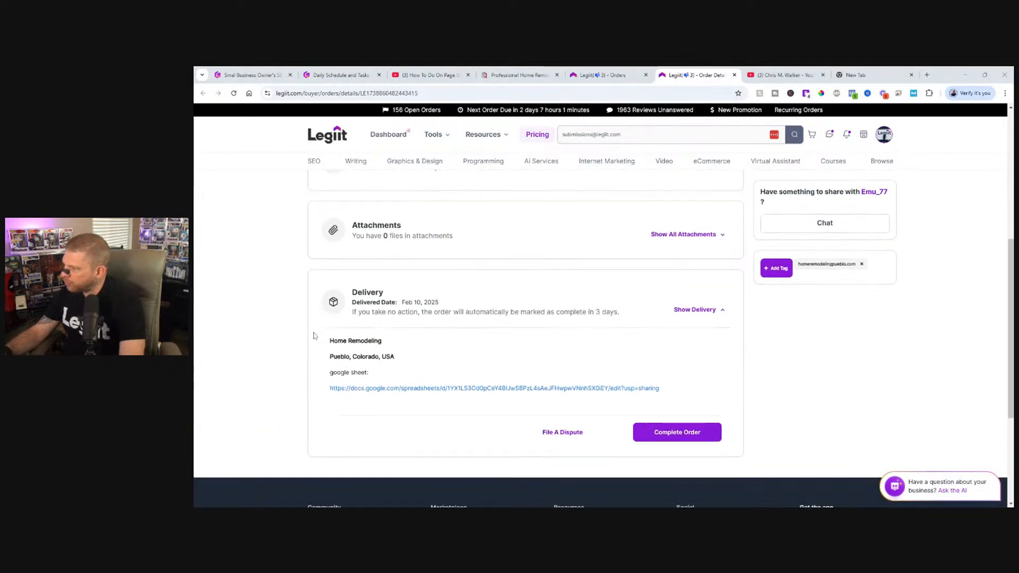
{"action": "middle_click", "coordinate": [465, 380]}
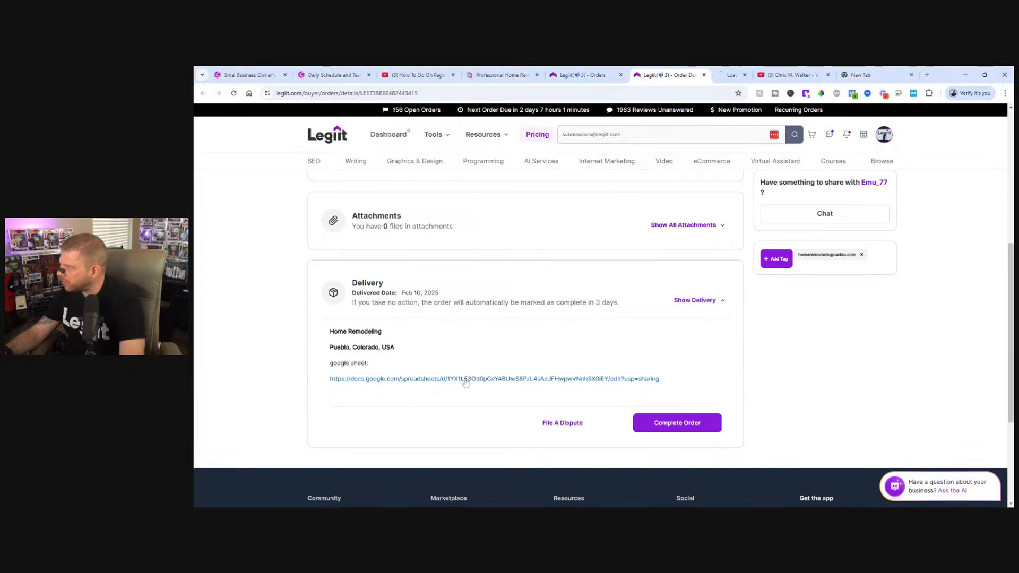
{"action": "left_click", "coordinate": [731, 71]}
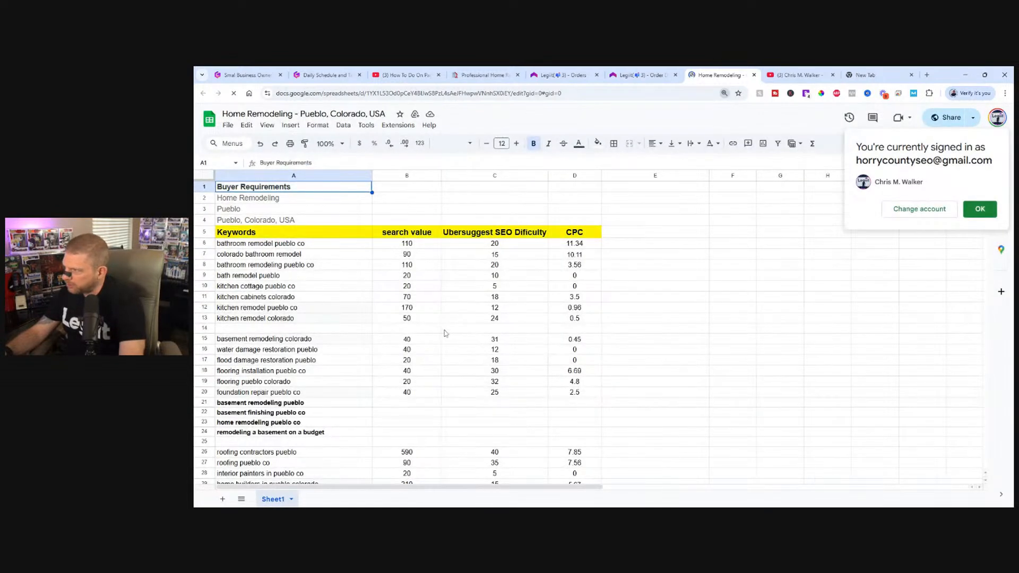
{"action": "key", "text": "ctrl+plus"}
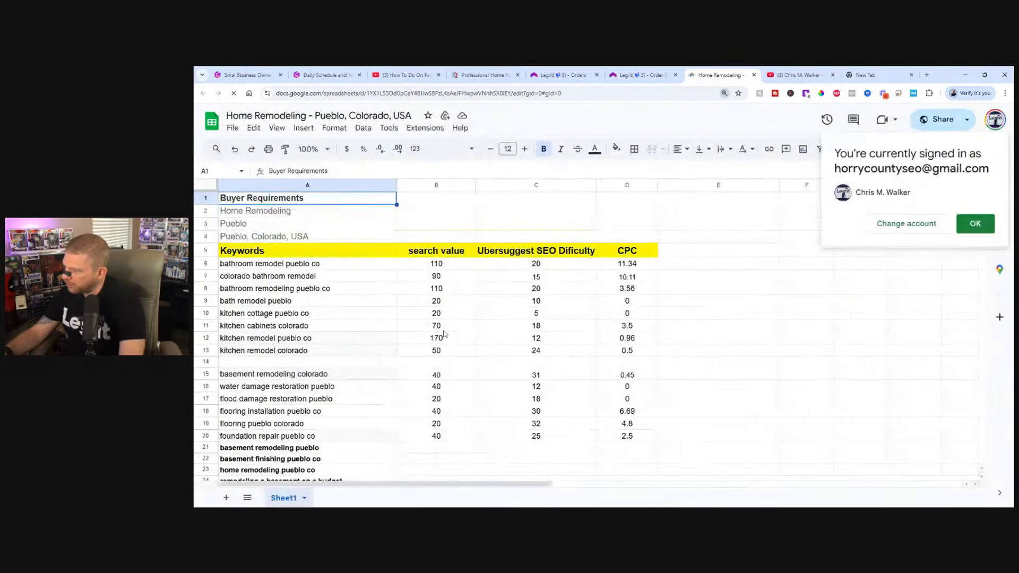
{"action": "left_click", "coordinate": [974, 223]}
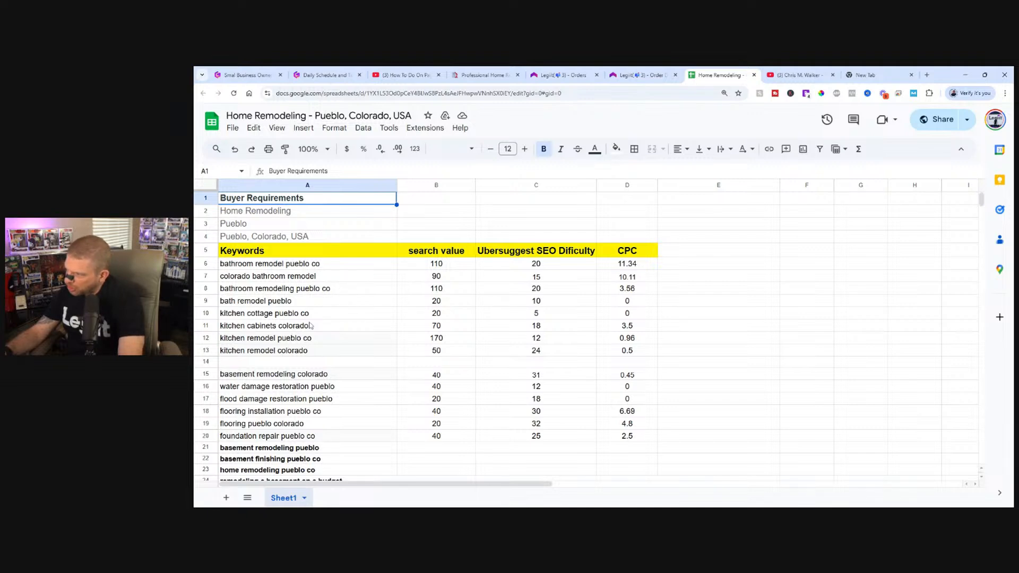
Look through the Pueblo keyword list with its search value, SEO difficulty, and CPC columns from beginning to end.
{"action": "scroll", "coordinate": [311, 326], "scroll_direction": "down", "scroll_amount": 1}
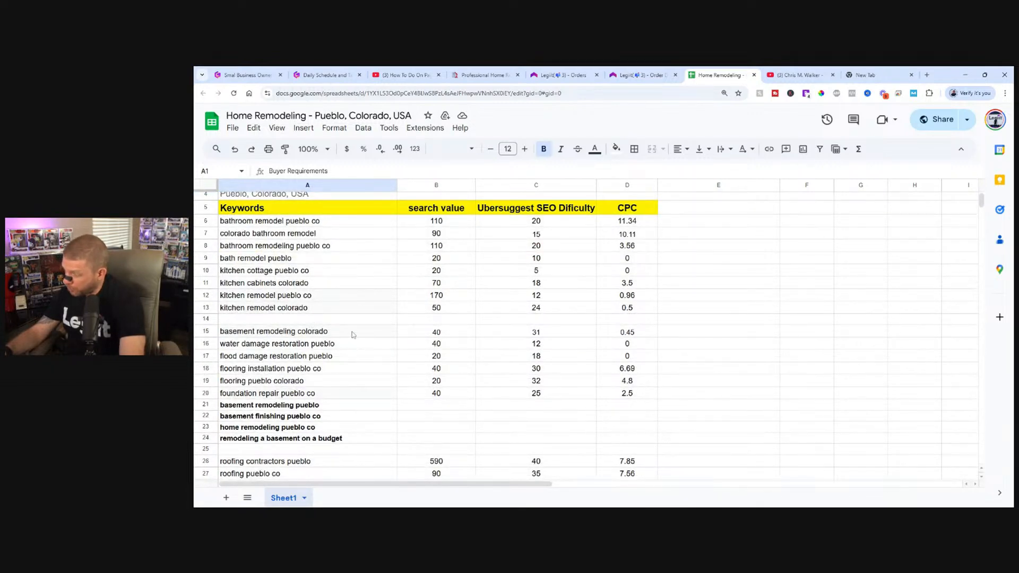
{"action": "scroll", "coordinate": [353, 334], "scroll_direction": "down", "scroll_amount": 2}
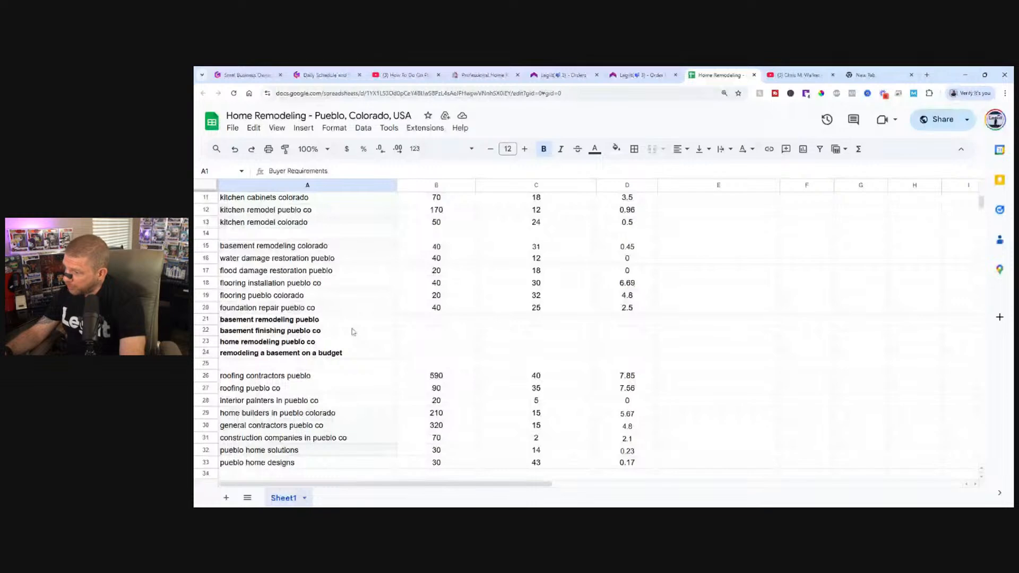
{"action": "scroll", "coordinate": [353, 331], "scroll_direction": "down", "scroll_amount": 5}
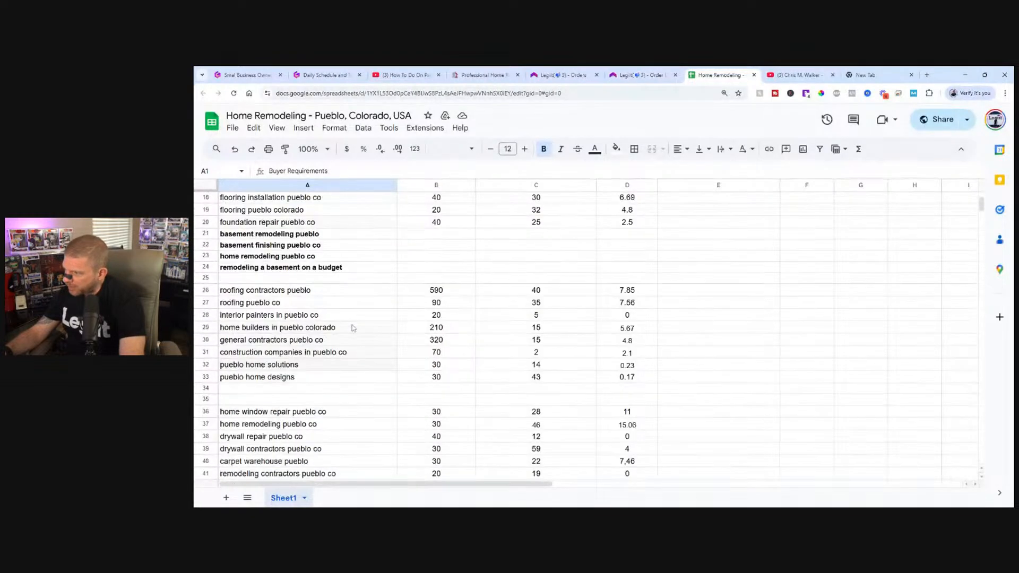
{"action": "scroll", "coordinate": [353, 328], "scroll_direction": "down", "scroll_amount": 6}
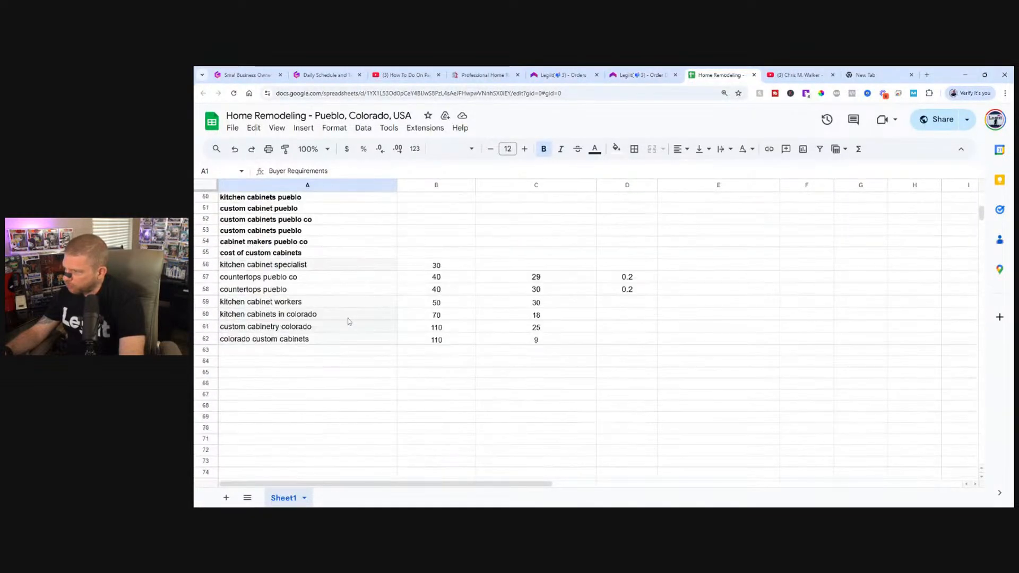
{"action": "scroll", "coordinate": [350, 321], "scroll_direction": "up", "scroll_amount": 3}
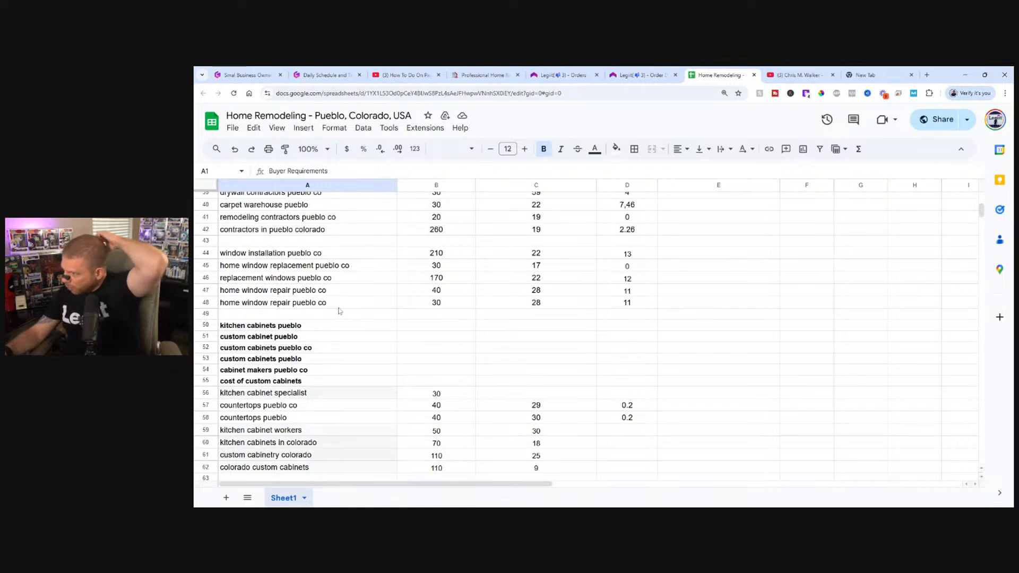
{"action": "scroll", "coordinate": [343, 306], "scroll_direction": "up", "scroll_amount": 4}
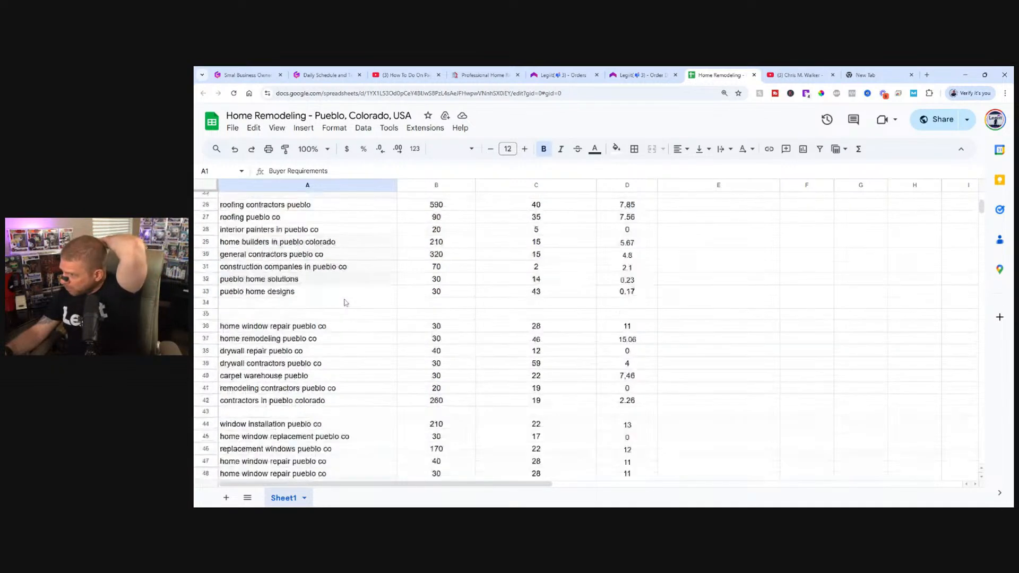
{"action": "scroll", "coordinate": [344, 300], "scroll_direction": "down", "scroll_amount": 7}
{"action": "scroll", "coordinate": [346, 287], "scroll_direction": "up", "scroll_amount": 16}
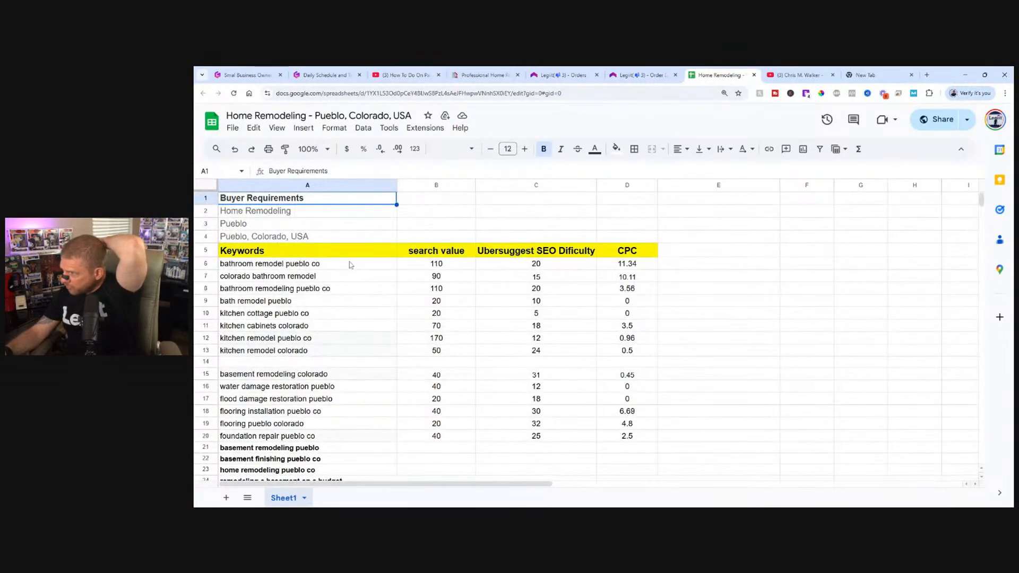
Highlight all the keywords in A6:A62, review them back up to the header, and clear the highlight by selecting cell E8.
{"action": "left_click_drag", "start_coordinate": [254, 265], "coordinate": [285, 419]}
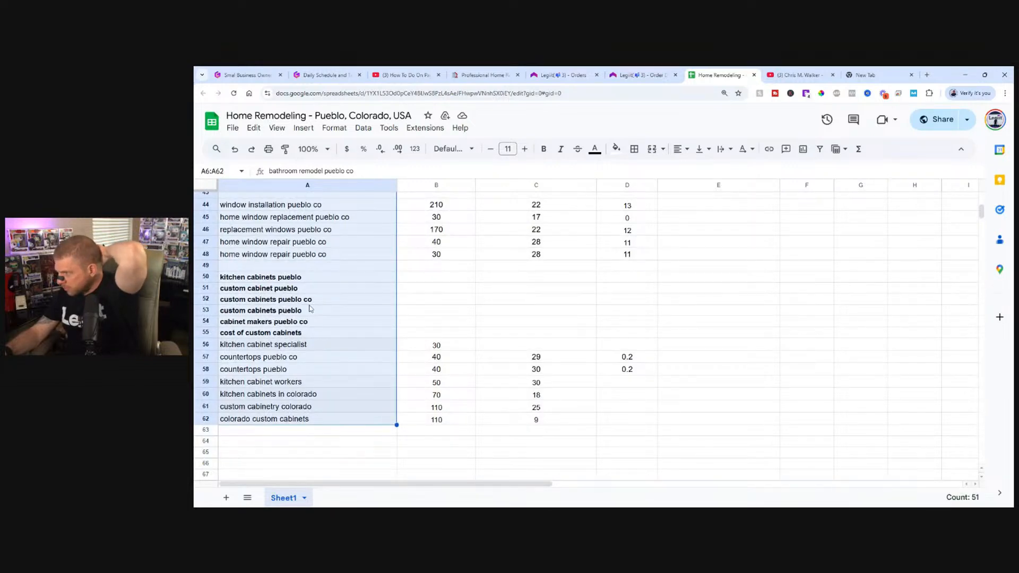
{"action": "scroll", "coordinate": [310, 308], "scroll_direction": "up", "scroll_amount": 3}
{"action": "scroll", "coordinate": [325, 334], "scroll_direction": "up", "scroll_amount": 2}
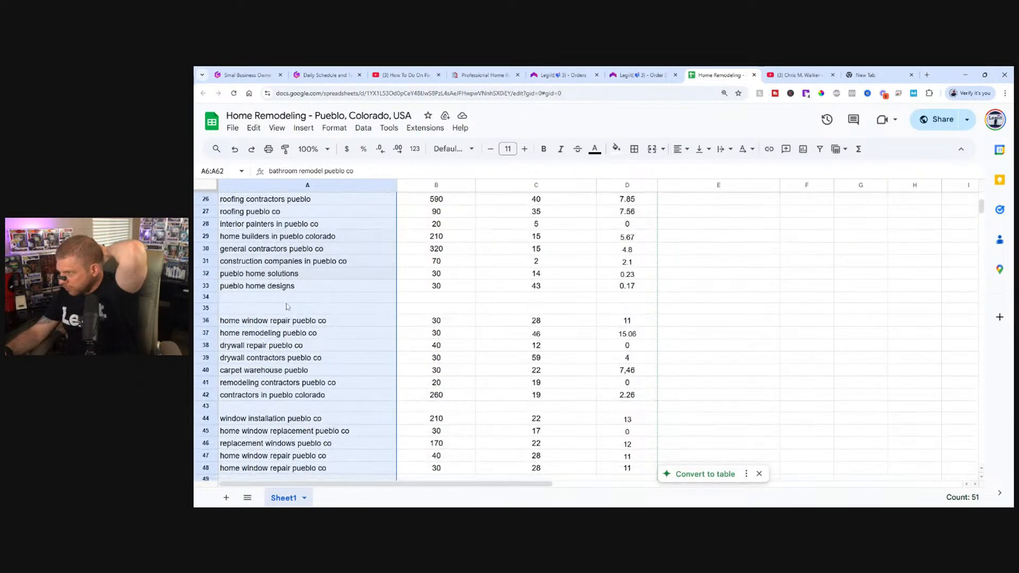
{"action": "scroll", "coordinate": [286, 307], "scroll_direction": "up", "scroll_amount": 5}
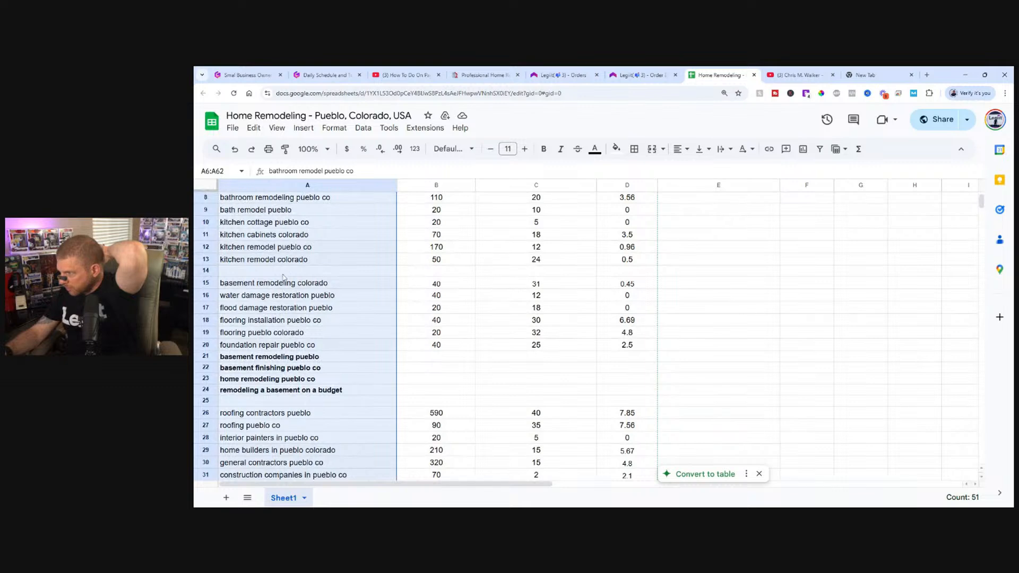
{"action": "scroll", "coordinate": [283, 277], "scroll_direction": "up", "scroll_amount": 2}
{"action": "left_click", "coordinate": [748, 293]}
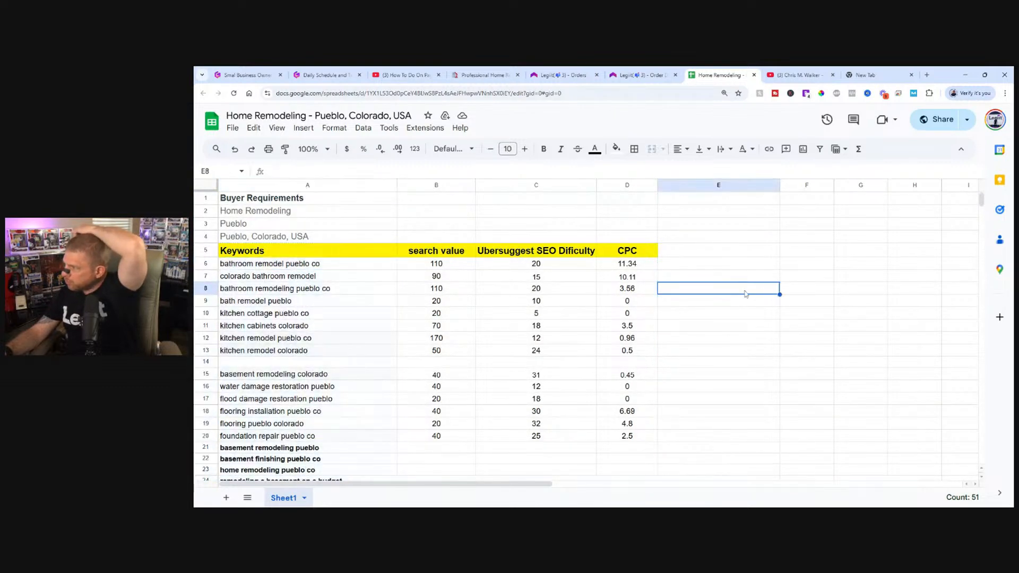
Review the roofing, contractor, and window keyword groups in the middle of the sheet again.
{"action": "scroll", "coordinate": [727, 295], "scroll_direction": "down", "scroll_amount": 4}
{"action": "scroll", "coordinate": [717, 302], "scroll_direction": "up", "scroll_amount": 3}
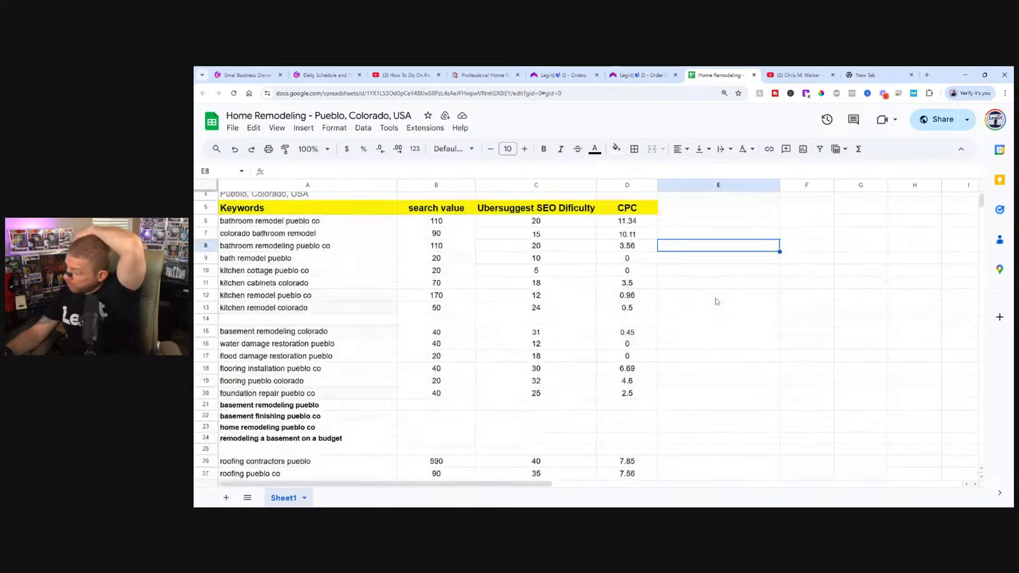
{"action": "scroll", "coordinate": [463, 297], "scroll_direction": "down", "scroll_amount": 6}
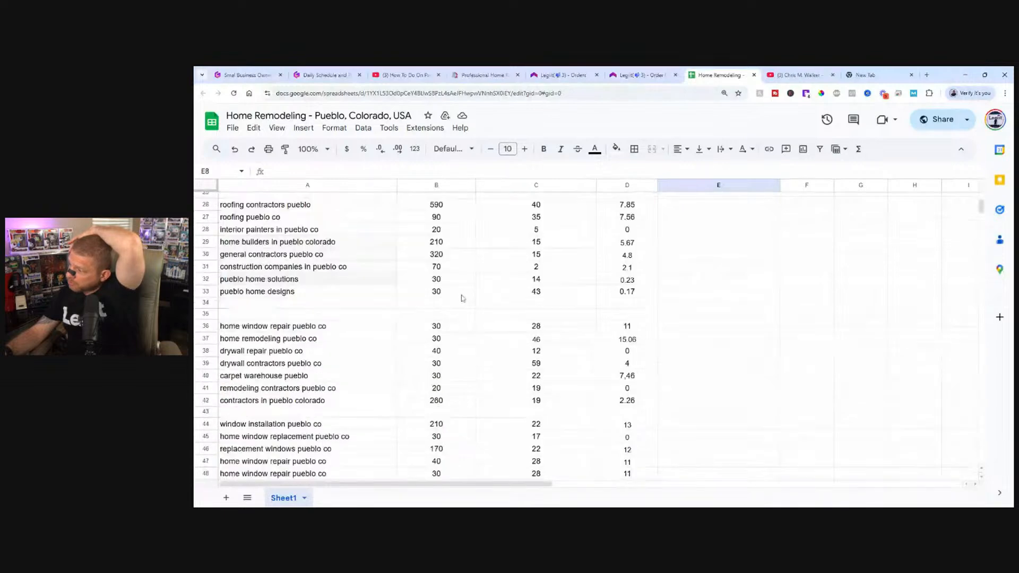
{"action": "scroll", "coordinate": [460, 301], "scroll_direction": "up", "scroll_amount": 1}
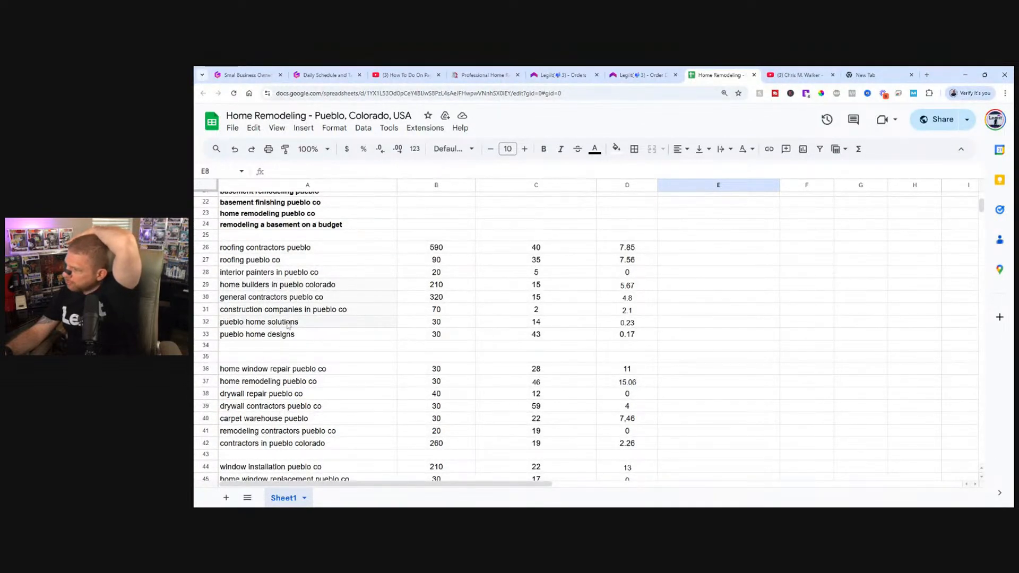
Try to change the sheet's general access for anyone with the link to Viewer, and decline the permission update.
{"action": "scroll", "coordinate": [408, 318], "scroll_direction": "up", "scroll_amount": 6}
{"action": "scroll", "coordinate": [403, 319], "scroll_direction": "down", "scroll_amount": 7}
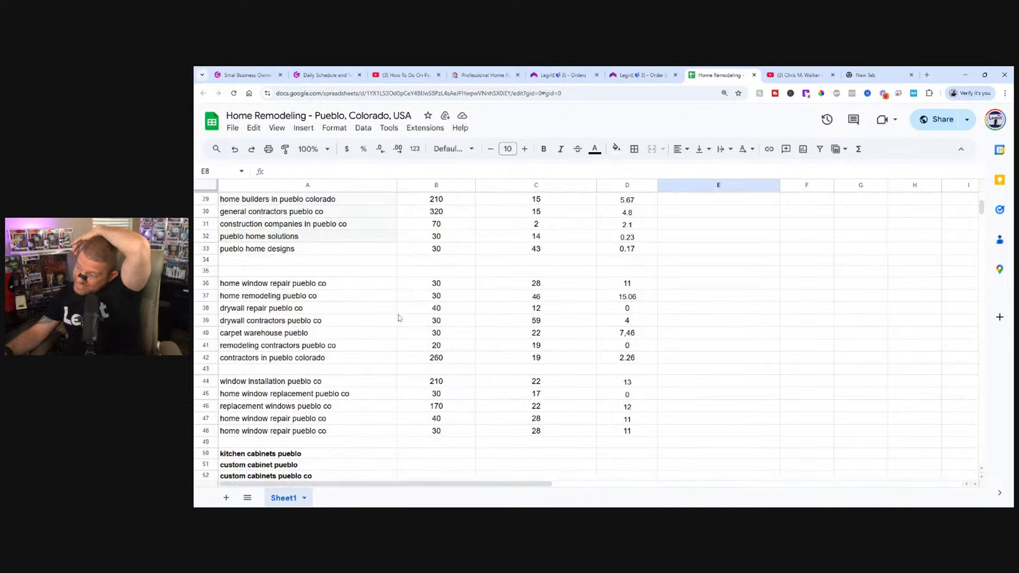
{"action": "scroll", "coordinate": [398, 317], "scroll_direction": "down", "scroll_amount": 7}
{"action": "scroll", "coordinate": [392, 297], "scroll_direction": "up", "scroll_amount": 14}
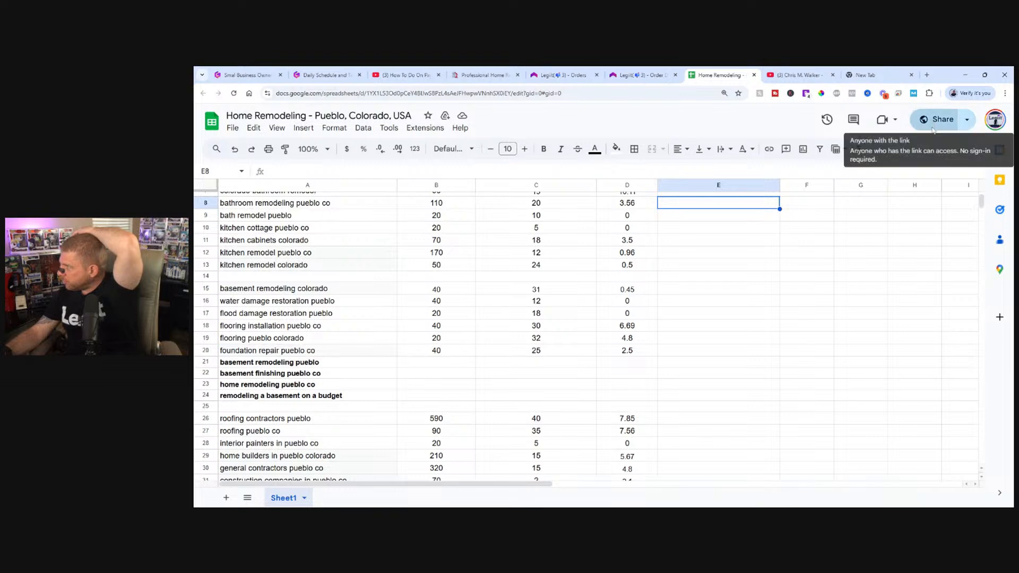
{"action": "left_click", "coordinate": [898, 126]}
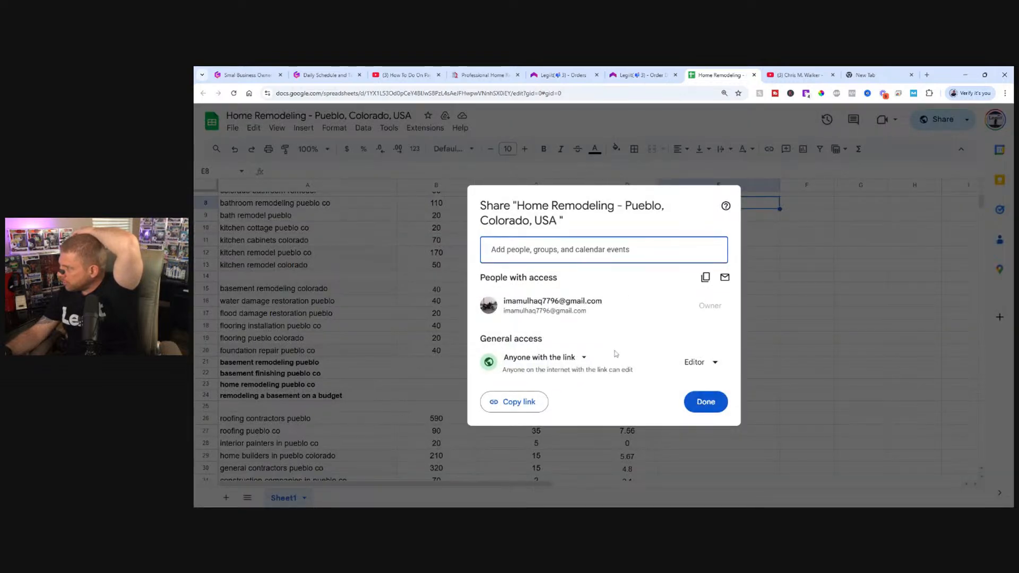
{"action": "left_click", "coordinate": [692, 363]}
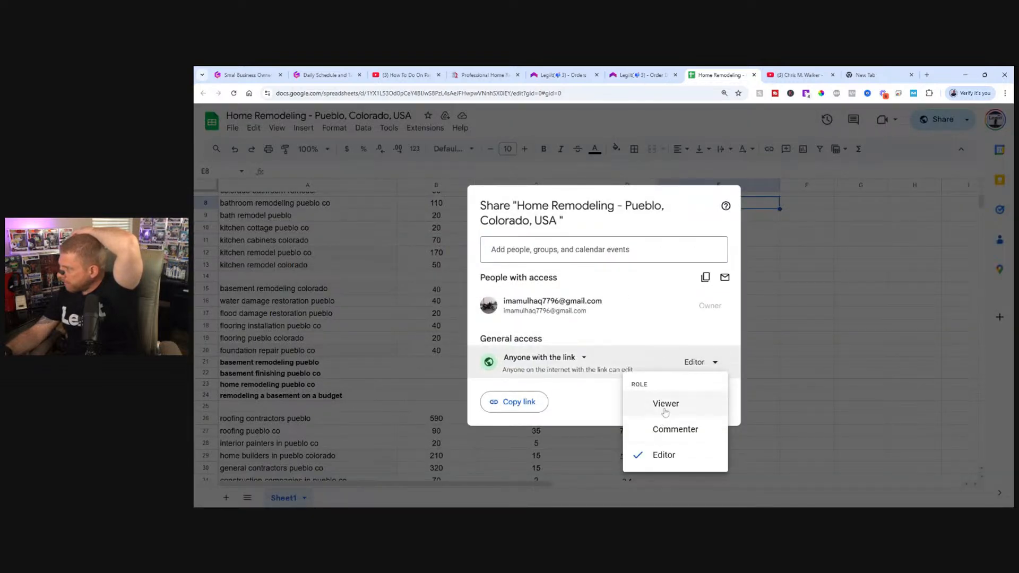
{"action": "left_click", "coordinate": [665, 407]}
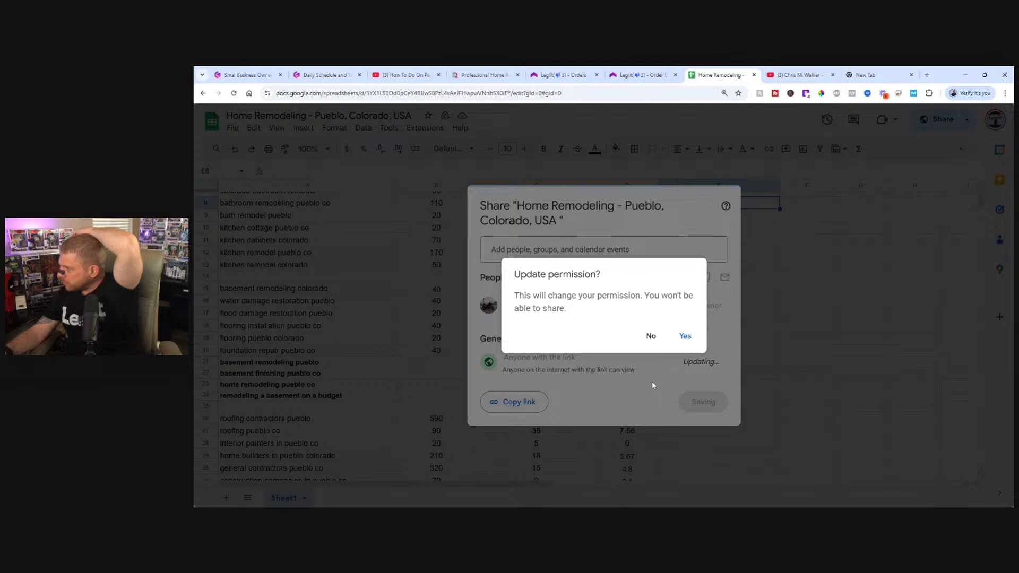
{"action": "left_click", "coordinate": [648, 336]}
{"action": "left_click", "coordinate": [767, 227]}
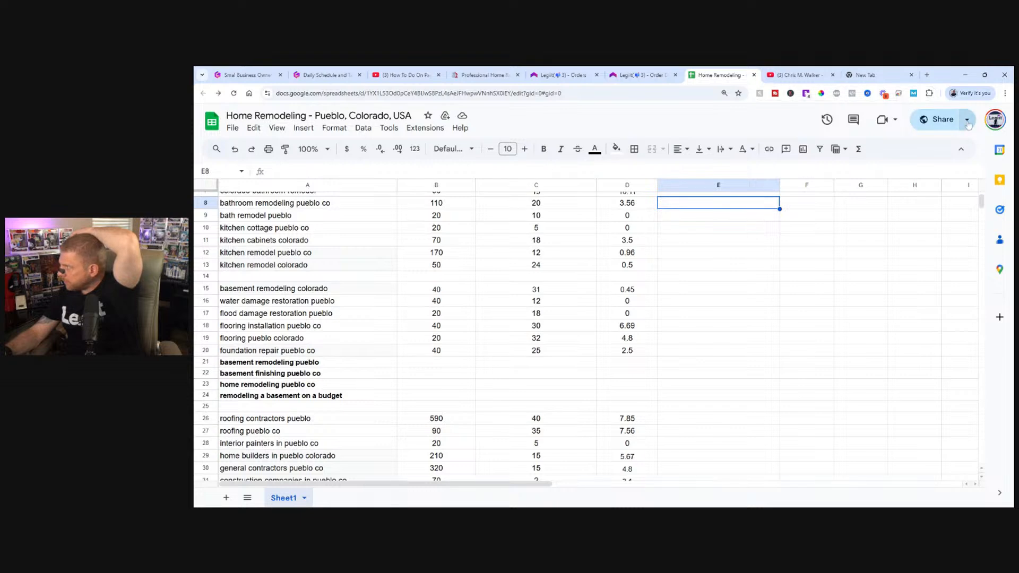
Make a copy of the Pueblo keyword sheet in My Drive, keeping the suggested name.
{"action": "left_click", "coordinate": [232, 128]}
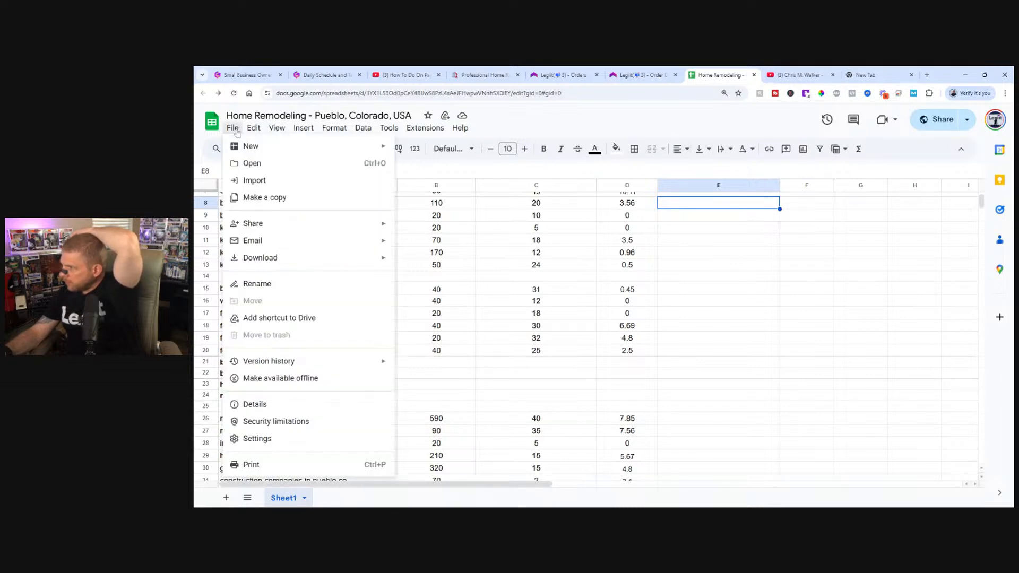
{"action": "left_click", "coordinate": [261, 198]}
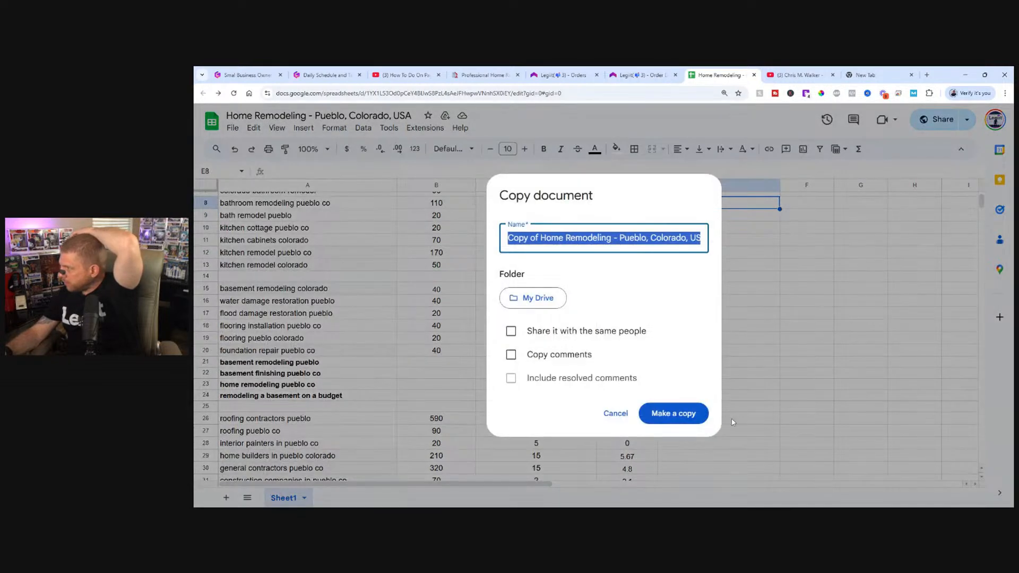
{"action": "left_click", "coordinate": [686, 414]}
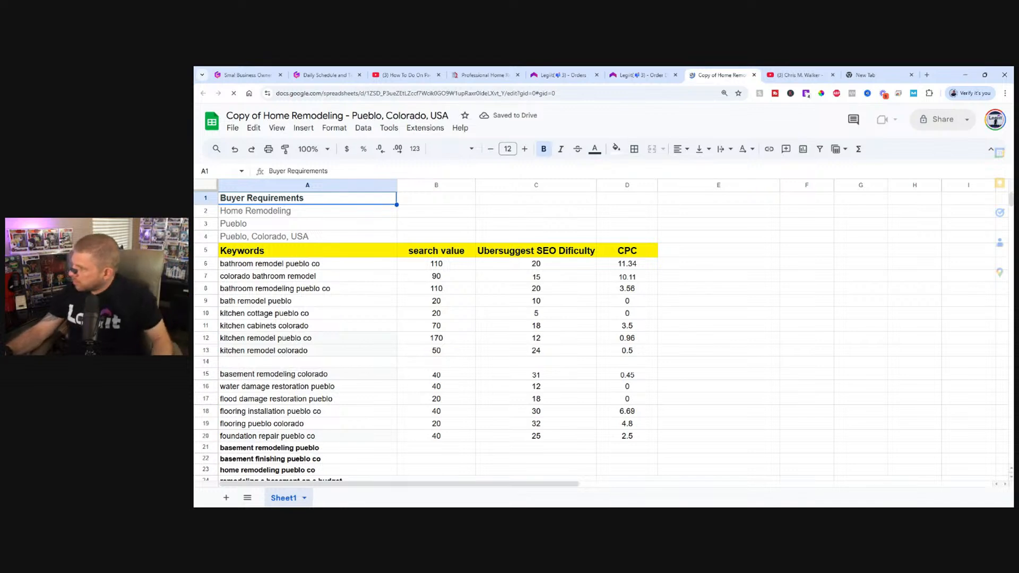
Share the copied sheet with anyone who has the link as Viewer, and copy its link.
{"action": "left_click", "coordinate": [938, 123]}
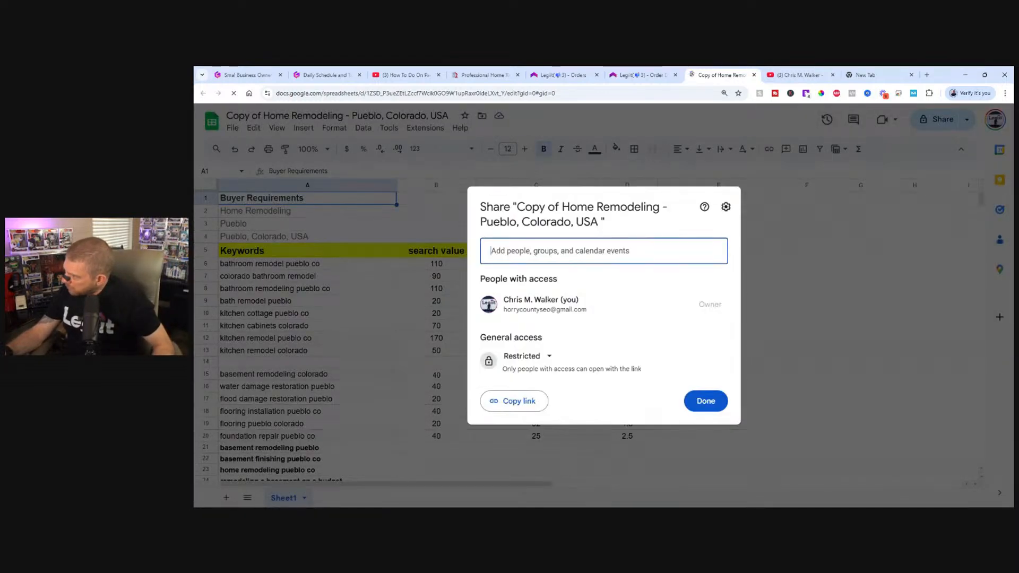
{"action": "left_click", "coordinate": [525, 356]}
{"action": "left_click", "coordinate": [569, 406]}
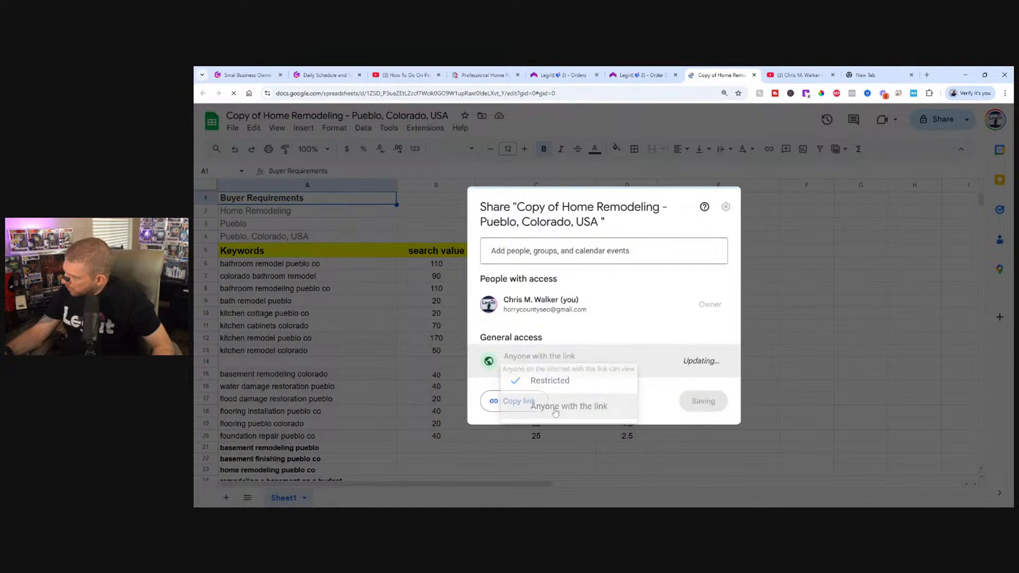
{"action": "left_click", "coordinate": [509, 401]}
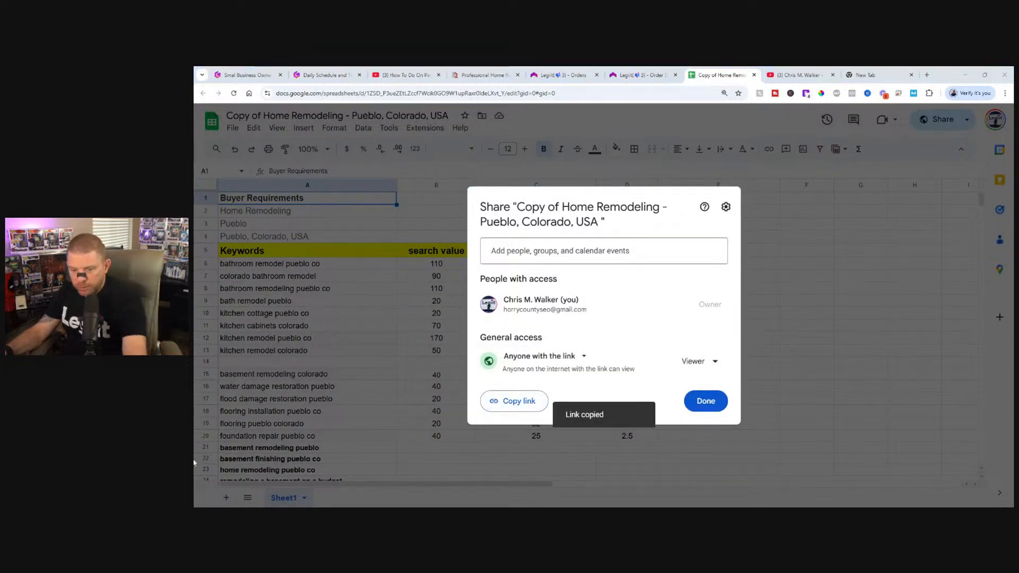
{"action": "left_click", "coordinate": [722, 404]}
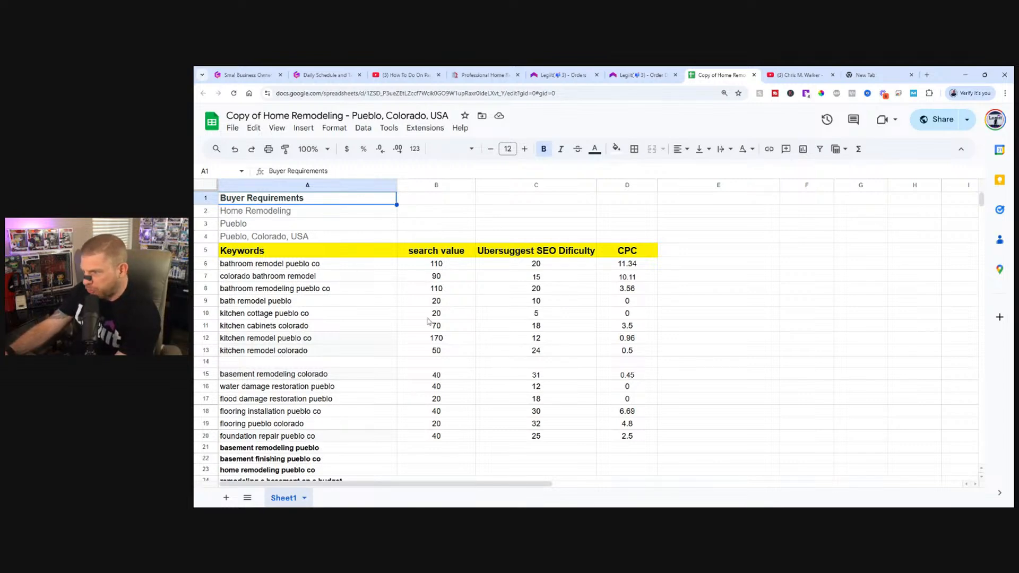
Switch to Legiit, open the Home Remodeling Pueblo campaign dashboard, and look over its overview widgets.
{"action": "left_click", "coordinate": [466, 70]}
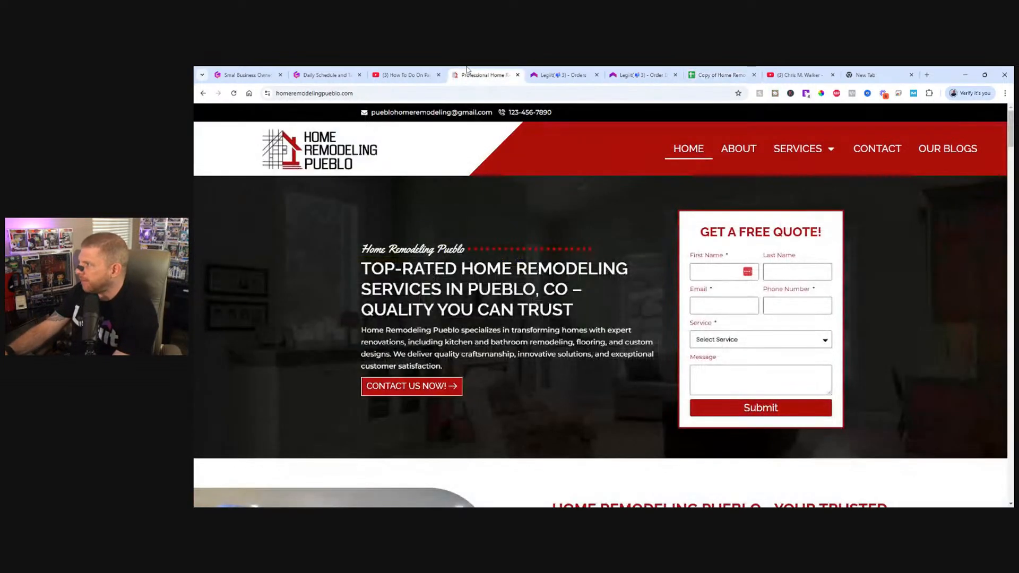
{"action": "left_click", "coordinate": [563, 75]}
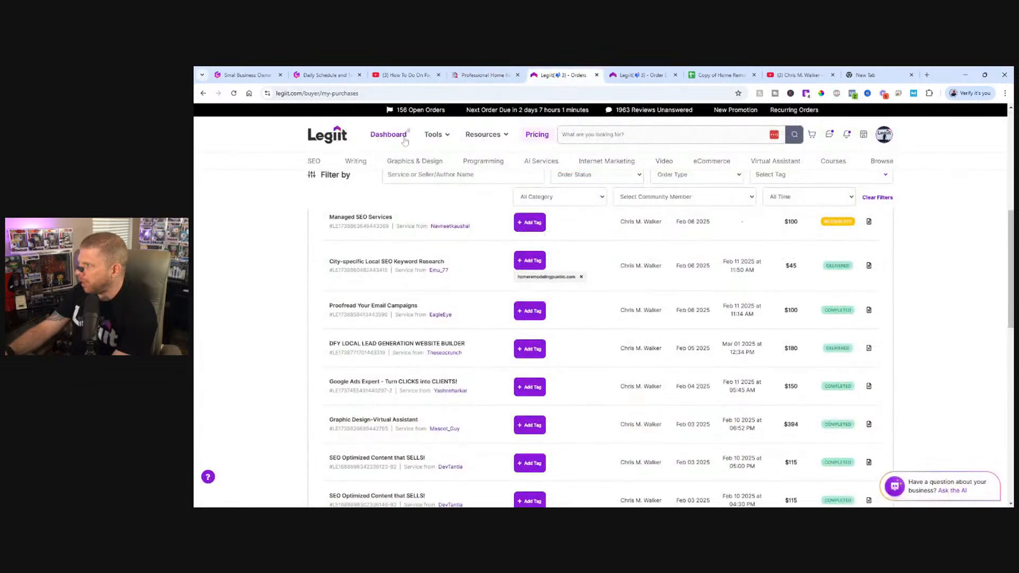
{"action": "scroll", "coordinate": [384, 146], "scroll_direction": "up", "scroll_amount": 5}
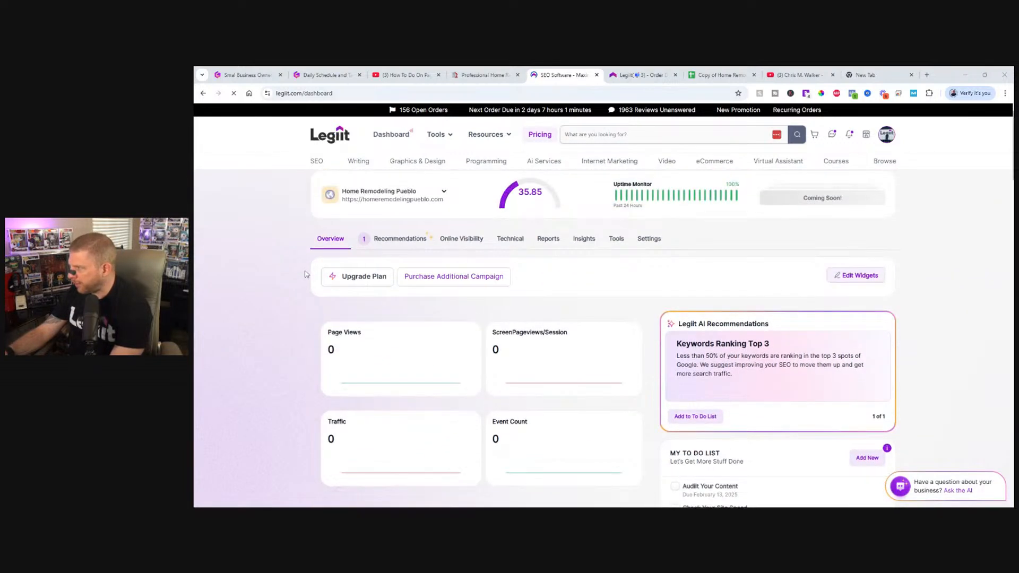
{"action": "scroll", "coordinate": [305, 274], "scroll_direction": "down", "scroll_amount": 9}
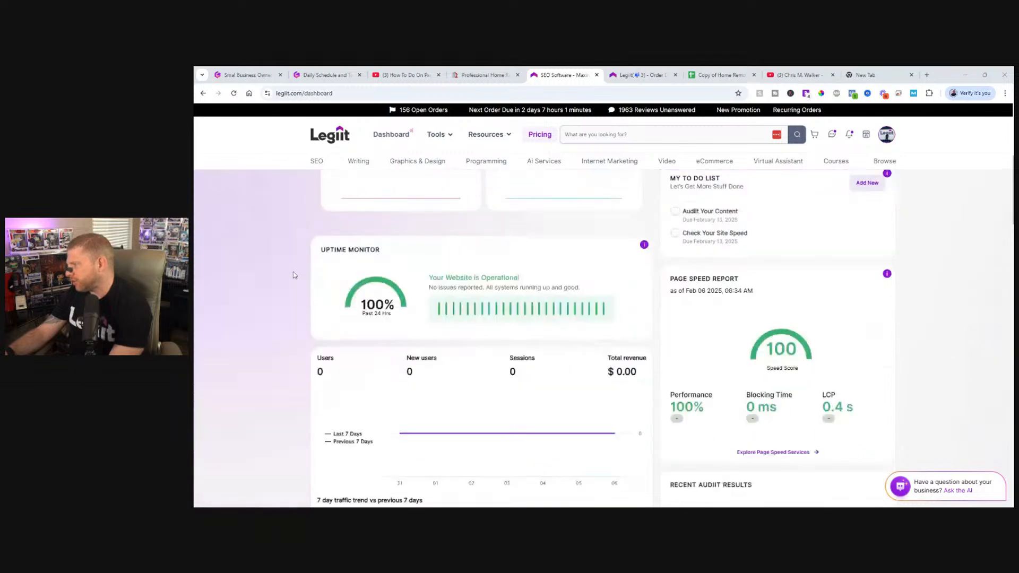
{"action": "scroll", "coordinate": [297, 267], "scroll_direction": "up", "scroll_amount": 3}
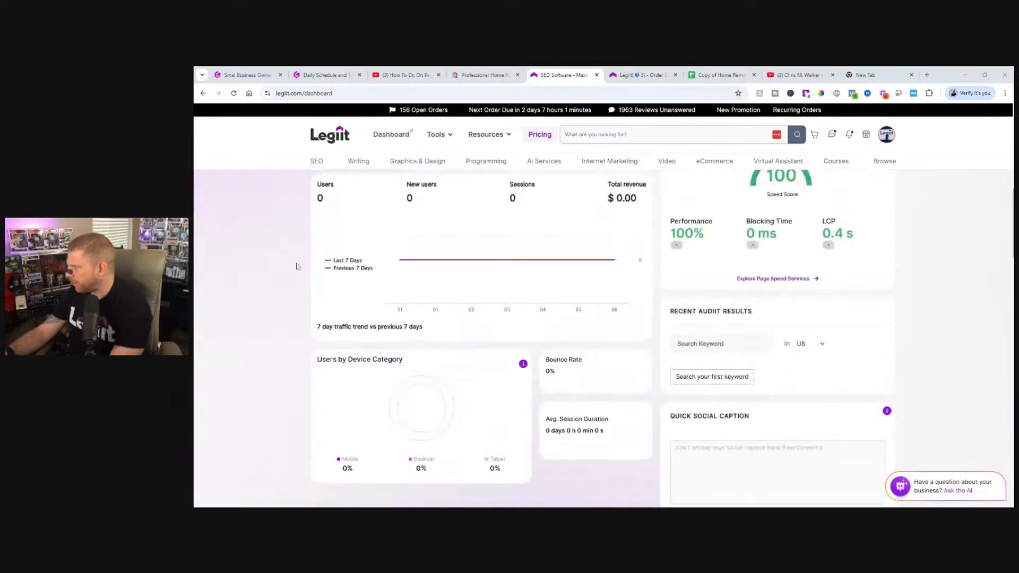
Check the website's pages indexed in Google with the search site:homeremodelingpueblo.com.
{"action": "left_click", "coordinate": [483, 75]}
{"action": "left_click", "coordinate": [276, 93]}
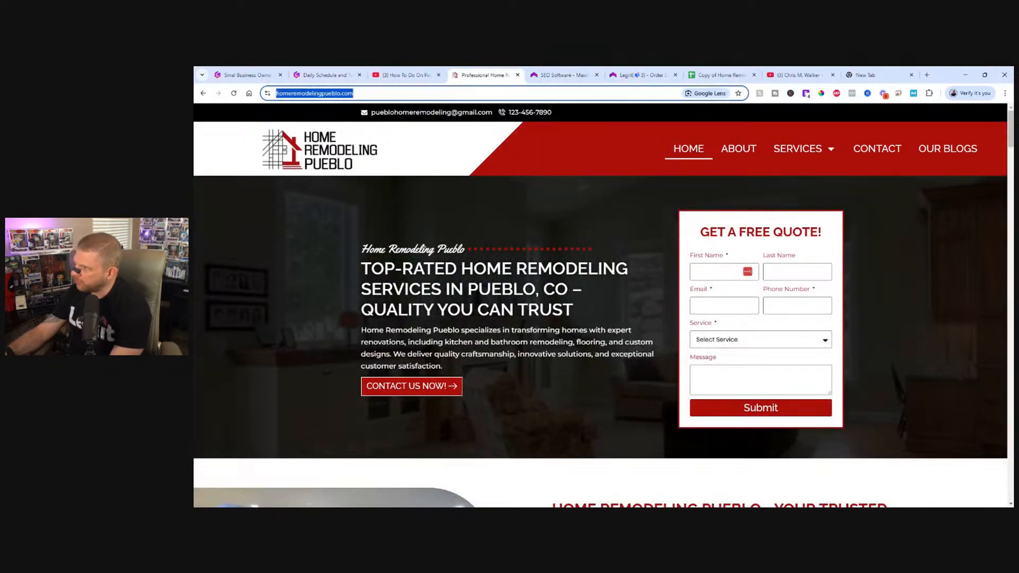
{"action": "double_click", "coordinate": [318, 92]}
{"action": "double_click", "coordinate": [296, 93]}
{"action": "left_click", "coordinate": [296, 93]}
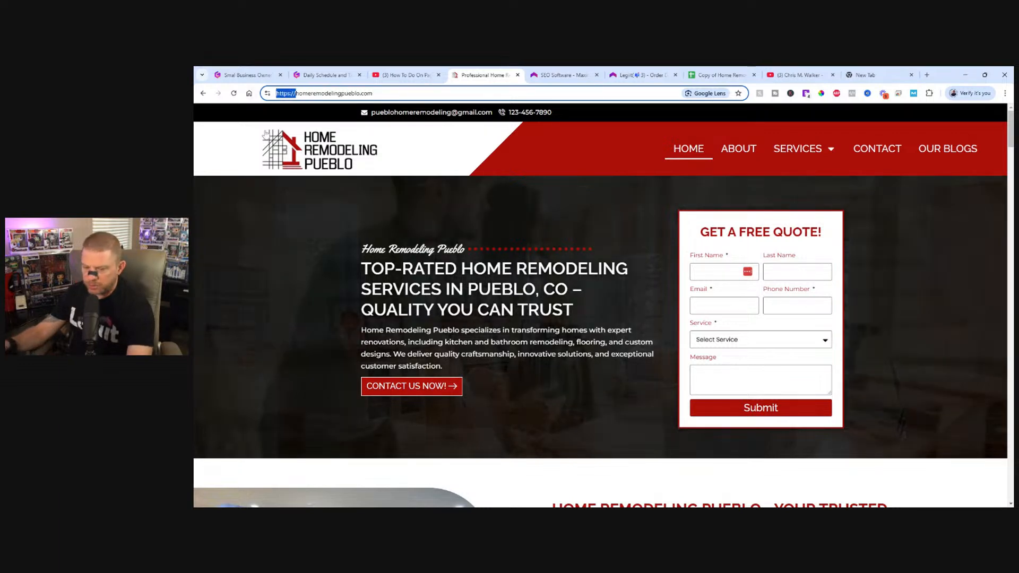
{"action": "type", "text": "site:"}
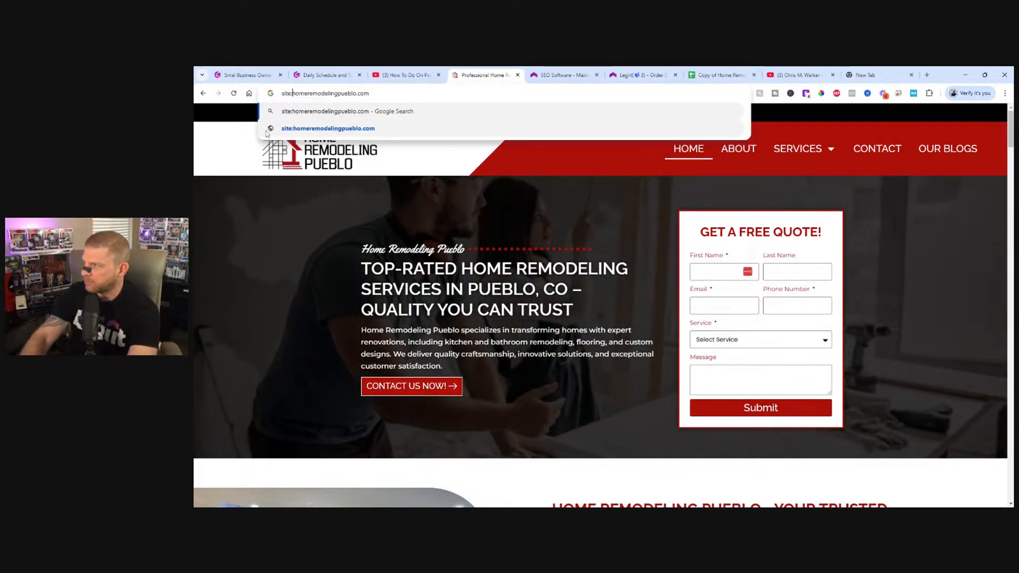
{"action": "key", "text": "Return"}
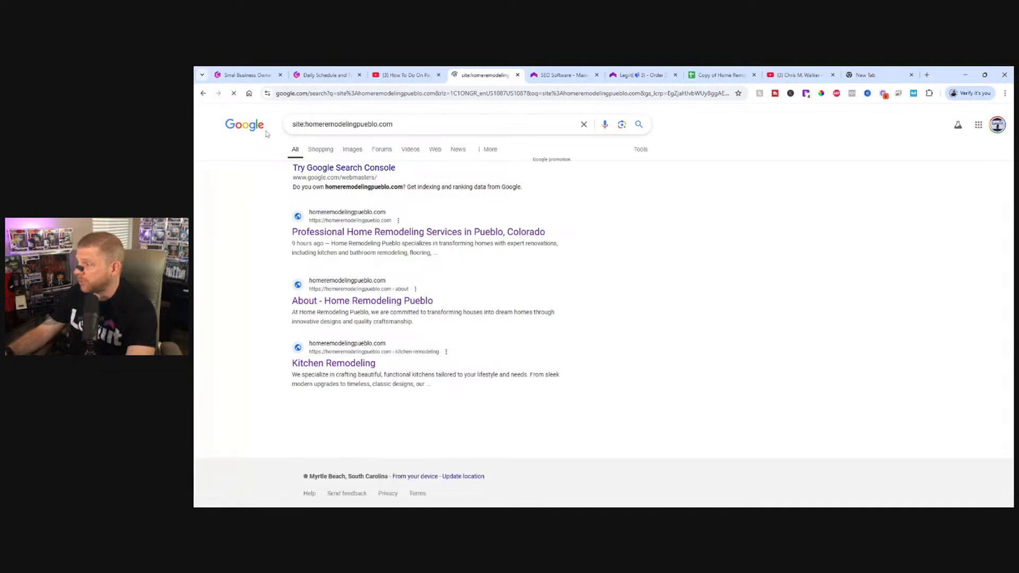
Return to the Legiit dashboard and start an audit for the keyword "Home Remodeling Pueblo" in US.
{"action": "left_click", "coordinate": [403, 68]}
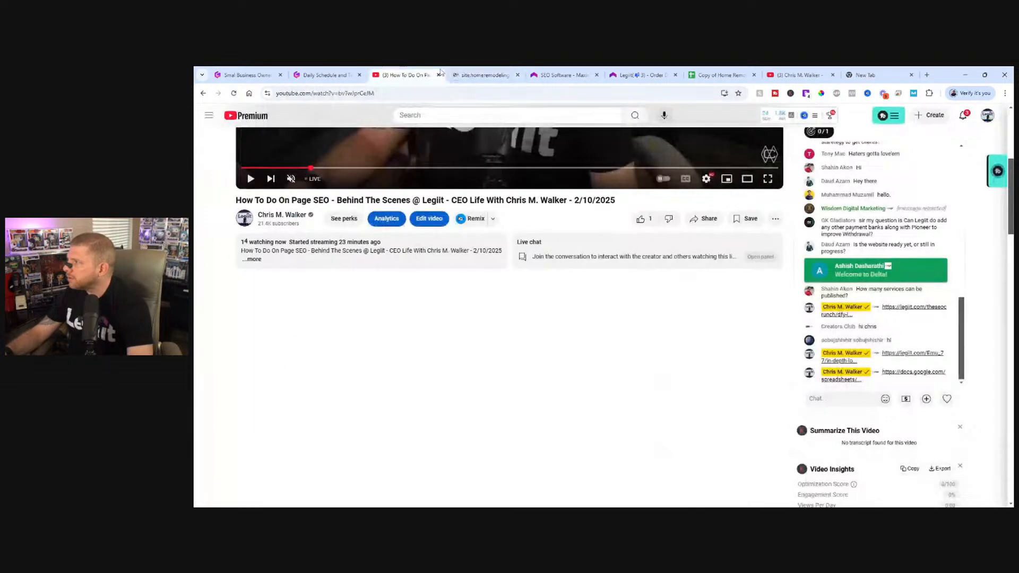
{"action": "left_click", "coordinate": [481, 69]}
{"action": "left_click", "coordinate": [536, 71]}
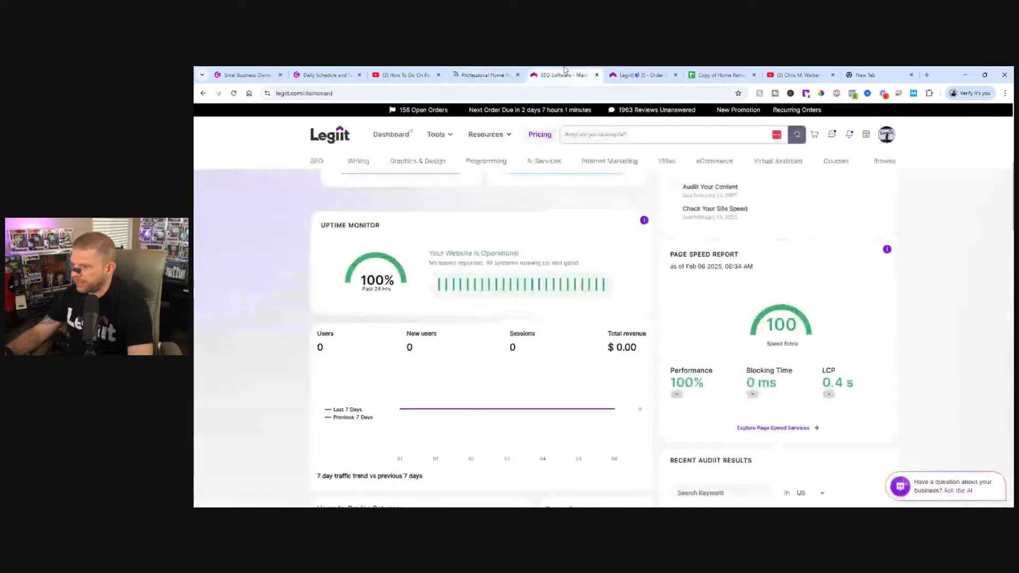
{"action": "scroll", "coordinate": [635, 384], "scroll_direction": "down", "scroll_amount": 5}
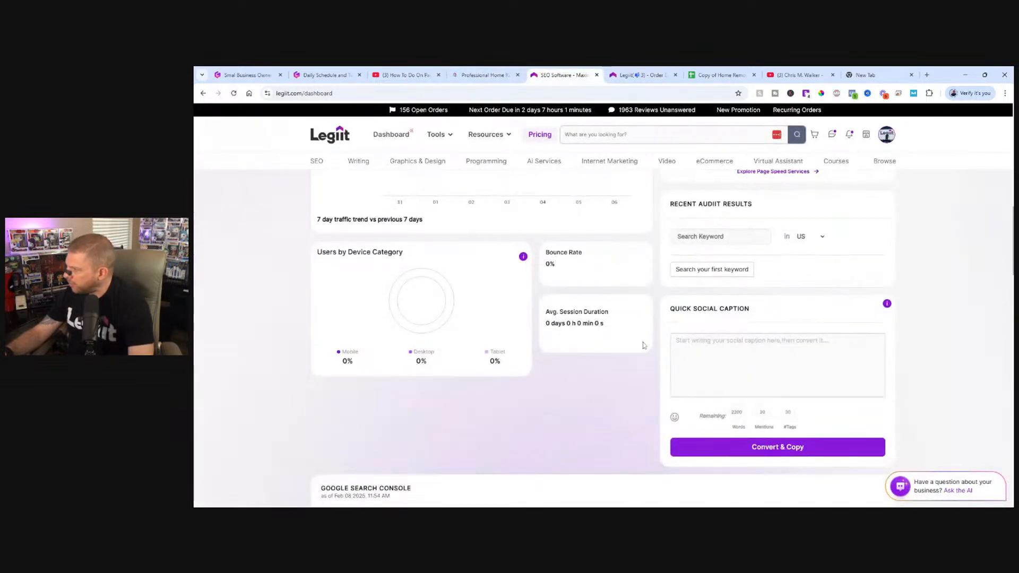
{"action": "scroll", "coordinate": [672, 317], "scroll_direction": "up", "scroll_amount": 1}
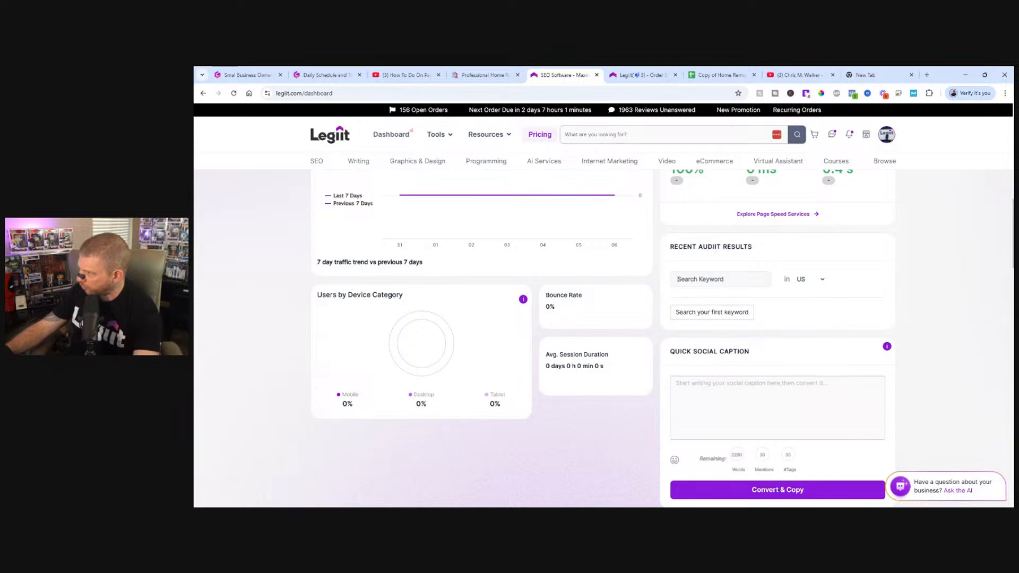
{"action": "left_click", "coordinate": [684, 314]}
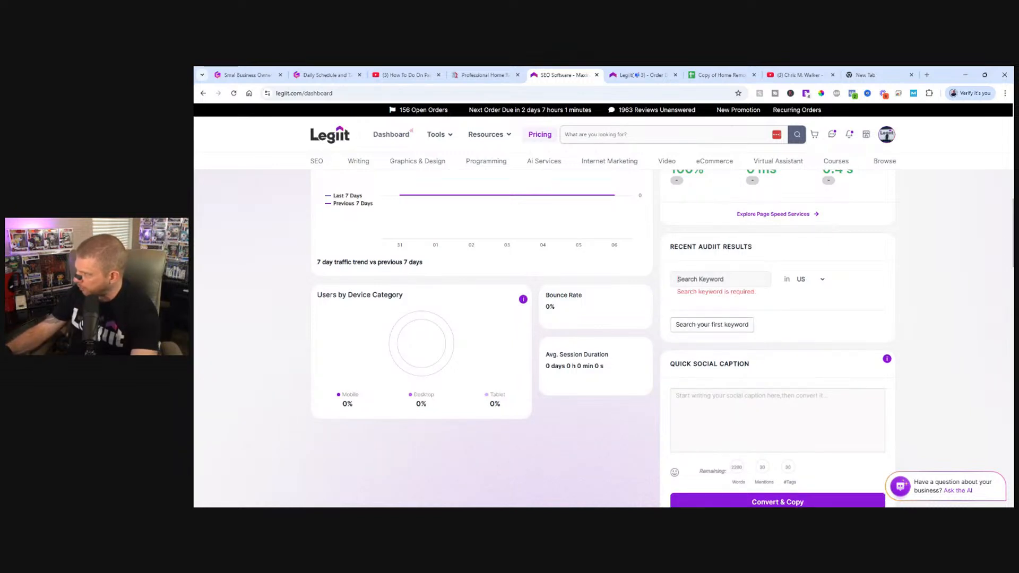
{"action": "left_click", "coordinate": [747, 276]}
{"action": "type", "text": "Home Remodeling Pueblo"}
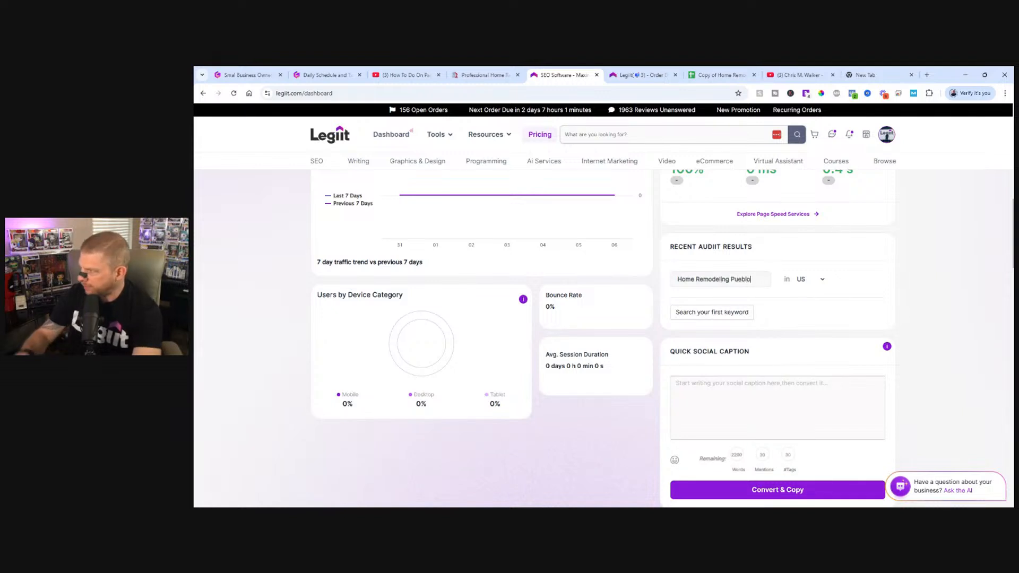
{"action": "left_click", "coordinate": [689, 312]}
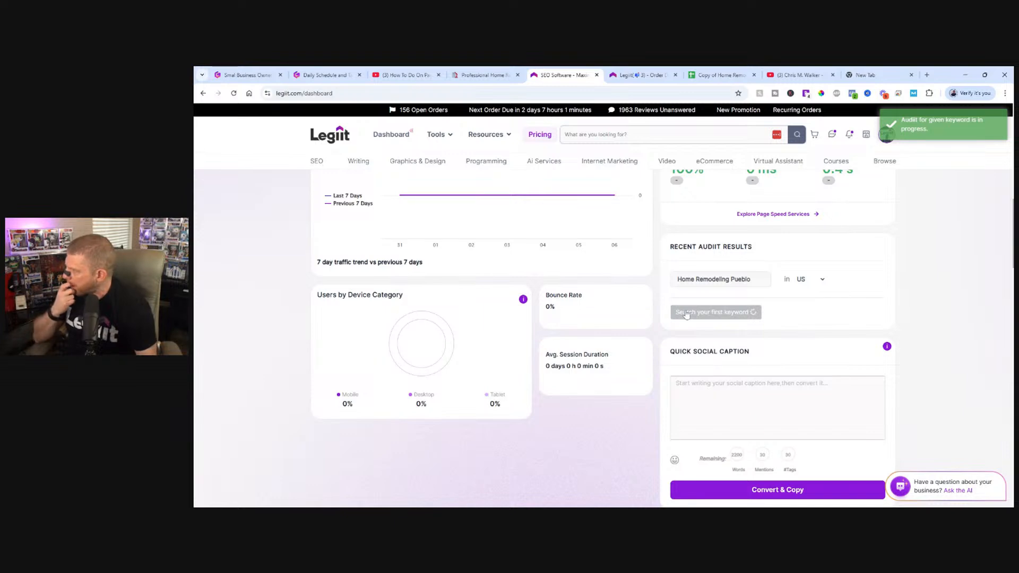
Look over the campaign's Reports section with its report list and competitors data, and open the Technical section.
{"action": "scroll", "coordinate": [509, 364], "scroll_direction": "down", "scroll_amount": 2}
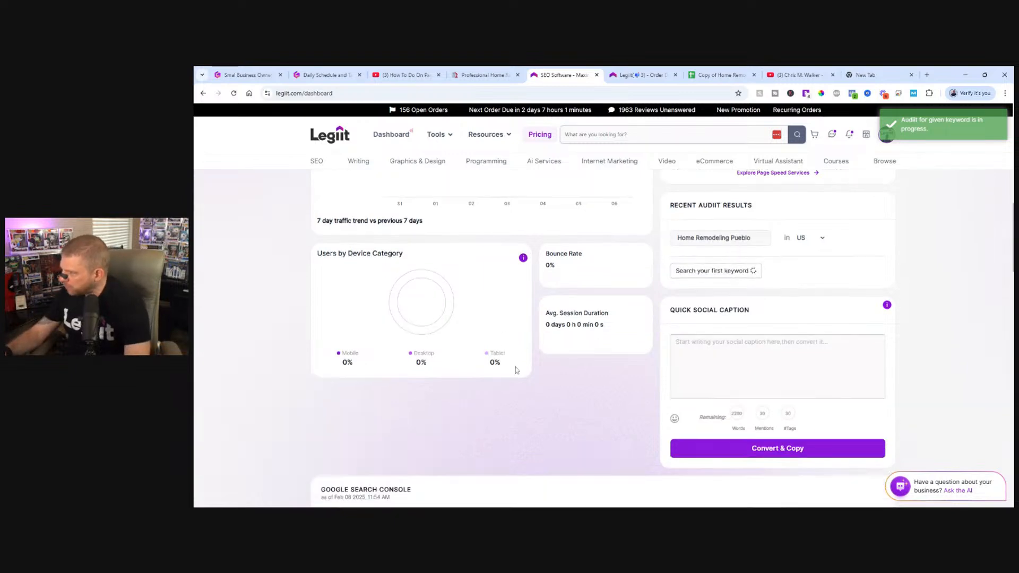
{"action": "scroll", "coordinate": [509, 364], "scroll_direction": "up", "scroll_amount": 15}
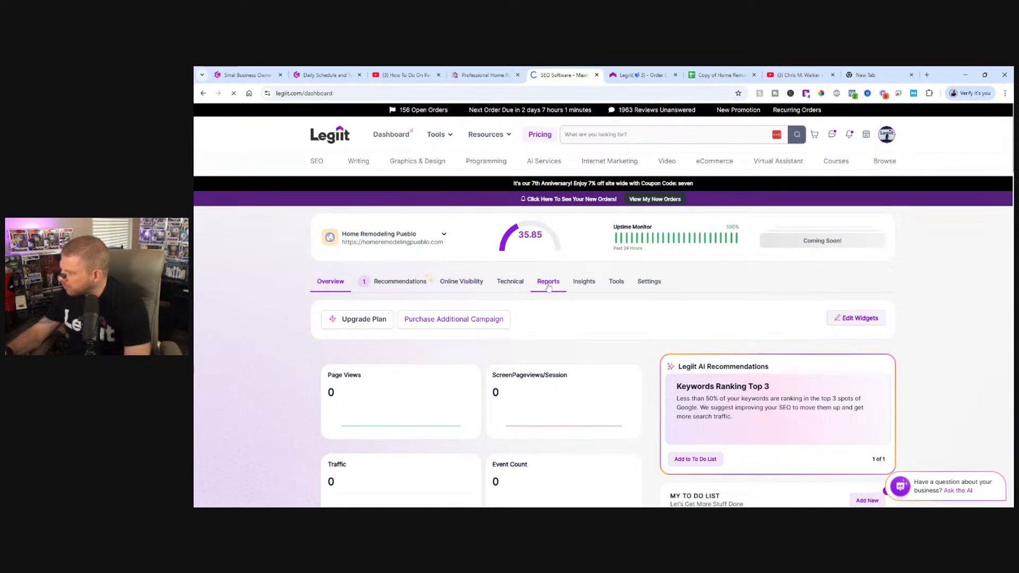
{"action": "left_click", "coordinate": [549, 282]}
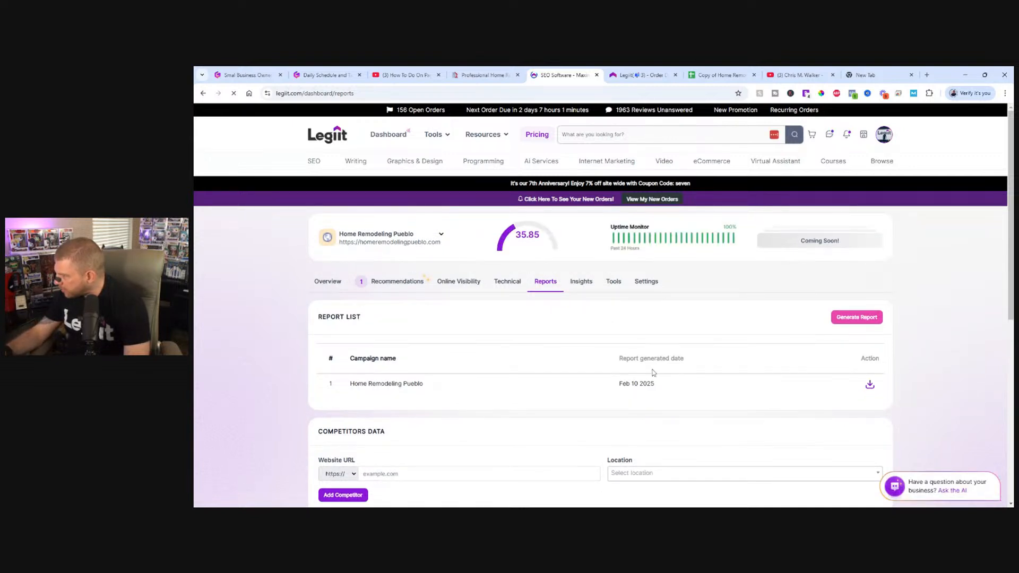
{"action": "scroll", "coordinate": [594, 381], "scroll_direction": "down", "scroll_amount": 10}
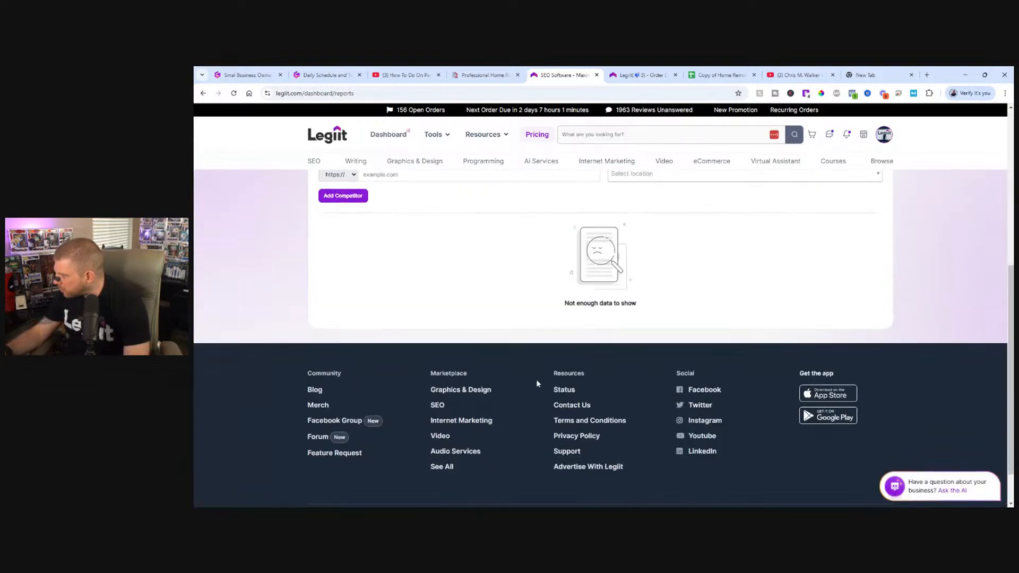
{"action": "scroll", "coordinate": [536, 386], "scroll_direction": "up", "scroll_amount": 10}
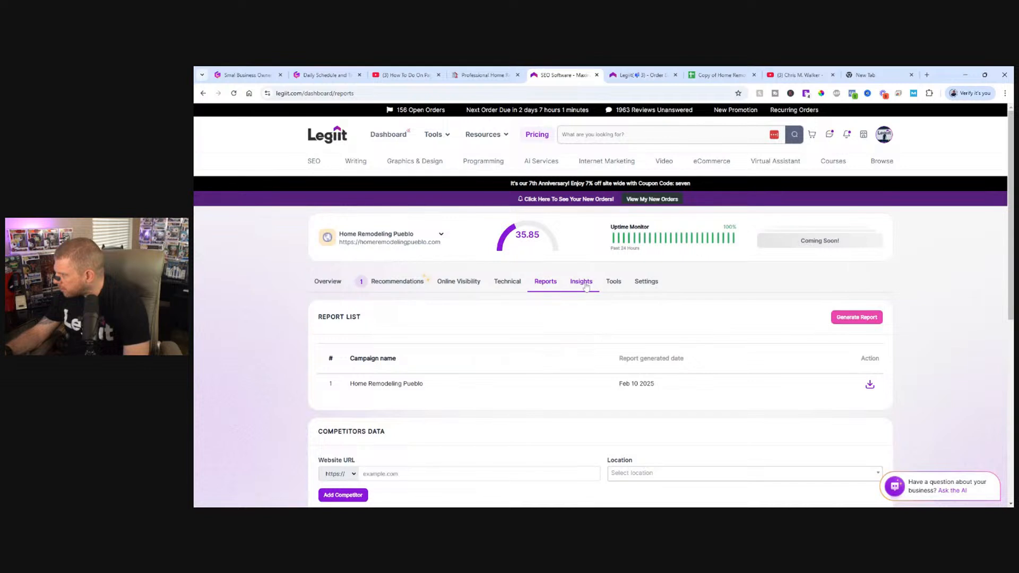
{"action": "left_click", "coordinate": [499, 286]}
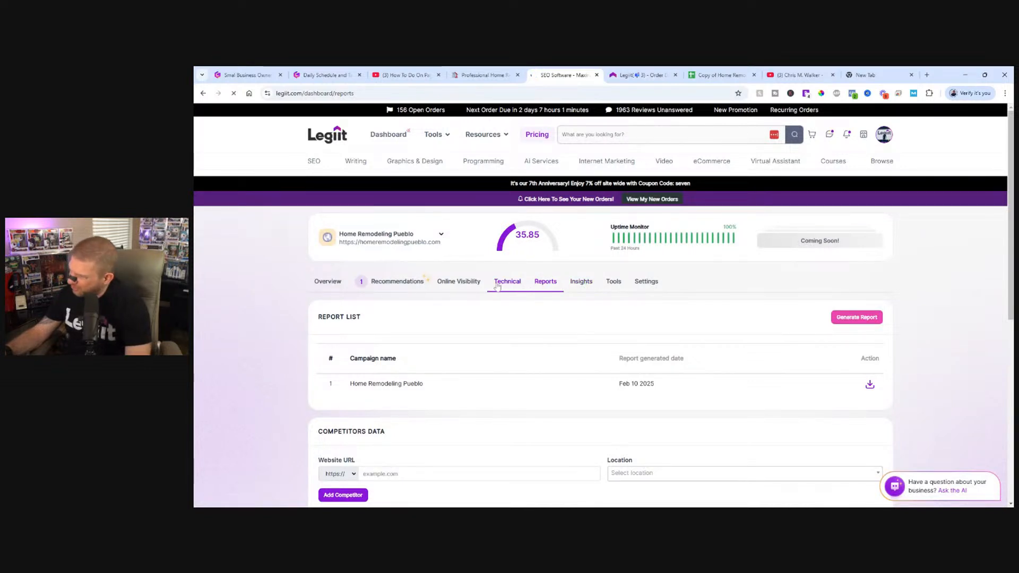
Look over the campaign's Technical section, including its keyword audit, page speed and uptime monitor.
{"action": "scroll", "coordinate": [483, 317], "scroll_direction": "down", "scroll_amount": 7}
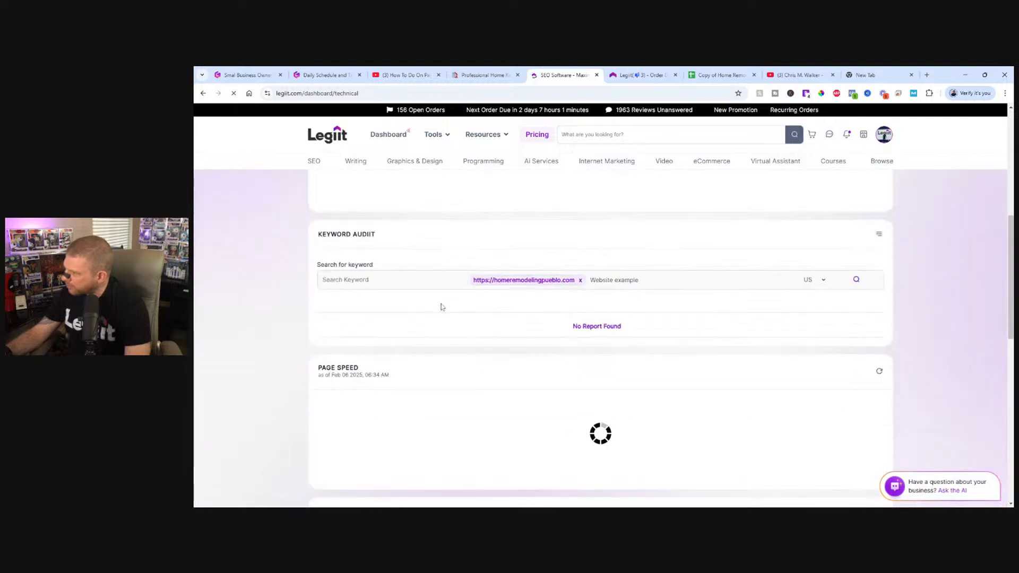
{"action": "scroll", "coordinate": [442, 307], "scroll_direction": "down", "scroll_amount": 4}
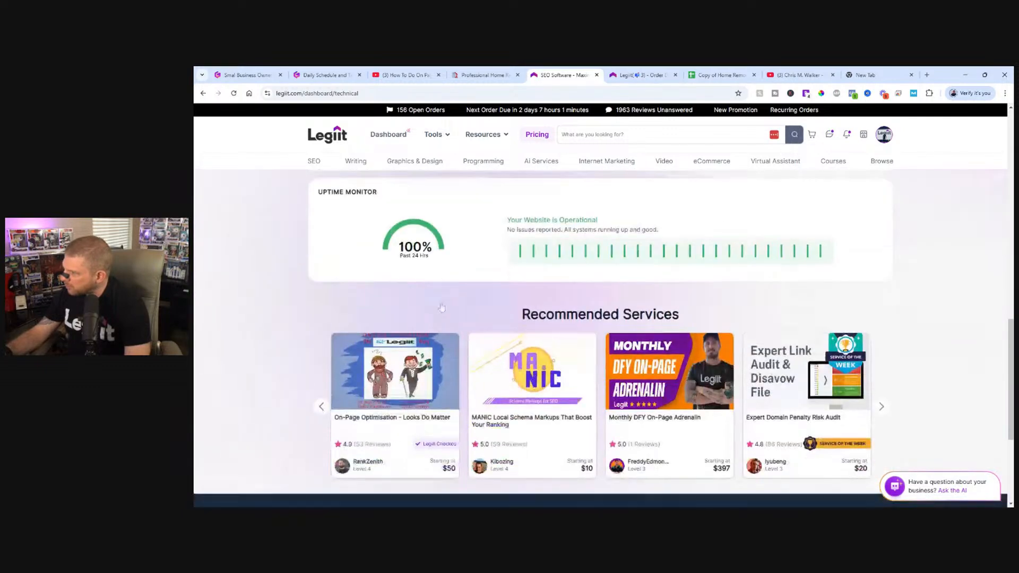
{"action": "scroll", "coordinate": [441, 306], "scroll_direction": "up", "scroll_amount": 10}
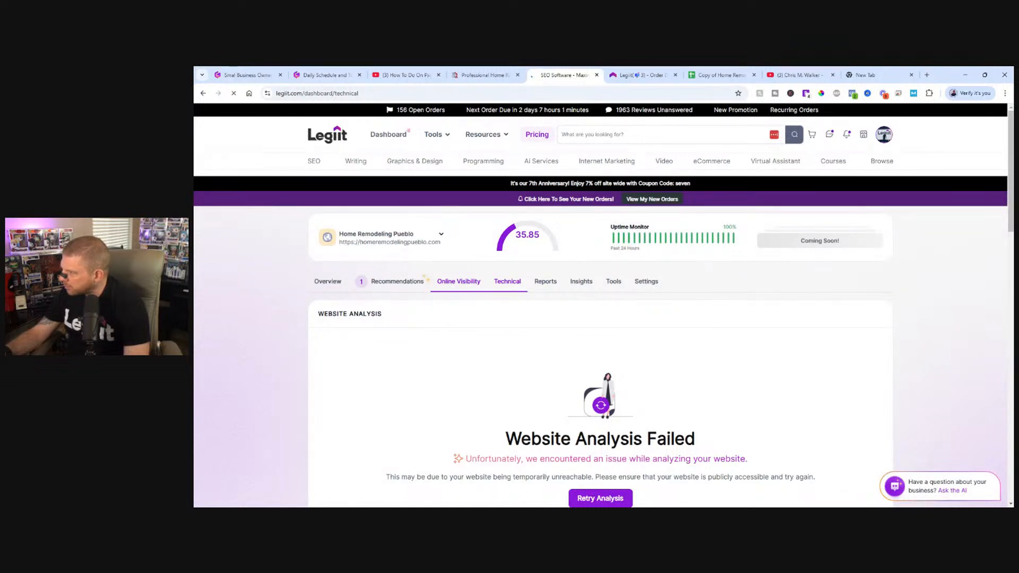
Review the campaign's Online Visibility section, covering rank tracking, Google Analytics, Google Search Console and backlink history.
{"action": "scroll", "coordinate": [458, 288], "scroll_direction": "down", "scroll_amount": 4}
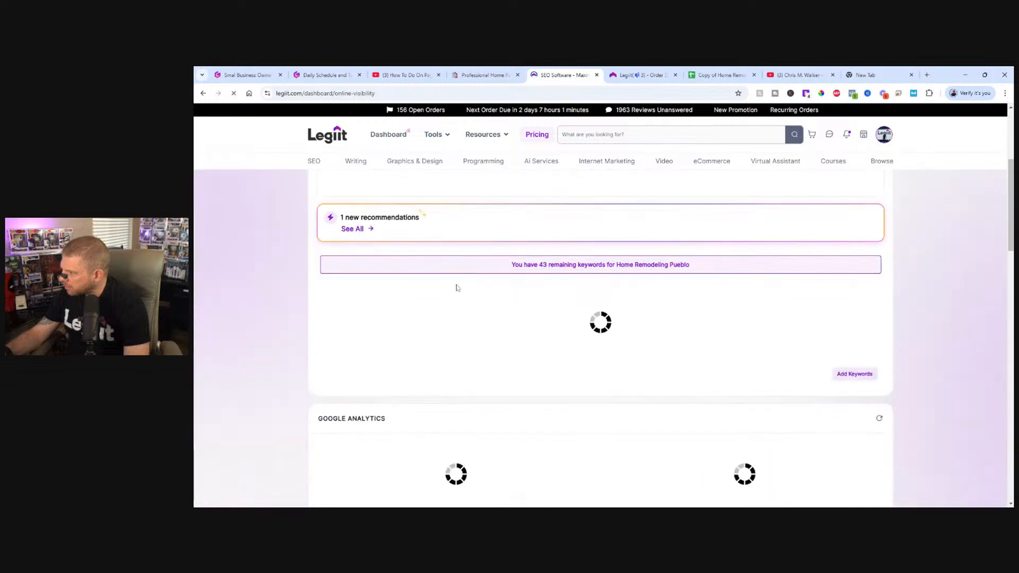
{"action": "scroll", "coordinate": [458, 288], "scroll_direction": "down", "scroll_amount": 12}
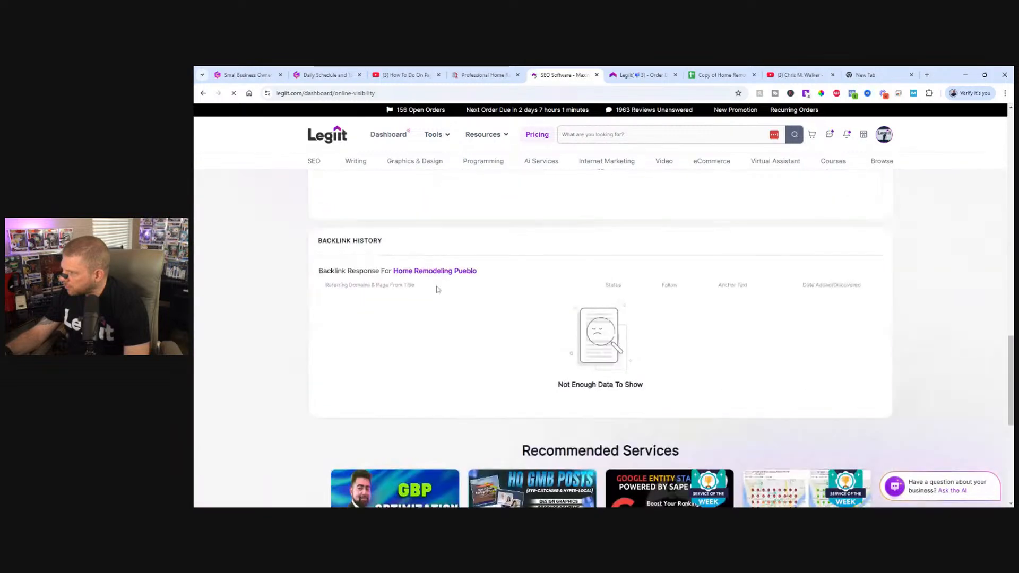
{"action": "scroll", "coordinate": [433, 289], "scroll_direction": "down", "scroll_amount": 5}
{"action": "scroll", "coordinate": [425, 298], "scroll_direction": "up", "scroll_amount": 12}
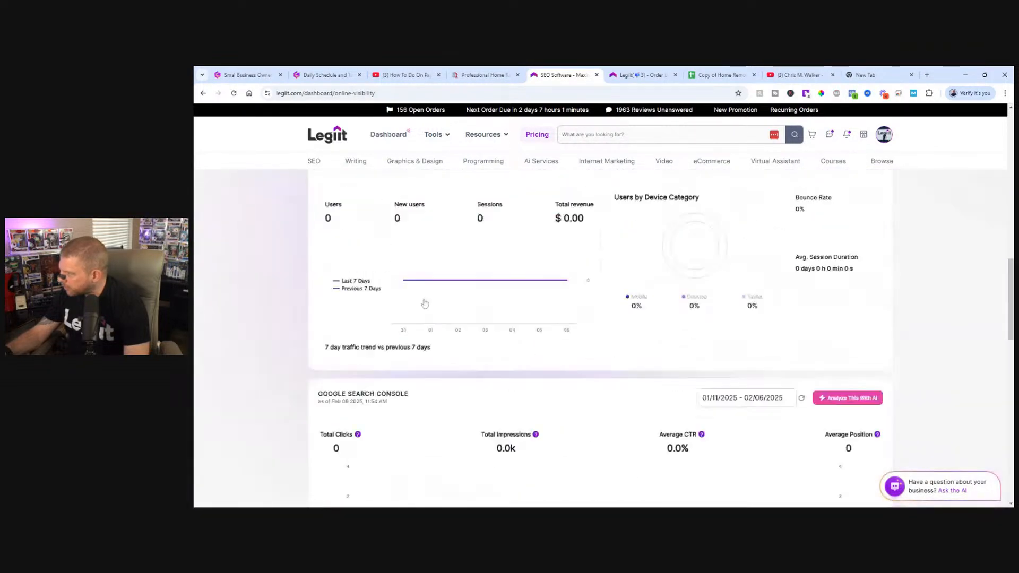
{"action": "scroll", "coordinate": [425, 304], "scroll_direction": "up", "scroll_amount": 8}
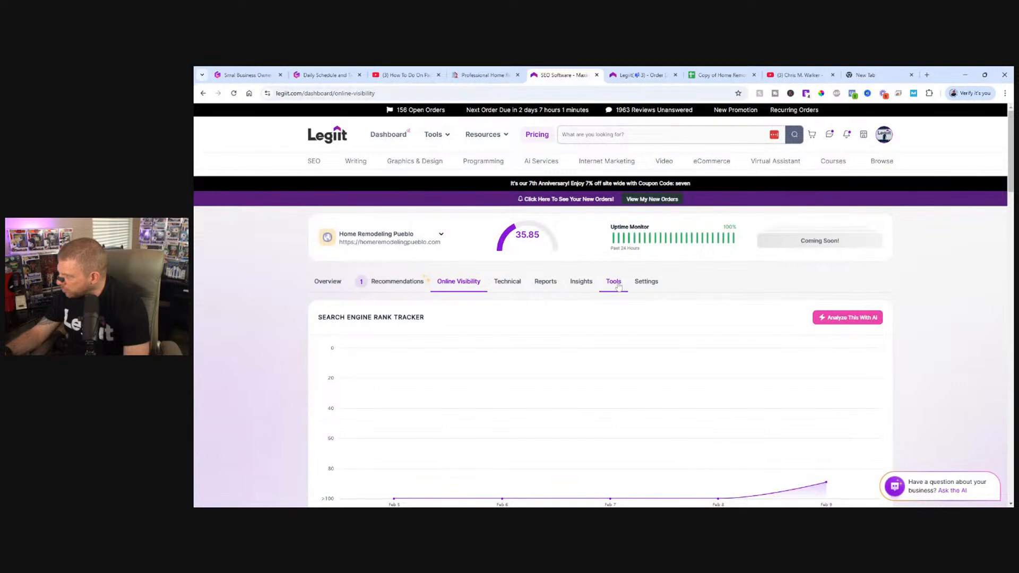
Look over the campaign's caption and image metadata tools, and open its AI recommendations and to-do list.
{"action": "left_click", "coordinate": [615, 282]}
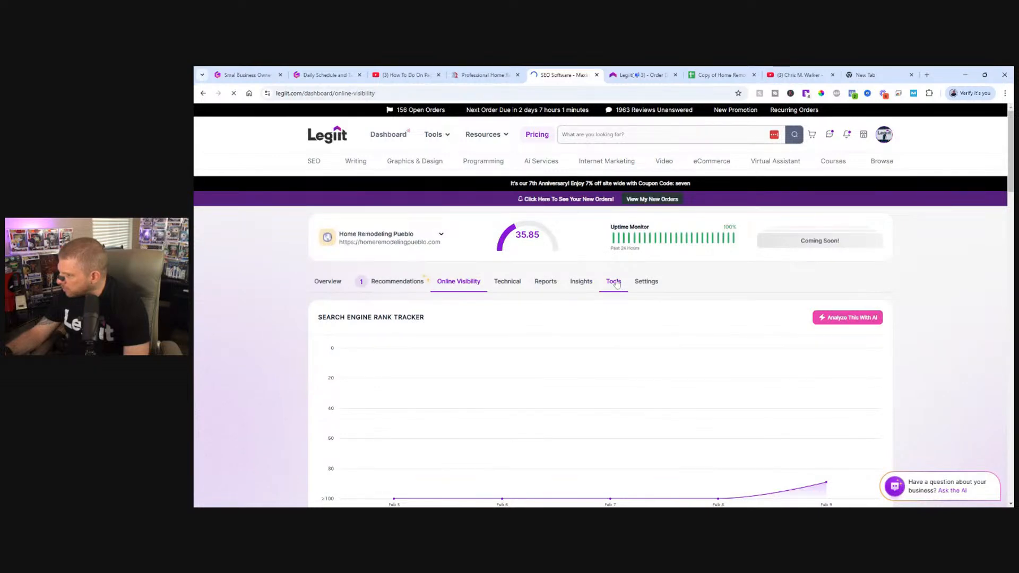
{"action": "scroll", "coordinate": [196, 295], "scroll_direction": "down", "scroll_amount": 12}
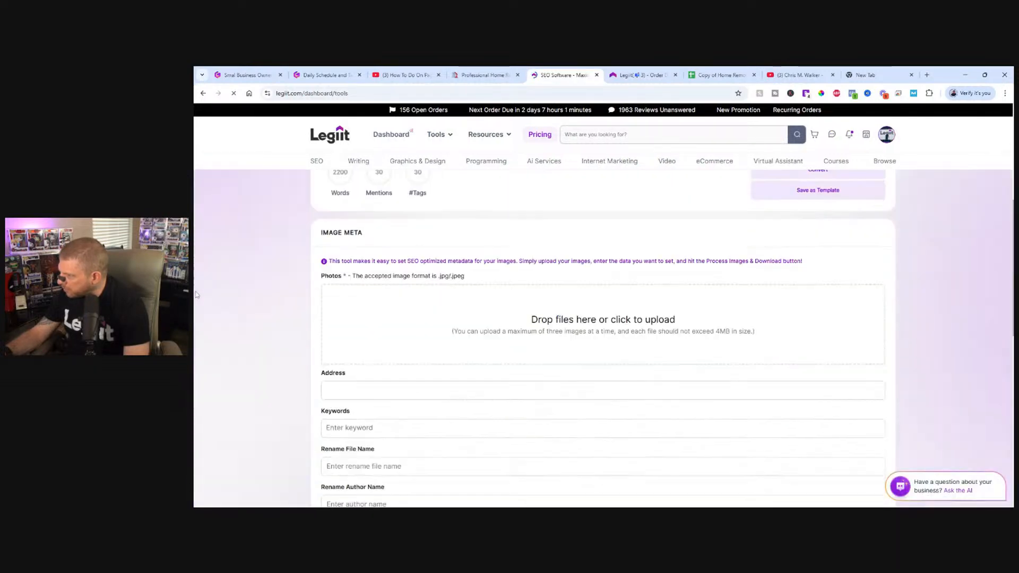
{"action": "scroll", "coordinate": [239, 306], "scroll_direction": "up", "scroll_amount": 13}
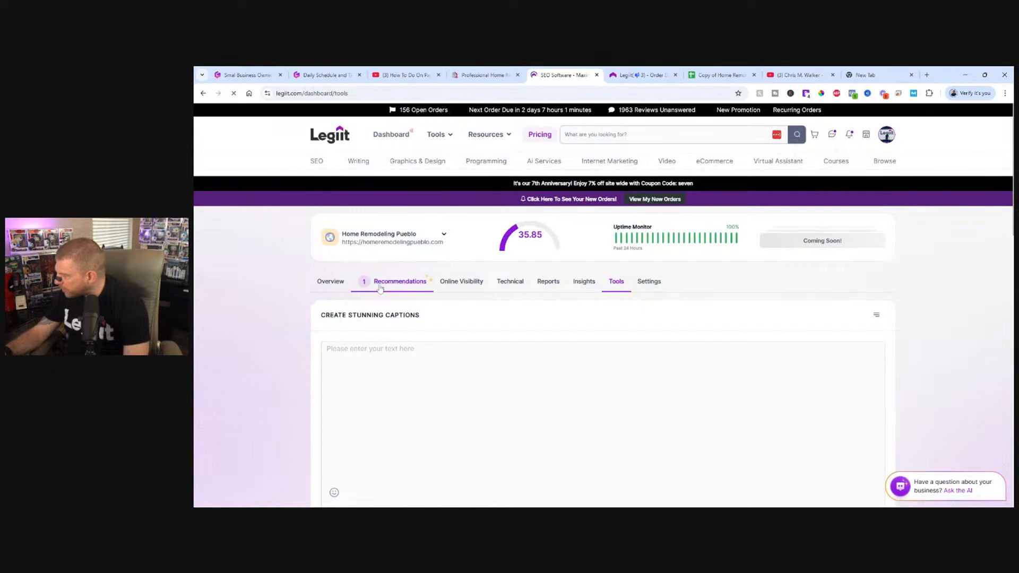
{"action": "left_click", "coordinate": [397, 284]}
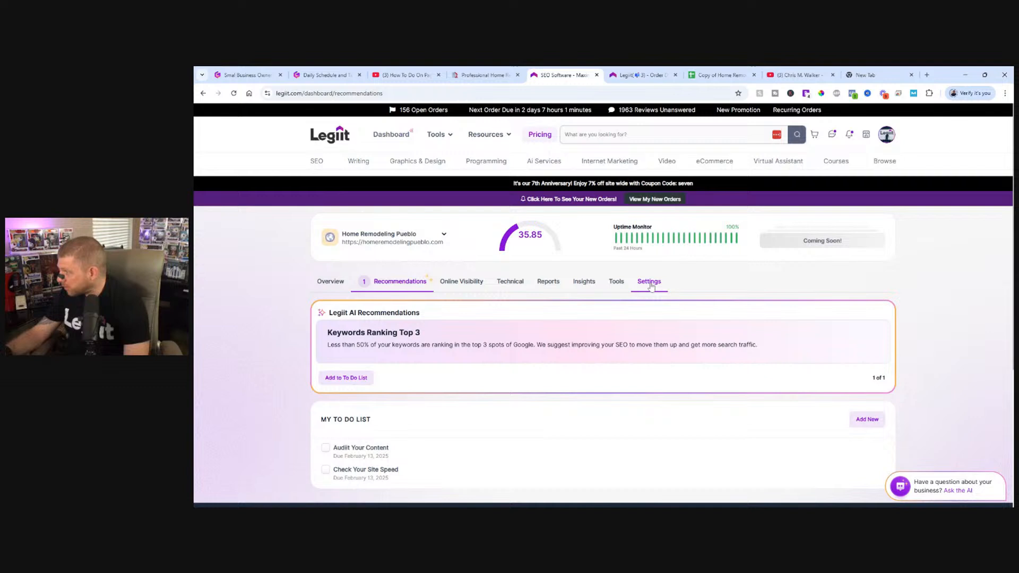
Open the campaign's settings and review its campaign details, connected Google accounts, rank tracking configuration and tracked keywords.
{"action": "left_click", "coordinate": [650, 282]}
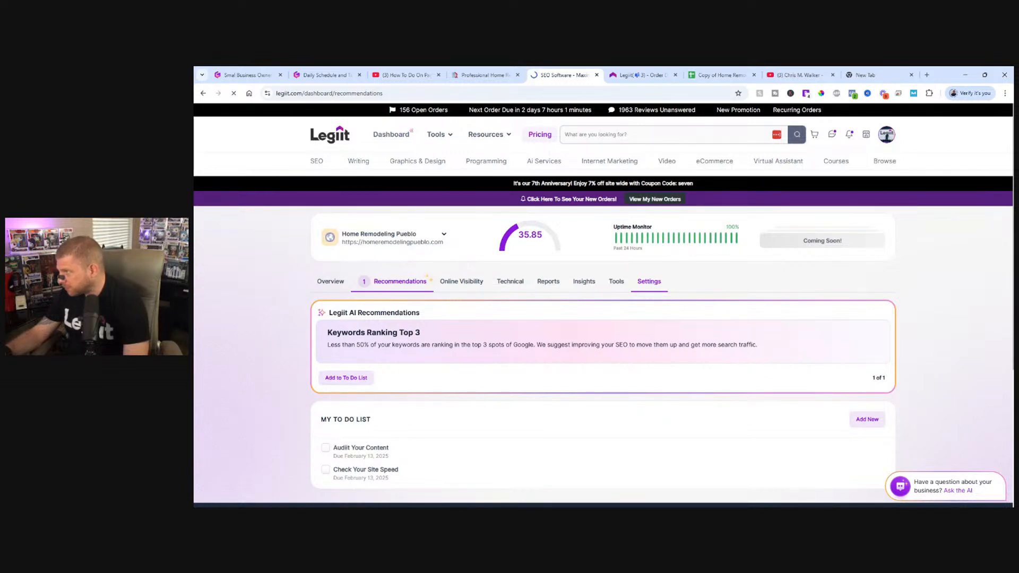
{"action": "scroll", "coordinate": [533, 295], "scroll_direction": "down", "scroll_amount": 3}
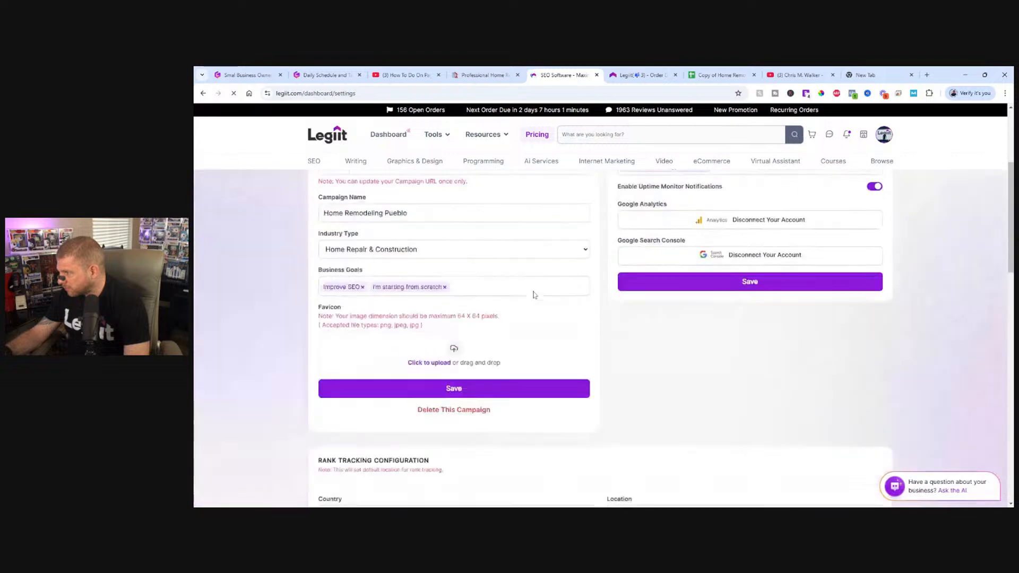
{"action": "scroll", "coordinate": [534, 295], "scroll_direction": "down", "scroll_amount": 6}
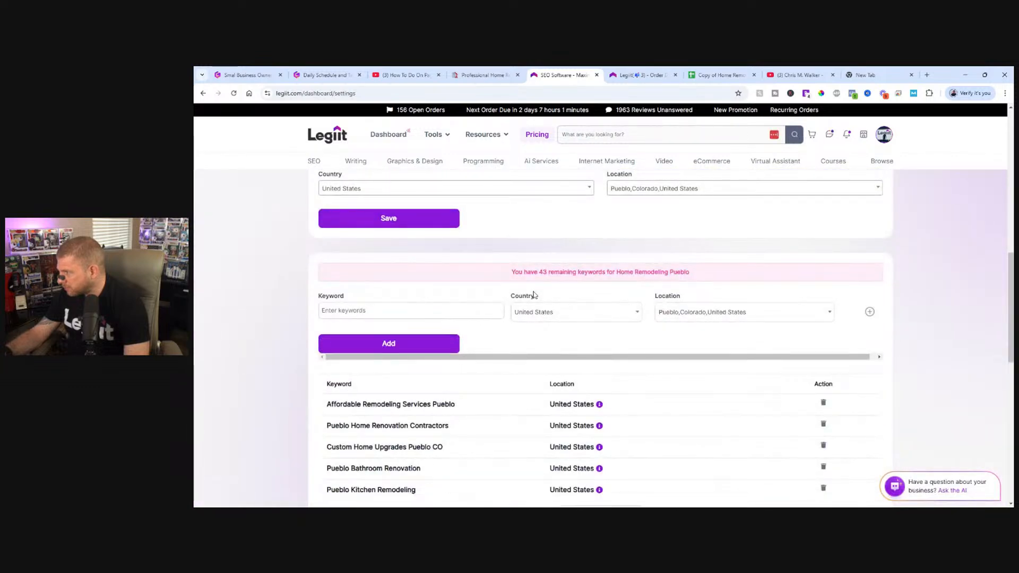
{"action": "scroll", "coordinate": [534, 295], "scroll_direction": "down", "scroll_amount": 3}
{"action": "scroll", "coordinate": [518, 299], "scroll_direction": "up", "scroll_amount": 5}
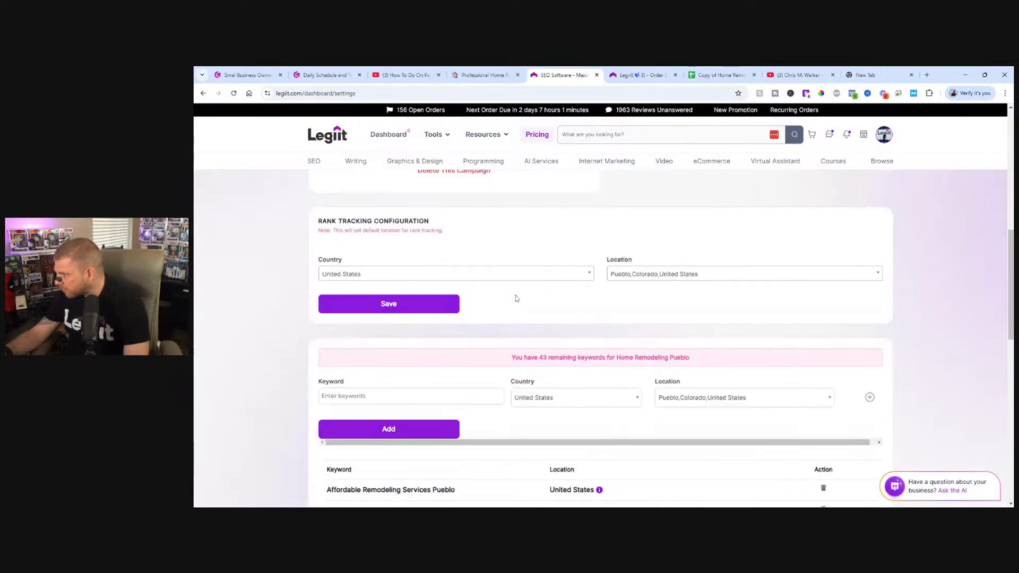
{"action": "scroll", "coordinate": [517, 298], "scroll_direction": "up", "scroll_amount": 4}
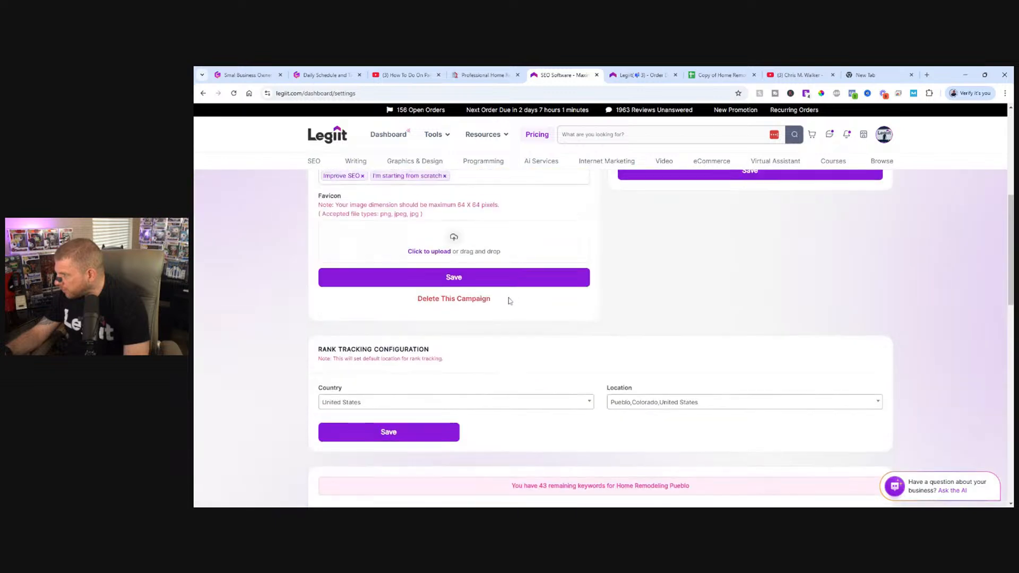
{"action": "scroll", "coordinate": [498, 305], "scroll_direction": "up", "scroll_amount": 4}
Download the Home Remodeling Pueblo report dated Feb 10 2025 from the campaign's report list.
{"action": "left_click", "coordinate": [543, 283]}
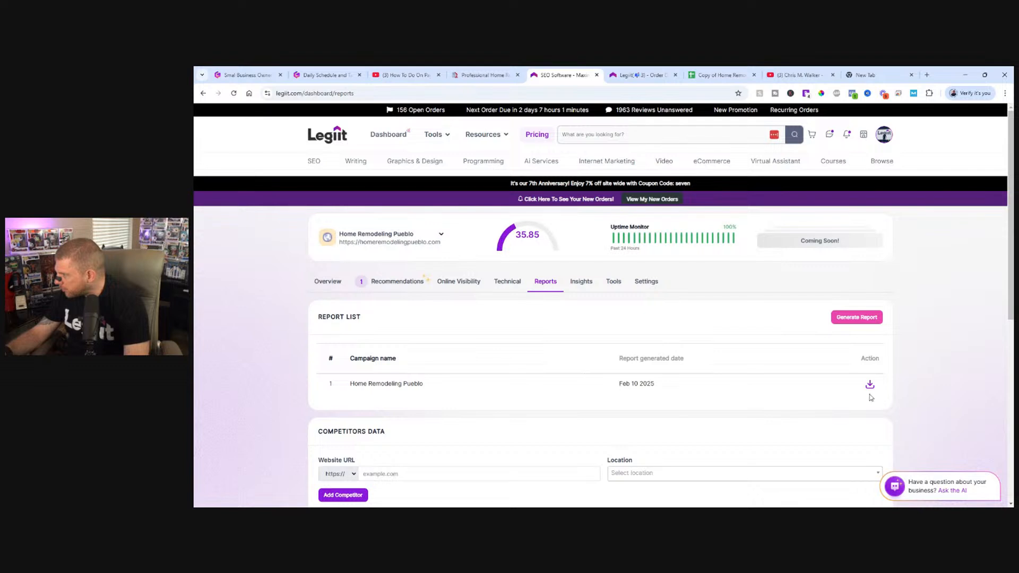
{"action": "left_click", "coordinate": [873, 386]}
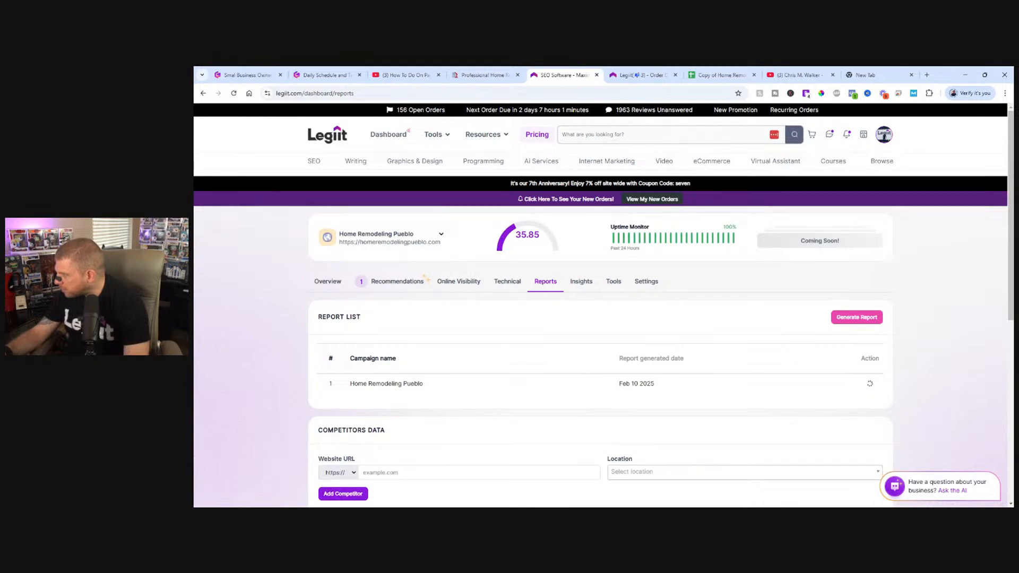
{"action": "scroll", "coordinate": [632, 380], "scroll_direction": "down", "scroll_amount": 7}
{"action": "scroll", "coordinate": [606, 373], "scroll_direction": "up", "scroll_amount": 7}
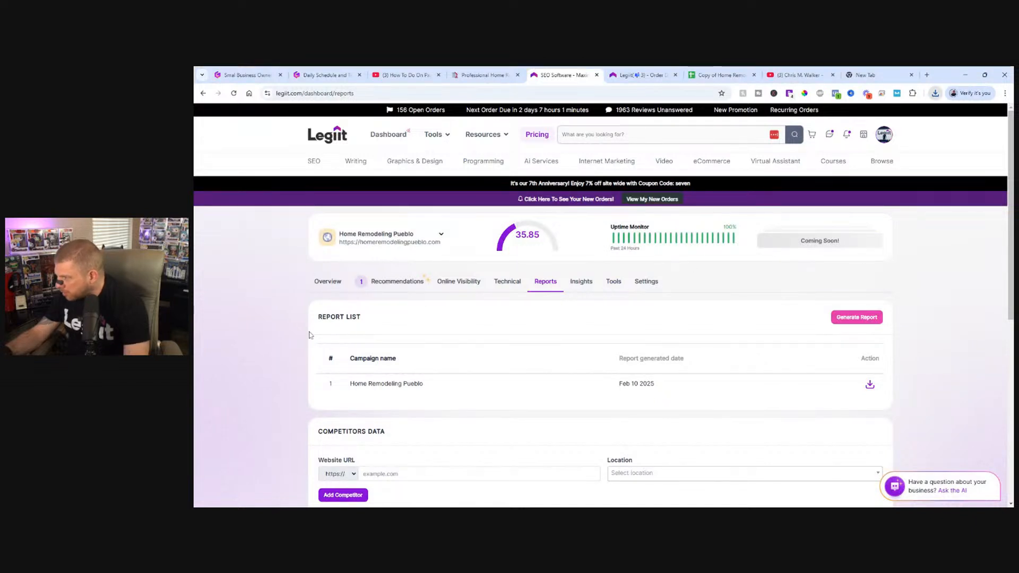
Return to the campaign overview and look over its traffic widgets, recent audit results, orders and recommended services.
{"action": "left_click", "coordinate": [402, 282]}
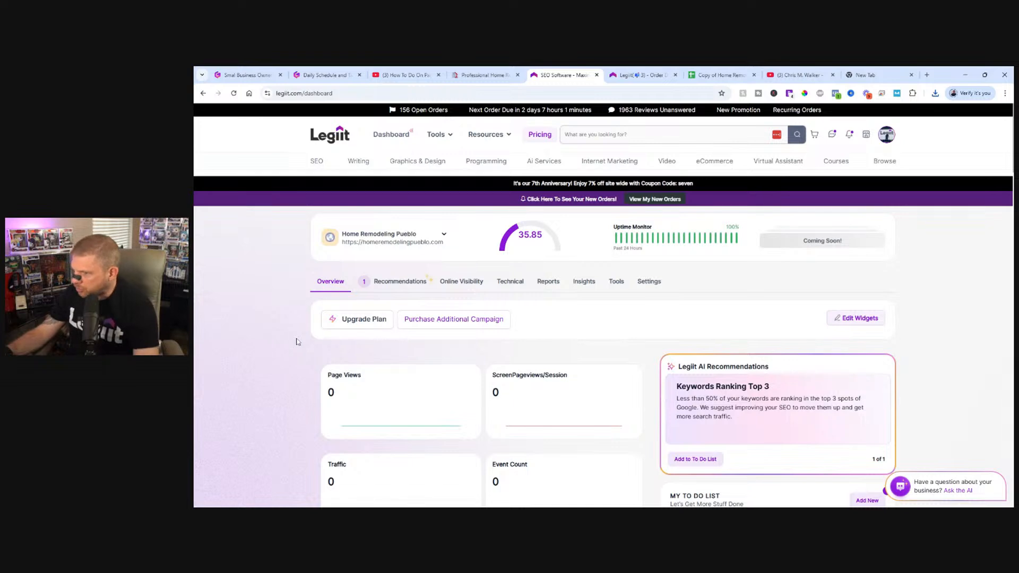
{"action": "scroll", "coordinate": [436, 336], "scroll_direction": "down", "scroll_amount": 5}
{"action": "scroll", "coordinate": [437, 340], "scroll_direction": "down", "scroll_amount": 5}
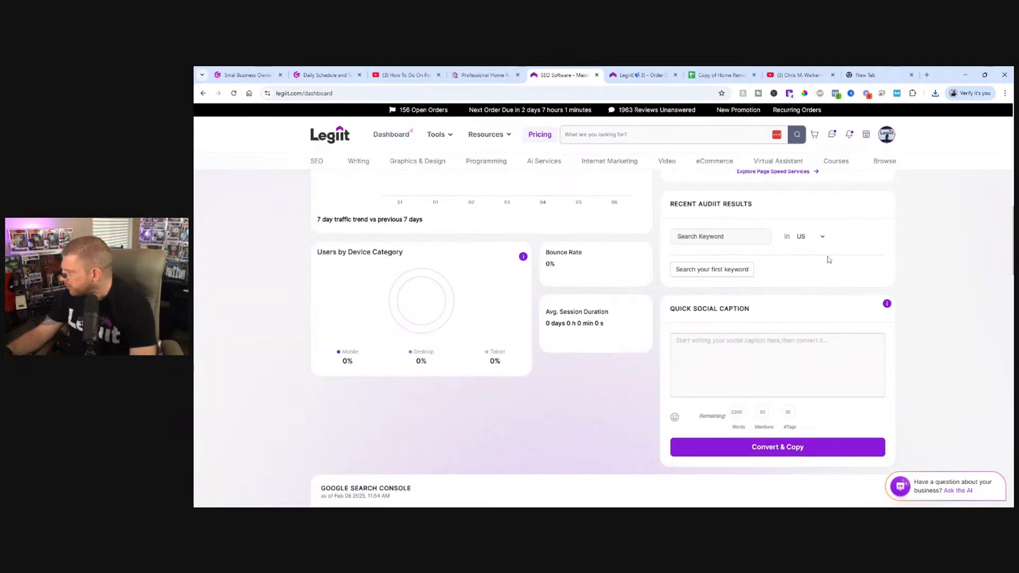
{"action": "scroll", "coordinate": [668, 273], "scroll_direction": "down", "scroll_amount": 1}
{"action": "scroll", "coordinate": [667, 273], "scroll_direction": "down", "scroll_amount": 15}
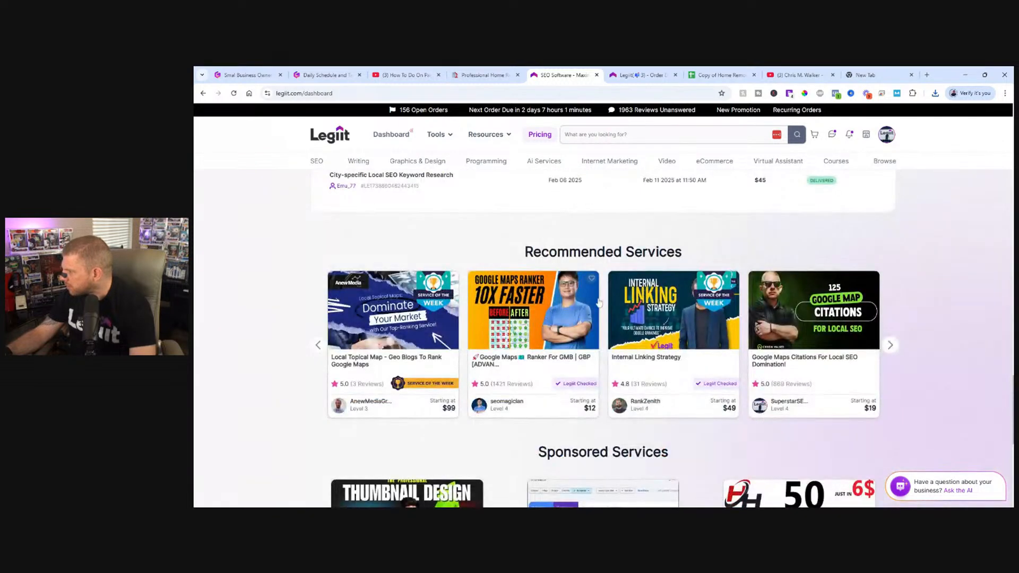
{"action": "scroll", "coordinate": [592, 278], "scroll_direction": "down", "scroll_amount": 3}
{"action": "scroll", "coordinate": [581, 292], "scroll_direction": "up", "scroll_amount": 17}
{"action": "scroll", "coordinate": [578, 301], "scroll_direction": "up", "scroll_amount": 6}
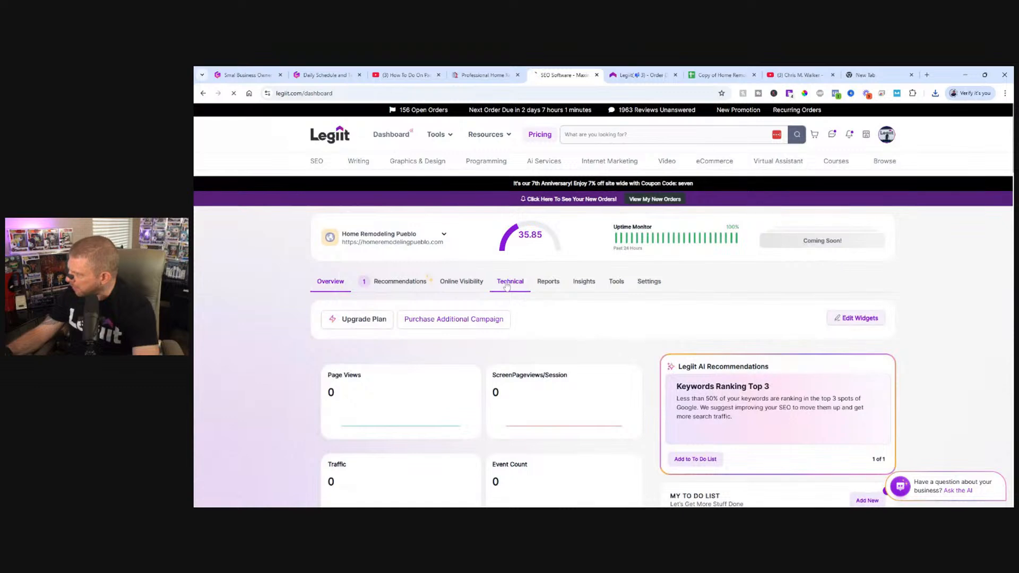
Open the Technical section and bring up the keyword audit recommendations for Home Remodeling Pueblo in the United States.
{"action": "left_click", "coordinate": [439, 326]}
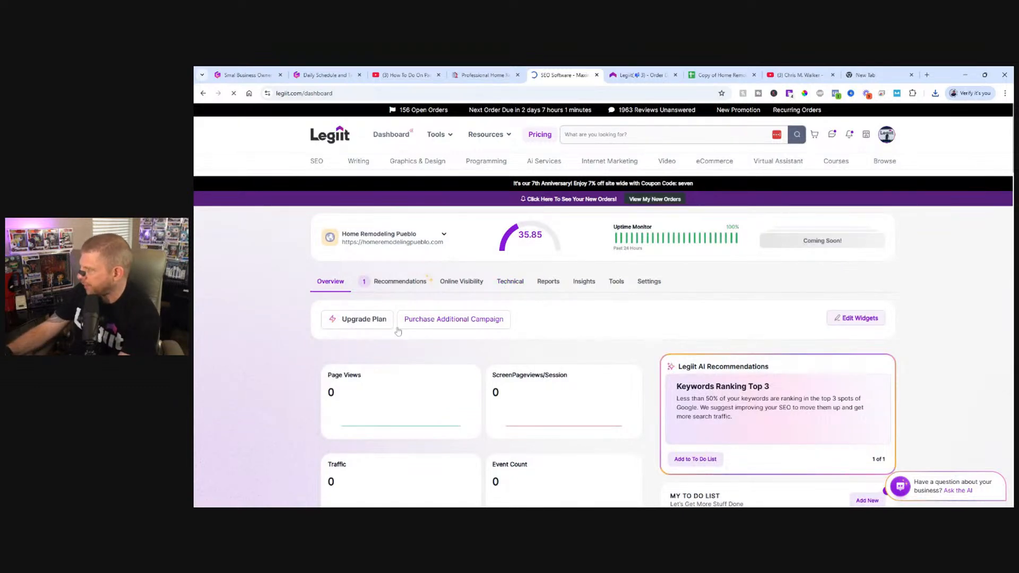
{"action": "scroll", "coordinate": [251, 349], "scroll_direction": "down", "scroll_amount": 4}
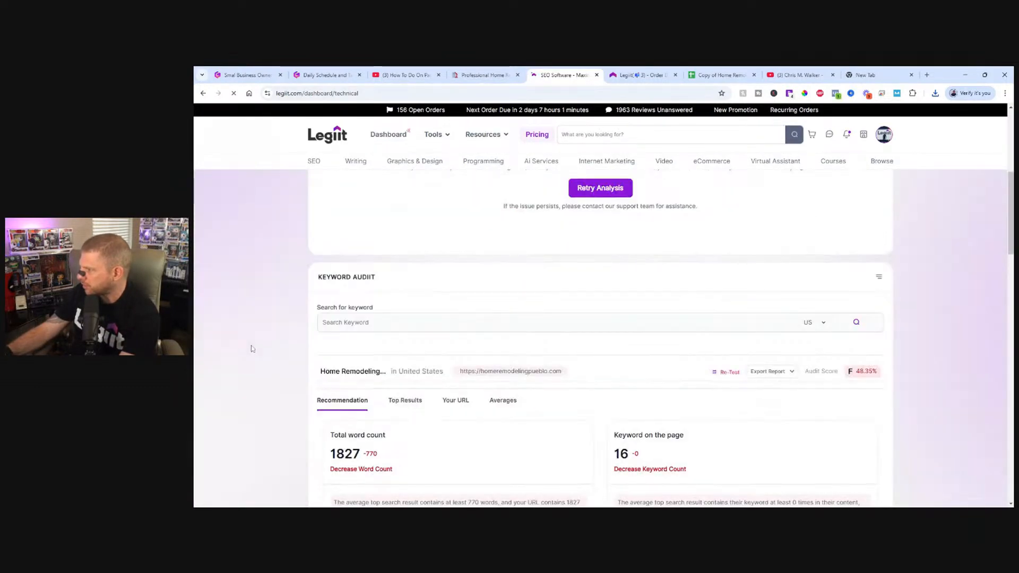
{"action": "scroll", "coordinate": [252, 349], "scroll_direction": "down", "scroll_amount": 3}
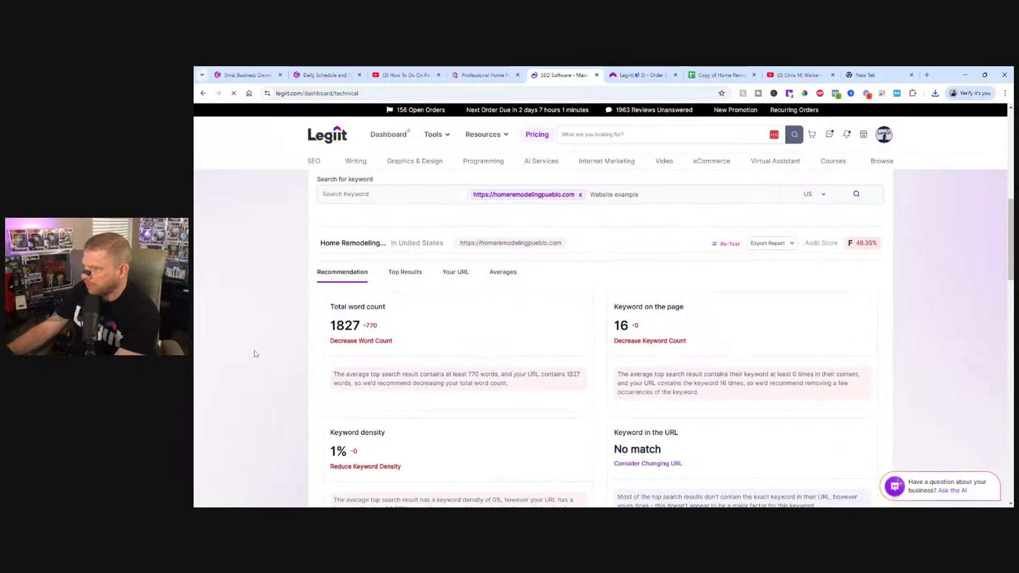
{"action": "scroll", "coordinate": [271, 356], "scroll_direction": "up", "scroll_amount": 4}
{"action": "scroll", "coordinate": [321, 355], "scroll_direction": "down", "scroll_amount": 5}
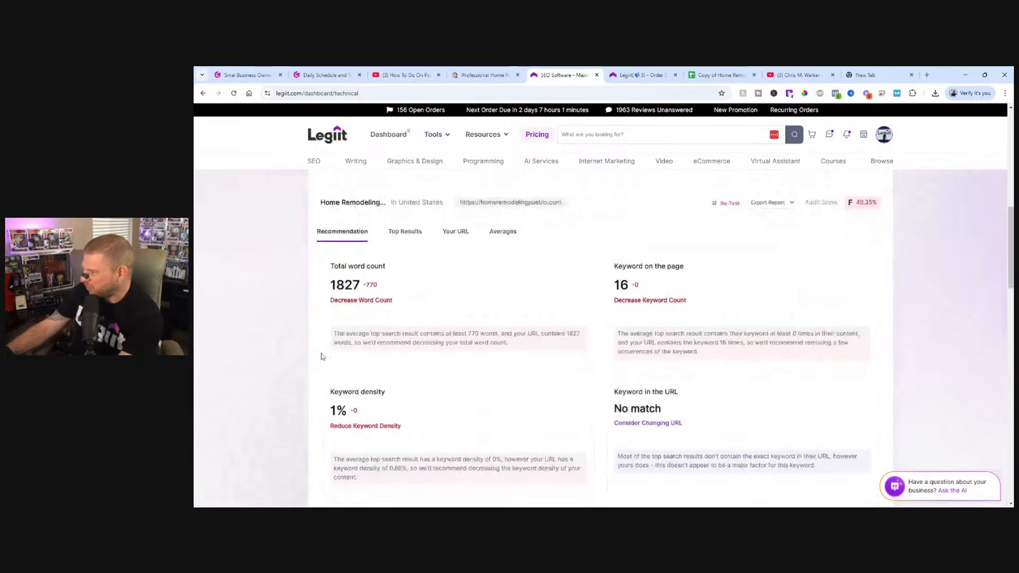
{"action": "scroll", "coordinate": [380, 341], "scroll_direction": "up", "scroll_amount": 2}
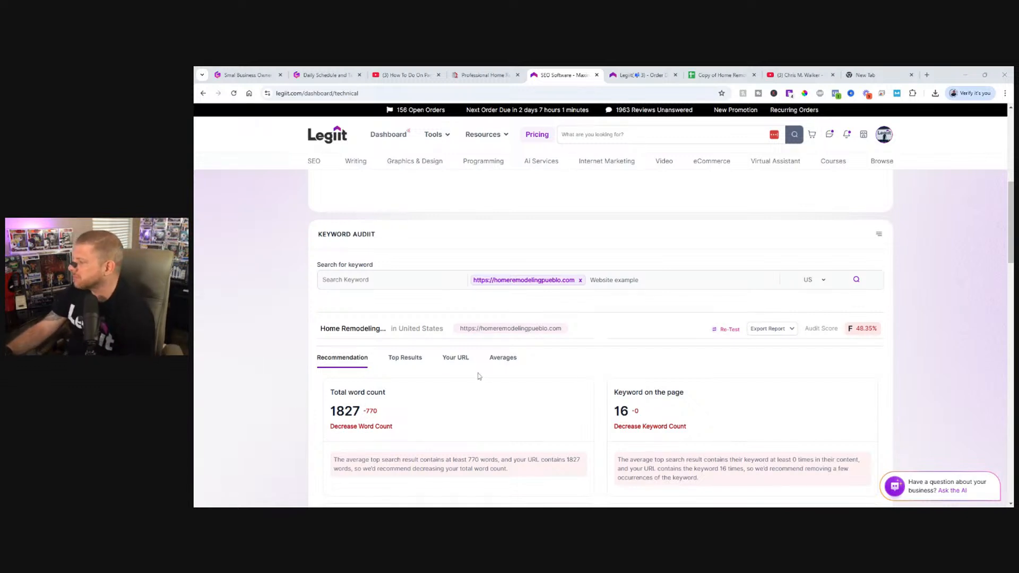
{"action": "scroll", "coordinate": [479, 376], "scroll_direction": "down", "scroll_amount": 2}
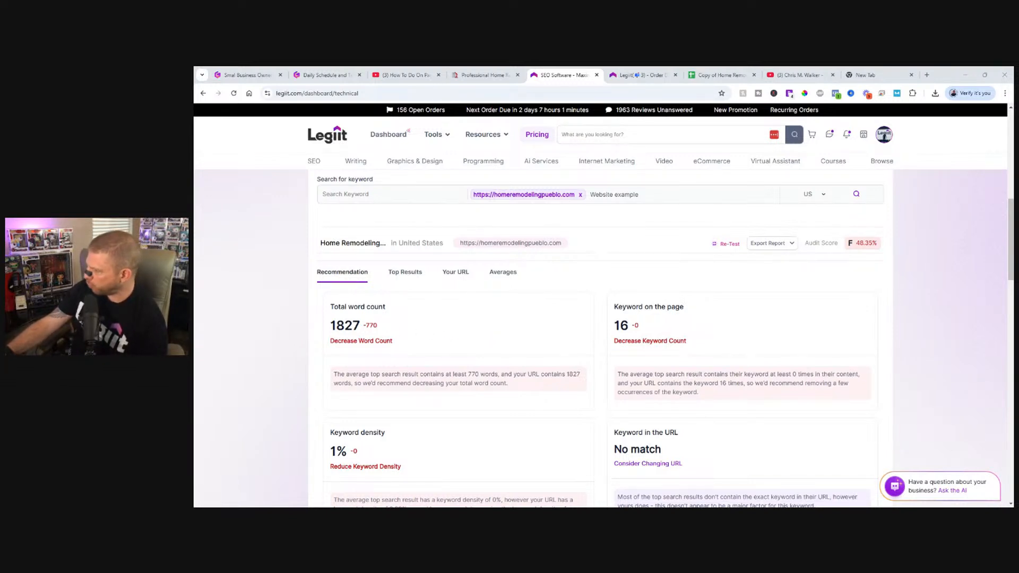
Examine the keyword audit's recommendations on total word count, keyword on the page and keyword in the URL.
{"action": "left_click_drag", "start_coordinate": [335, 325], "coordinate": [405, 329]}
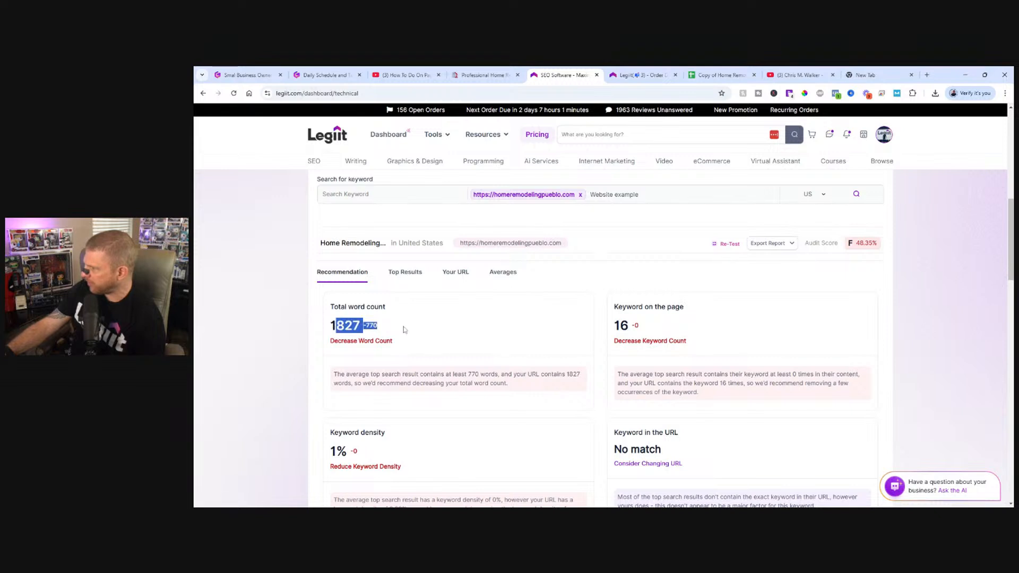
{"action": "left_click", "coordinate": [405, 335]}
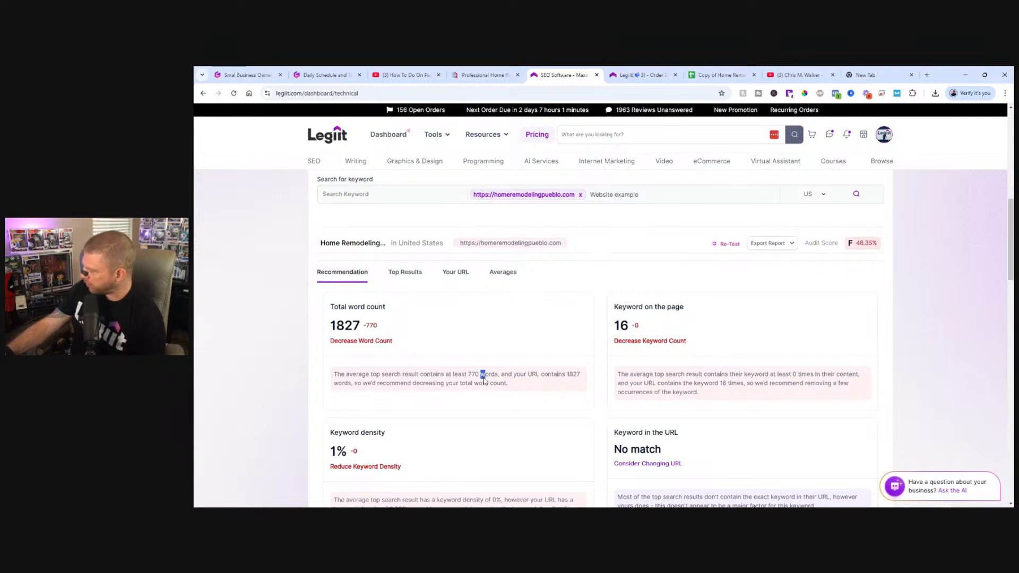
{"action": "left_click_drag", "start_coordinate": [485, 374], "coordinate": [471, 374]}
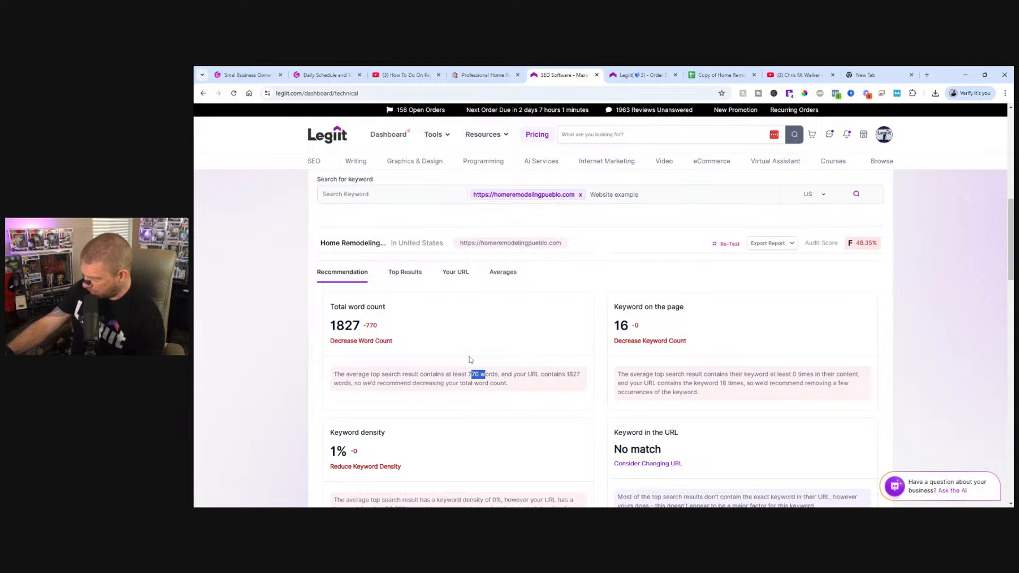
{"action": "scroll", "coordinate": [471, 367], "scroll_direction": "down", "scroll_amount": 1}
{"action": "left_click", "coordinate": [470, 366]}
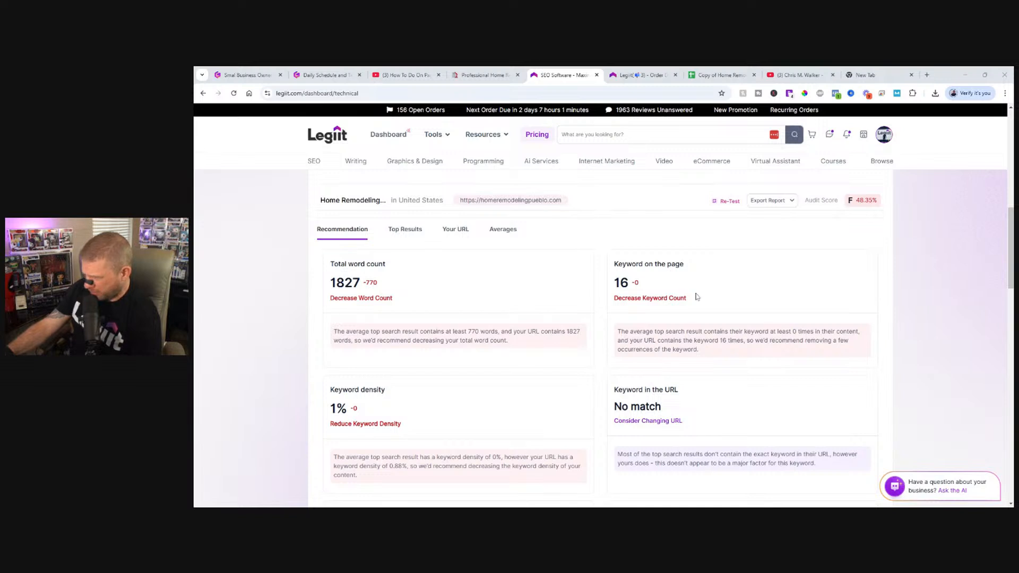
{"action": "scroll", "coordinate": [696, 296], "scroll_direction": "down", "scroll_amount": 2}
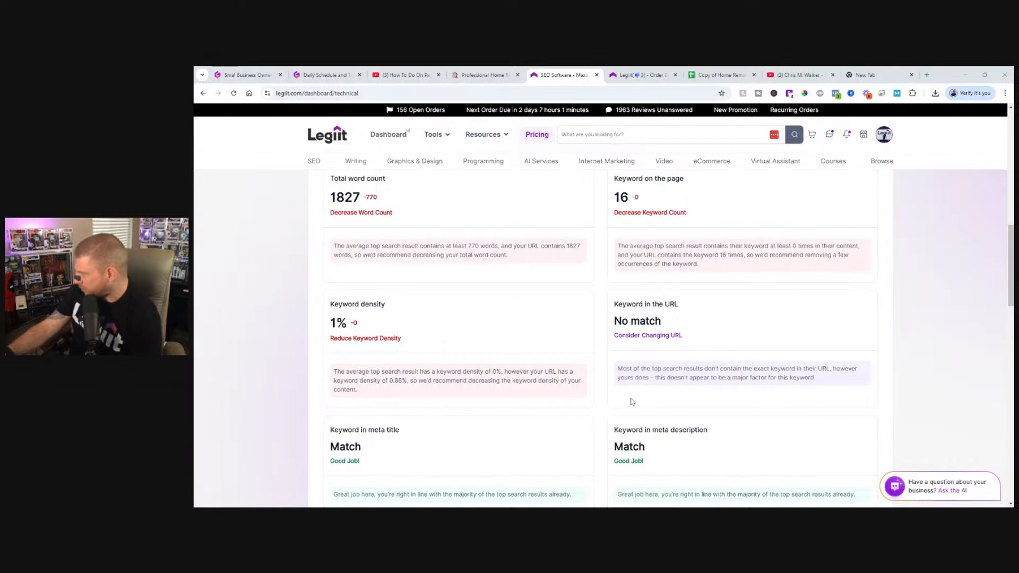
{"action": "left_click_drag", "start_coordinate": [622, 369], "coordinate": [841, 384]}
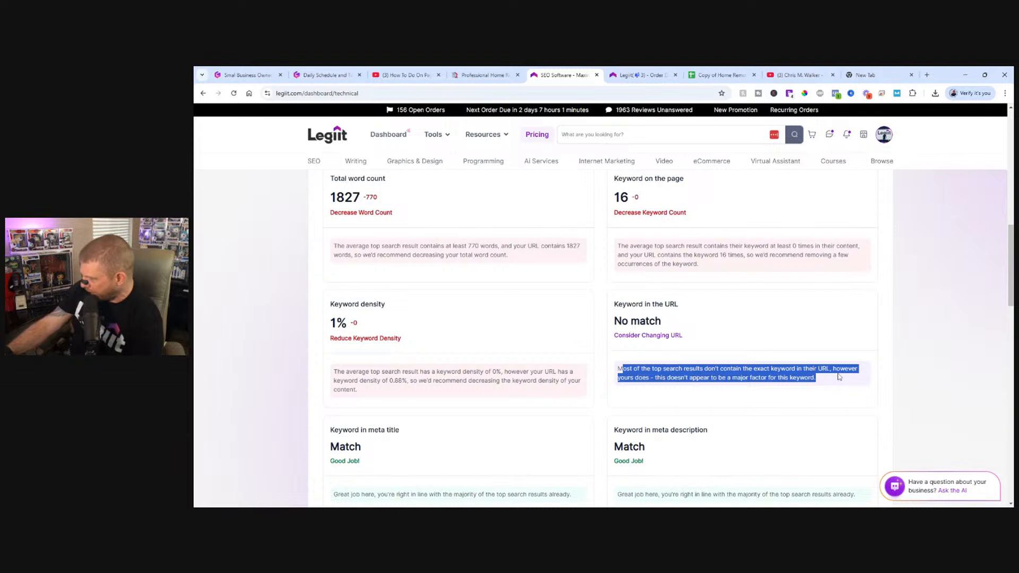
Examine the keyword audit's remaining recommendations on density, meta tags, H1 tags and images, checking them against the Home Remodeling Pueblo homepage.
{"action": "left_click", "coordinate": [707, 367]}
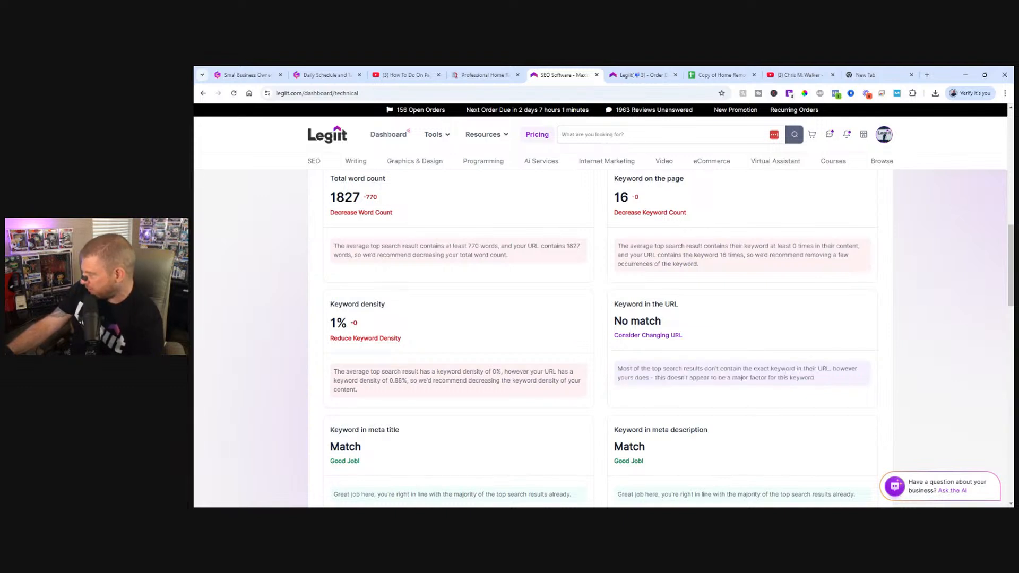
{"action": "scroll", "coordinate": [707, 366], "scroll_direction": "down", "scroll_amount": 3}
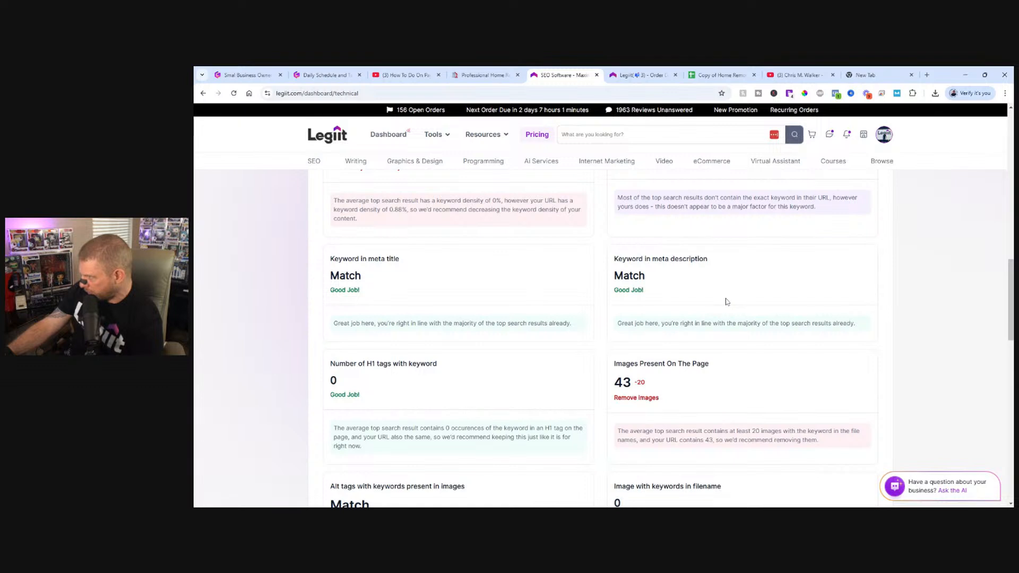
{"action": "scroll", "coordinate": [461, 376], "scroll_direction": "down", "scroll_amount": 1}
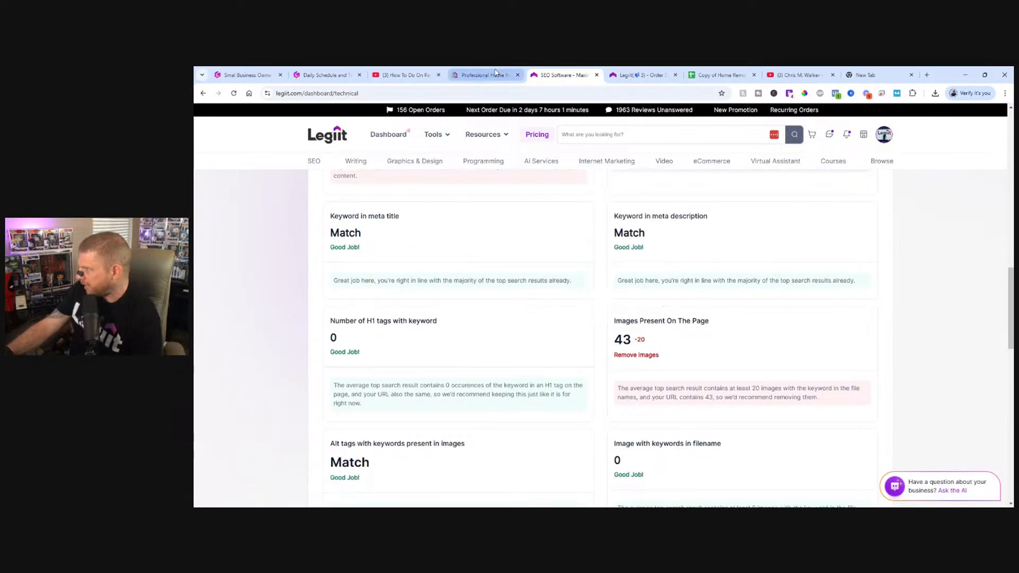
{"action": "left_click", "coordinate": [480, 75]}
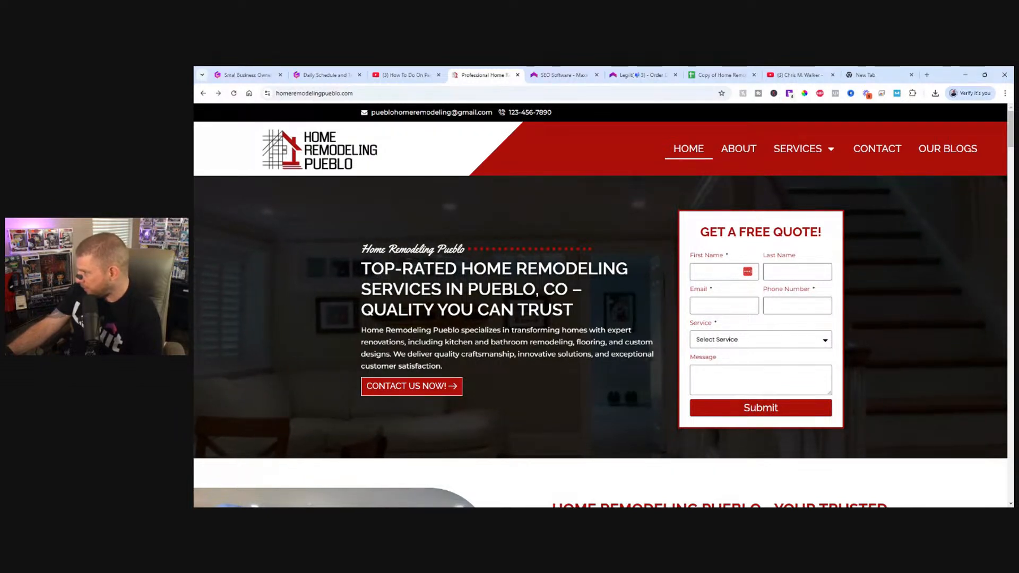
{"action": "left_click", "coordinate": [564, 75]}
{"action": "scroll", "coordinate": [584, 361], "scroll_direction": "down", "scroll_amount": 2}
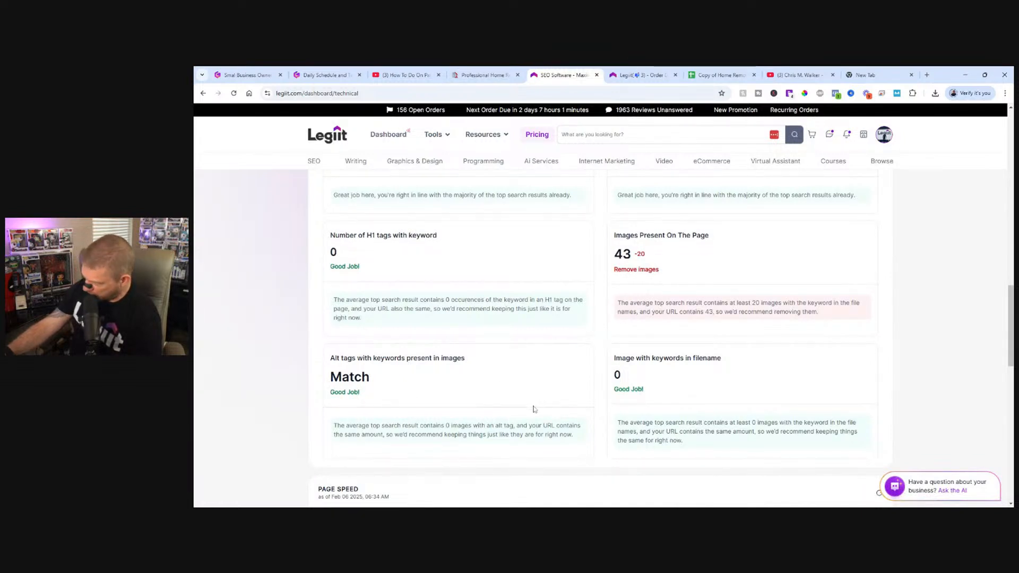
{"action": "scroll", "coordinate": [497, 396], "scroll_direction": "up", "scroll_amount": 5}
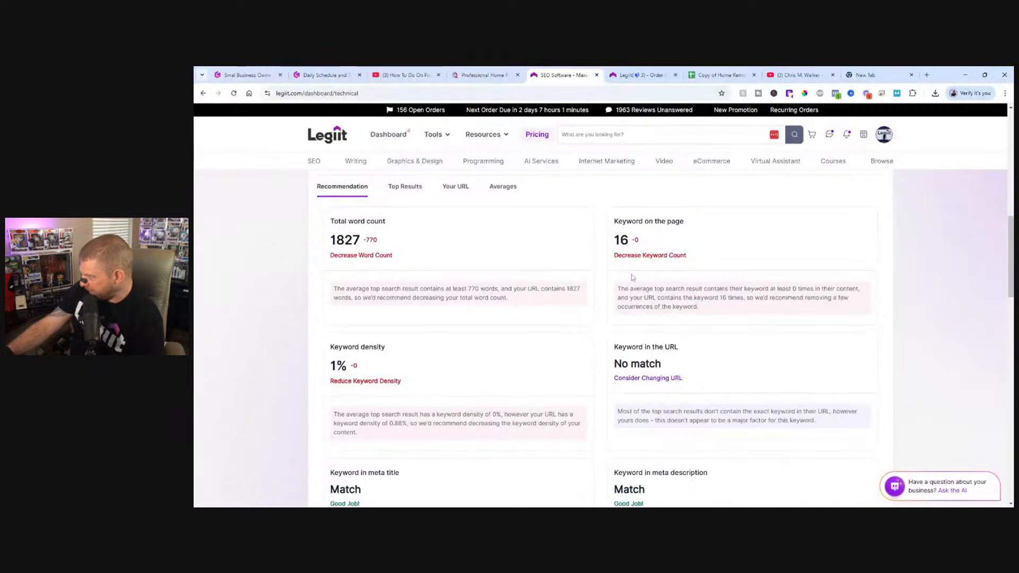
Open the keyword audit's top results and look through the competing pages' word counts and keyword usage.
{"action": "left_click", "coordinate": [404, 187]}
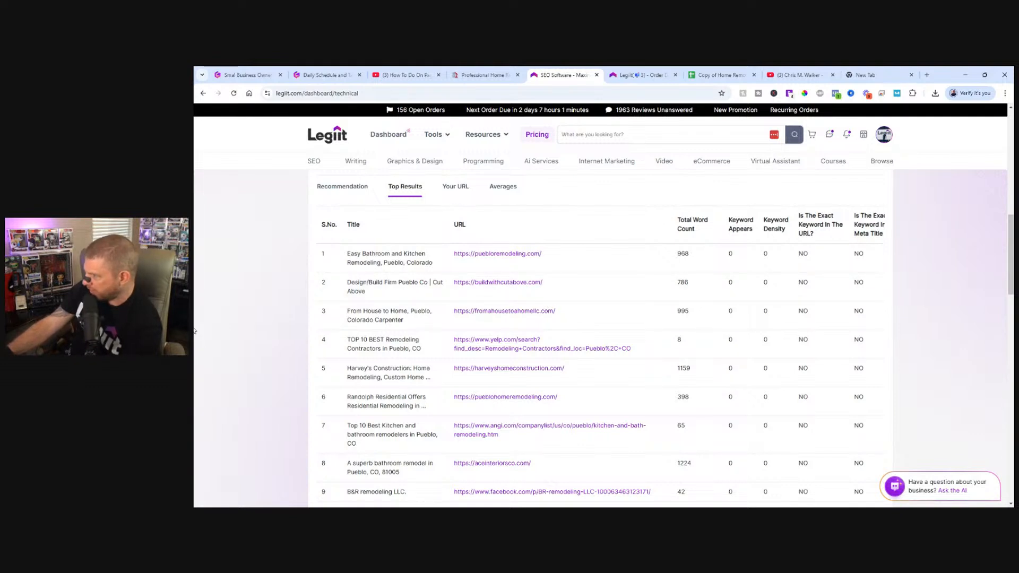
{"action": "scroll", "coordinate": [529, 465], "scroll_direction": "down", "scroll_amount": 2}
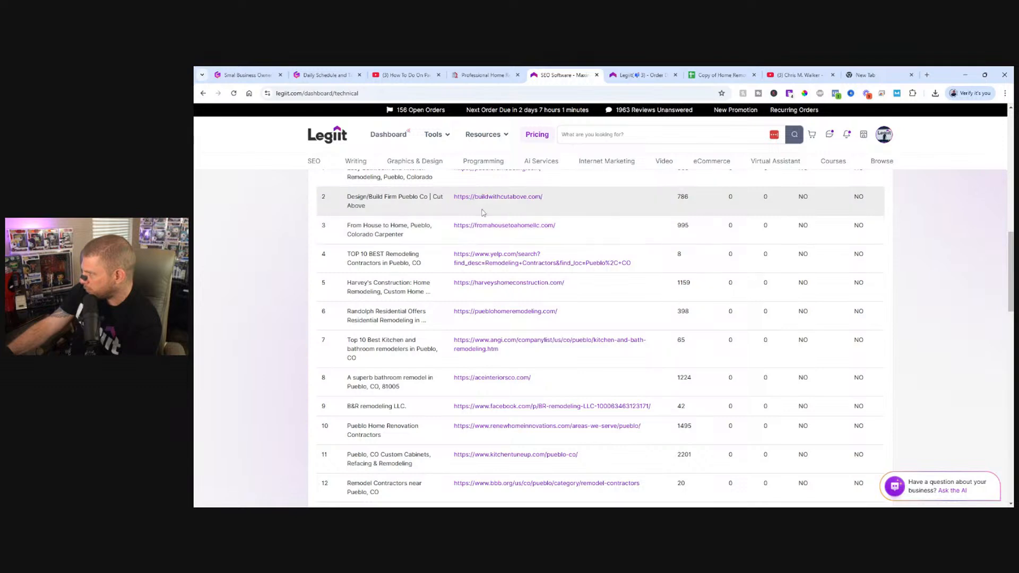
{"action": "scroll", "coordinate": [545, 286], "scroll_direction": "down", "scroll_amount": 4}
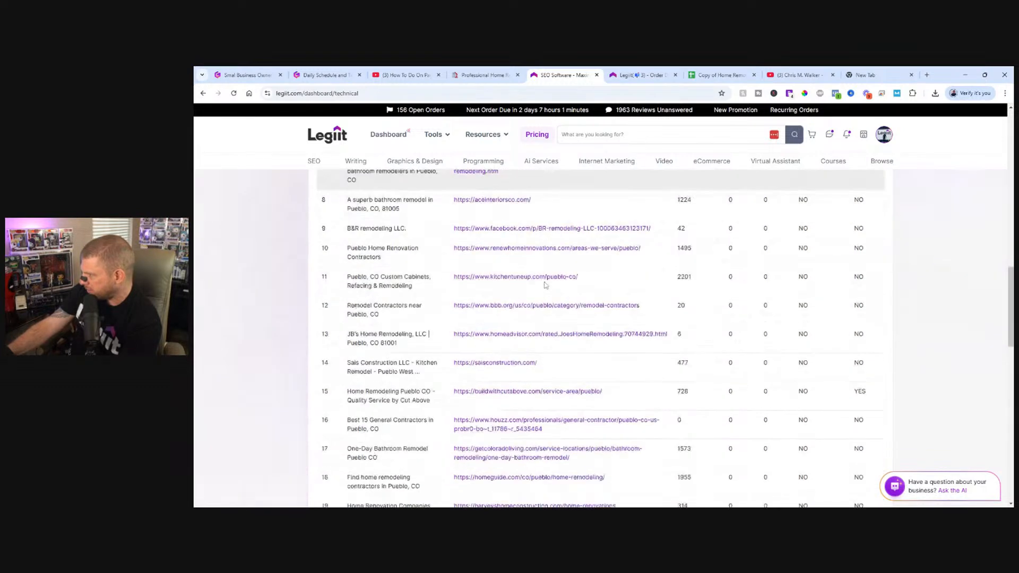
{"action": "scroll", "coordinate": [545, 285], "scroll_direction": "down", "scroll_amount": 2}
{"action": "scroll", "coordinate": [531, 287], "scroll_direction": "up", "scroll_amount": 10}
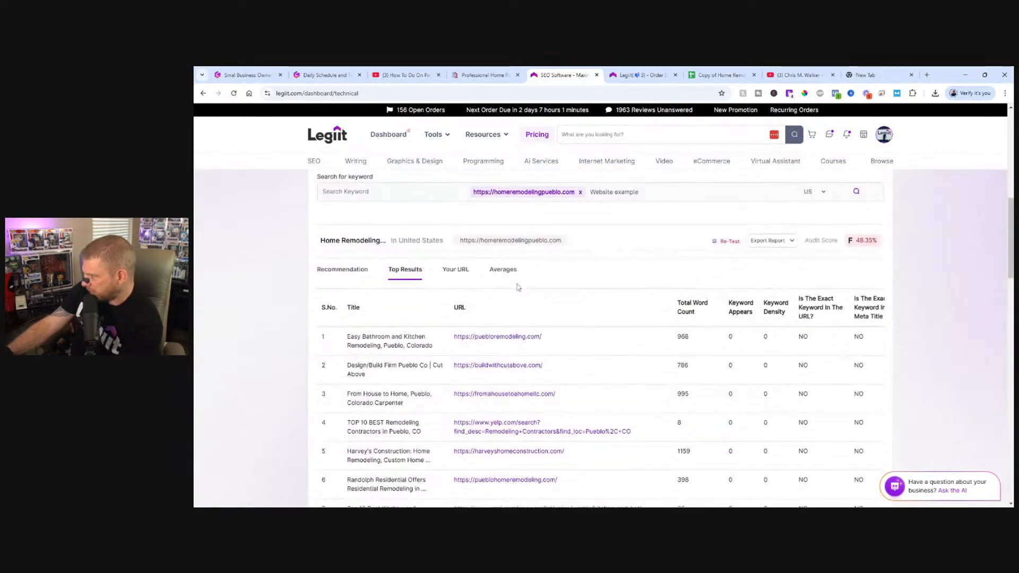
{"action": "scroll", "coordinate": [518, 287], "scroll_direction": "down", "scroll_amount": 4}
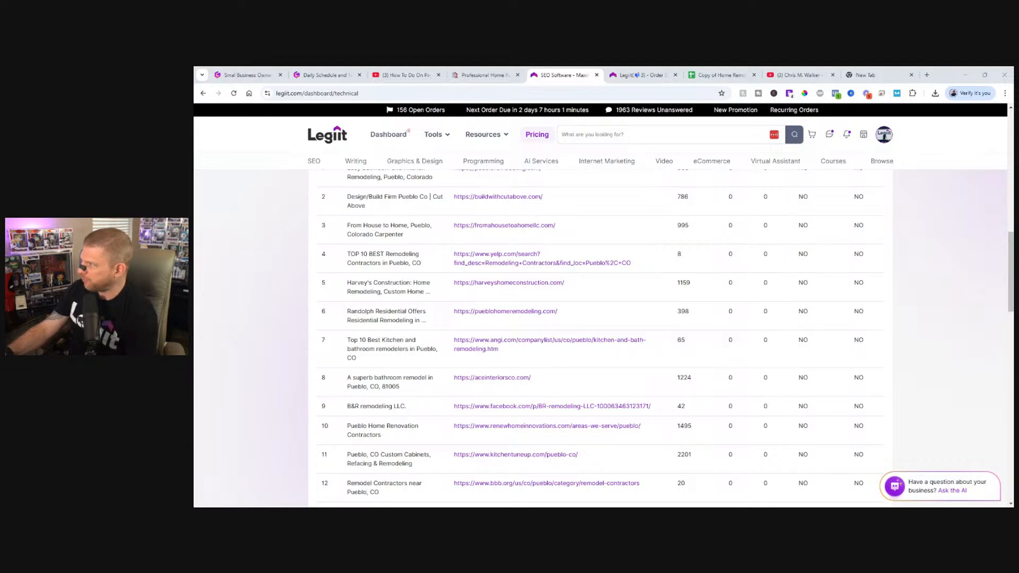
{"action": "left_click_drag", "start_coordinate": [711, 75], "coordinate": [697, 78]}
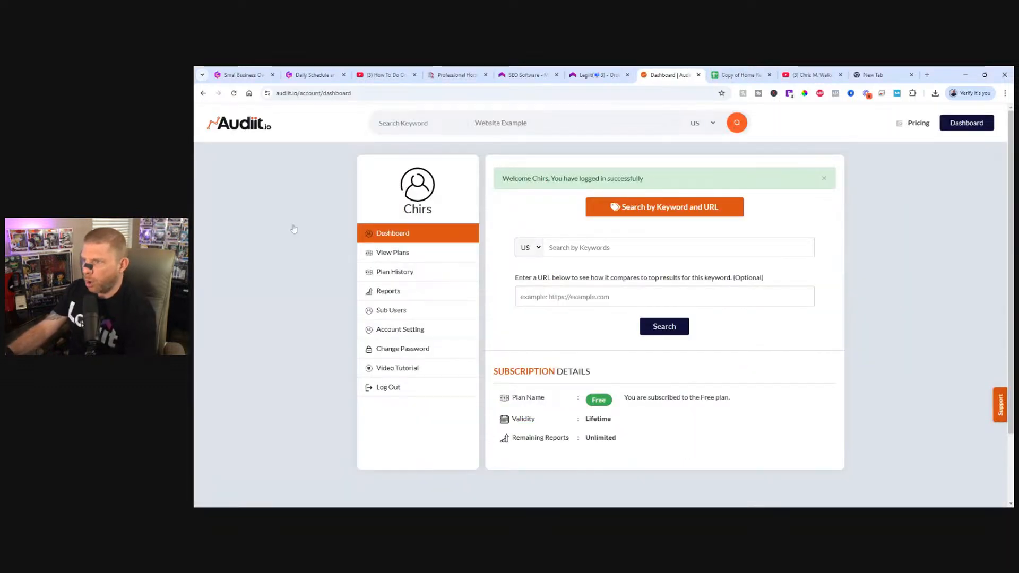
{"action": "left_click", "coordinate": [461, 71]}
{"action": "left_click", "coordinate": [355, 95]}
{"action": "key", "text": "ctrl+c"}
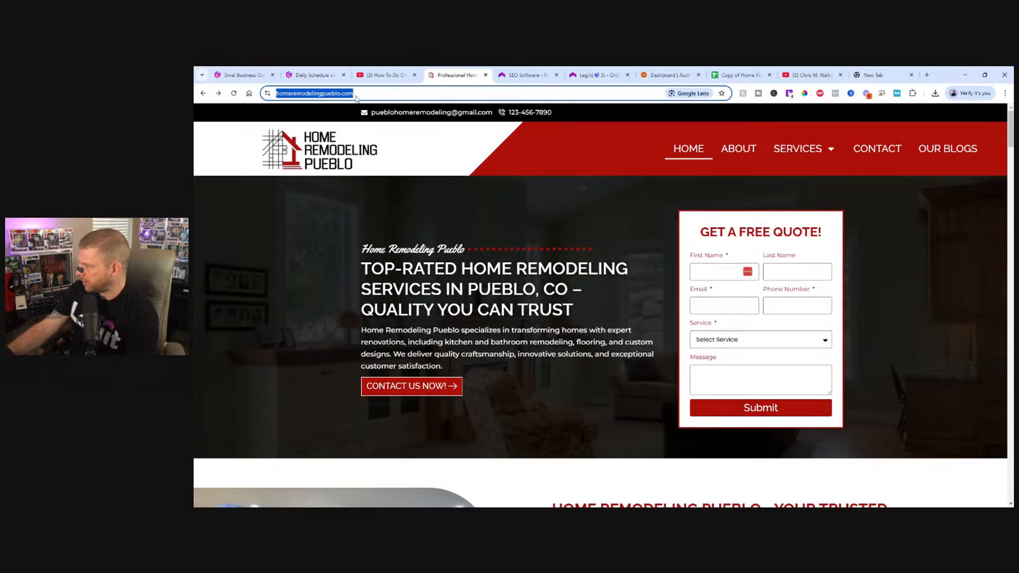
{"action": "left_click", "coordinate": [667, 75]}
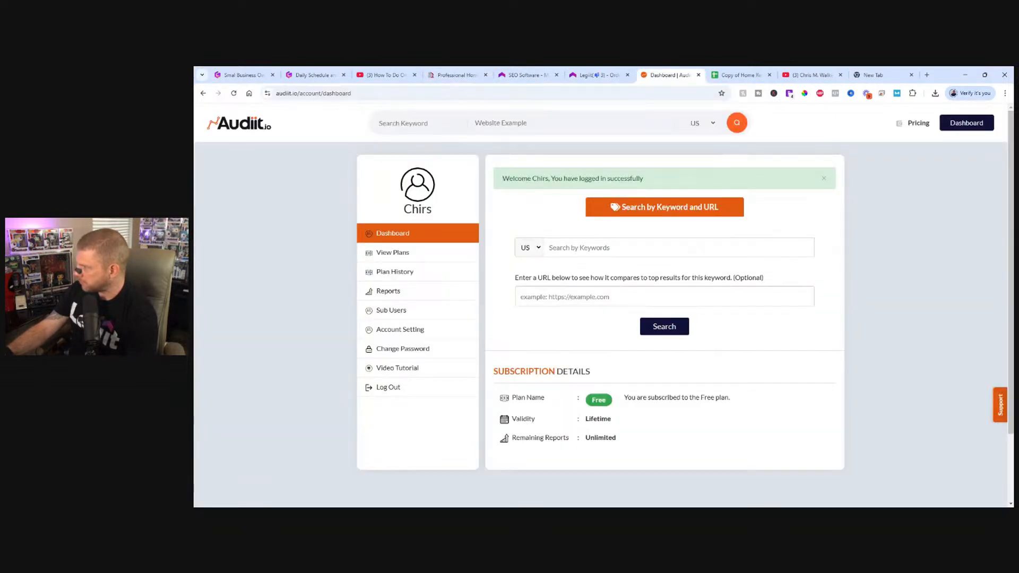
{"action": "key", "text": "ctrl+v"}
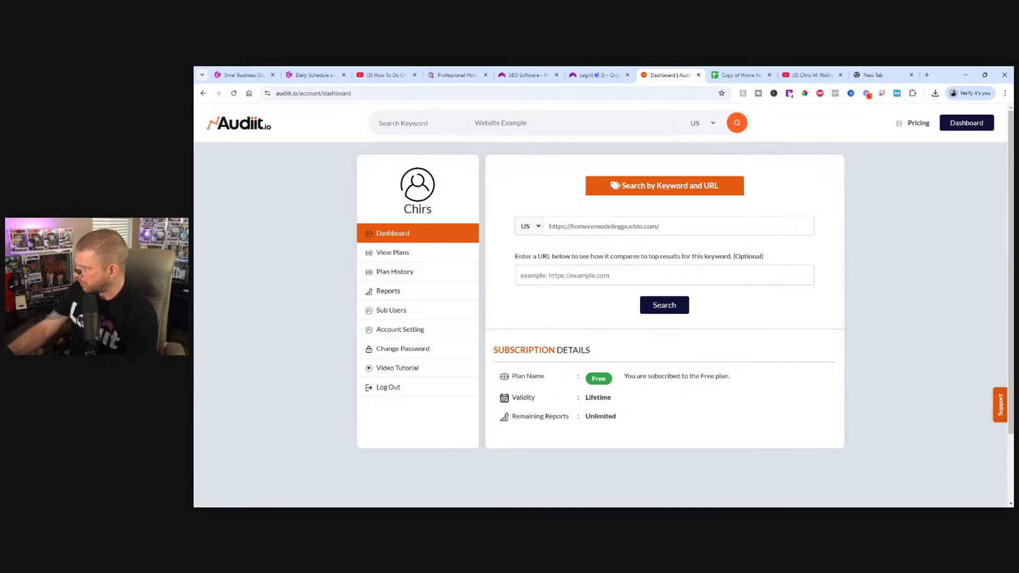
Enter "Home Remodeling Pueblo" as the comparison URL, run the audit and stay on the page until the report loads.
{"action": "type", "text": "Ho"}
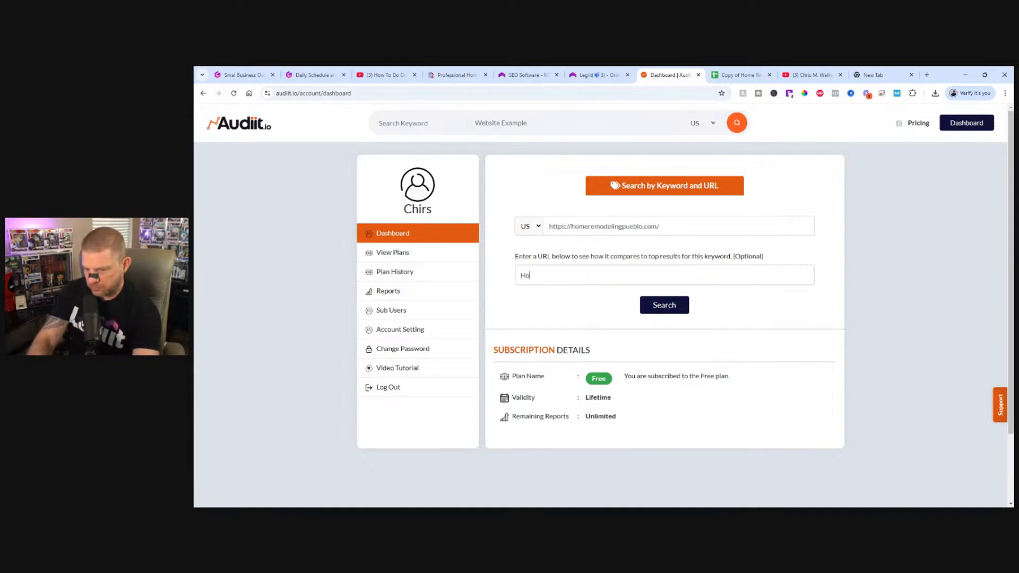
{"action": "type", "text": "me Remodelin"}
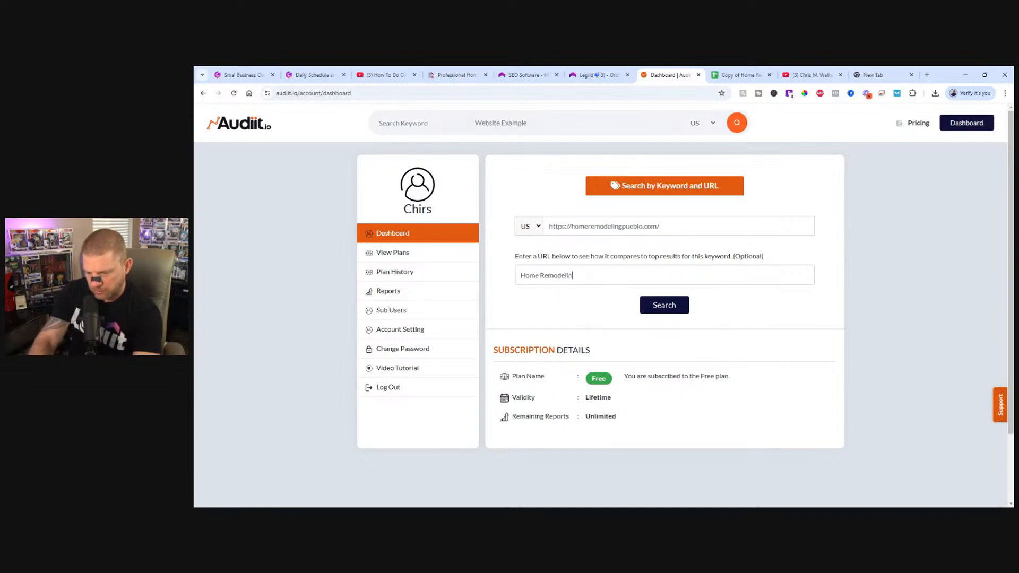
{"action": "type", "text": "g Pueblo"}
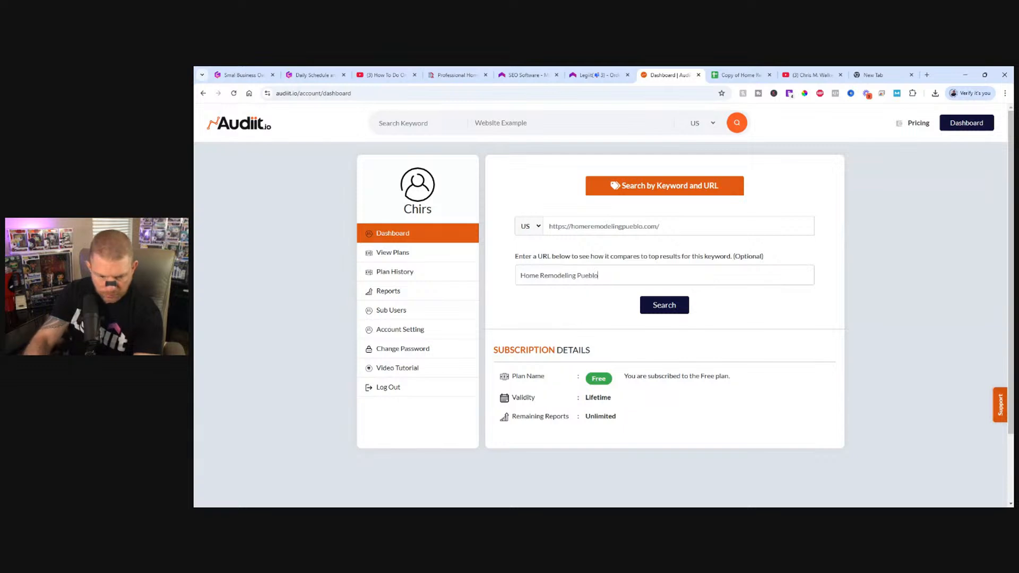
{"action": "left_click", "coordinate": [665, 307]}
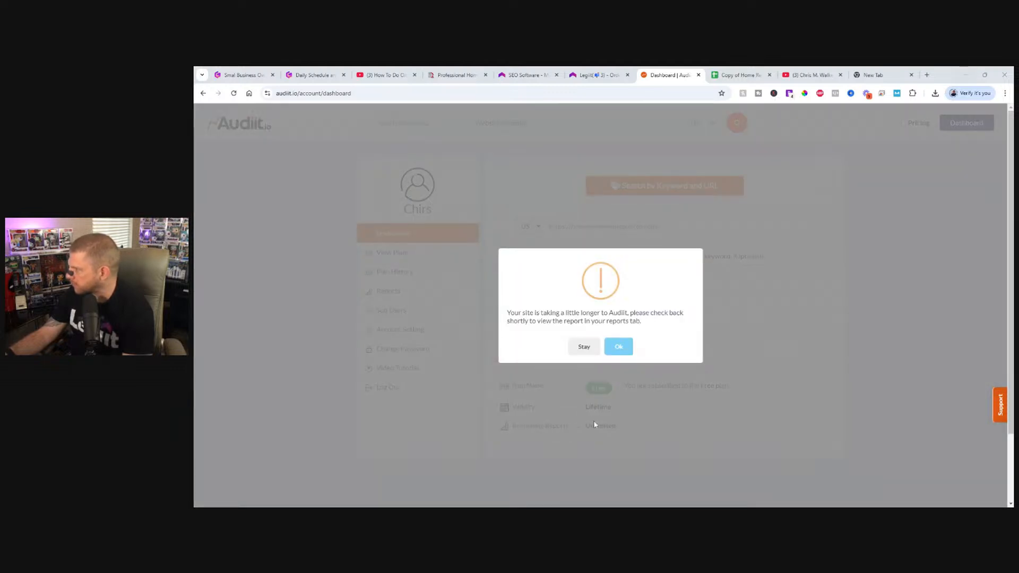
{"action": "left_click", "coordinate": [584, 347]}
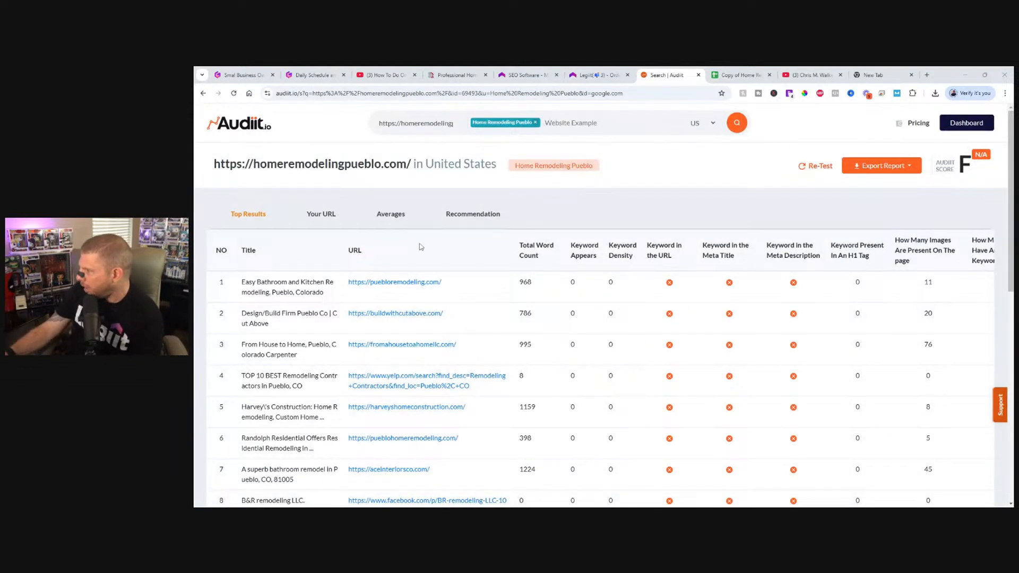
Remove the Yelp contractors page and the B&R remodeling LLC. Facebook page from the audit's top results.
{"action": "scroll", "coordinate": [474, 271], "scroll_direction": "down", "scroll_amount": 1}
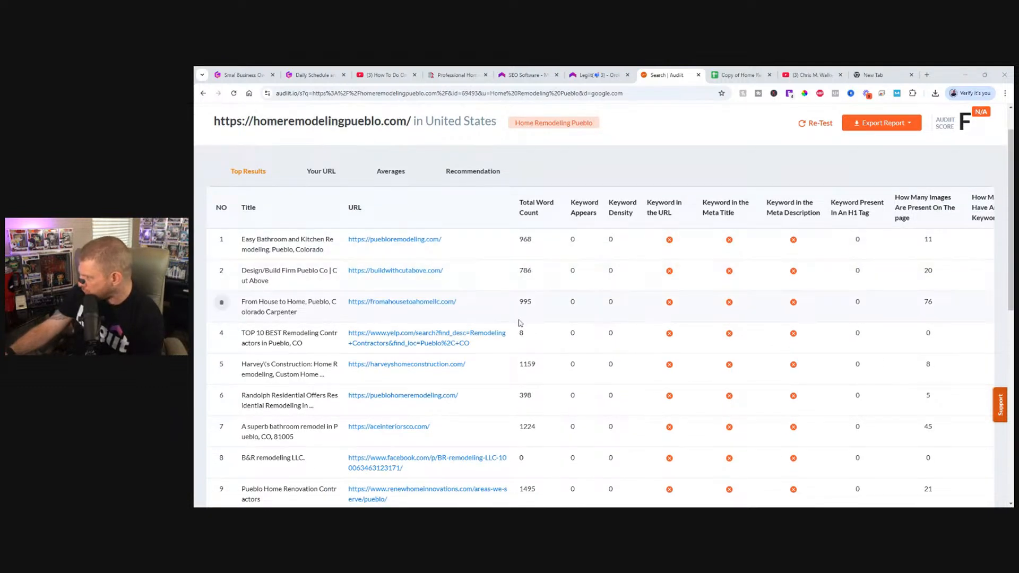
{"action": "scroll", "coordinate": [541, 324], "scroll_direction": "down", "scroll_amount": 1}
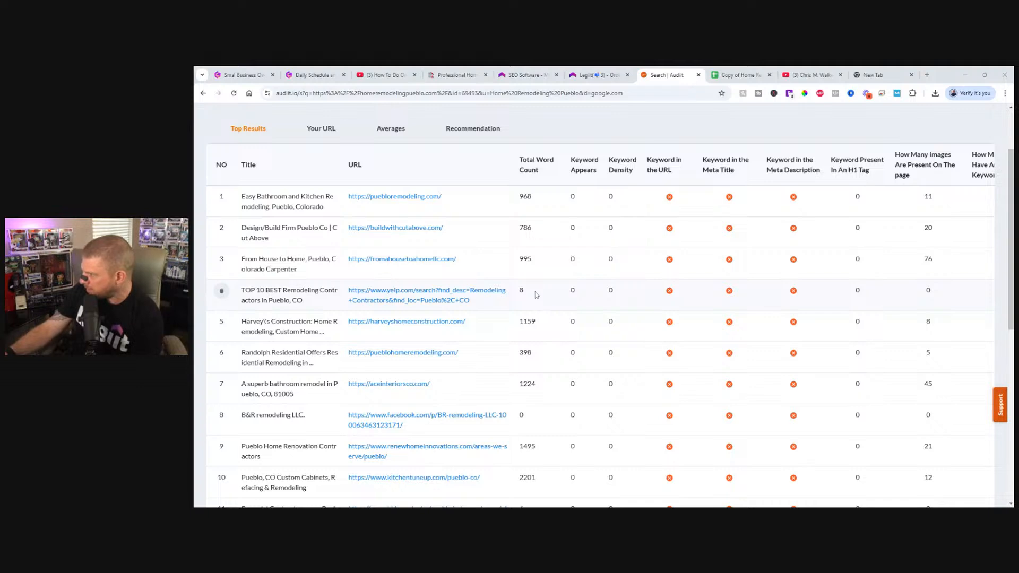
{"action": "left_click", "coordinate": [223, 291]}
{"action": "left_click", "coordinate": [622, 357]}
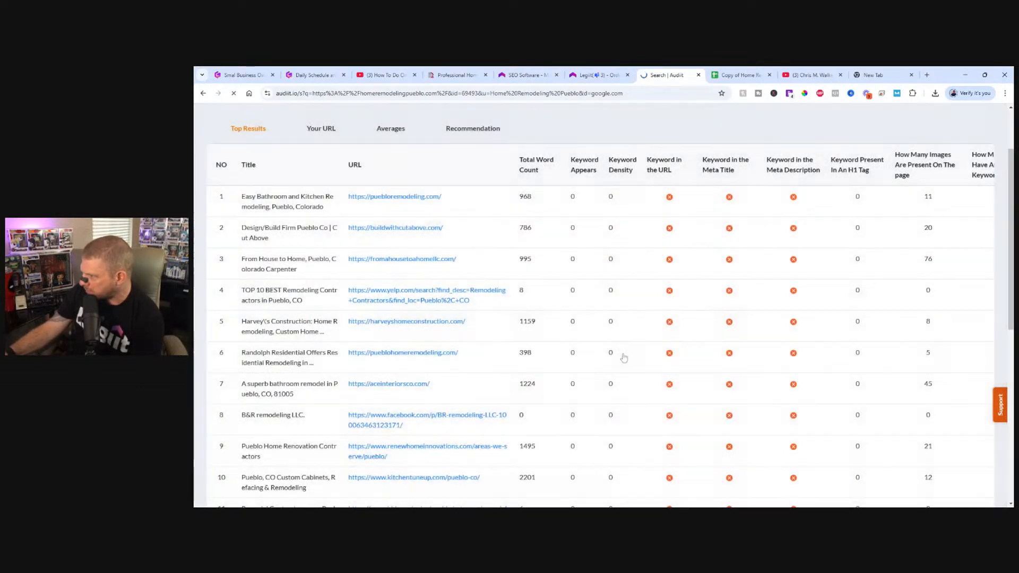
{"action": "scroll", "coordinate": [291, 360], "scroll_direction": "down", "scroll_amount": 3}
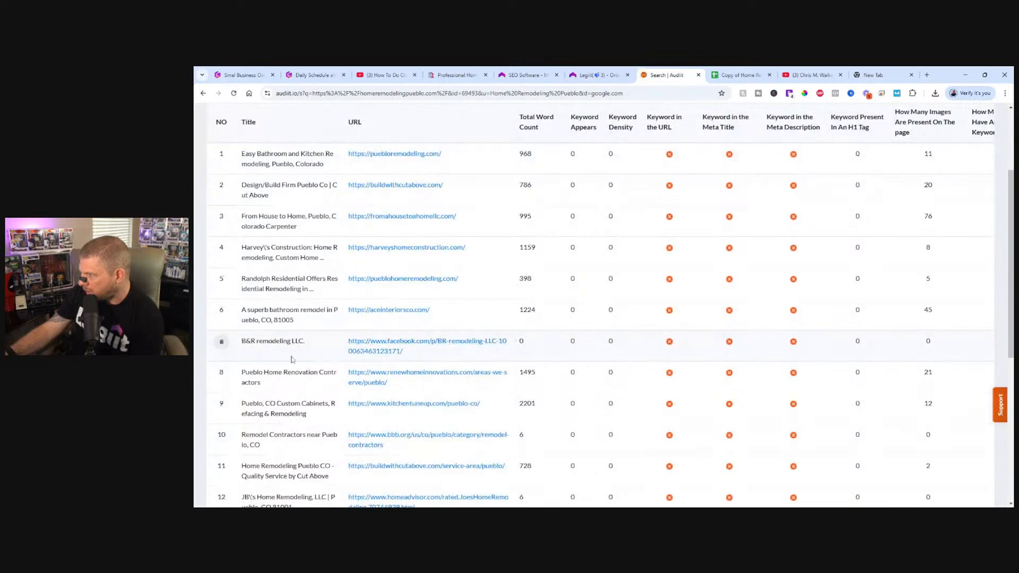
{"action": "left_click", "coordinate": [221, 341]}
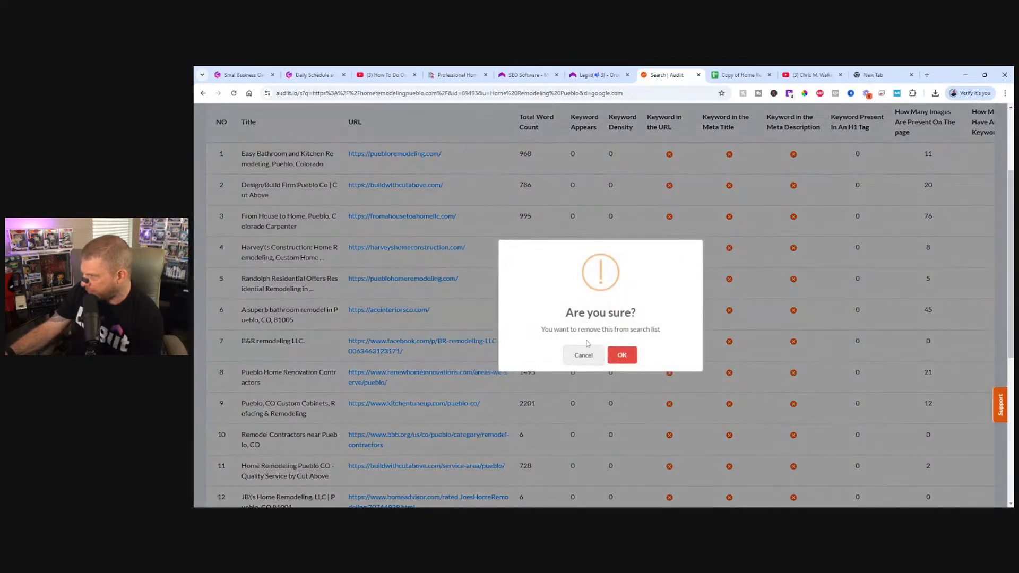
{"action": "left_click", "coordinate": [622, 355]}
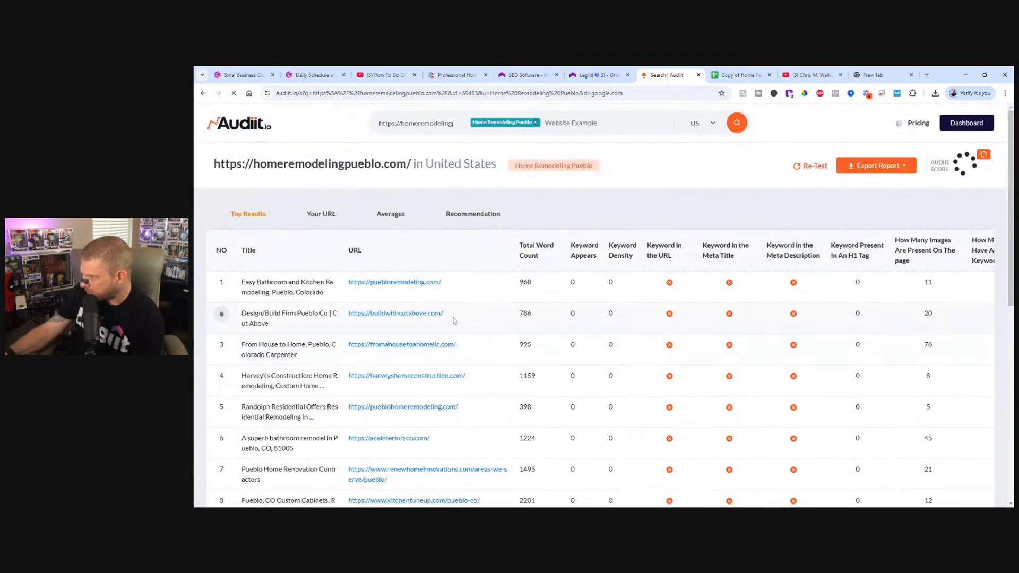
Remove the bbb.org remodel contractors page and the HomeAdvisor listing for JB's Home Remodeling from the top results.
{"action": "scroll", "coordinate": [454, 320], "scroll_direction": "down", "scroll_amount": 3}
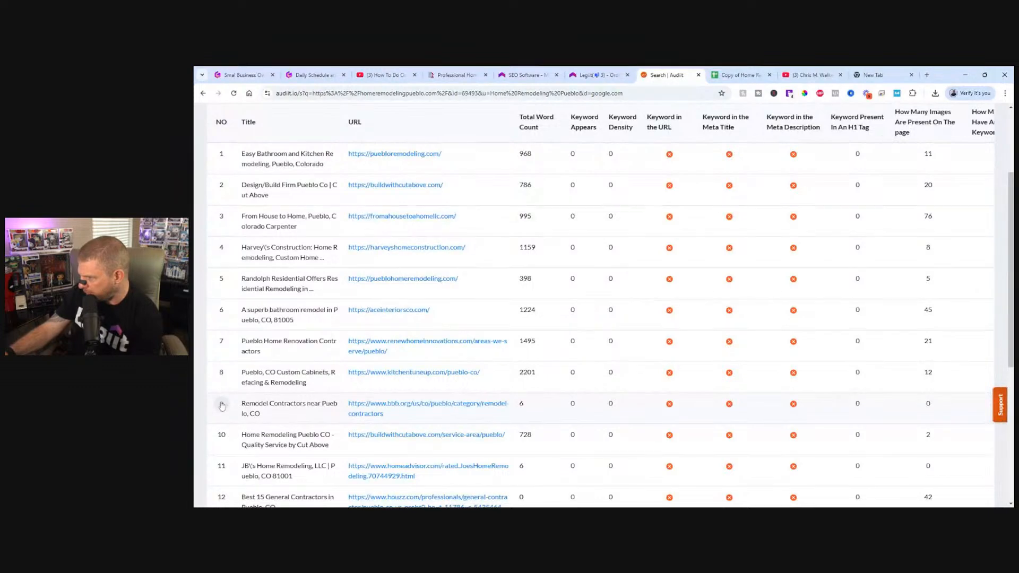
{"action": "left_click", "coordinate": [222, 406]}
{"action": "left_click", "coordinate": [620, 355]}
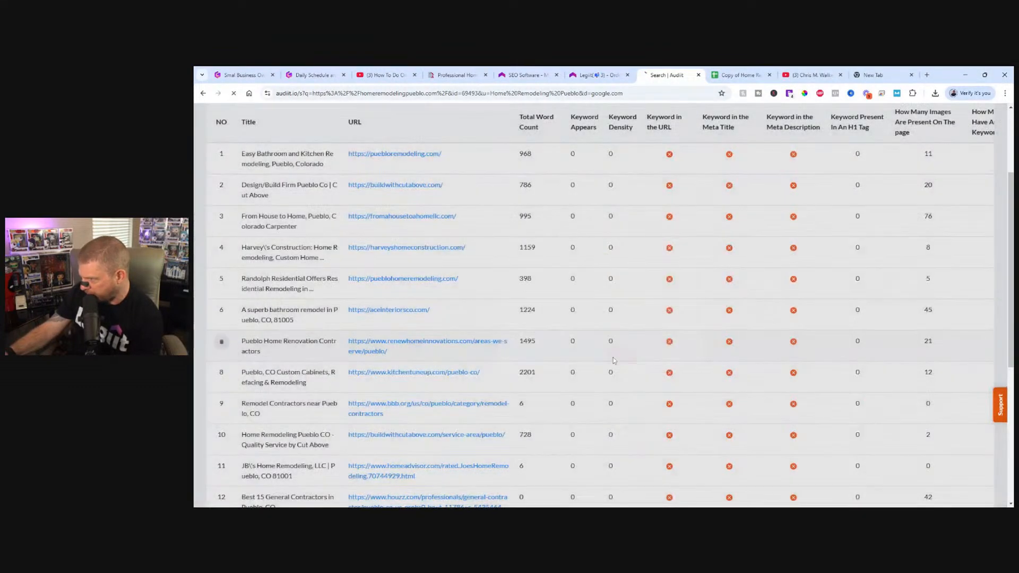
{"action": "scroll", "coordinate": [221, 298], "scroll_direction": "down", "scroll_amount": 5}
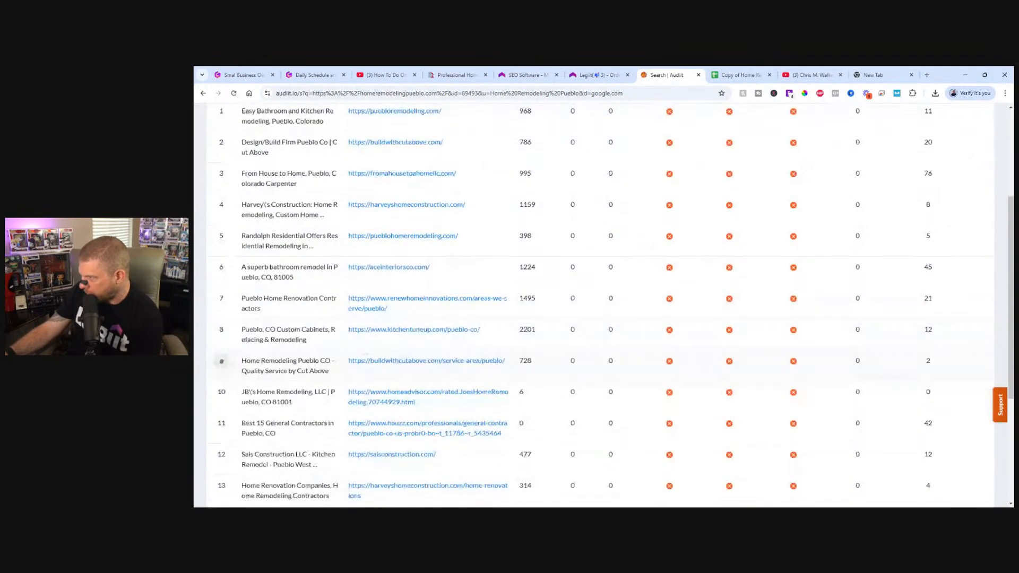
{"action": "scroll", "coordinate": [246, 366], "scroll_direction": "down", "scroll_amount": 1}
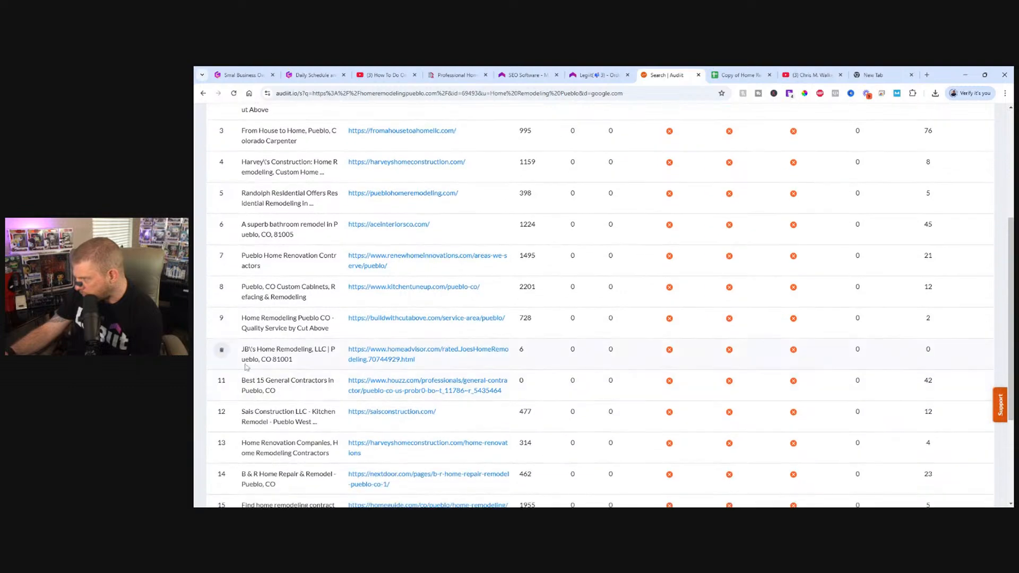
{"action": "left_click", "coordinate": [222, 352]}
{"action": "left_click", "coordinate": [623, 354]}
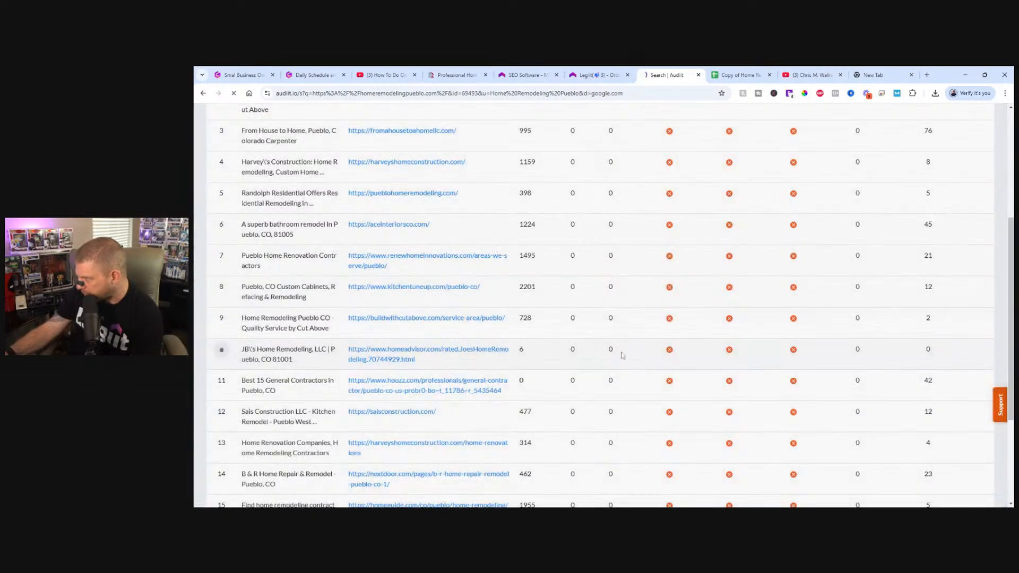
Remove the Houzz "Best 15 General Contractors in Pueblo, CO" page from the top results.
{"action": "scroll", "coordinate": [432, 310], "scroll_direction": "down", "scroll_amount": 2}
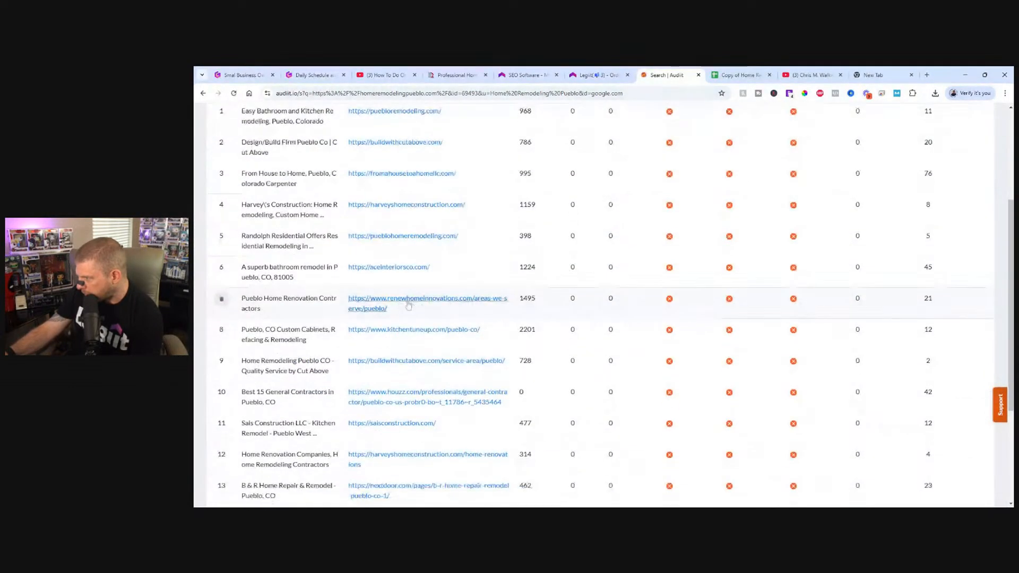
{"action": "scroll", "coordinate": [371, 324], "scroll_direction": "down", "scroll_amount": 1}
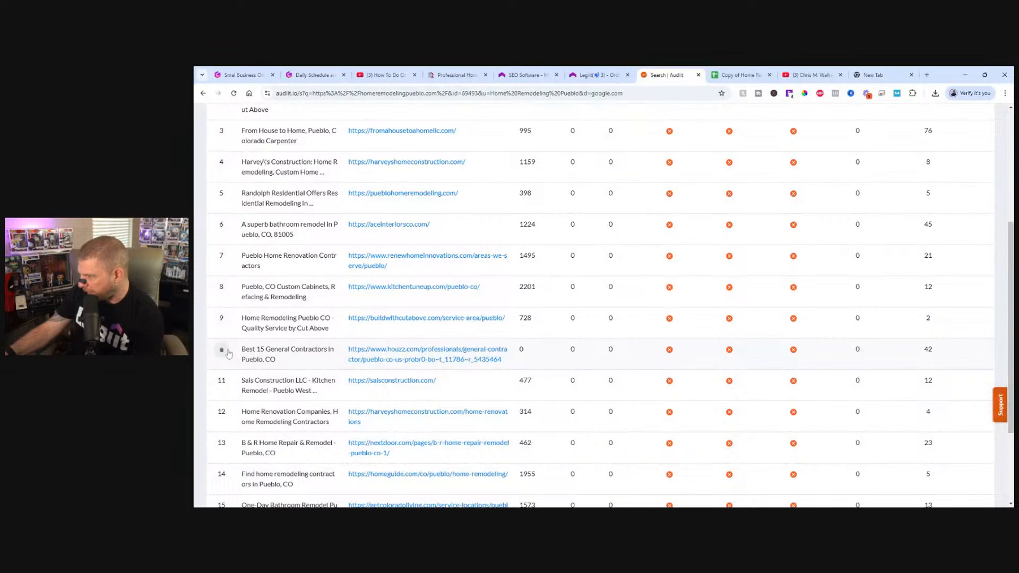
{"action": "left_click", "coordinate": [223, 351]}
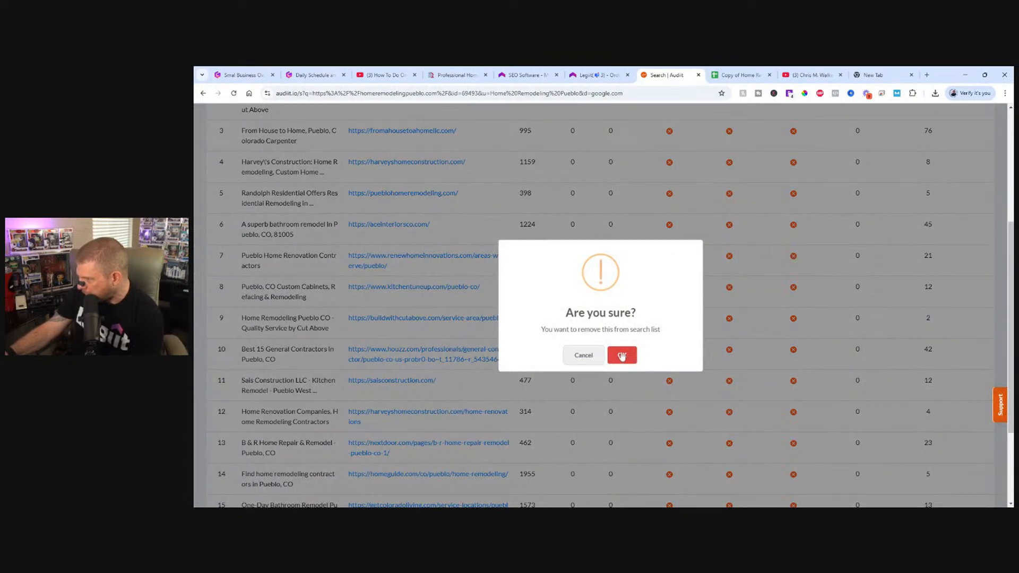
{"action": "left_click", "coordinate": [619, 357]}
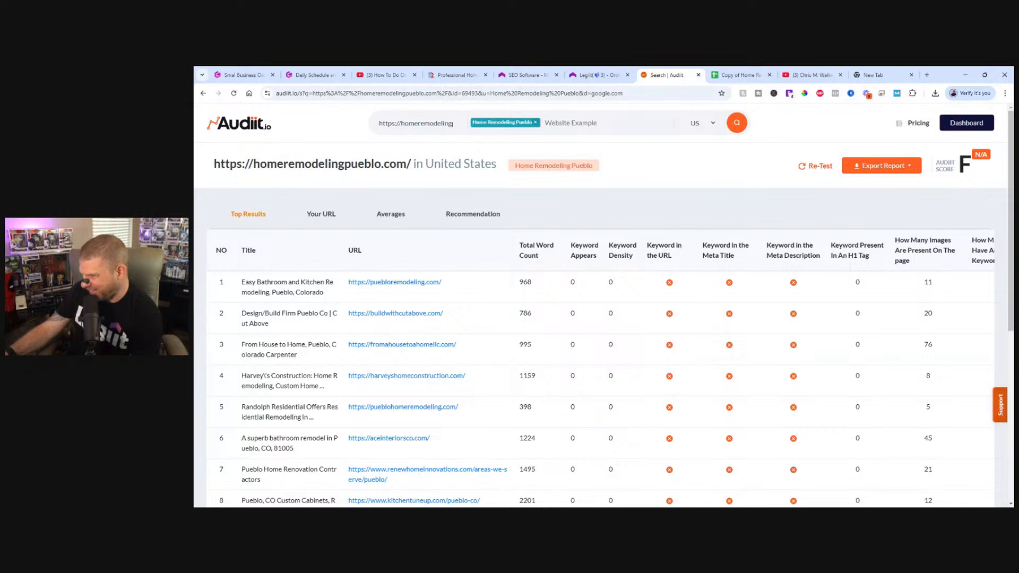
Remove the Nextdoor page for B & R Home Repair & Remodel from the audit's top results.
{"action": "scroll", "coordinate": [497, 346], "scroll_direction": "down", "scroll_amount": 3}
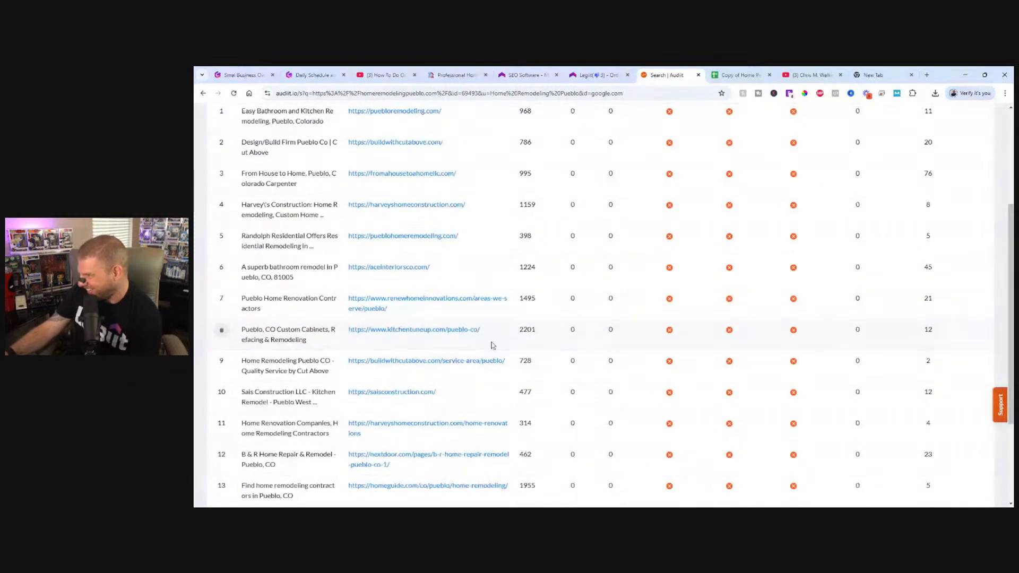
{"action": "scroll", "coordinate": [531, 306], "scroll_direction": "down", "scroll_amount": 1}
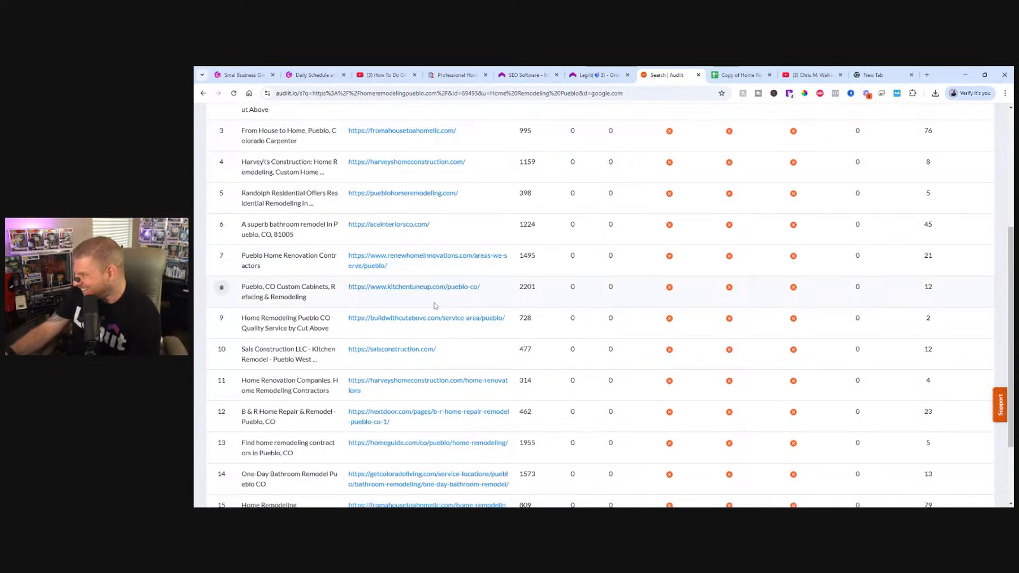
{"action": "left_click", "coordinate": [223, 414]}
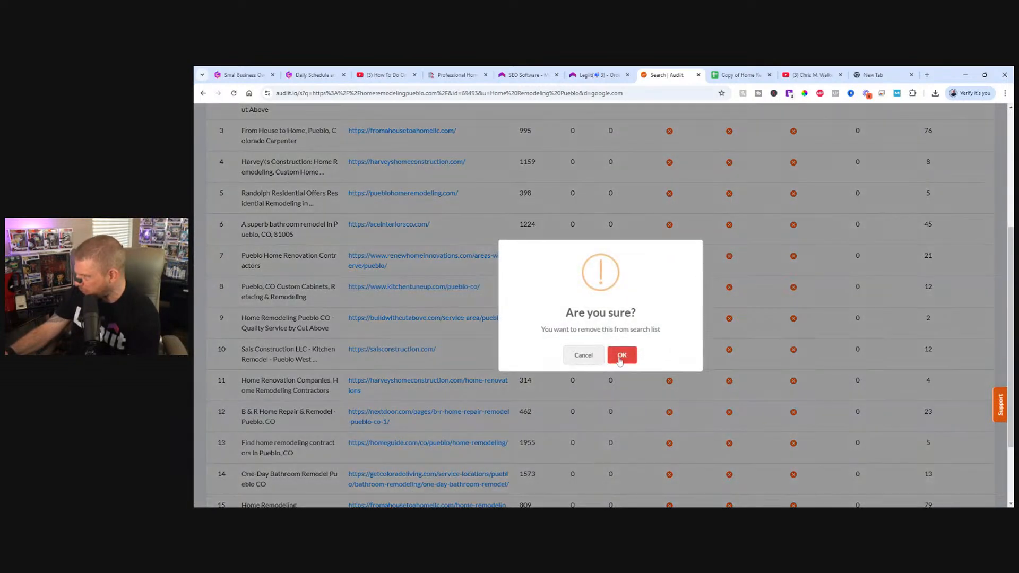
{"action": "left_click", "coordinate": [619, 352]}
{"action": "scroll", "coordinate": [619, 361], "scroll_direction": "down", "scroll_amount": 10}
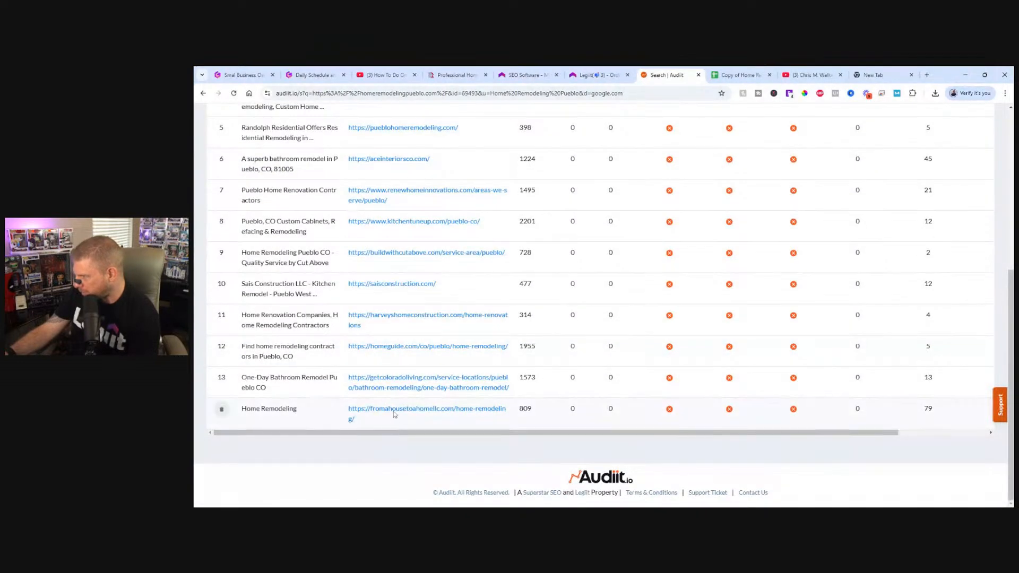
Open the homeguide.com Pueblo home remodeling result separately, check whether it is a directory listing, and close it.
{"action": "middle_click", "coordinate": [391, 351]}
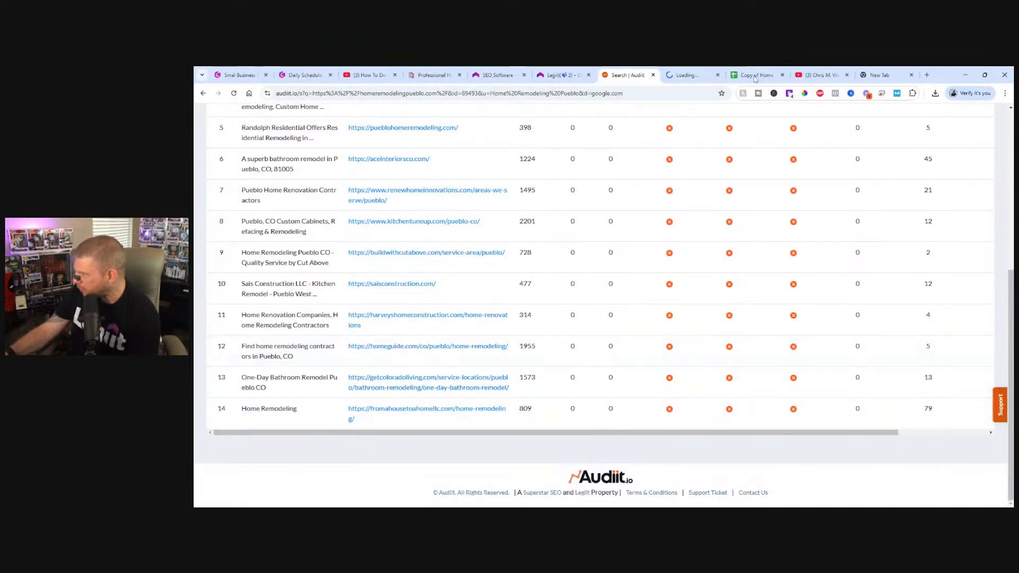
{"action": "left_click", "coordinate": [687, 73]}
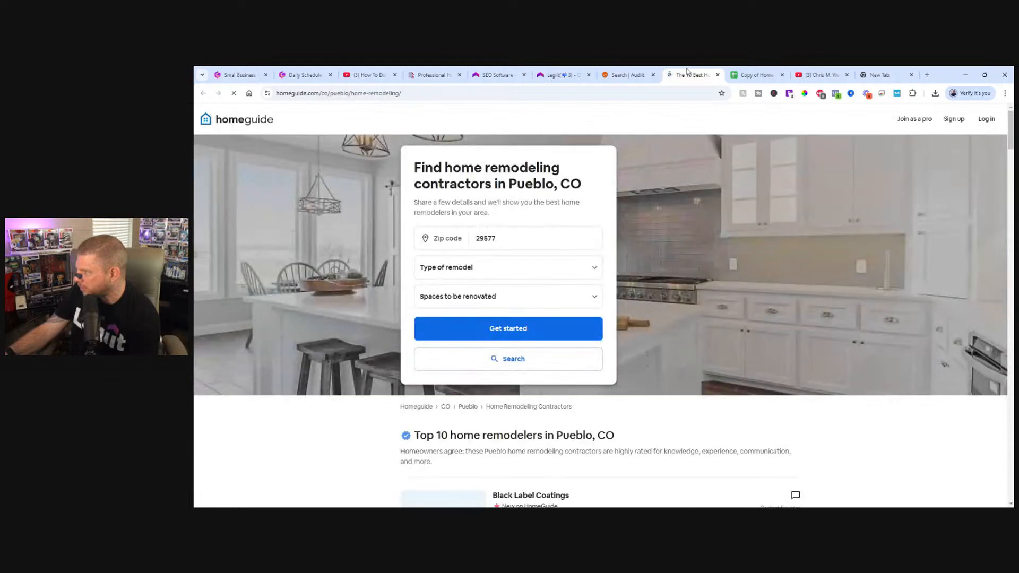
{"action": "scroll", "coordinate": [690, 313], "scroll_direction": "down", "scroll_amount": 8}
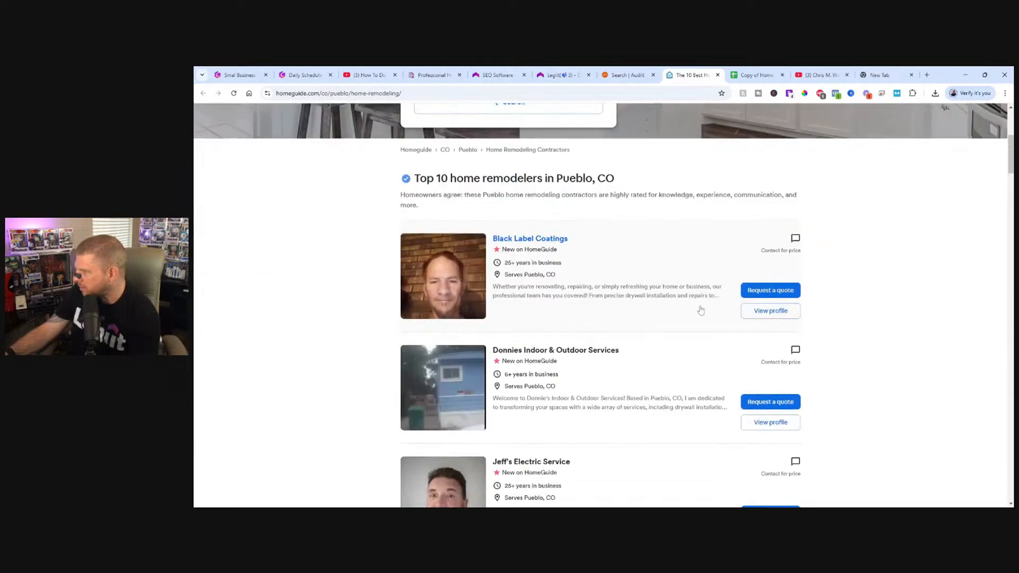
{"action": "scroll", "coordinate": [673, 297], "scroll_direction": "up", "scroll_amount": 8}
{"action": "scroll", "coordinate": [659, 291], "scroll_direction": "down", "scroll_amount": 6}
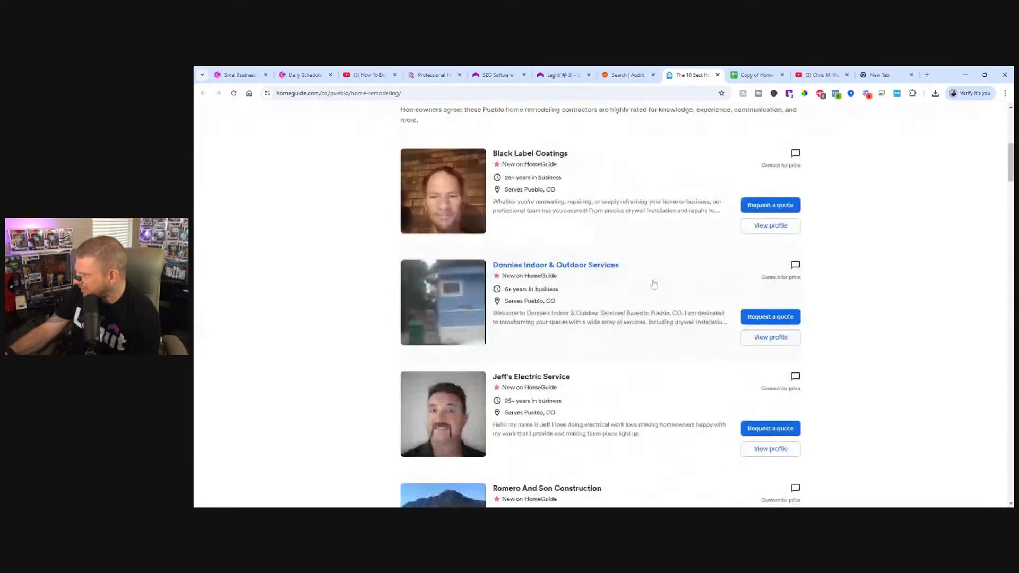
{"action": "scroll", "coordinate": [653, 282], "scroll_direction": "up", "scroll_amount": 7}
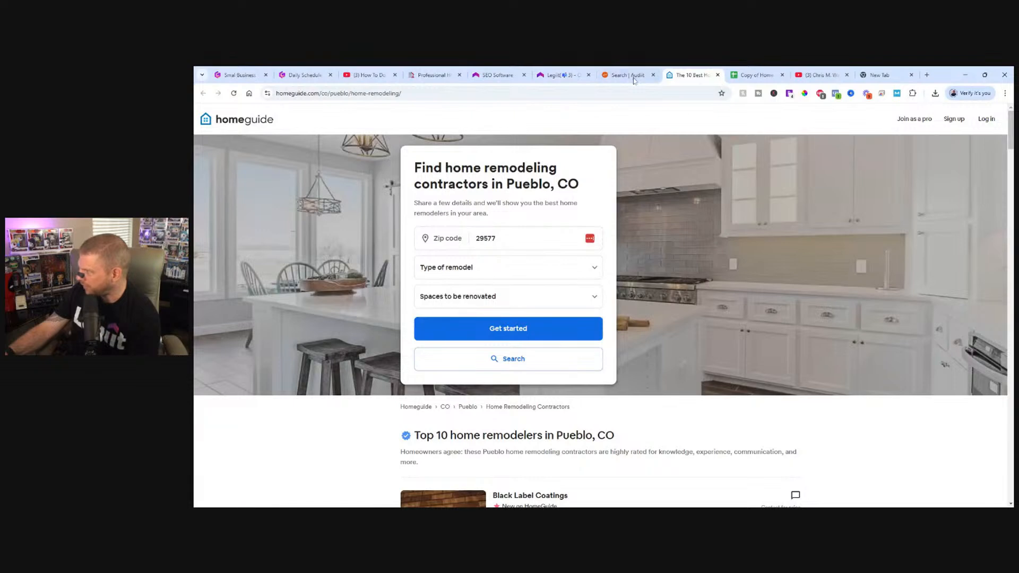
{"action": "left_click", "coordinate": [718, 75]}
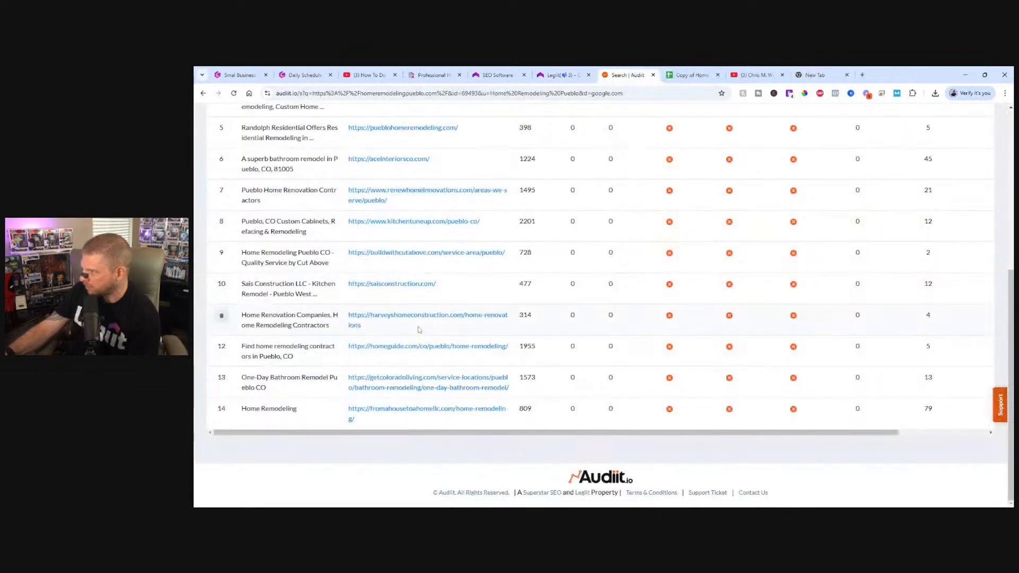
Review the remaining competitor pages in the audit's top results from the last entry back to the first.
{"action": "scroll", "coordinate": [419, 329], "scroll_direction": "up", "scroll_amount": 4}
{"action": "scroll", "coordinate": [426, 382], "scroll_direction": "down", "scroll_amount": 2}
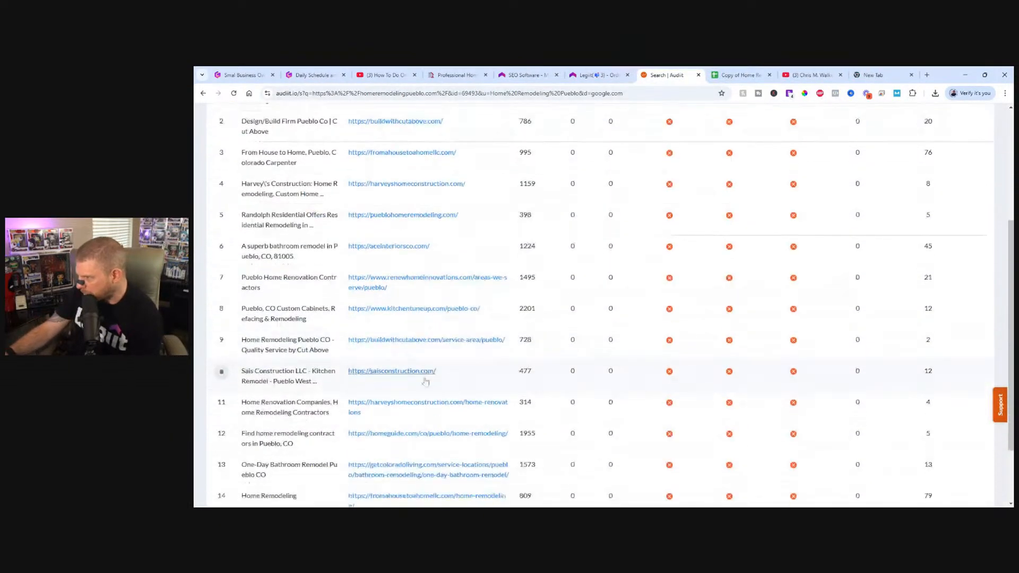
{"action": "scroll", "coordinate": [426, 382], "scroll_direction": "down", "scroll_amount": 2}
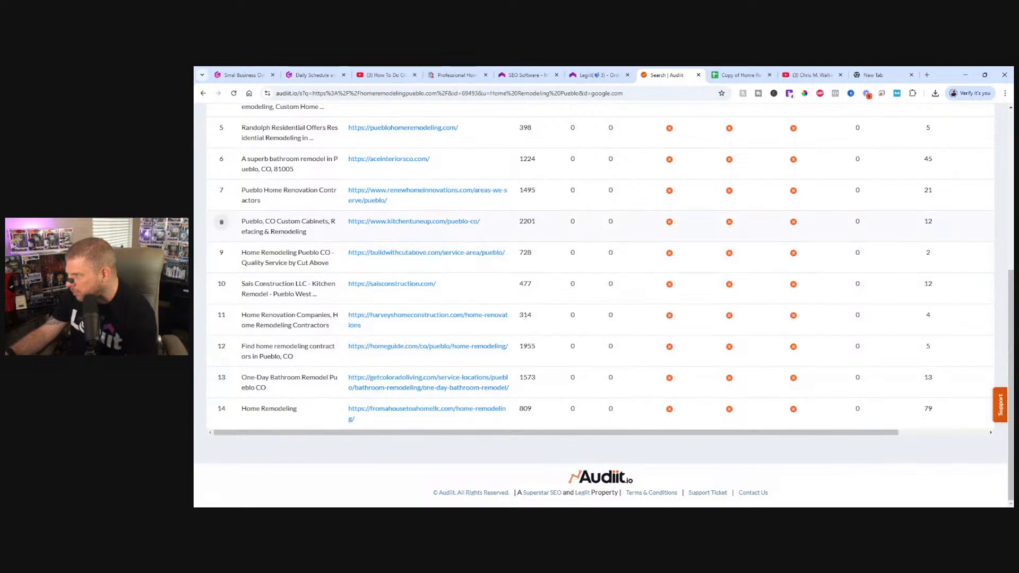
{"action": "scroll", "coordinate": [222, 222], "scroll_direction": "up", "scroll_amount": 6}
{"action": "scroll", "coordinate": [362, 282], "scroll_direction": "down", "scroll_amount": 2}
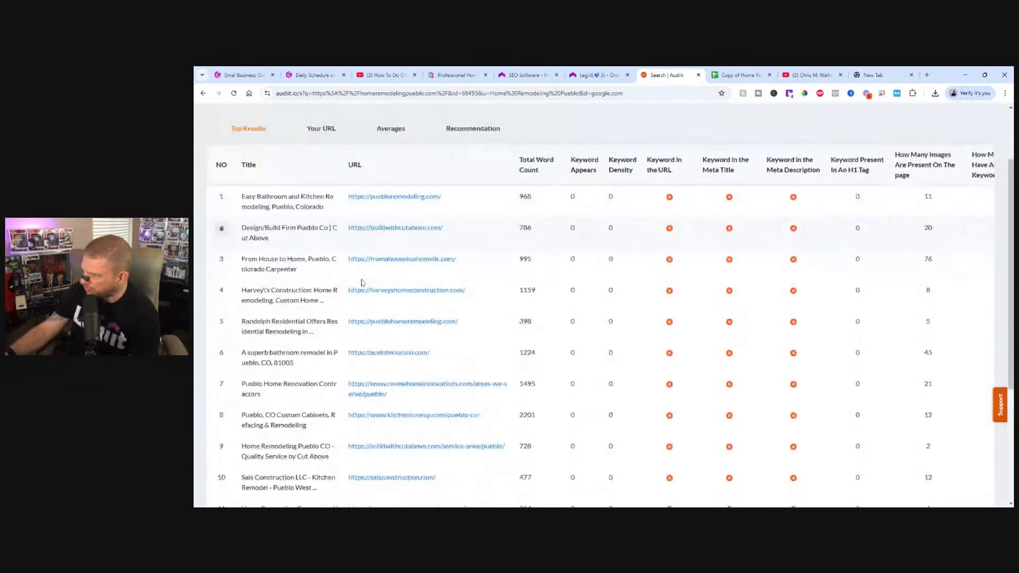
{"action": "scroll", "coordinate": [362, 283], "scroll_direction": "up", "scroll_amount": 3}
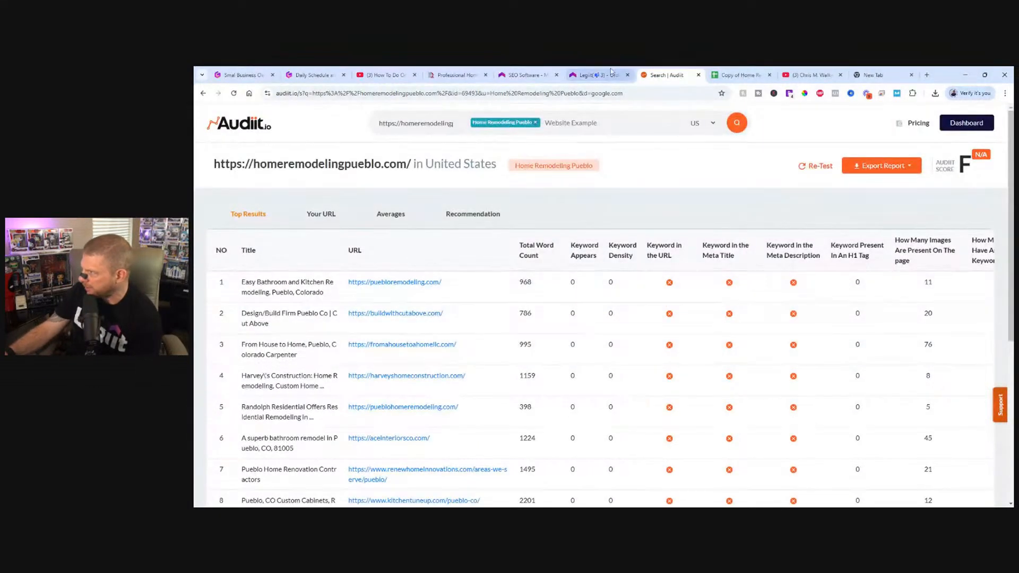
Reorder the browser tabs so Legiit's SEO software page sits beside the Audiit report, and return to the report.
{"action": "left_click", "coordinate": [610, 71]}
{"action": "left_click", "coordinate": [549, 71]}
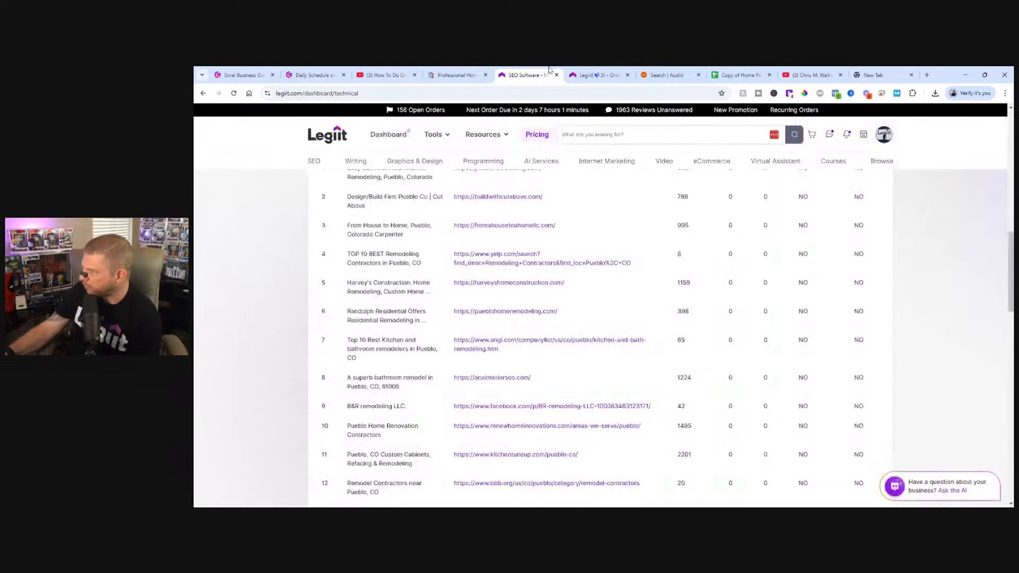
{"action": "left_click_drag", "start_coordinate": [549, 70], "coordinate": [621, 72]}
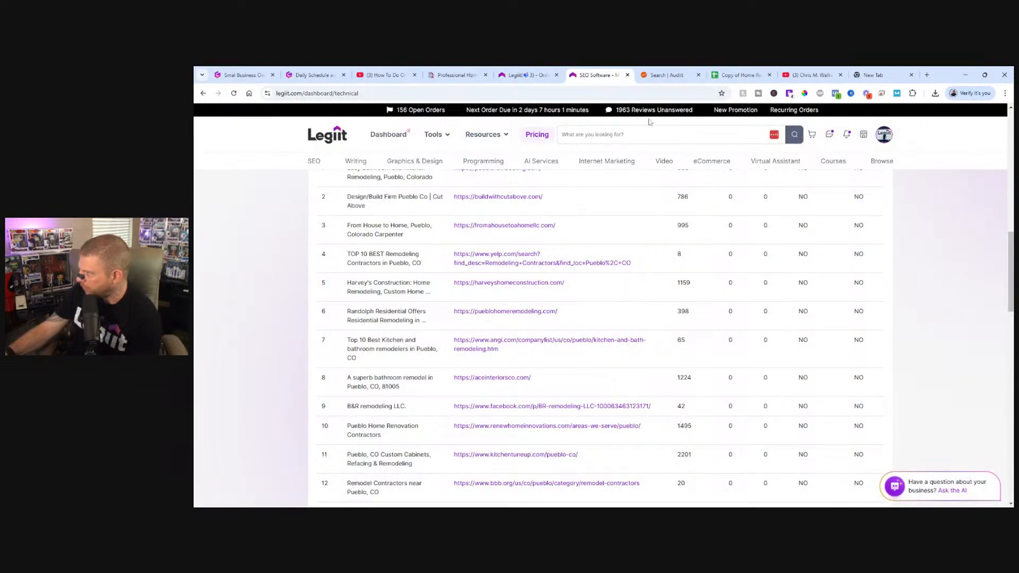
{"action": "key", "text": "ctrl+Tab"}
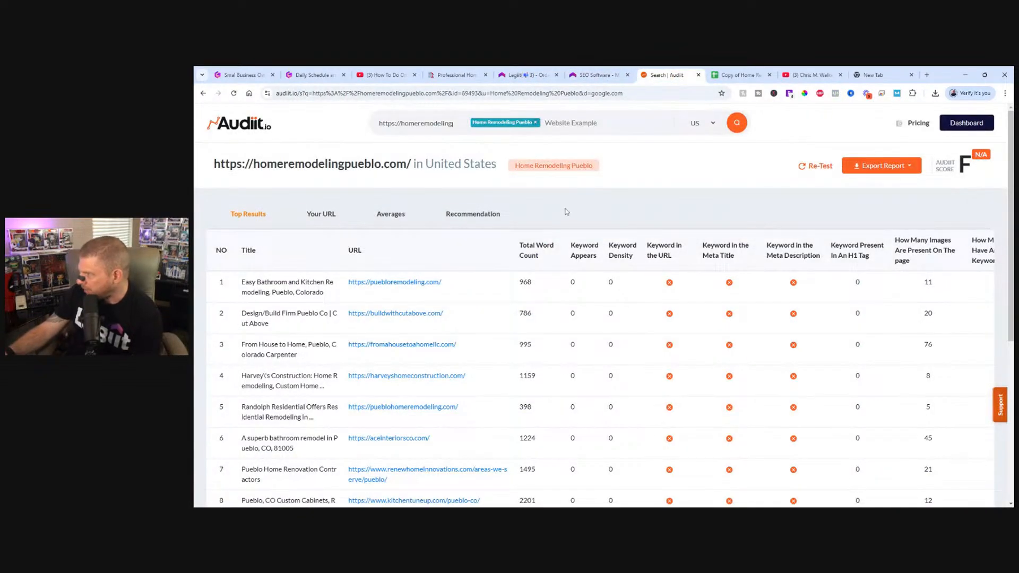
Check the report's data for the comparison URL and re-test the audit.
{"action": "left_click", "coordinate": [328, 216]}
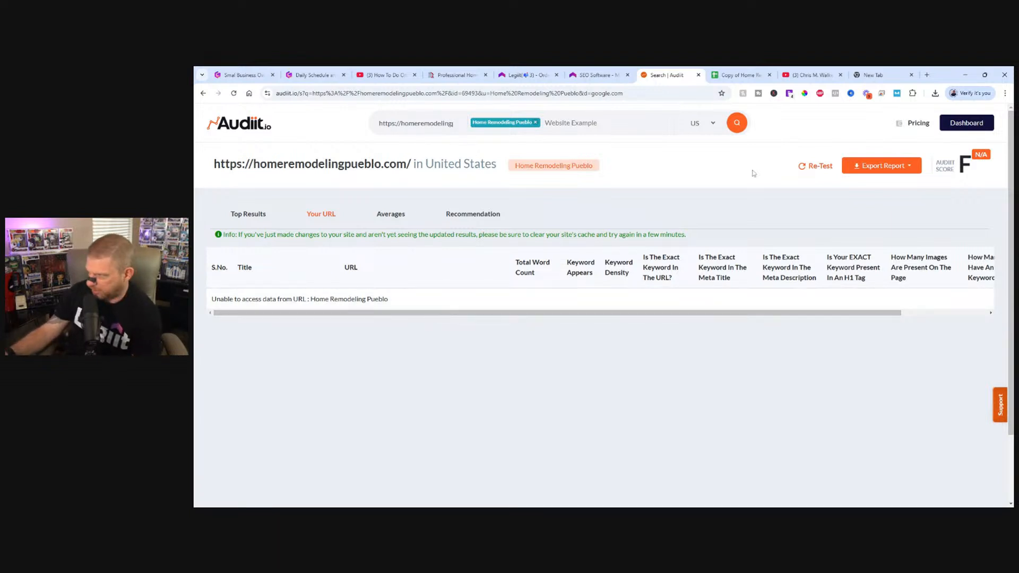
{"action": "left_click", "coordinate": [815, 166]}
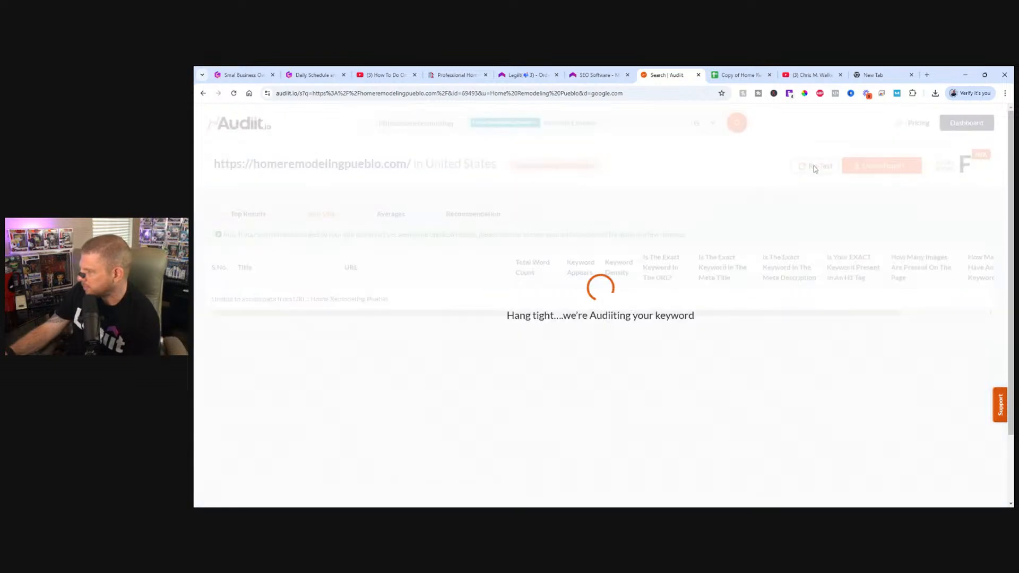
Switch to Legiit's keyword audit and examine its Your URL results for homeremodelingpueblo.com.
{"action": "left_click", "coordinate": [594, 75]}
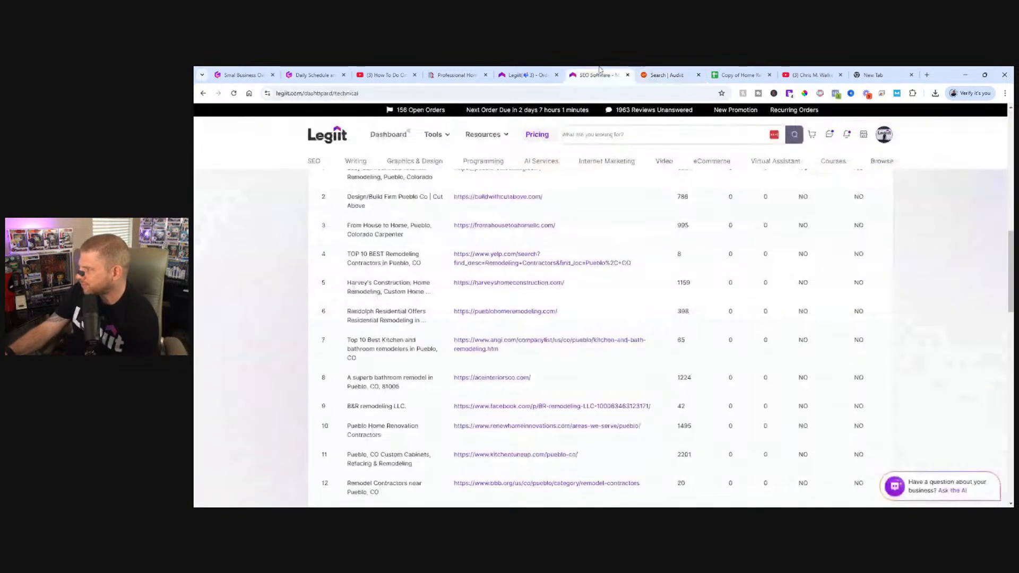
{"action": "scroll", "coordinate": [509, 329], "scroll_direction": "up", "scroll_amount": 8}
{"action": "scroll", "coordinate": [448, 449], "scroll_direction": "down", "scroll_amount": 5}
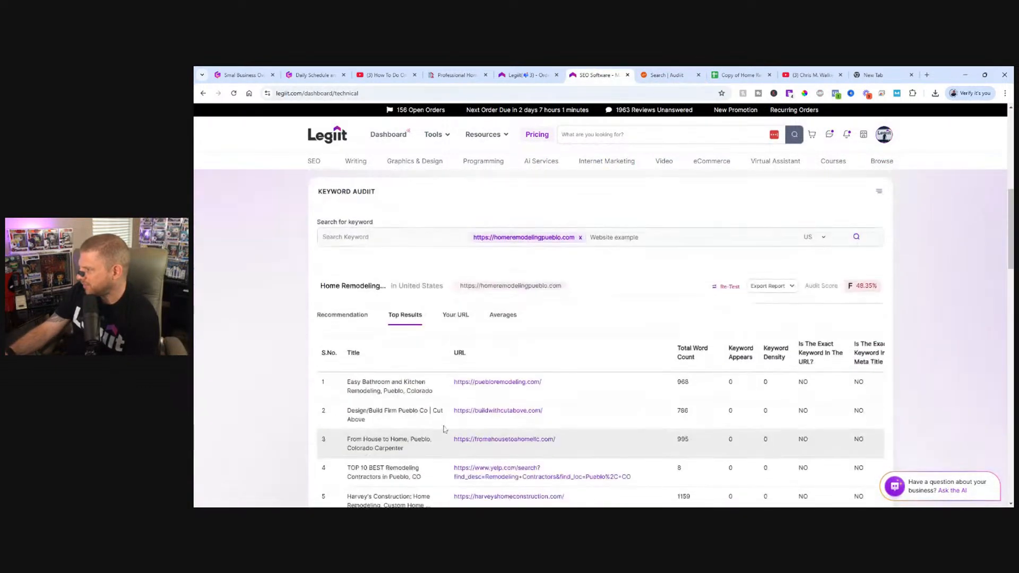
{"action": "left_click", "coordinate": [456, 316]}
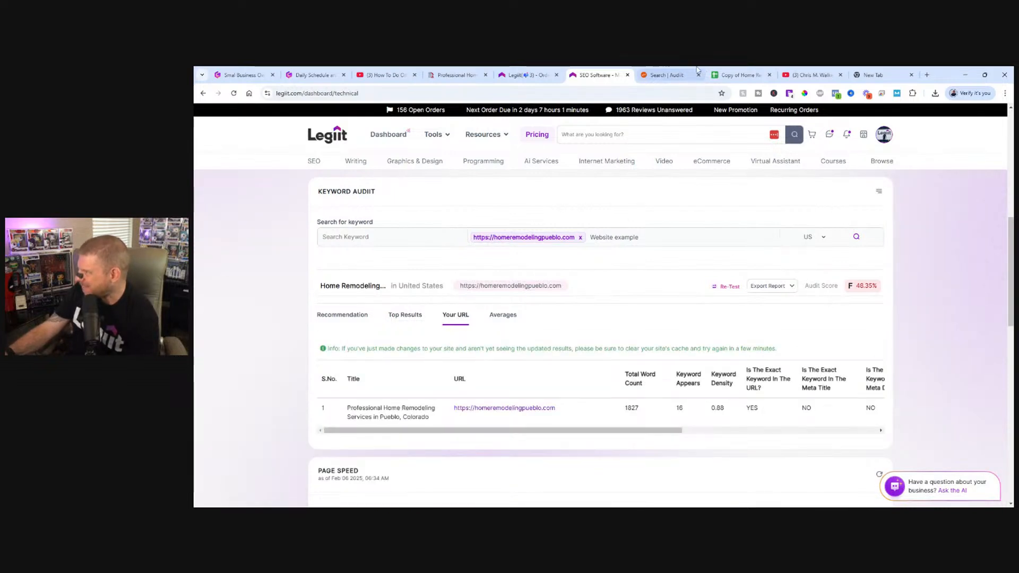
Return to the Audiit re-test and choose to stay on the page while it runs.
{"action": "left_click", "coordinate": [670, 75]}
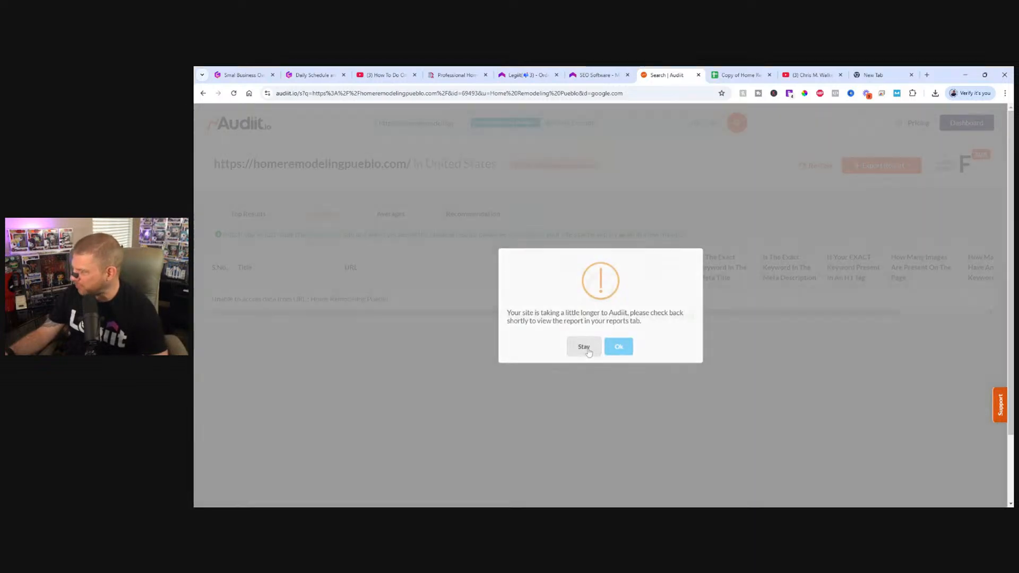
{"action": "left_click", "coordinate": [584, 346]}
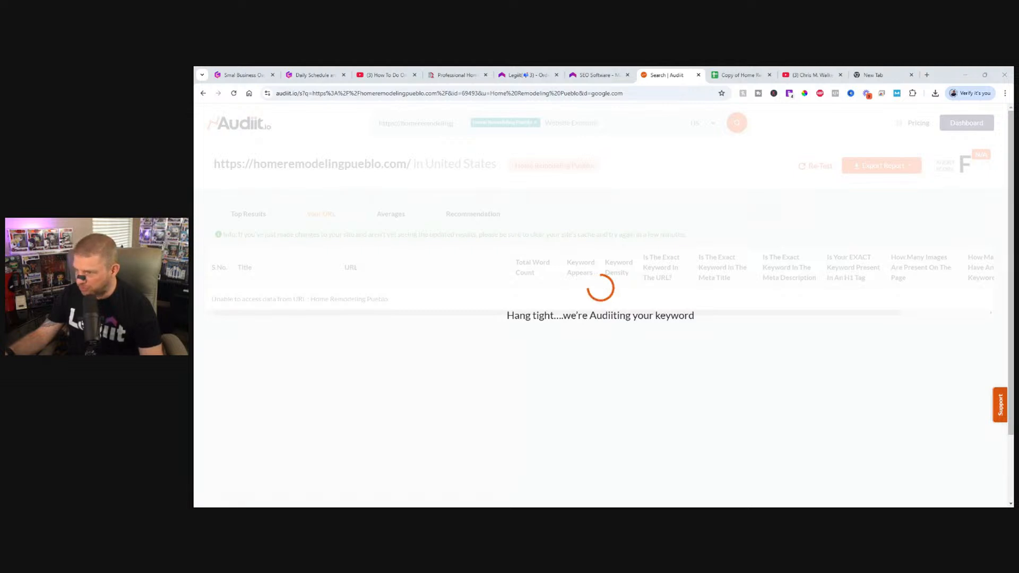
Look over the Home Remodeling Pueblo website's homepage and its remodeling service sections.
{"action": "left_click", "coordinate": [456, 74]}
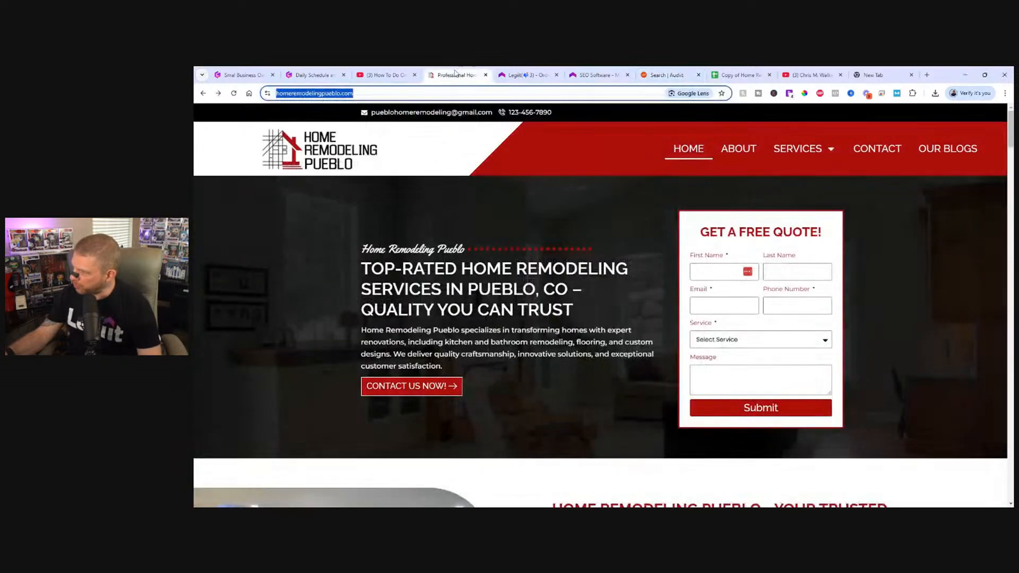
{"action": "scroll", "coordinate": [418, 384], "scroll_direction": "down", "scroll_amount": 20}
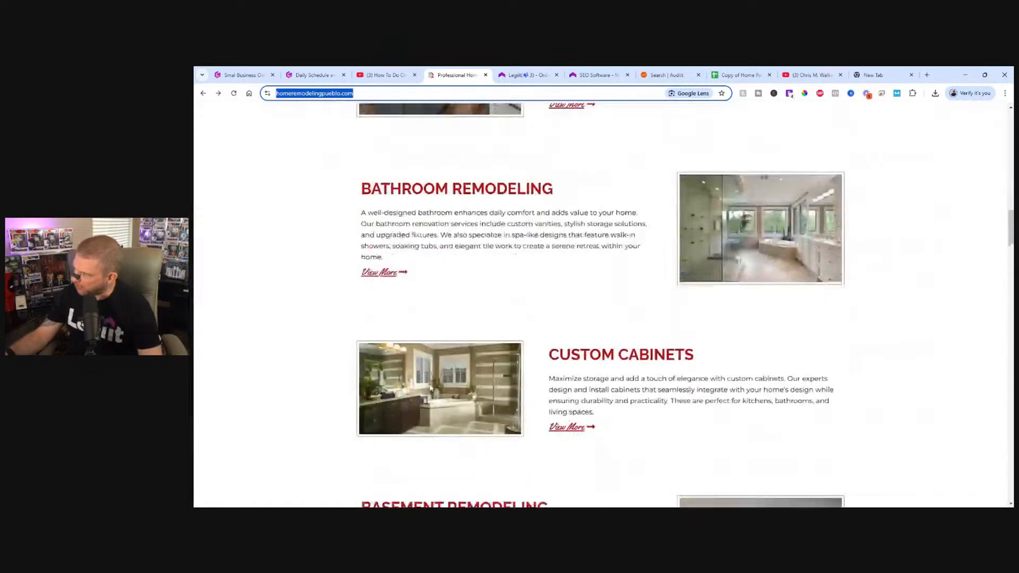
{"action": "scroll", "coordinate": [461, 311], "scroll_direction": "up", "scroll_amount": 4}
{"action": "scroll", "coordinate": [460, 319], "scroll_direction": "up", "scroll_amount": 15}
Switch back to Audiit and check the Your URL results of the re-tested report.
{"action": "left_click", "coordinate": [664, 74]}
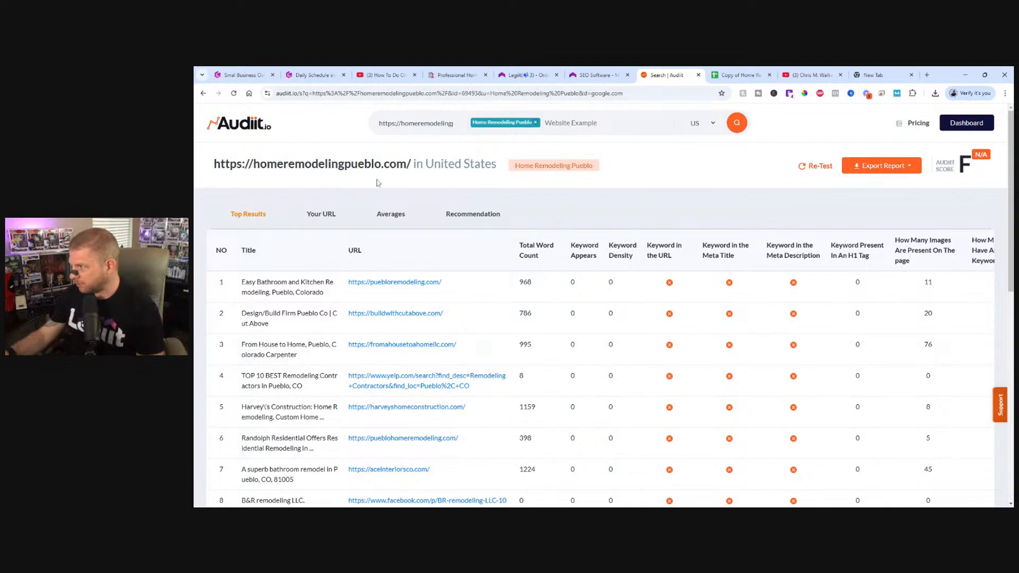
{"action": "left_click", "coordinate": [328, 221]}
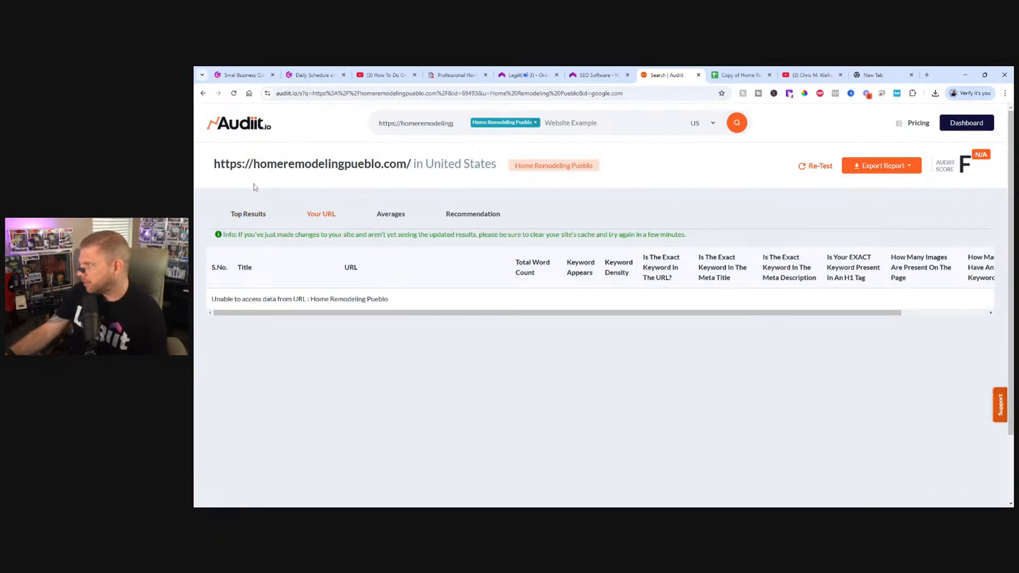
Remove the Yelp "TOP 10 BEST Remodeling Contractors" page and the B&R remodeling LLC. Facebook page from the re-tested top results.
{"action": "left_click", "coordinate": [236, 216]}
{"action": "scroll", "coordinate": [292, 298], "scroll_direction": "down", "scroll_amount": 1}
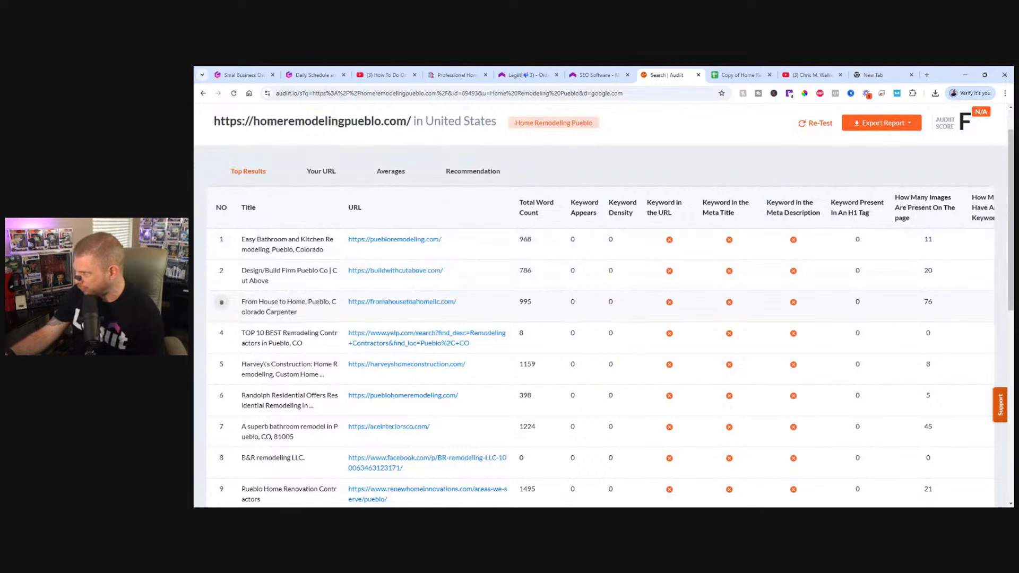
{"action": "left_click", "coordinate": [222, 334]}
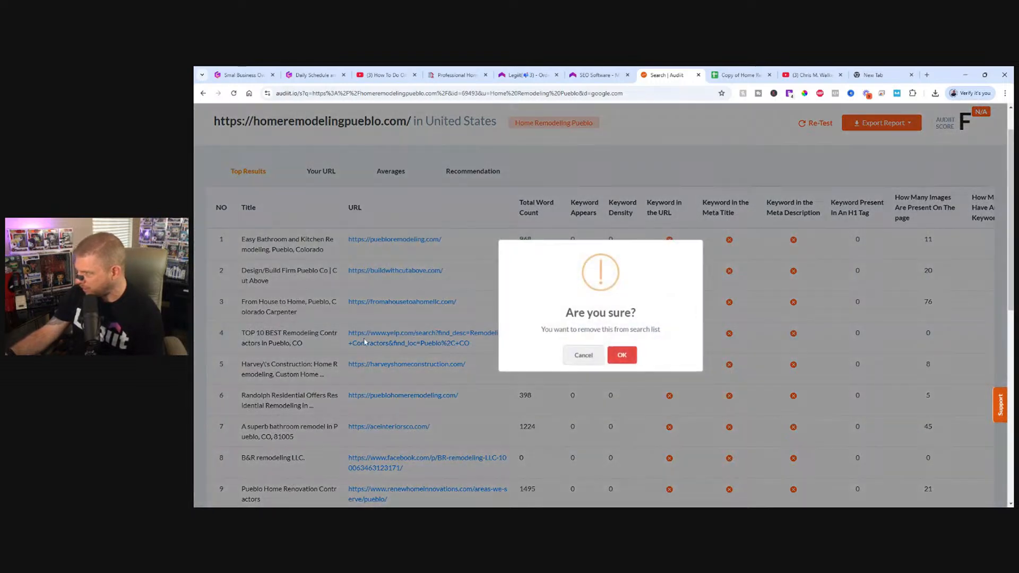
{"action": "left_click", "coordinate": [622, 354]}
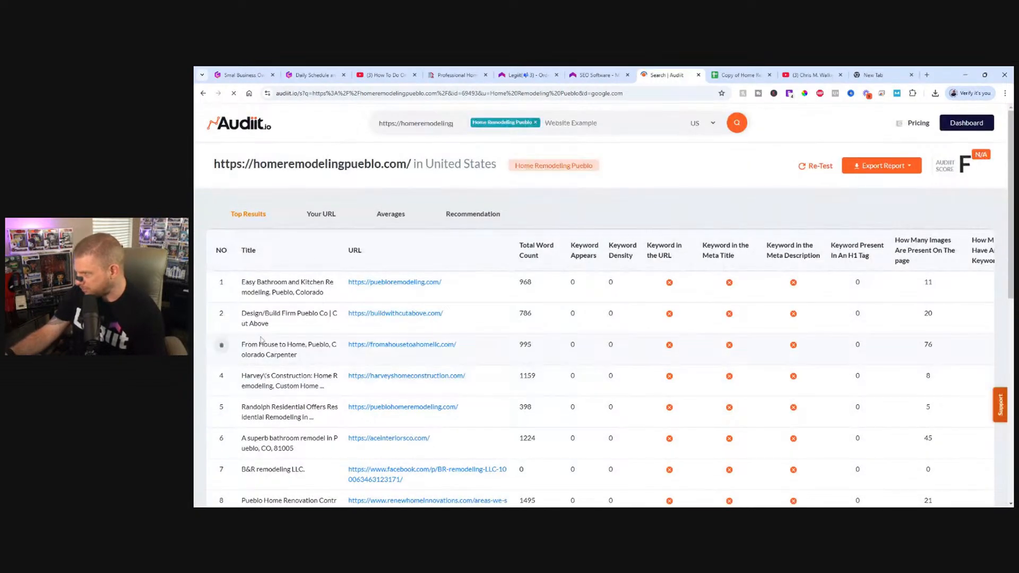
{"action": "scroll", "coordinate": [244, 319], "scroll_direction": "down", "scroll_amount": 3}
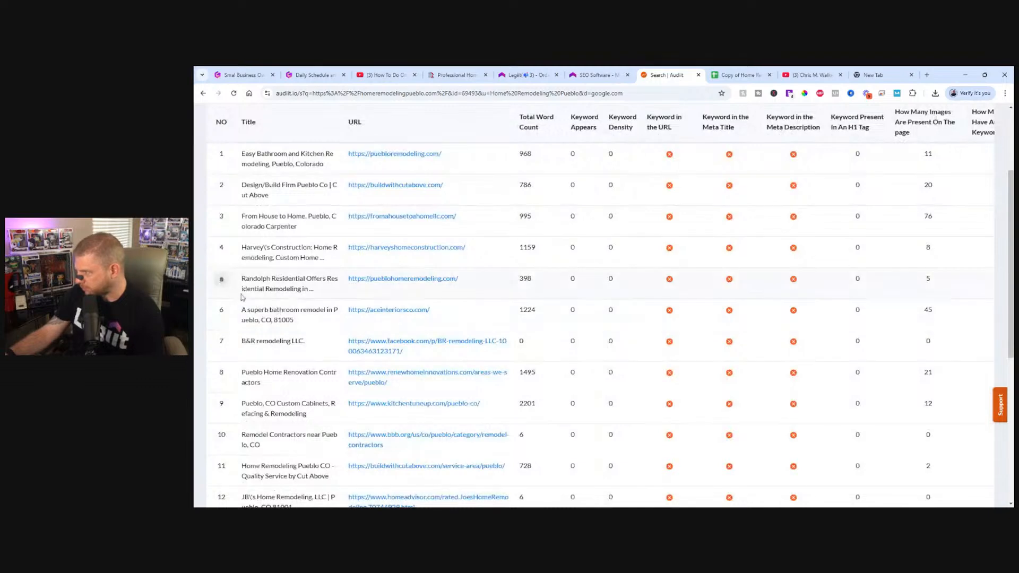
{"action": "left_click", "coordinate": [221, 343]}
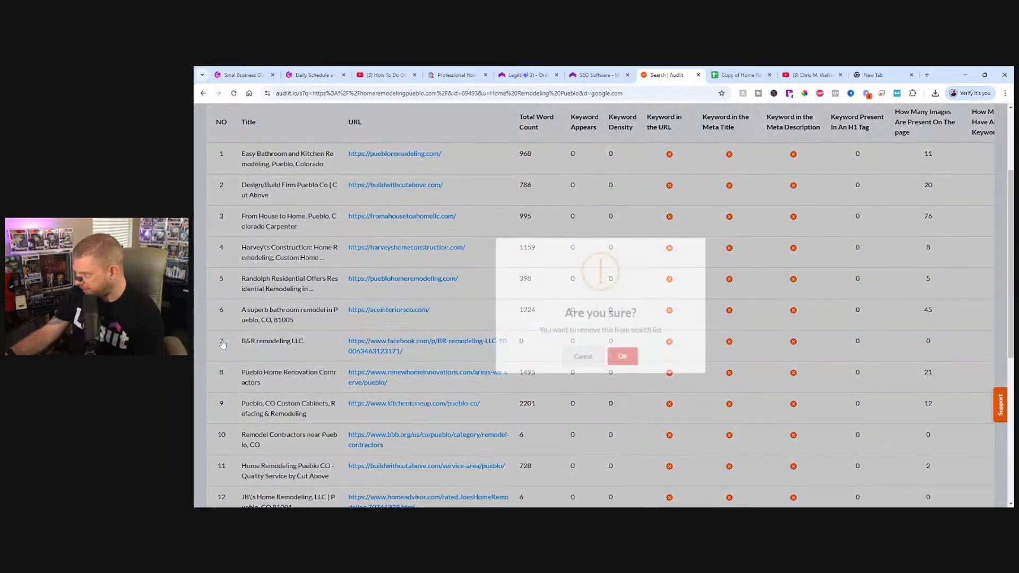
{"action": "left_click", "coordinate": [621, 354]}
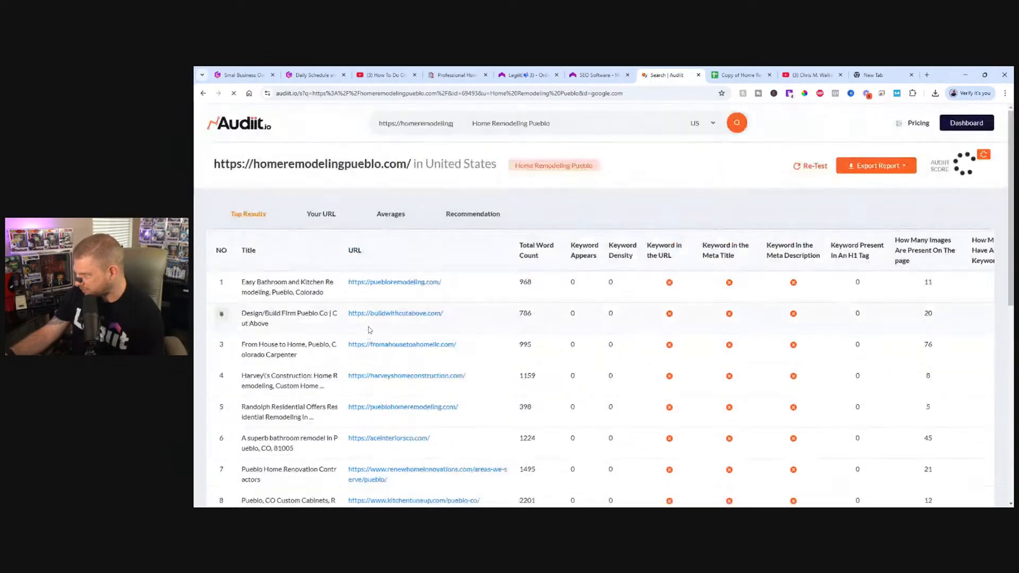
Remove the BBB "Remodel Contractors near Pueblo, CO" page and the HomeAdvisor listing from the top results.
{"action": "scroll", "coordinate": [223, 329], "scroll_direction": "down", "scroll_amount": 5}
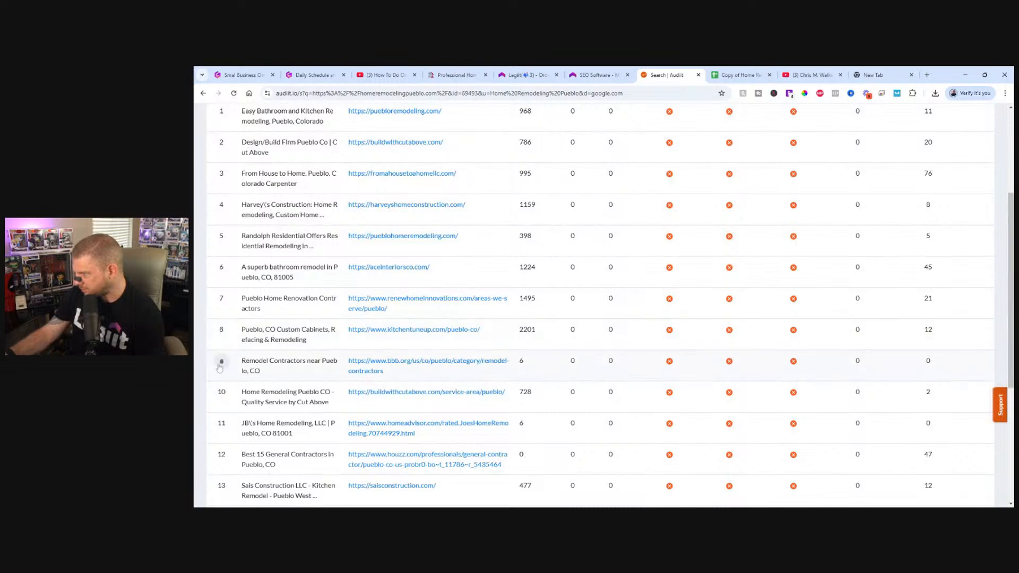
{"action": "left_click", "coordinate": [222, 361]}
{"action": "left_click", "coordinate": [620, 353]}
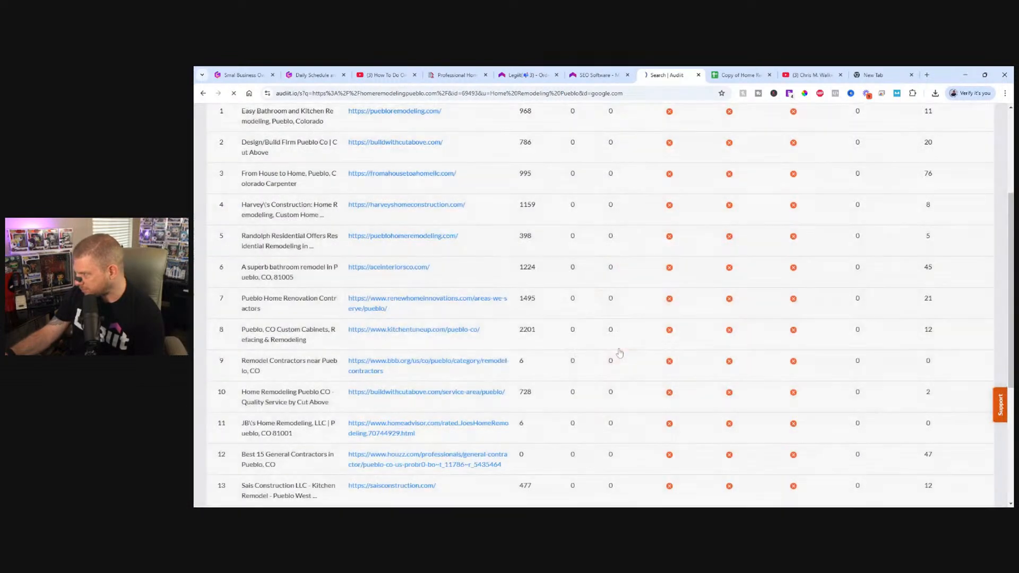
{"action": "scroll", "coordinate": [483, 355], "scroll_direction": "down", "scroll_amount": 6}
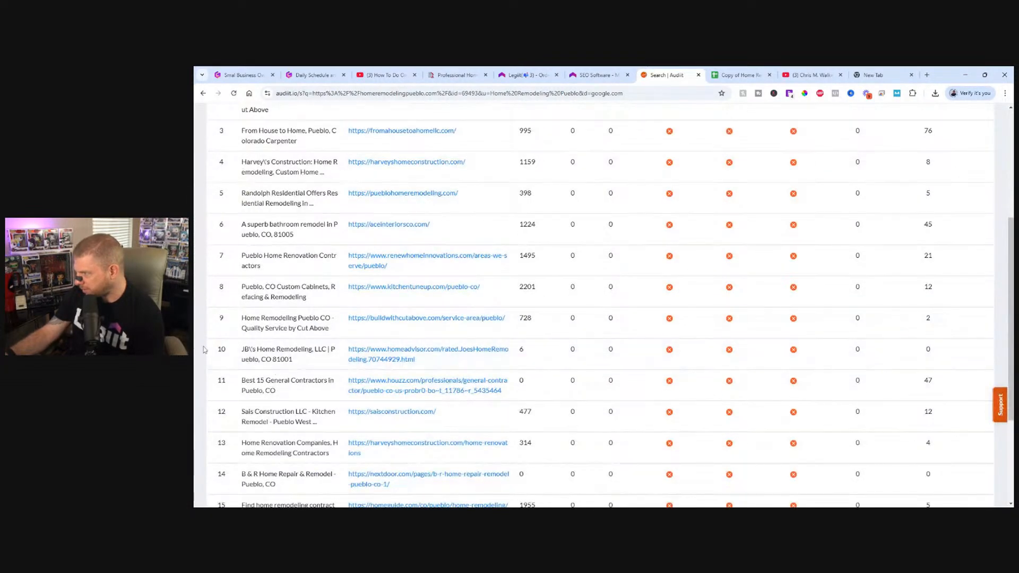
{"action": "left_click", "coordinate": [223, 354]}
{"action": "left_click", "coordinate": [620, 353]}
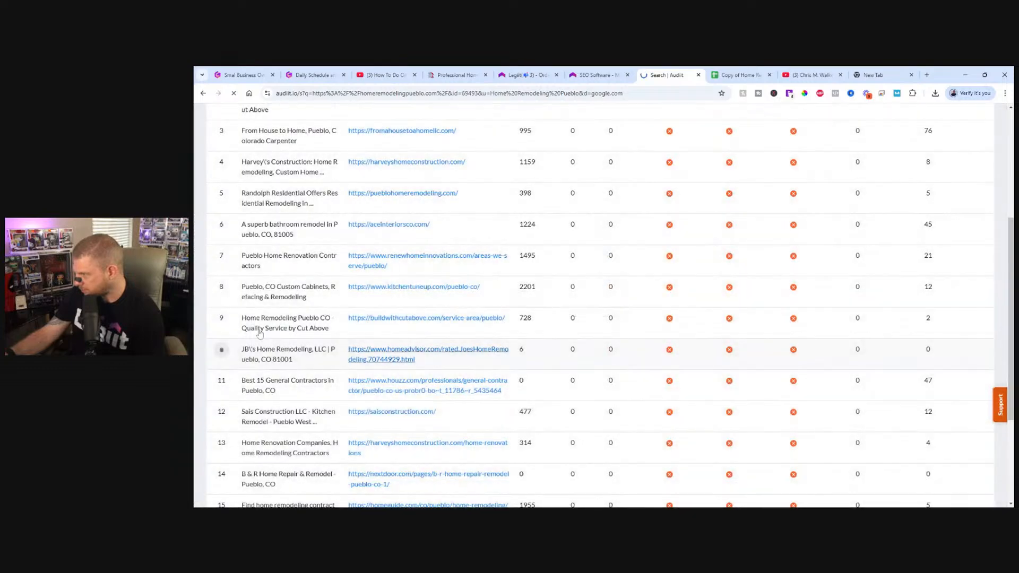
Remove the Houzz "Best 15 General Contractors in Pueblo, CO" page and the Nextdoor B & R Home Repair & Remodel page from the top results.
{"action": "scroll", "coordinate": [276, 341], "scroll_direction": "down", "scroll_amount": 3}
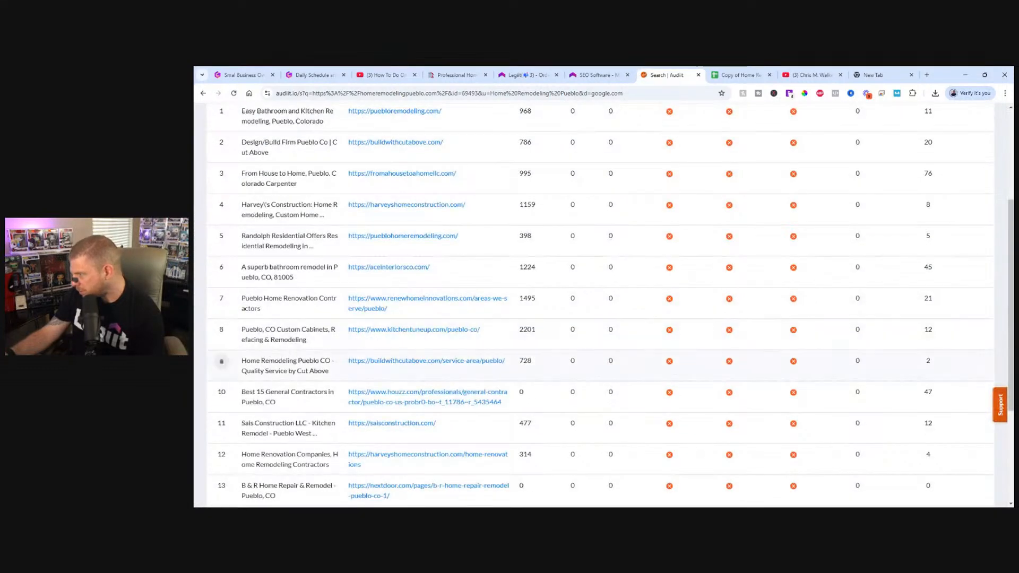
{"action": "left_click", "coordinate": [222, 393]}
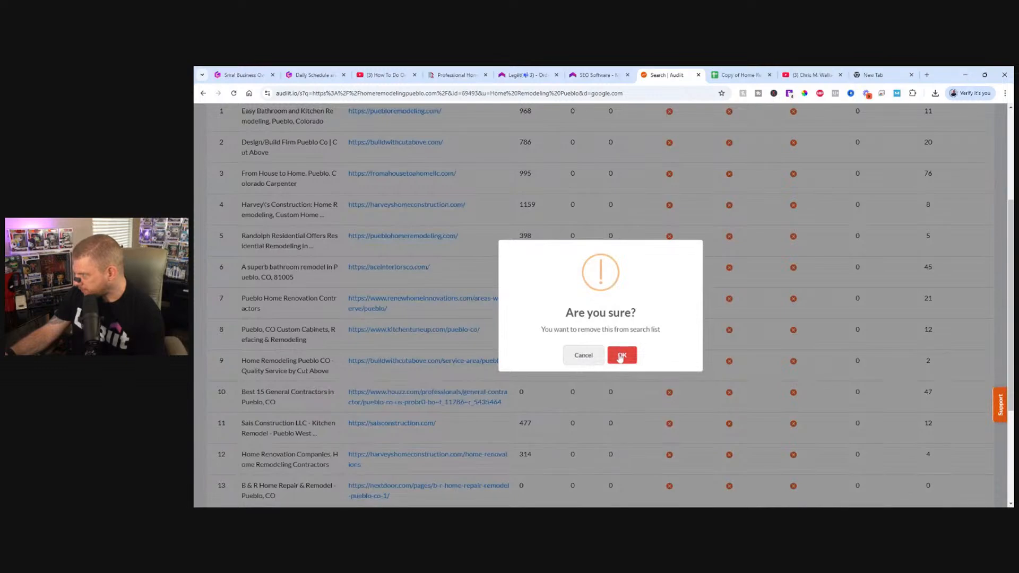
{"action": "left_click", "coordinate": [621, 356]}
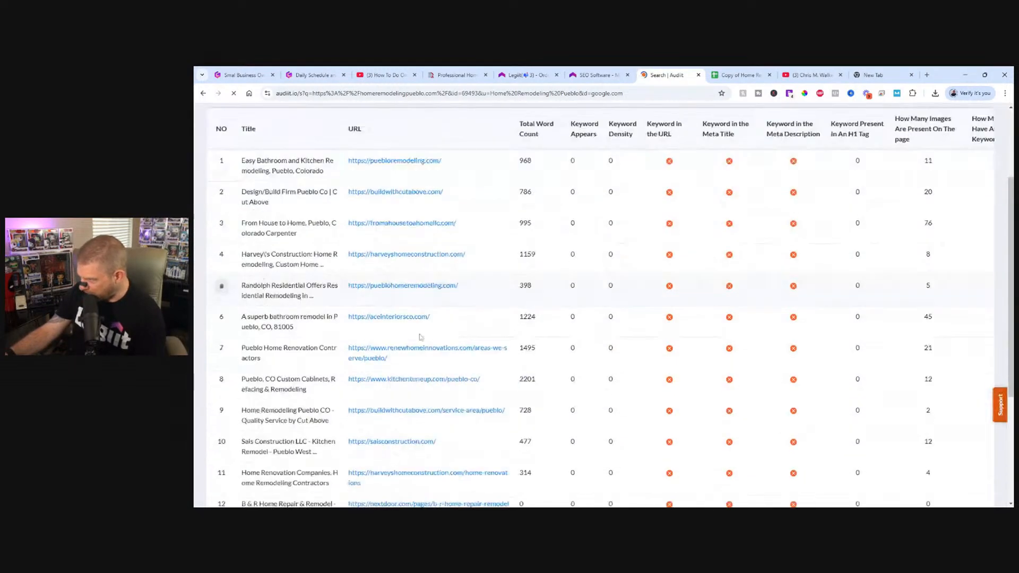
{"action": "scroll", "coordinate": [420, 337], "scroll_direction": "down", "scroll_amount": 3}
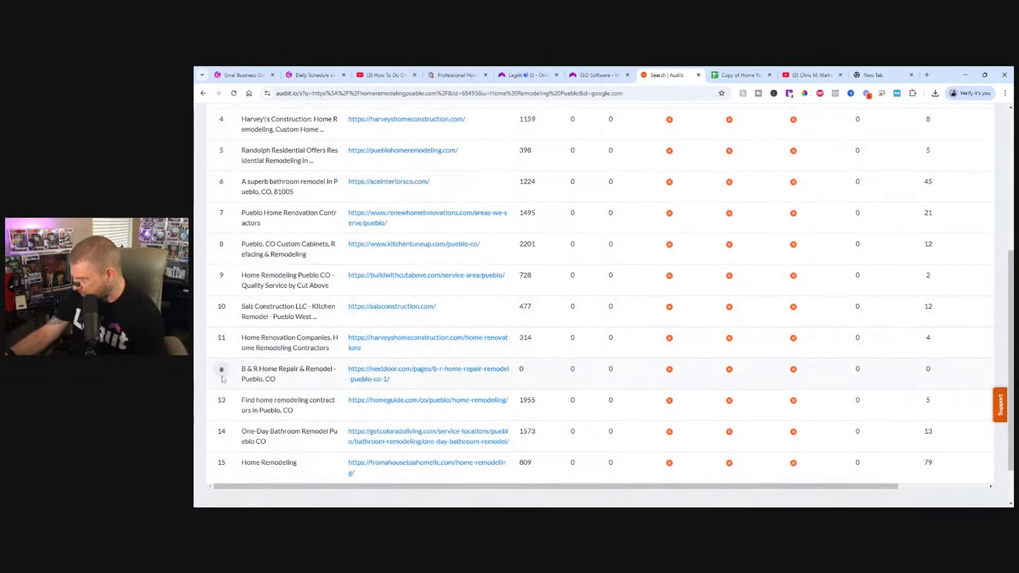
{"action": "left_click", "coordinate": [223, 370]}
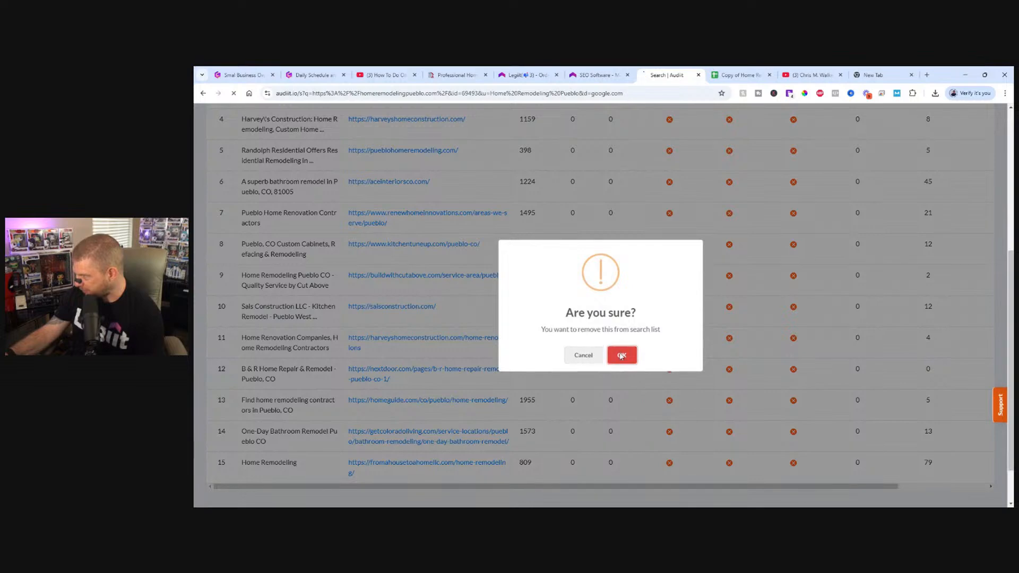
{"action": "left_click", "coordinate": [620, 355]}
Review the remaining competitor URLs in the top results for any further directory listings.
{"action": "scroll", "coordinate": [406, 423], "scroll_direction": "down", "scroll_amount": 6}
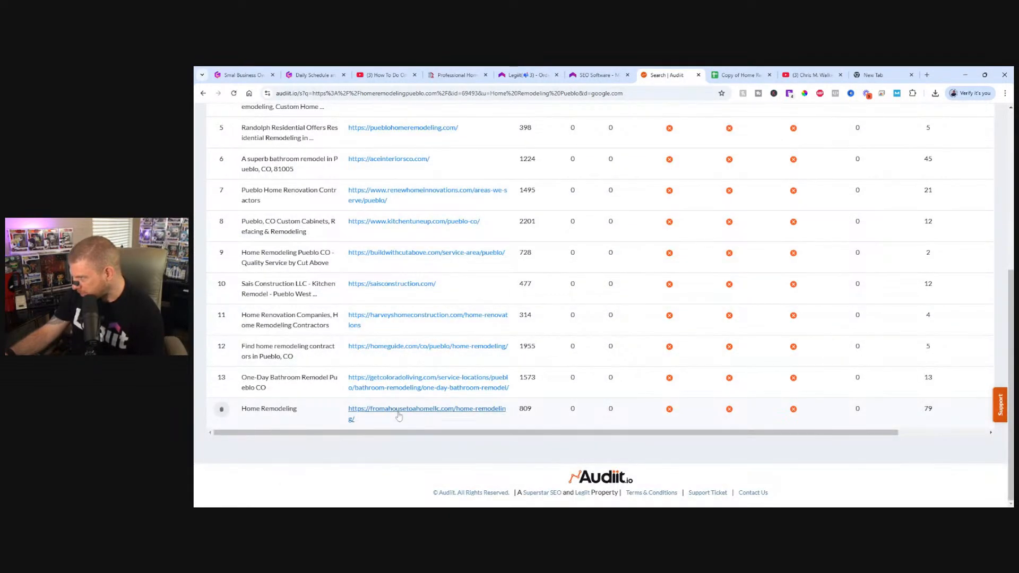
{"action": "scroll", "coordinate": [379, 341], "scroll_direction": "up", "scroll_amount": 3}
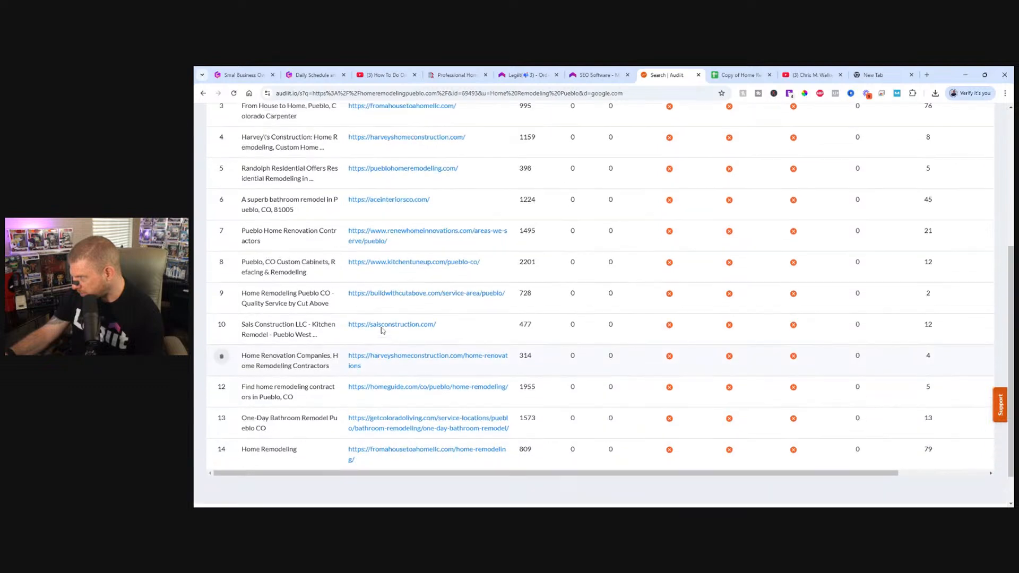
{"action": "scroll", "coordinate": [405, 340], "scroll_direction": "down", "scroll_amount": 3}
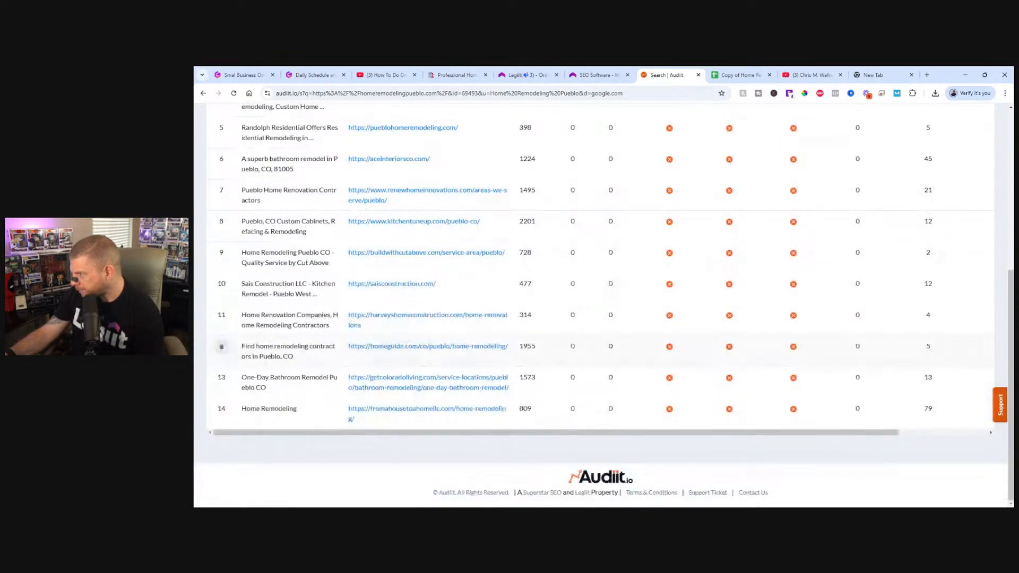
{"action": "scroll", "coordinate": [431, 354], "scroll_direction": "up", "scroll_amount": 3}
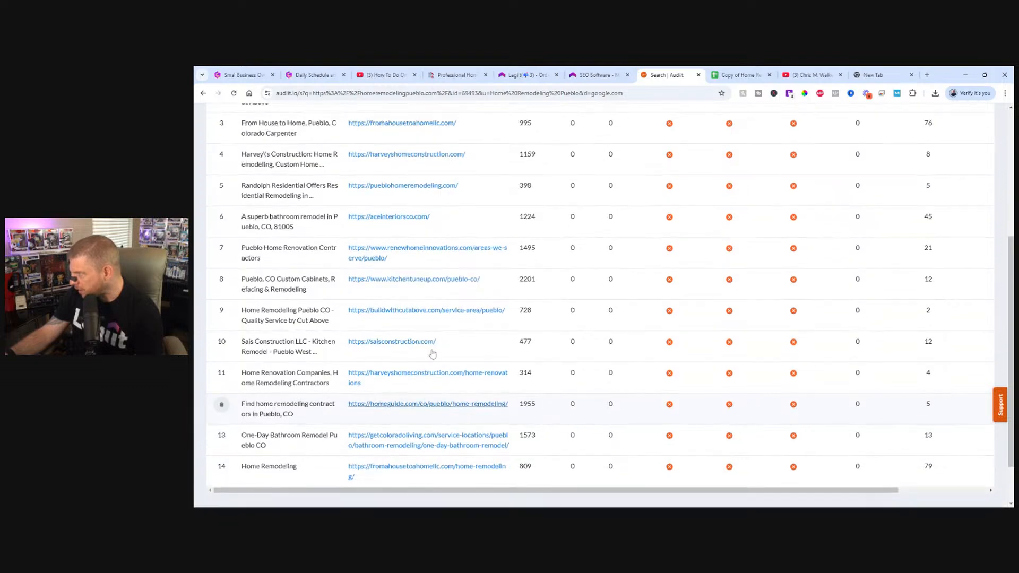
{"action": "scroll", "coordinate": [432, 354], "scroll_direction": "up", "scroll_amount": 3}
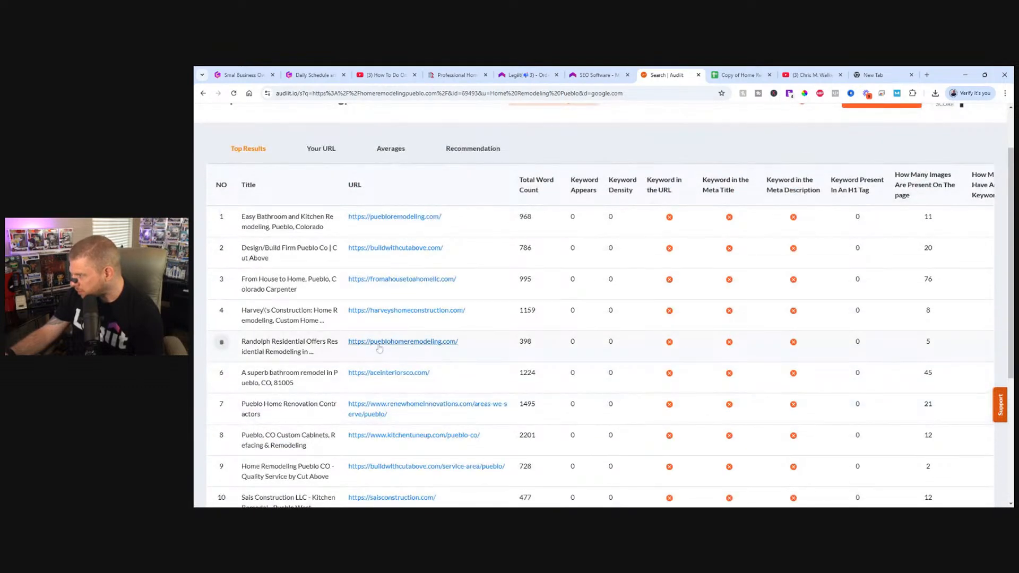
{"action": "scroll", "coordinate": [379, 348], "scroll_direction": "up", "scroll_amount": 1}
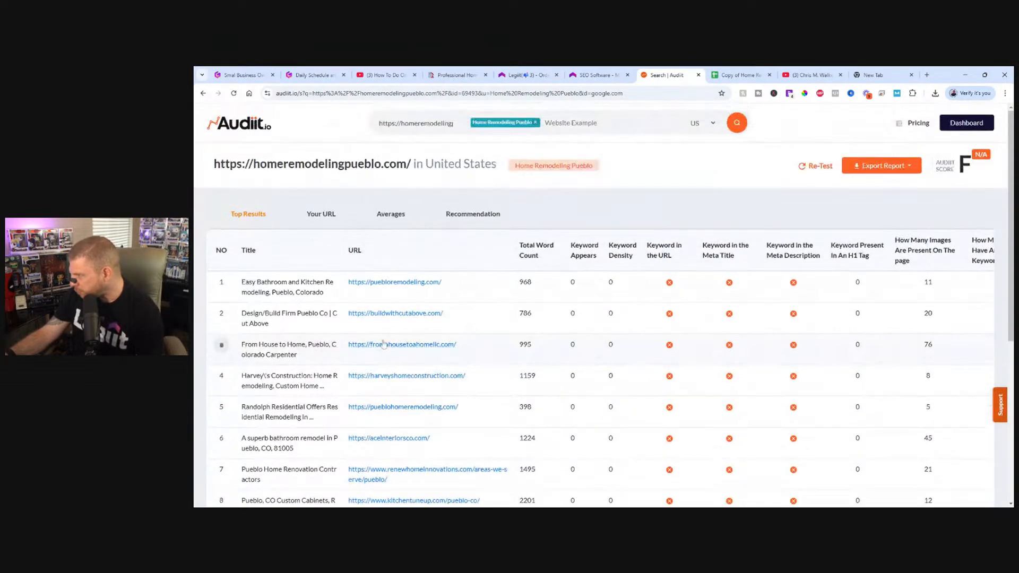
{"action": "scroll", "coordinate": [383, 354], "scroll_direction": "down", "scroll_amount": 2}
{"action": "scroll", "coordinate": [384, 357], "scroll_direction": "up", "scroll_amount": 3}
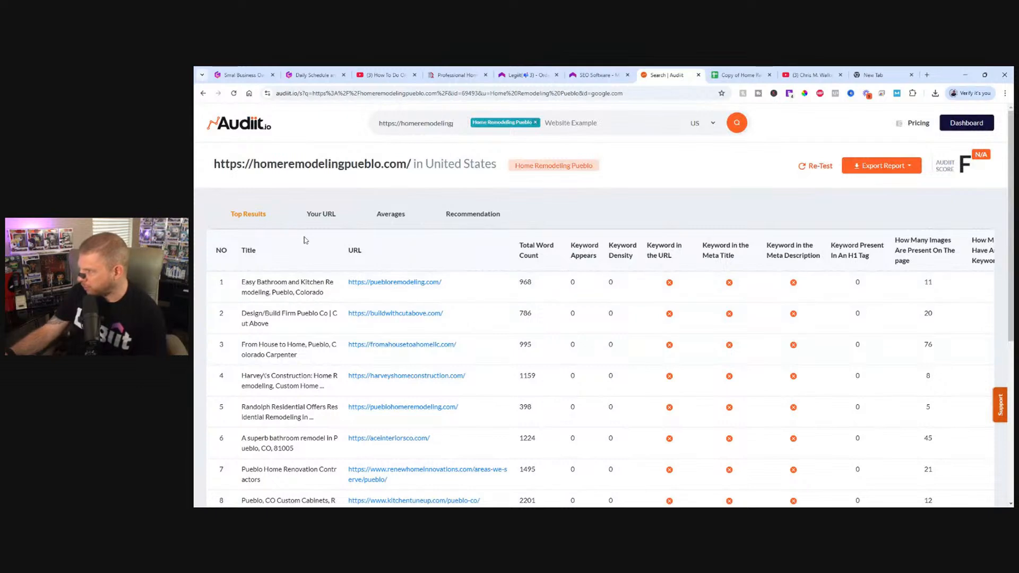
Compare the competitor averages in Audiit with the Your URL results of Legiit's keyword audit.
{"action": "left_click", "coordinate": [407, 213]}
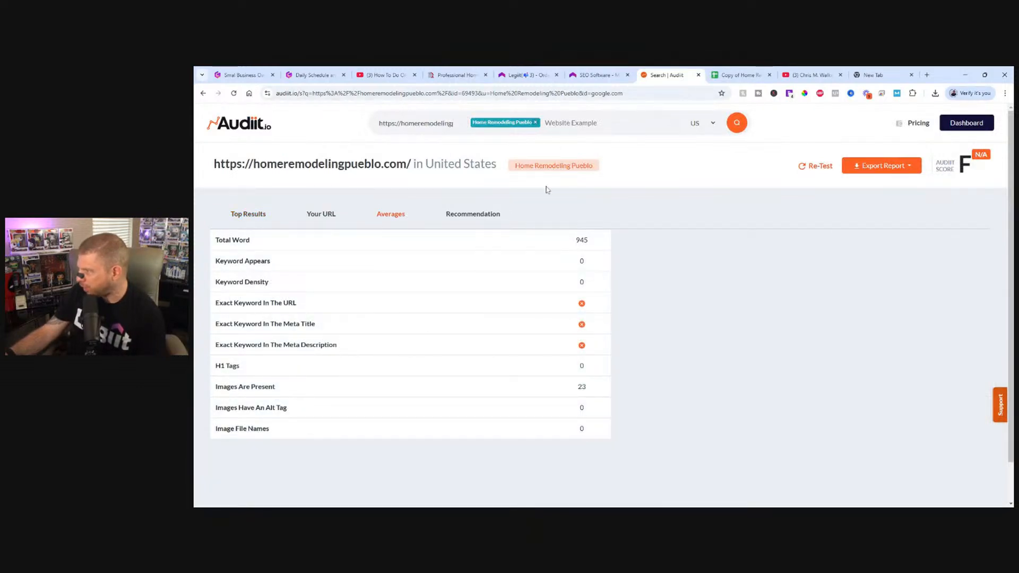
{"action": "left_click", "coordinate": [605, 73]}
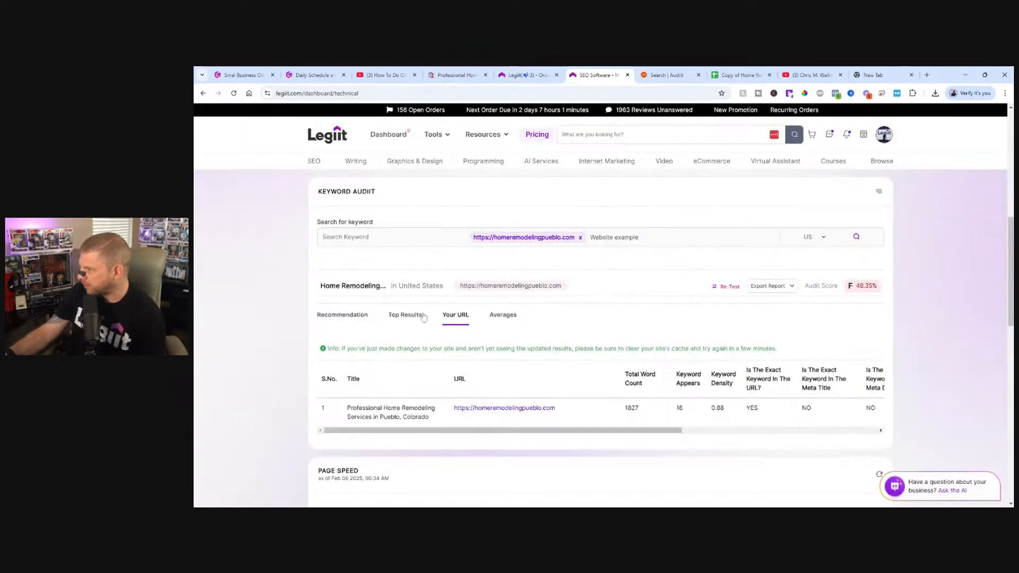
{"action": "scroll", "coordinate": [425, 312], "scroll_direction": "down", "scroll_amount": 3}
{"action": "scroll", "coordinate": [425, 311], "scroll_direction": "up", "scroll_amount": 2}
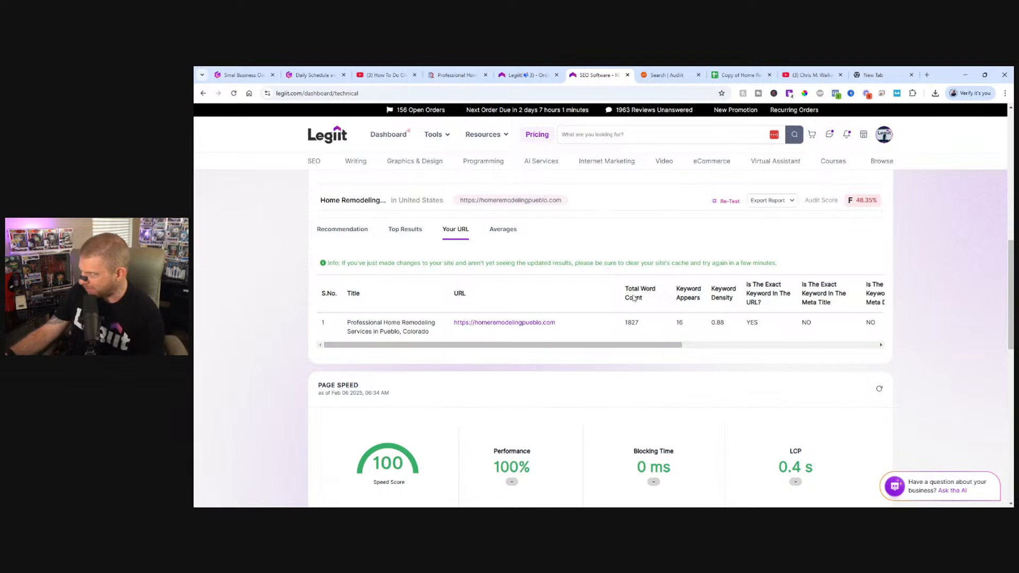
{"action": "left_click", "coordinate": [658, 76]}
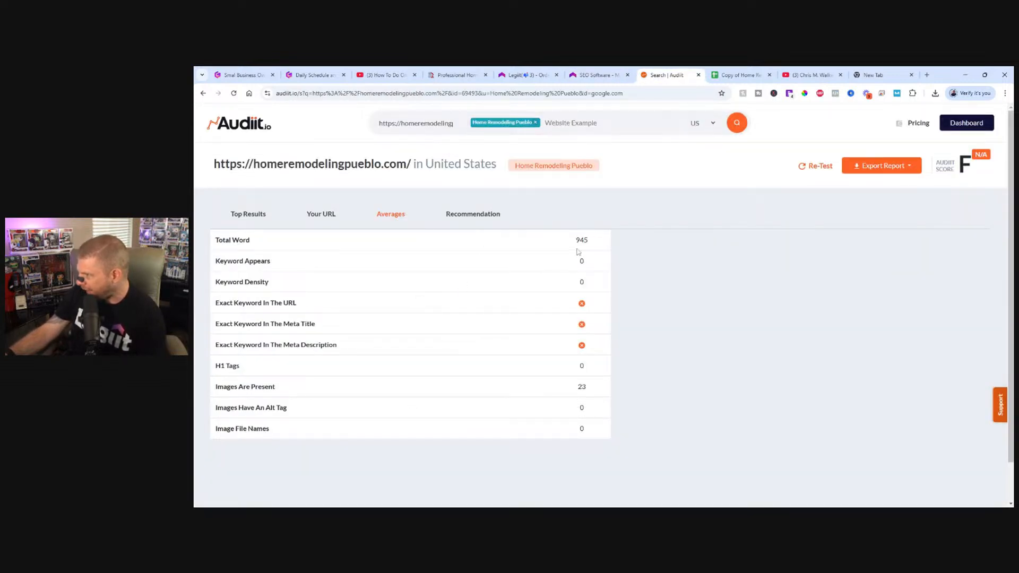
{"action": "left_click", "coordinate": [594, 74]}
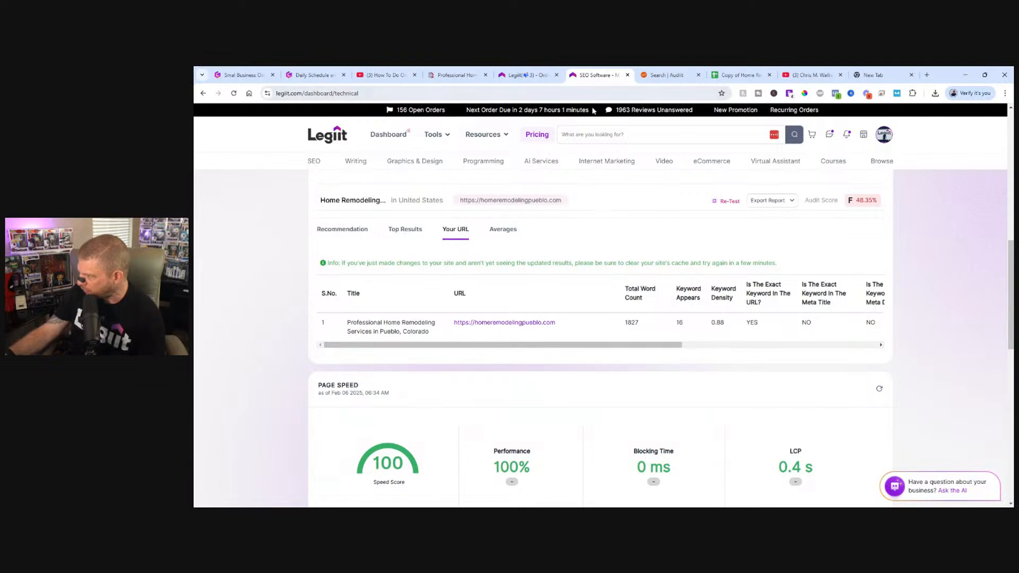
{"action": "left_click", "coordinate": [663, 75]}
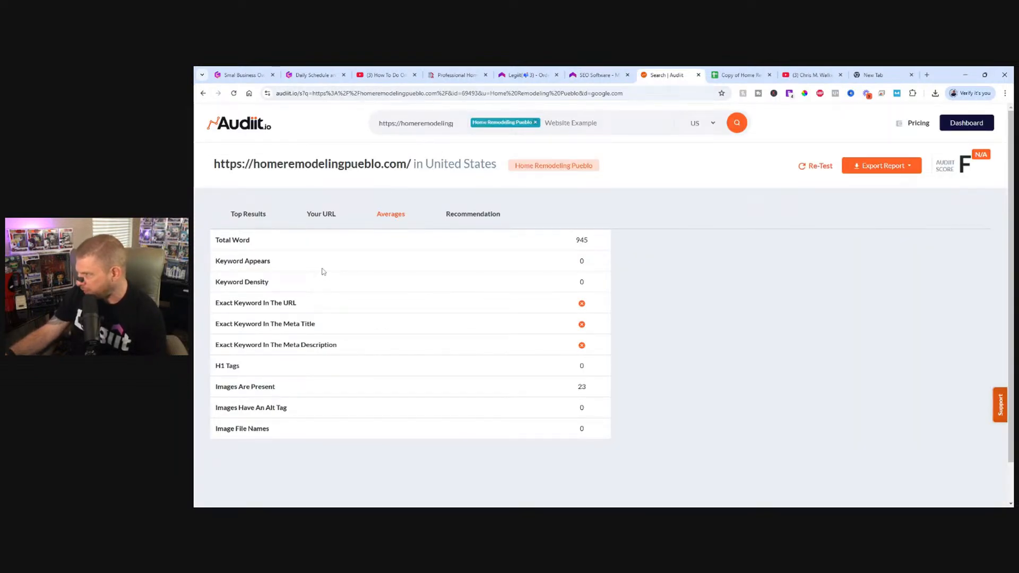
{"action": "left_click", "coordinate": [589, 72]}
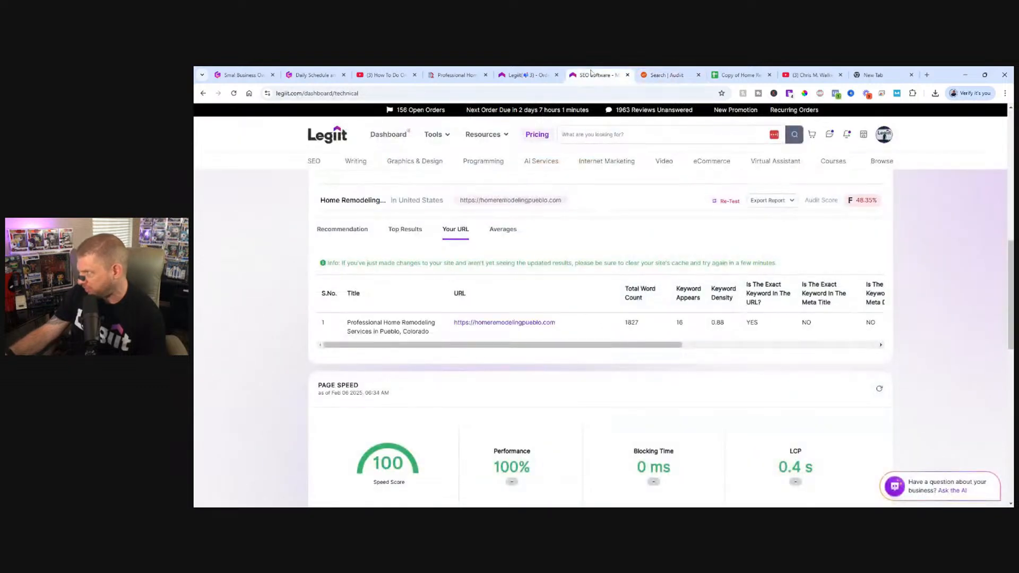
{"action": "left_click", "coordinate": [683, 73]}
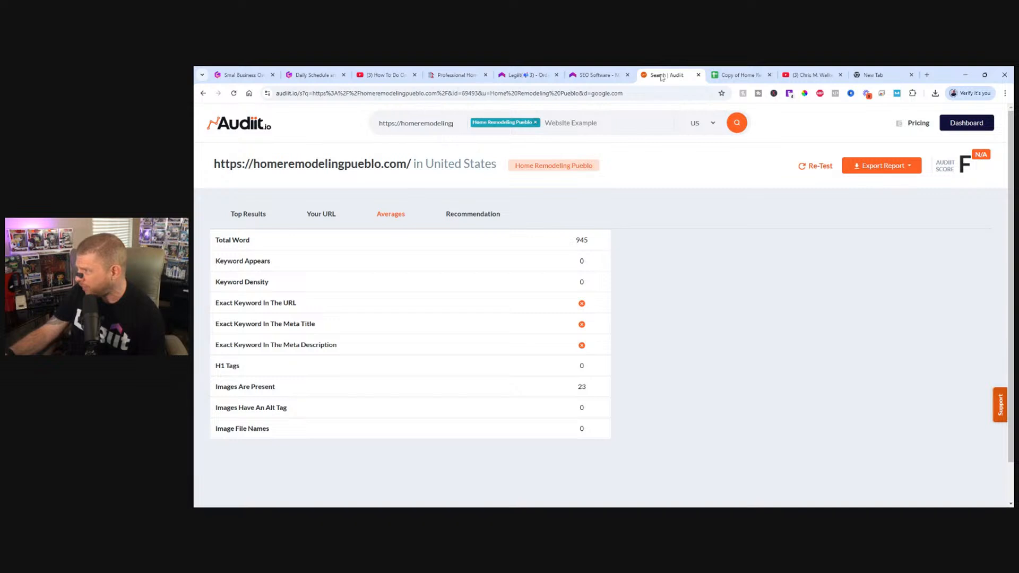
Switch to the Home Remodeling Pueblo homepage and search the page for "home remodeling pueblo".
{"action": "left_click", "coordinate": [461, 74]}
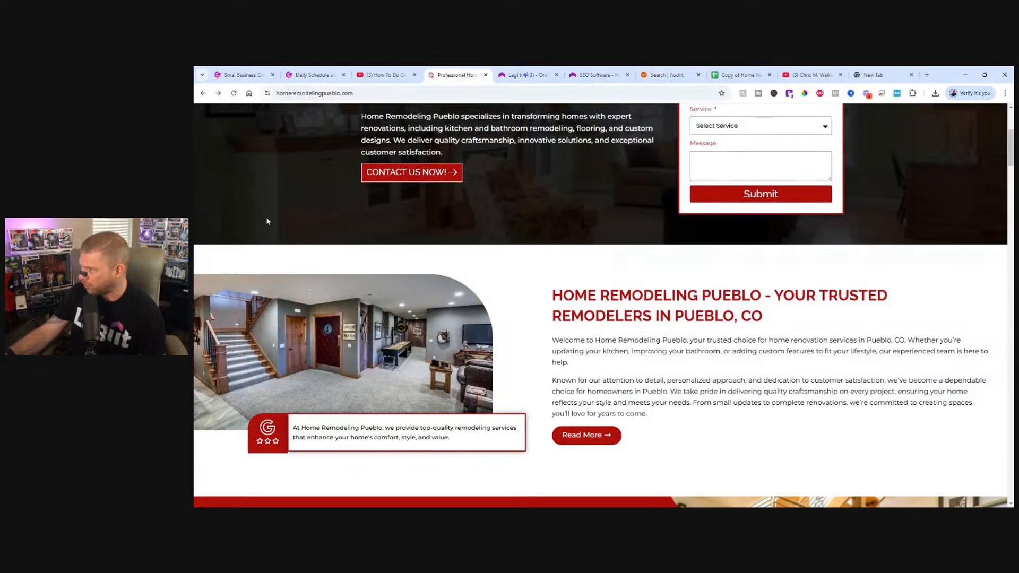
{"action": "scroll", "coordinate": [276, 220], "scroll_direction": "up", "scroll_amount": 4}
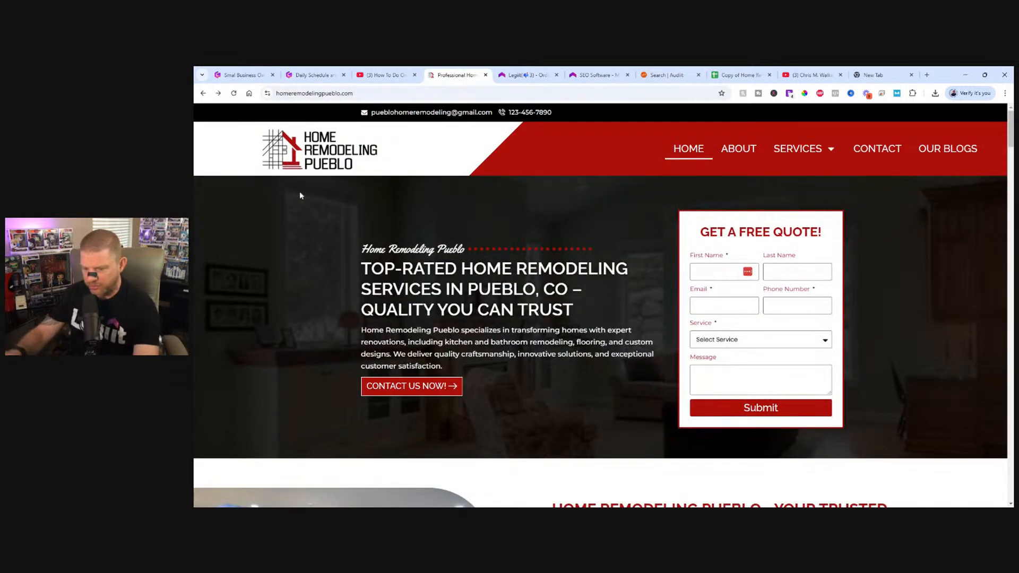
{"action": "key", "text": "ctrl+f"}
{"action": "type", "text": "home rem"}
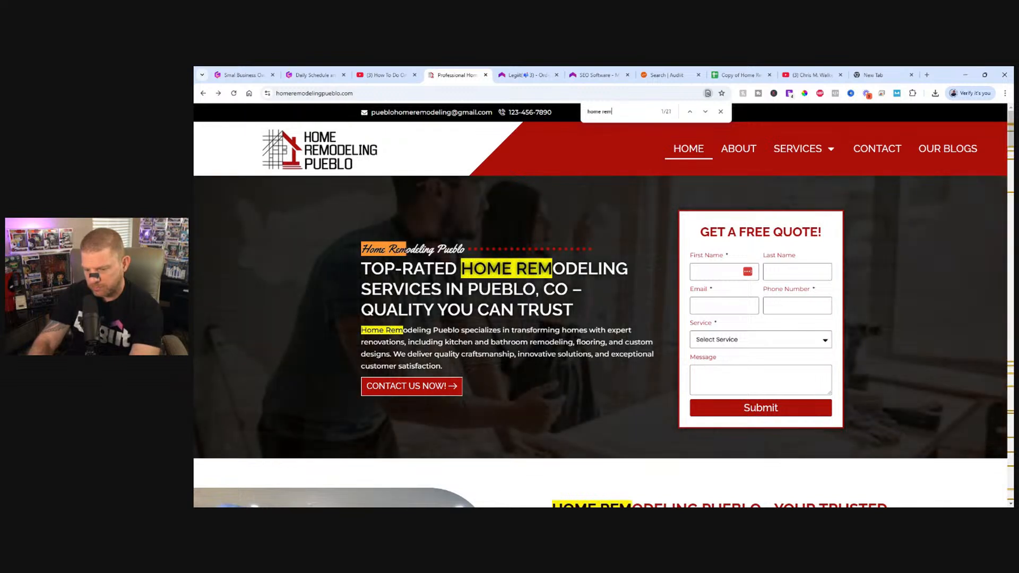
{"action": "type", "text": "odeling pueblo"}
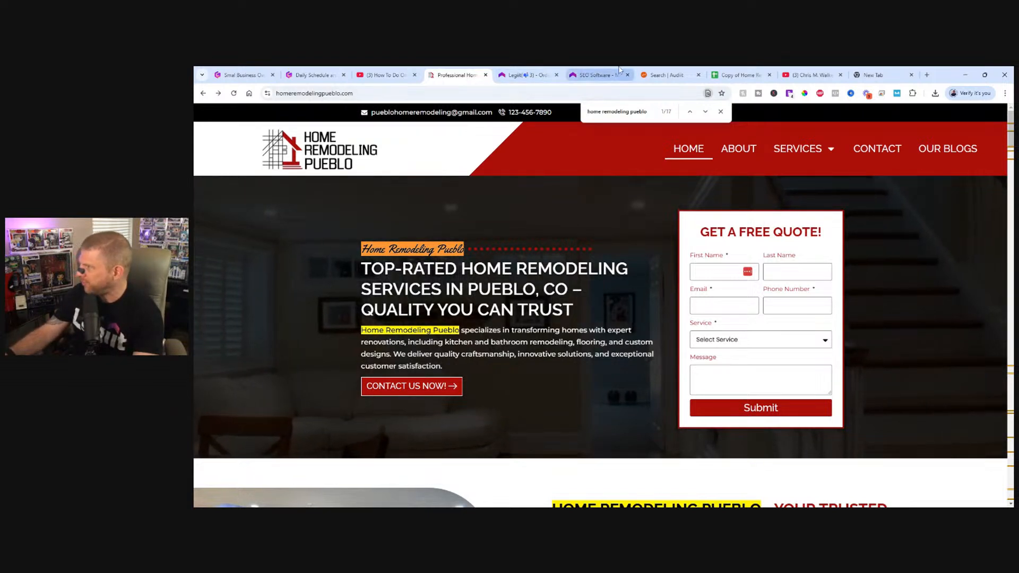
Compare Audiit's average keyword figures with the keyword matches highlighted on the homepage.
{"action": "left_click", "coordinate": [664, 74]}
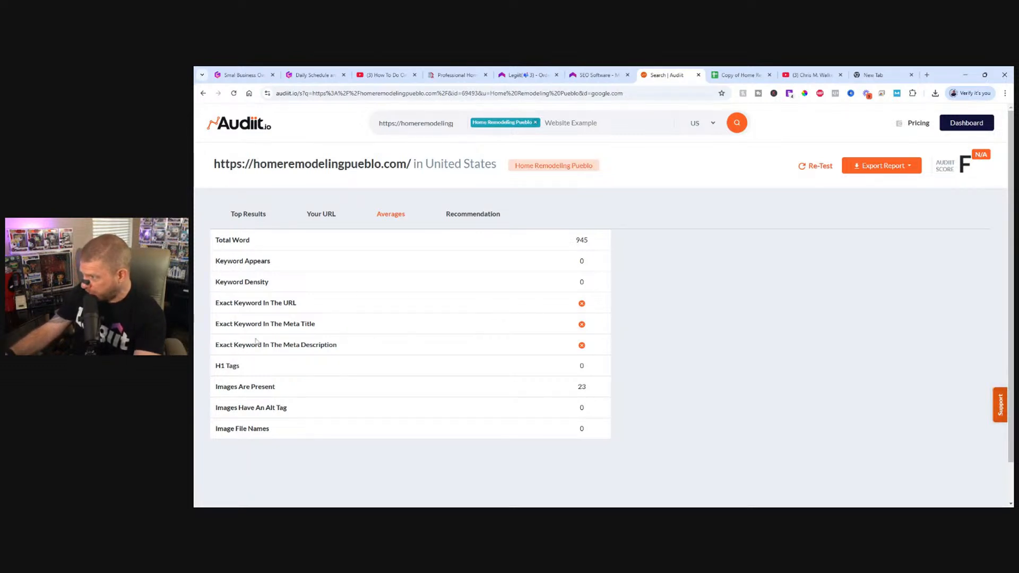
{"action": "left_click", "coordinate": [446, 75]}
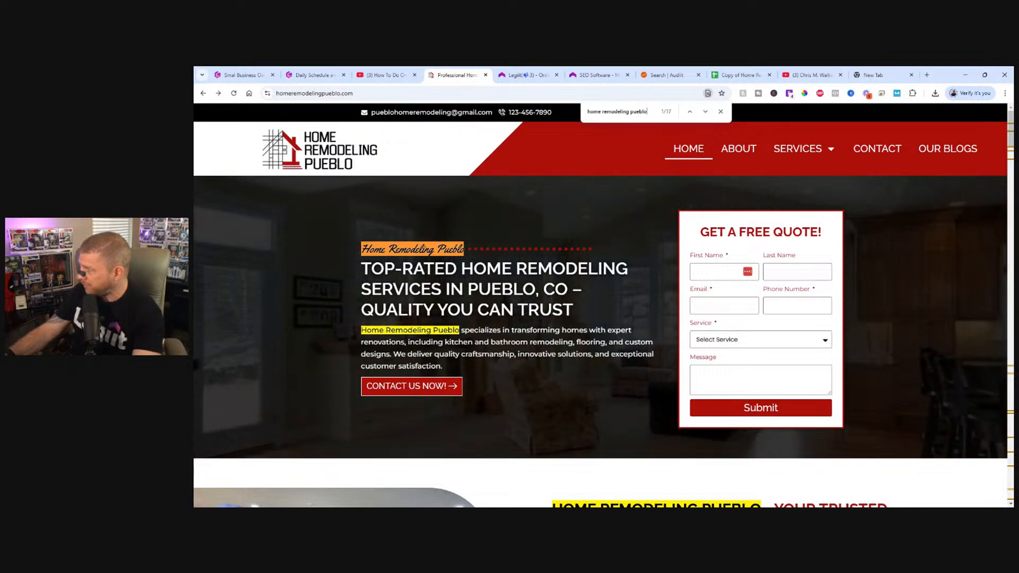
{"action": "left_click", "coordinate": [664, 74]}
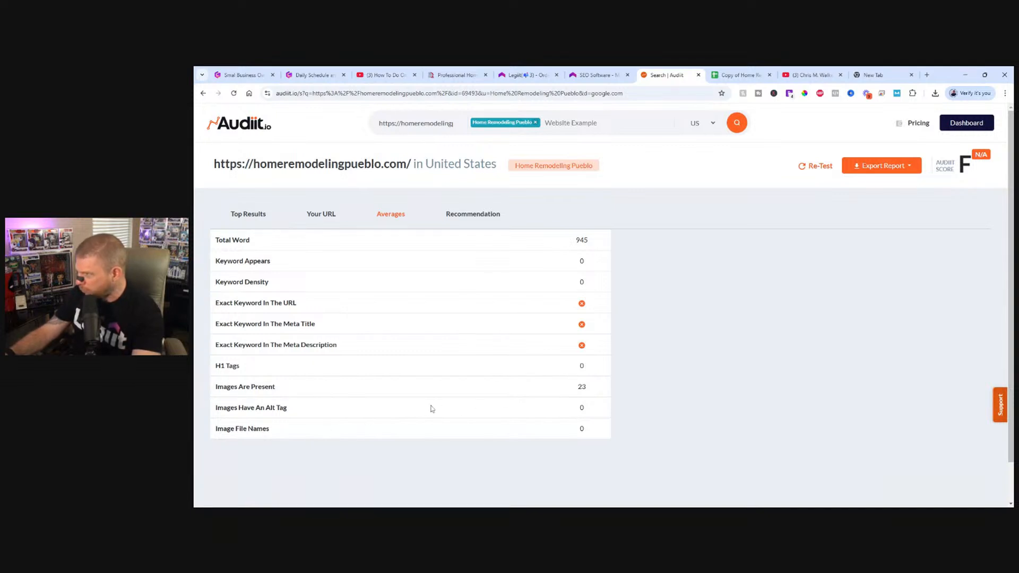
Return to the Home Remodeling Pueblo homepage, close the page search and move its tab into a separate browser window.
{"action": "left_click", "coordinate": [460, 75]}
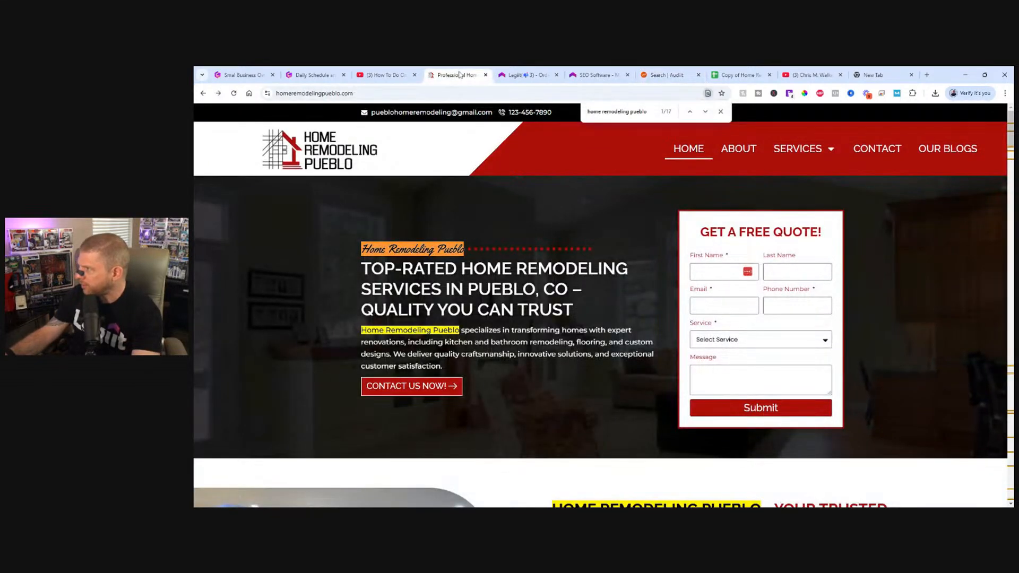
{"action": "left_click", "coordinate": [720, 112]}
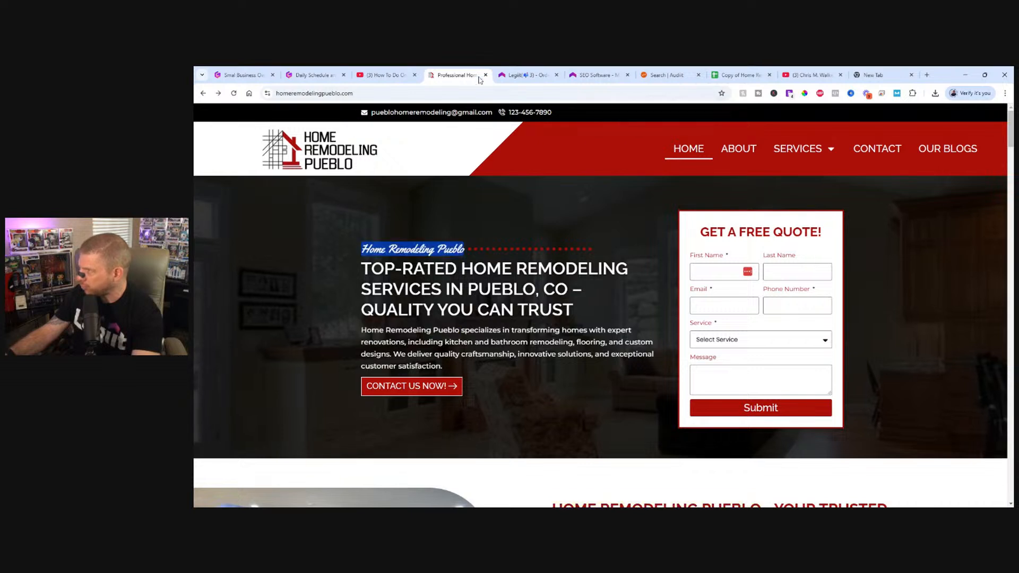
{"action": "left_click_drag", "start_coordinate": [469, 73], "coordinate": [194, 255]}
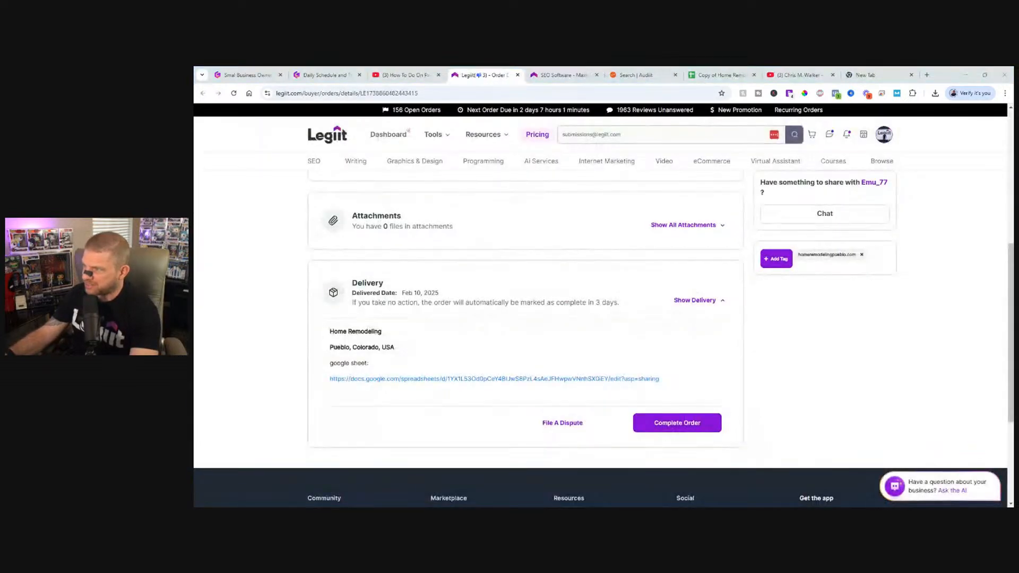
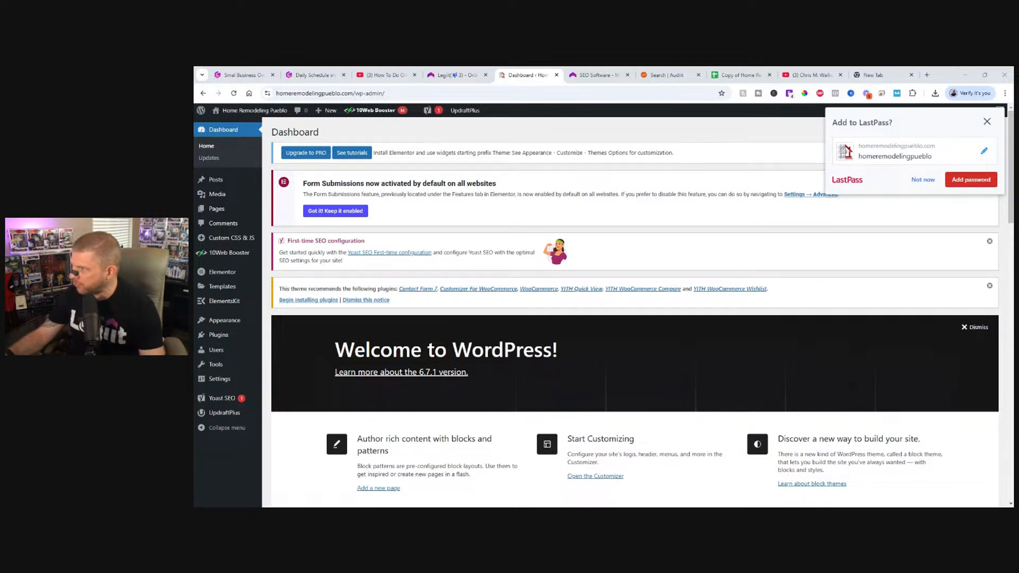
Visit the site from the WordPress dashboard, open its Header template in Elementor, and dismiss the Elementor notification and LastPass prompt.
{"action": "left_click", "coordinate": [233, 129]}
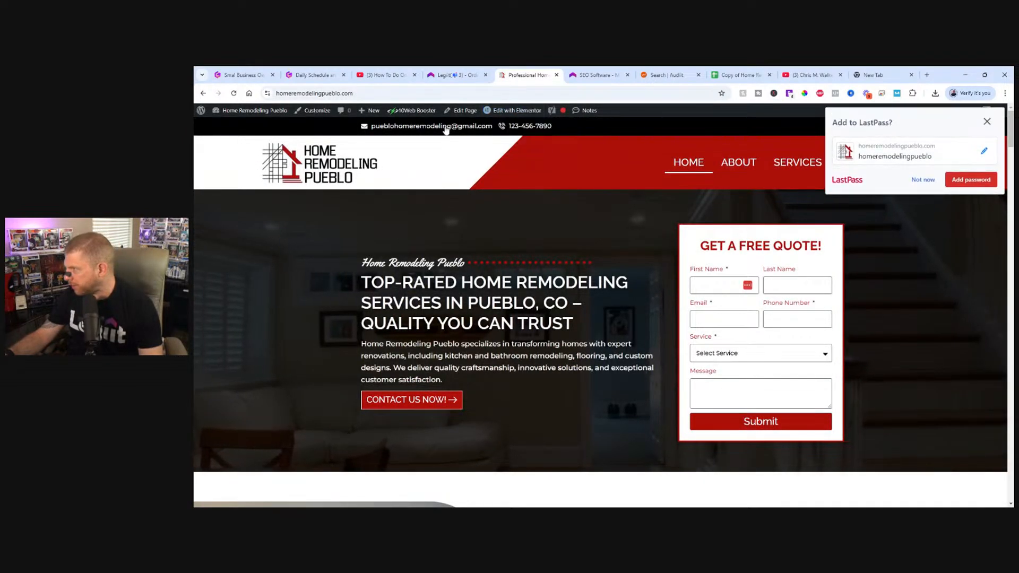
{"action": "left_click", "coordinate": [516, 126]}
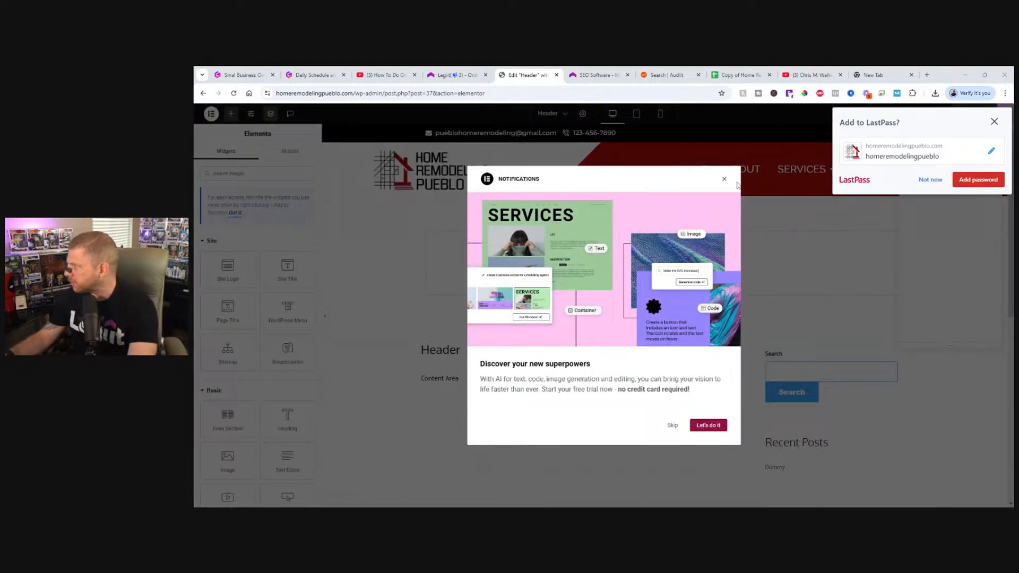
{"action": "left_click", "coordinate": [724, 181]}
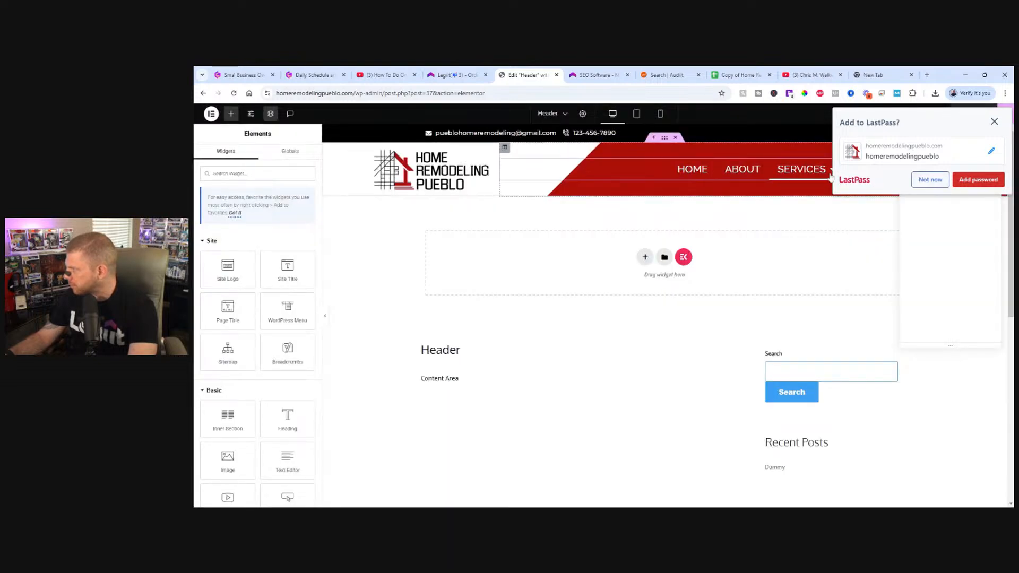
{"action": "left_click", "coordinate": [929, 180]}
Replace the placeholder phone number in the header's contact icon list with the business phone number and publish the header.
{"action": "left_click", "coordinate": [479, 133]}
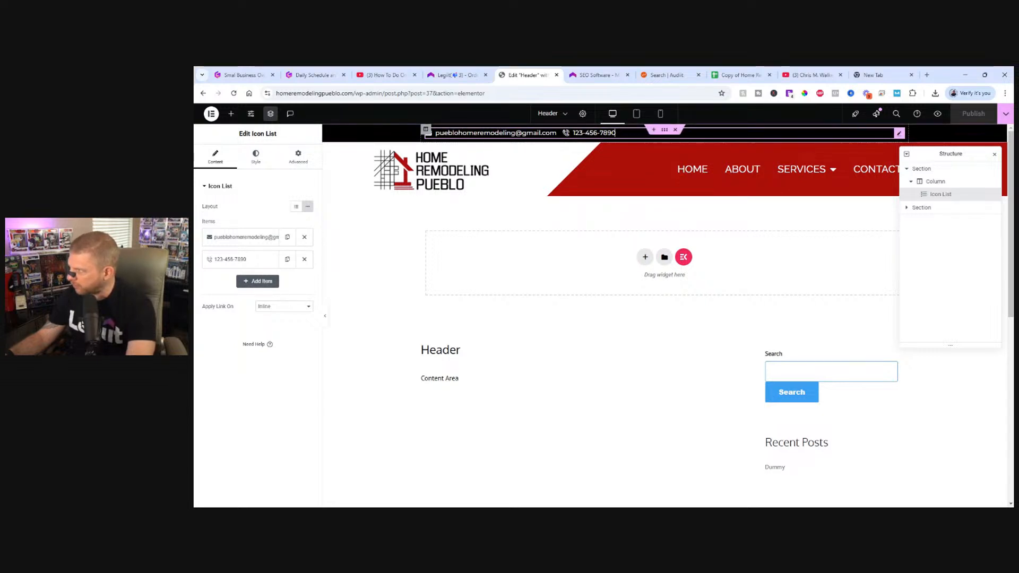
{"action": "left_click", "coordinate": [616, 133]}
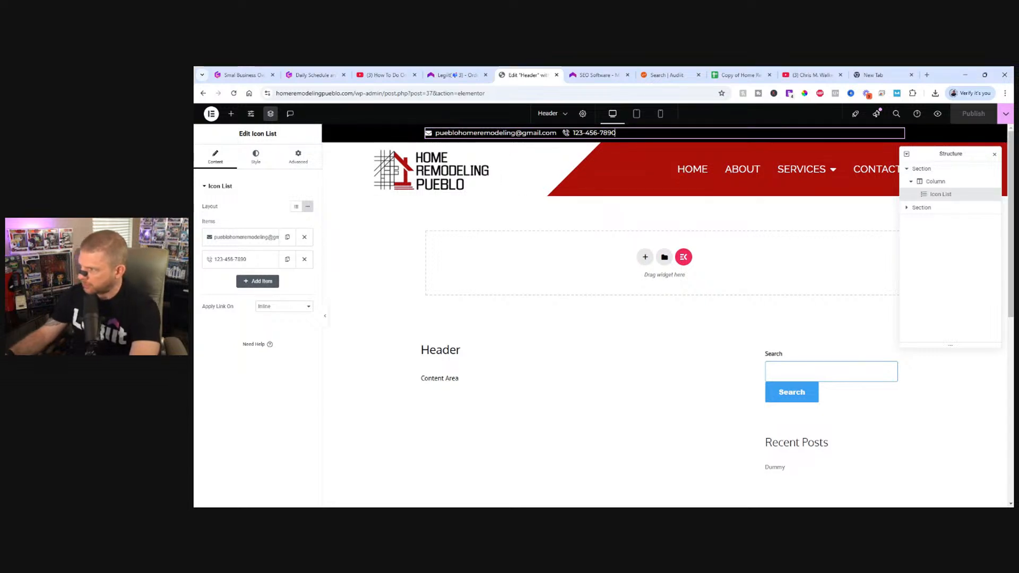
{"action": "left_click", "coordinate": [250, 263]}
{"action": "left_click_drag", "start_coordinate": [246, 290], "coordinate": [202, 291]}
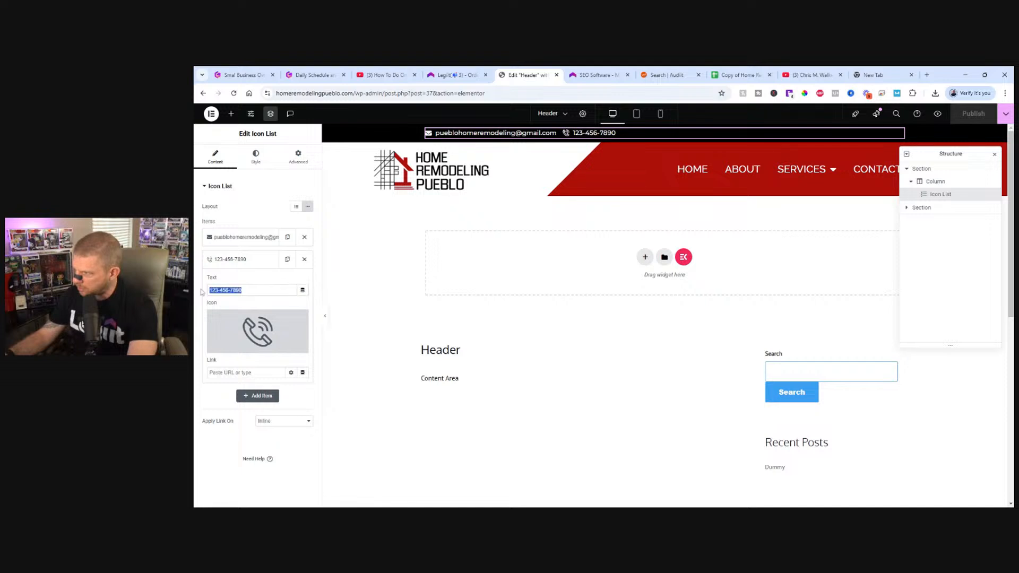
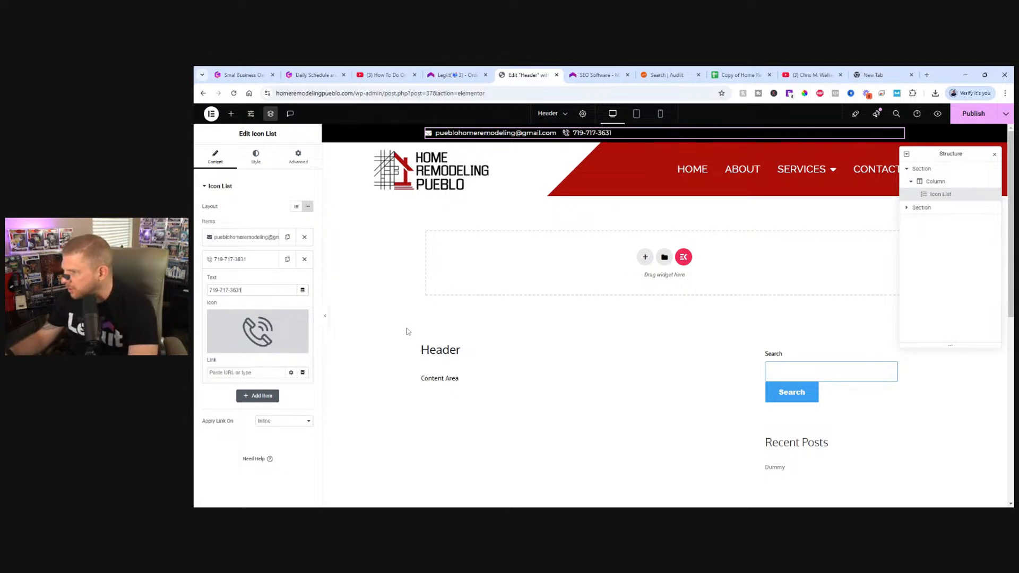
{"action": "left_click", "coordinate": [975, 117]}
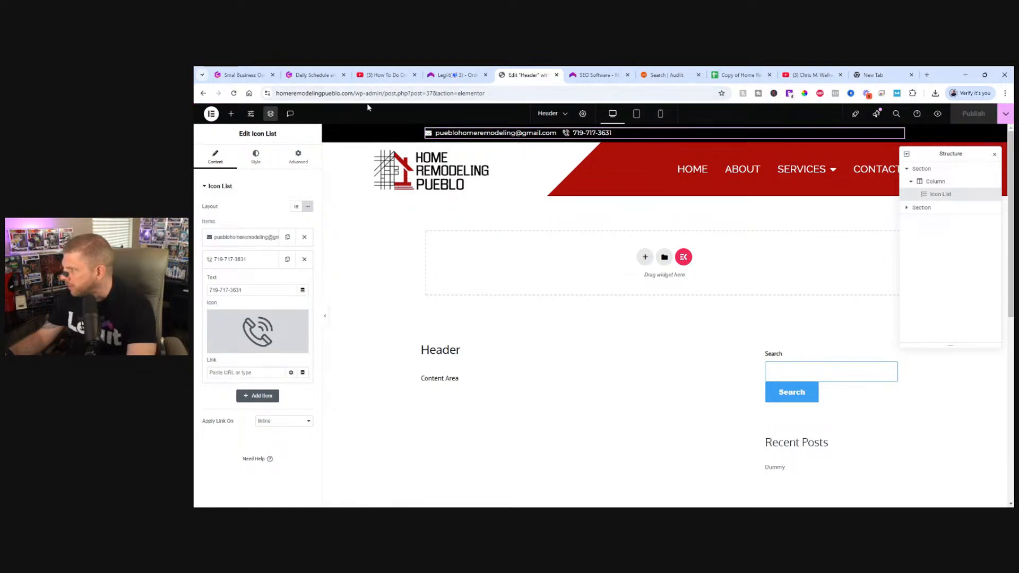
{"action": "left_click", "coordinate": [210, 114]}
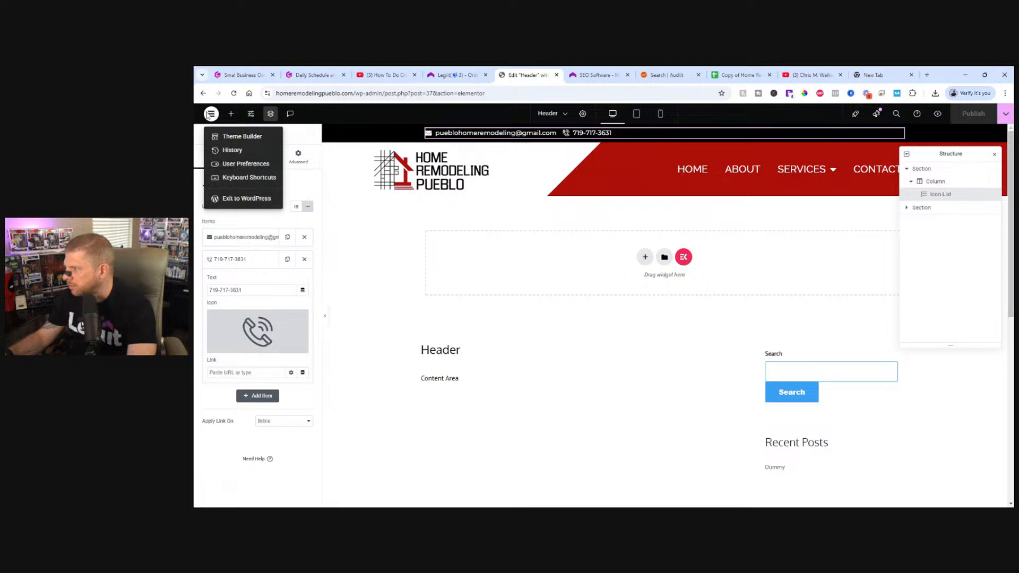
{"action": "left_click", "coordinate": [280, 453]}
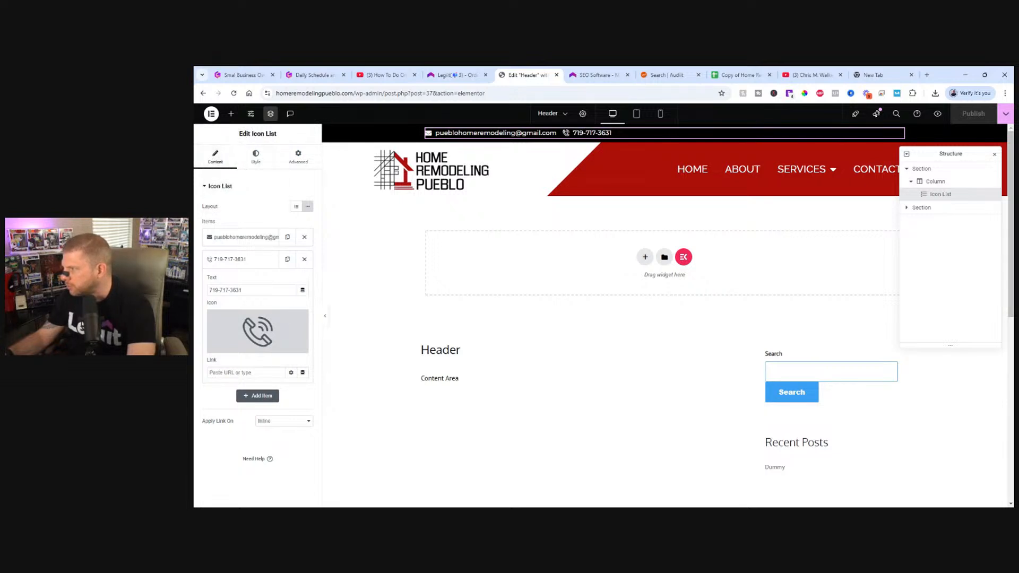
{"action": "left_click", "coordinate": [296, 157]}
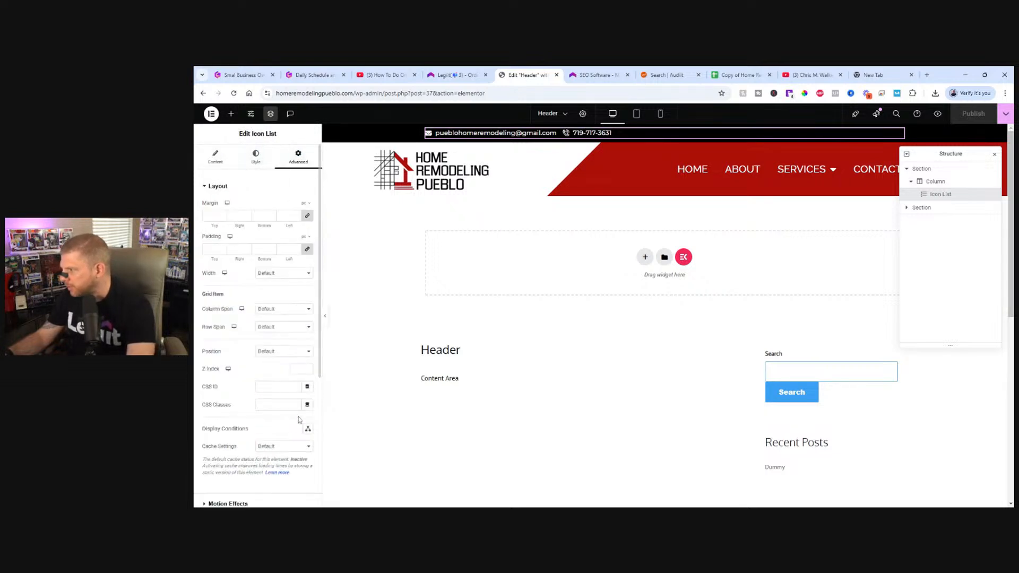
{"action": "scroll", "coordinate": [284, 418], "scroll_direction": "down", "scroll_amount": 5}
{"action": "scroll", "coordinate": [261, 307], "scroll_direction": "up", "scroll_amount": 5}
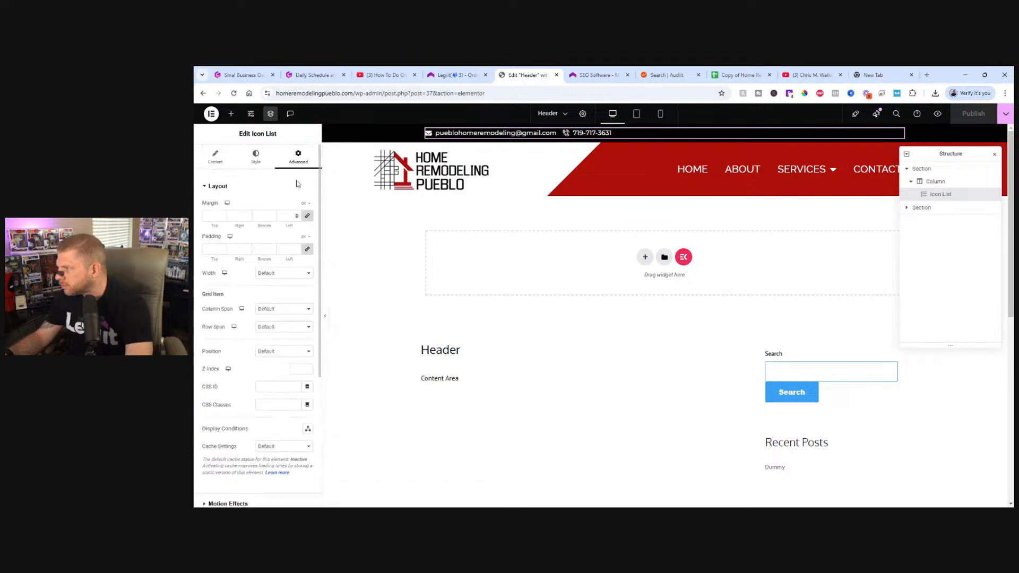
{"action": "left_click", "coordinate": [250, 113]}
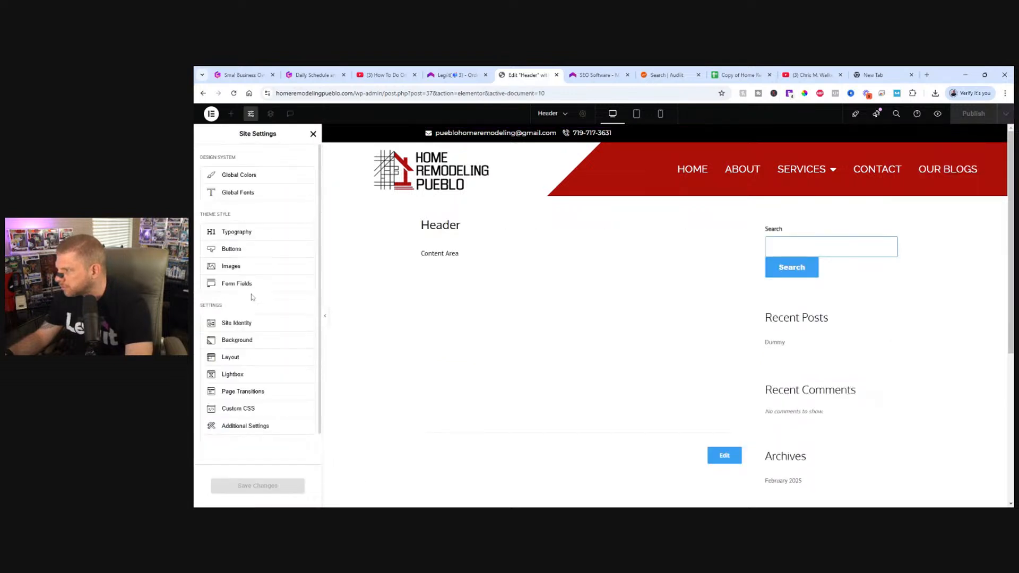
{"action": "scroll", "coordinate": [255, 318], "scroll_direction": "down", "scroll_amount": 1}
{"action": "scroll", "coordinate": [276, 374], "scroll_direction": "up", "scroll_amount": 1}
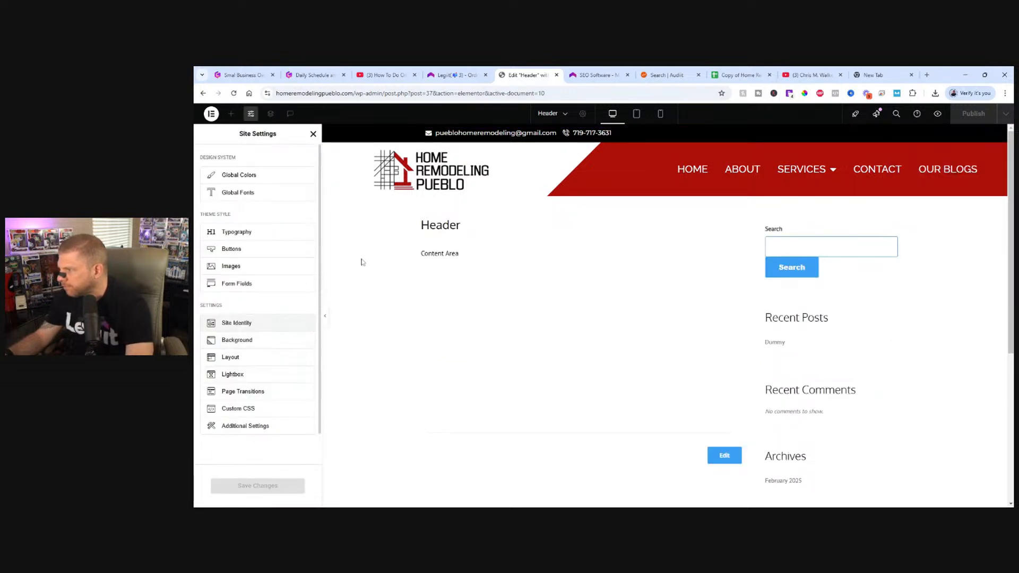
Return to the live homepage at homeremodelingpueblo.com and check it down to the footer for remaining placeholder phone numbers.
{"action": "left_click_drag", "start_coordinate": [372, 92], "coordinate": [702, 107]}
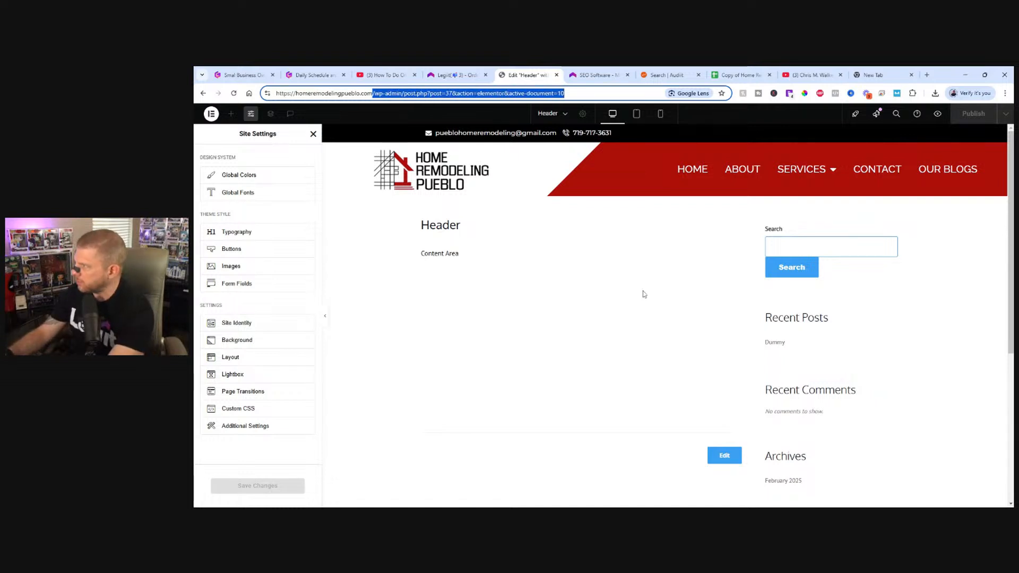
{"action": "key", "text": "BackSpace"}
{"action": "key", "text": "Return"}
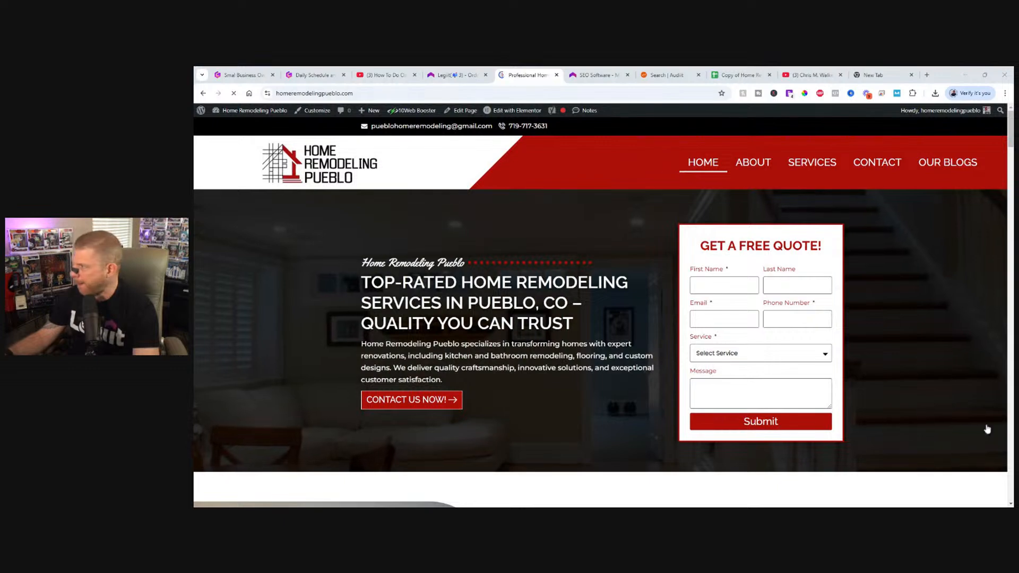
{"action": "scroll", "coordinate": [584, 338], "scroll_direction": "down", "scroll_amount": 8}
{"action": "scroll", "coordinate": [584, 338], "scroll_direction": "down", "scroll_amount": 20}
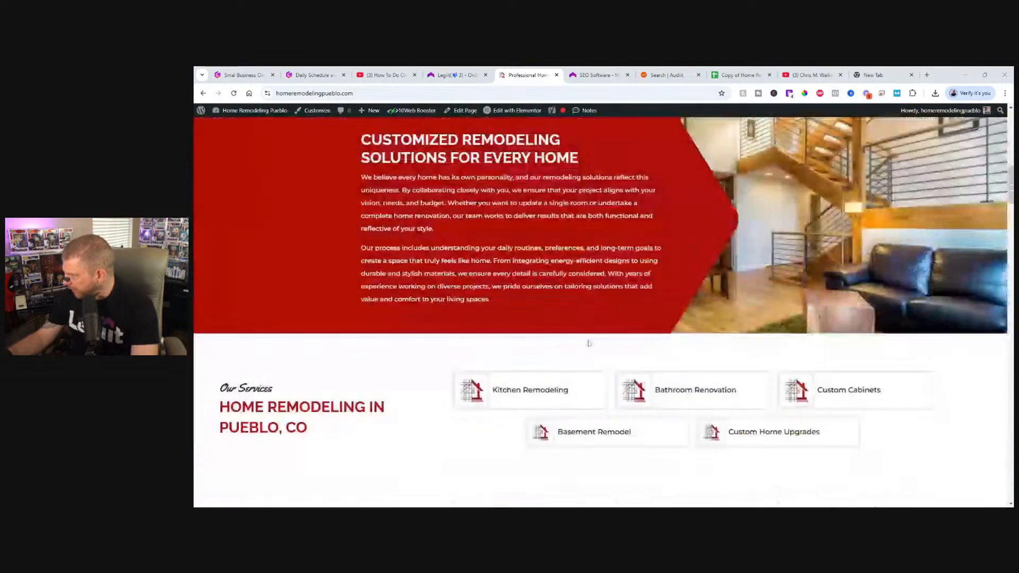
{"action": "scroll", "coordinate": [589, 347], "scroll_direction": "up", "scroll_amount": 10}
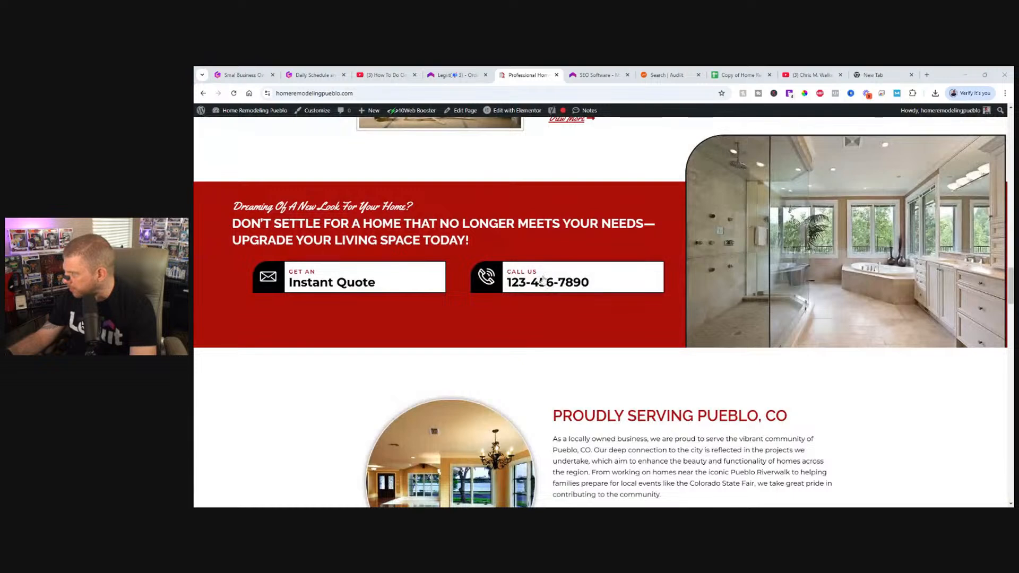
{"action": "scroll", "coordinate": [543, 278], "scroll_direction": "down", "scroll_amount": 20}
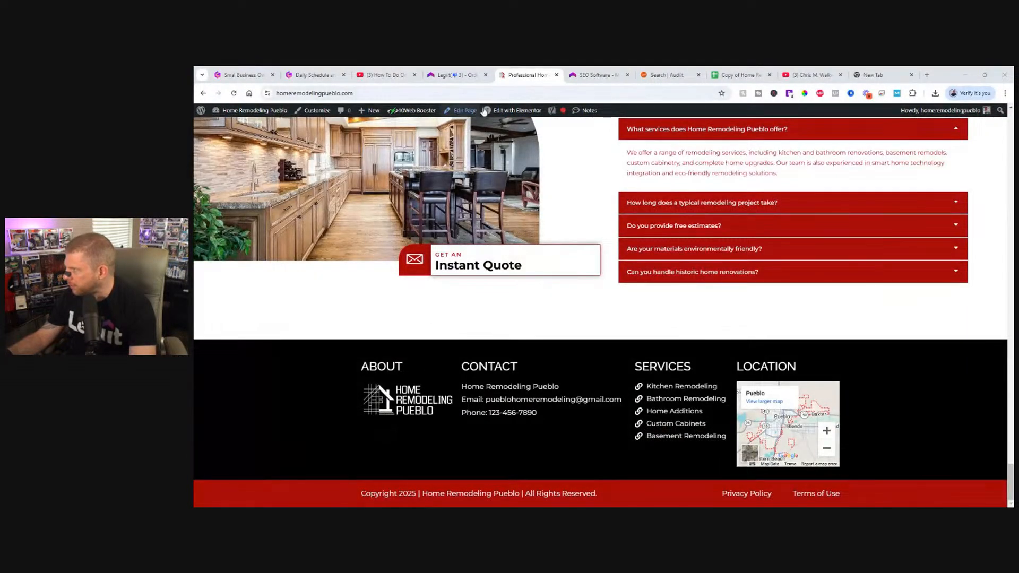
Open the homepage for editing in Elementor, and refresh the Page Speed report in Legiit while it loads.
{"action": "left_click", "coordinate": [514, 111]}
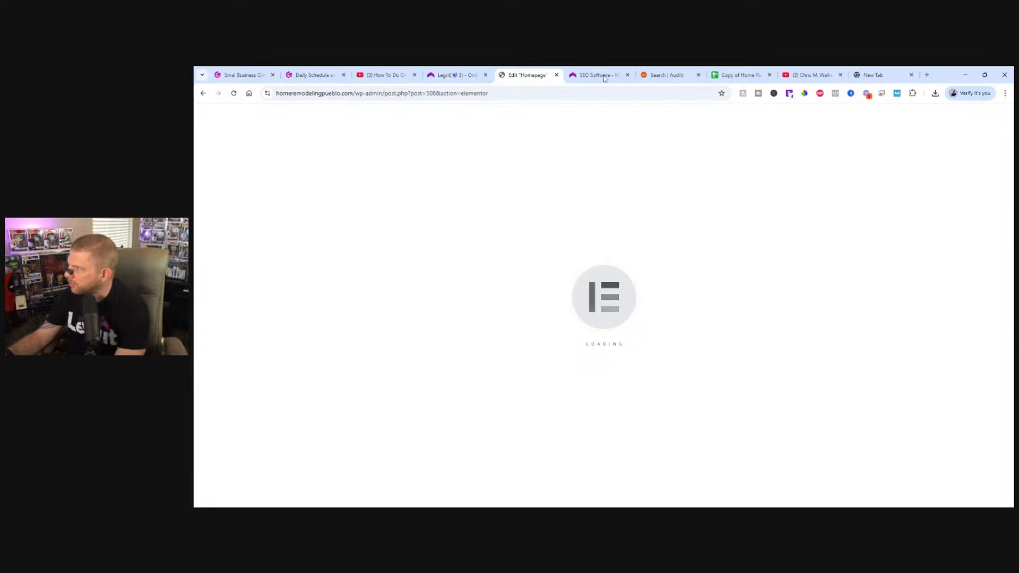
{"action": "key", "text": "ctrl+Tab"}
{"action": "scroll", "coordinate": [903, 300], "scroll_direction": "down", "scroll_amount": 2}
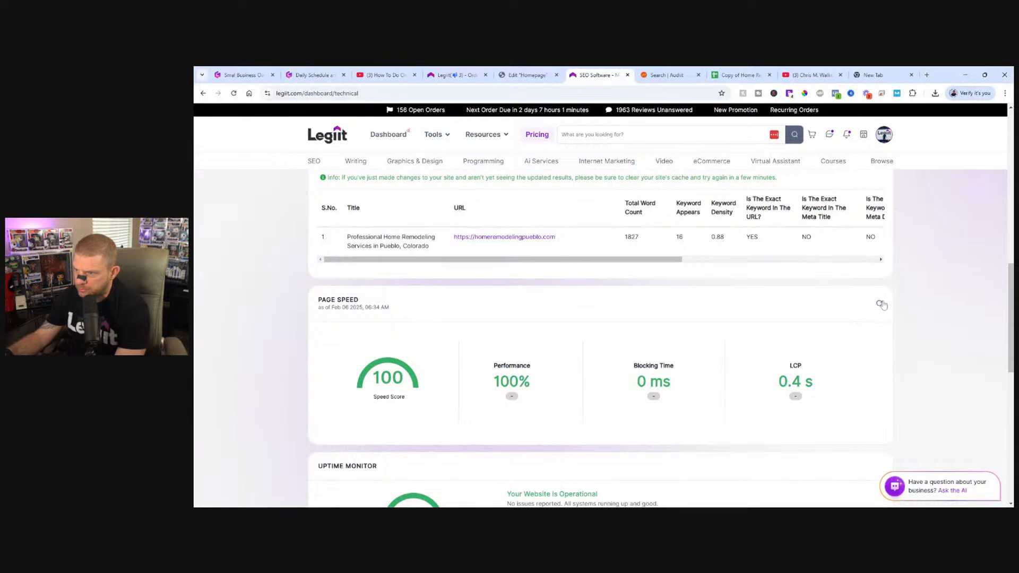
{"action": "left_click", "coordinate": [880, 304]}
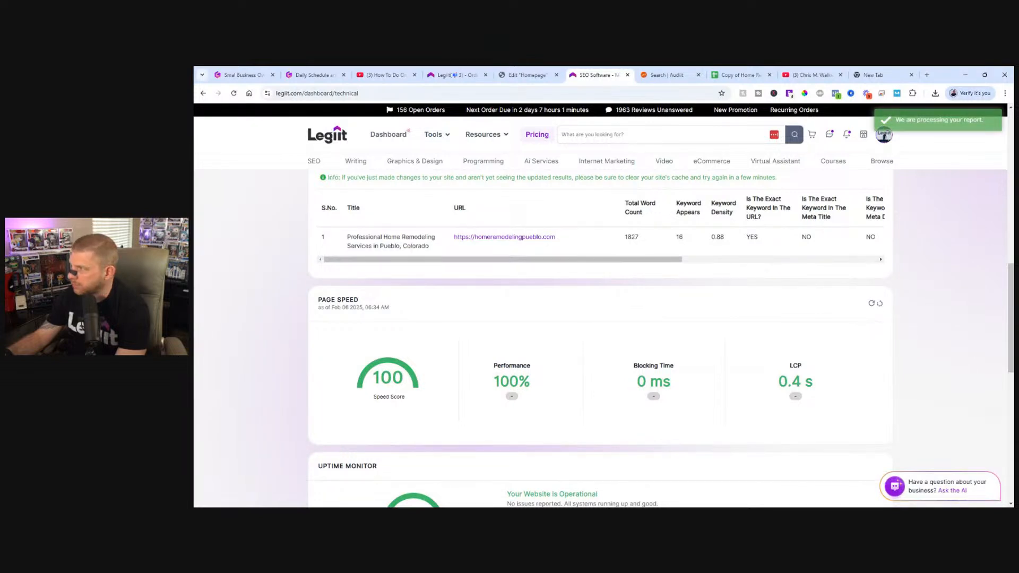
Return to the homepage in Elementor and open the "Call Us" image box in the red call-to-action banner for editing.
{"action": "left_click", "coordinate": [517, 75]}
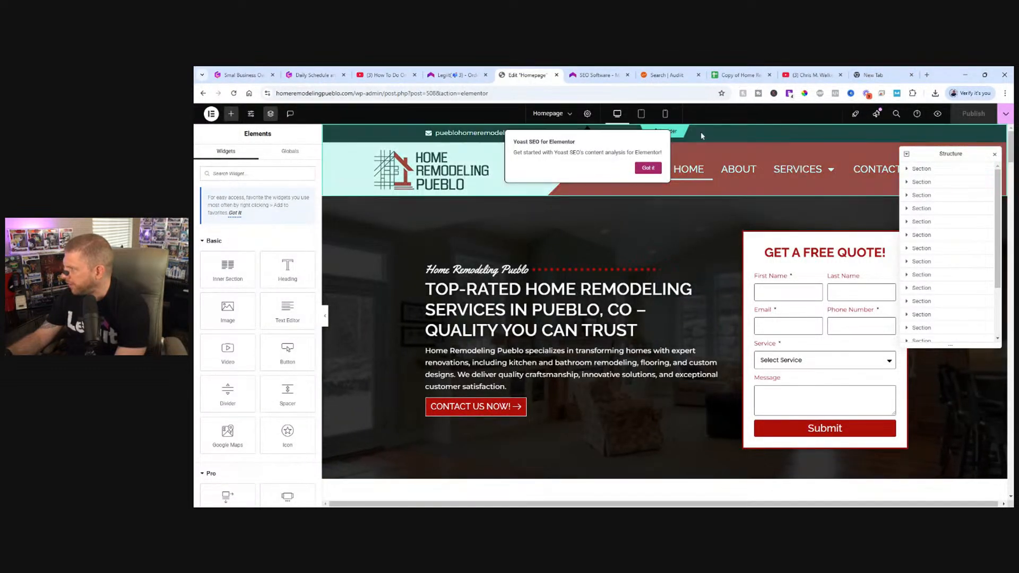
{"action": "scroll", "coordinate": [701, 221], "scroll_direction": "down", "scroll_amount": 10}
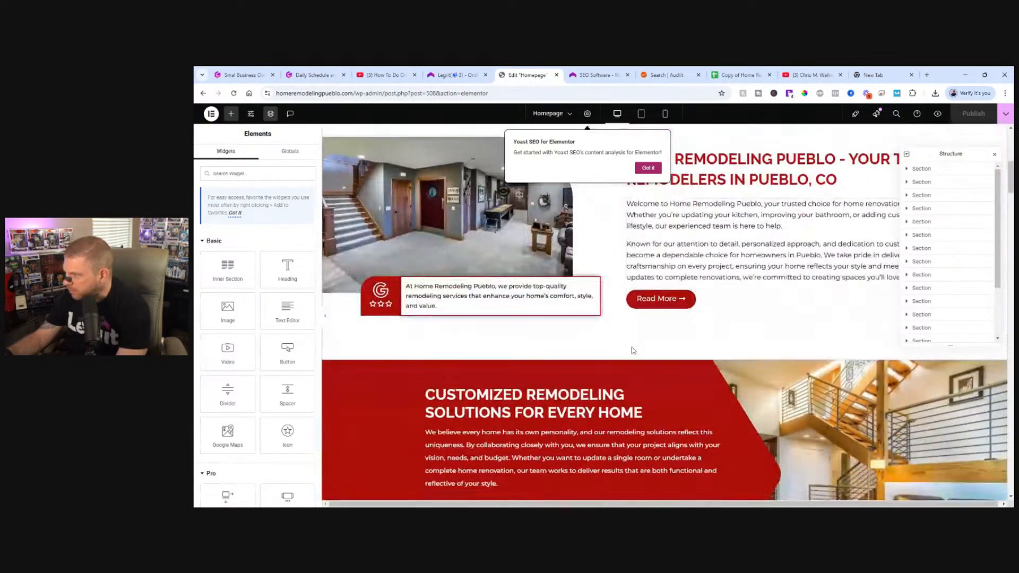
{"action": "scroll", "coordinate": [630, 369], "scroll_direction": "down", "scroll_amount": 15}
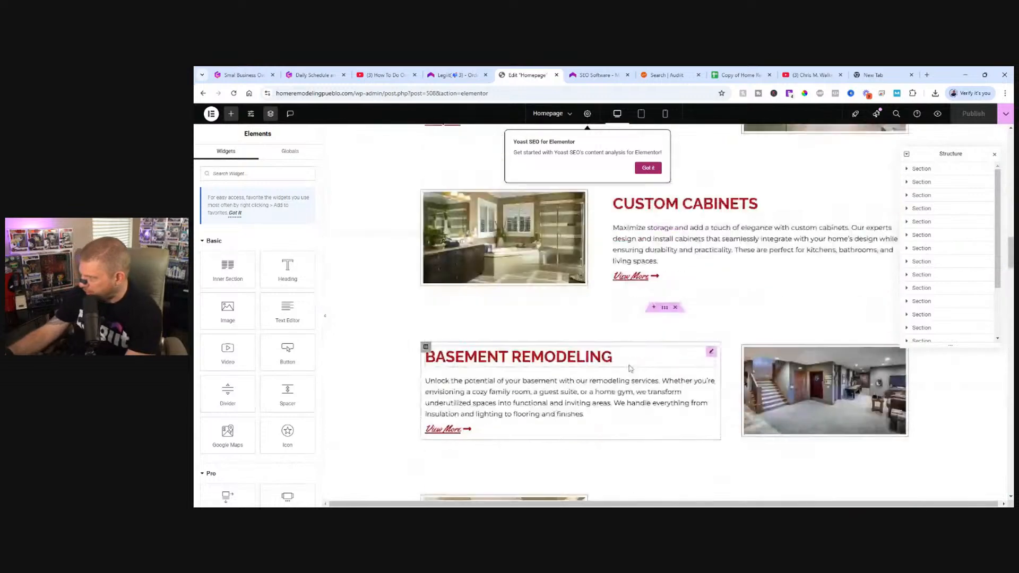
{"action": "scroll", "coordinate": [630, 368], "scroll_direction": "up", "scroll_amount": 20}
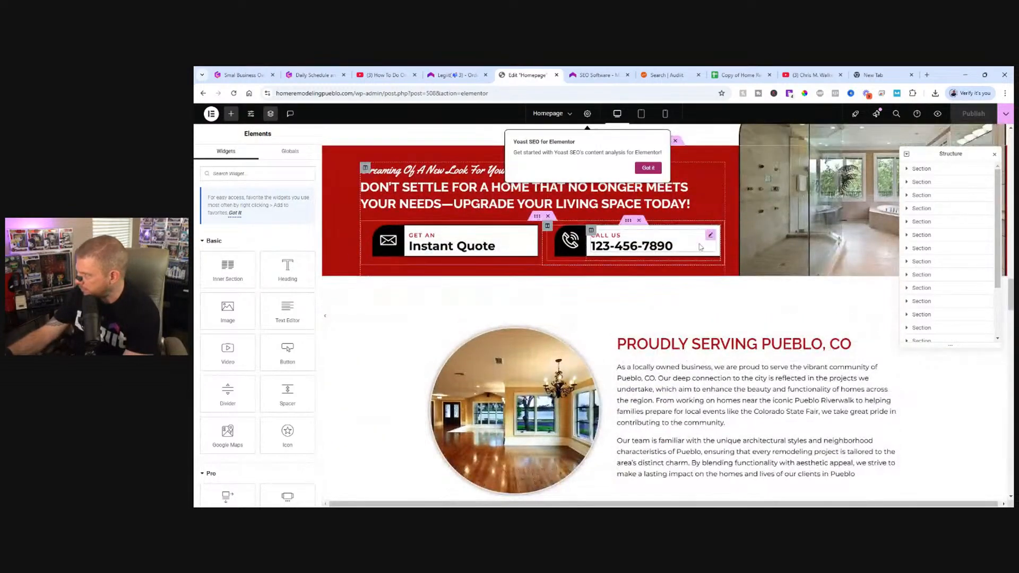
{"action": "left_click", "coordinate": [700, 247]}
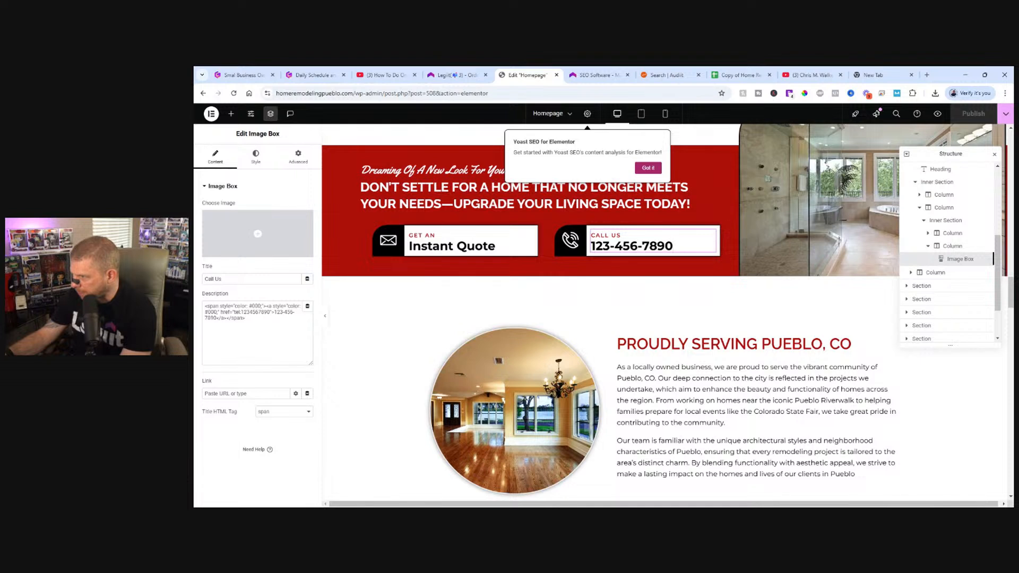
Replace the placeholder number in the "Call Us" description's tel: link with the business phone number, without dashes.
{"action": "left_click", "coordinate": [269, 312]}
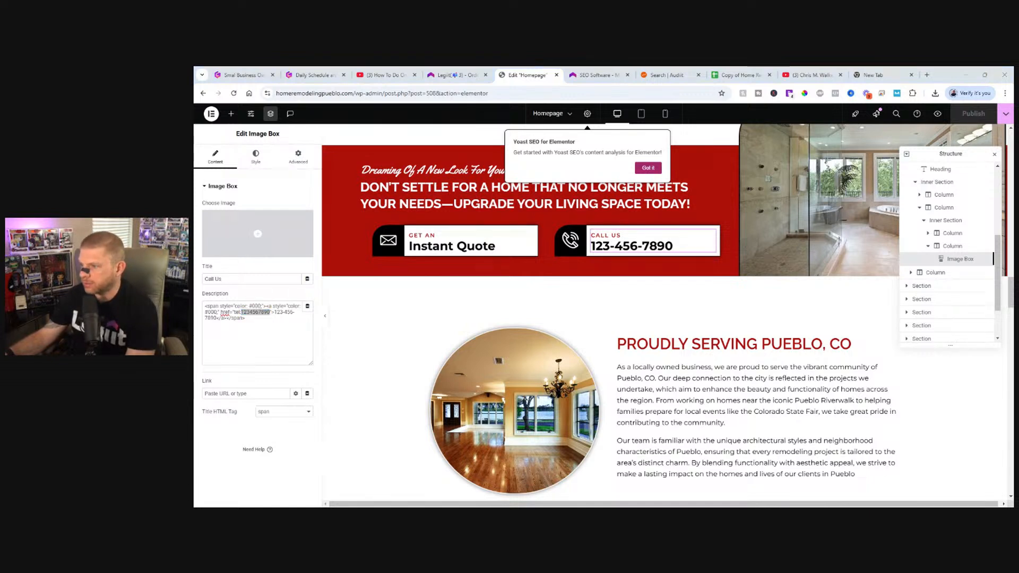
{"action": "left_click", "coordinate": [525, 72]}
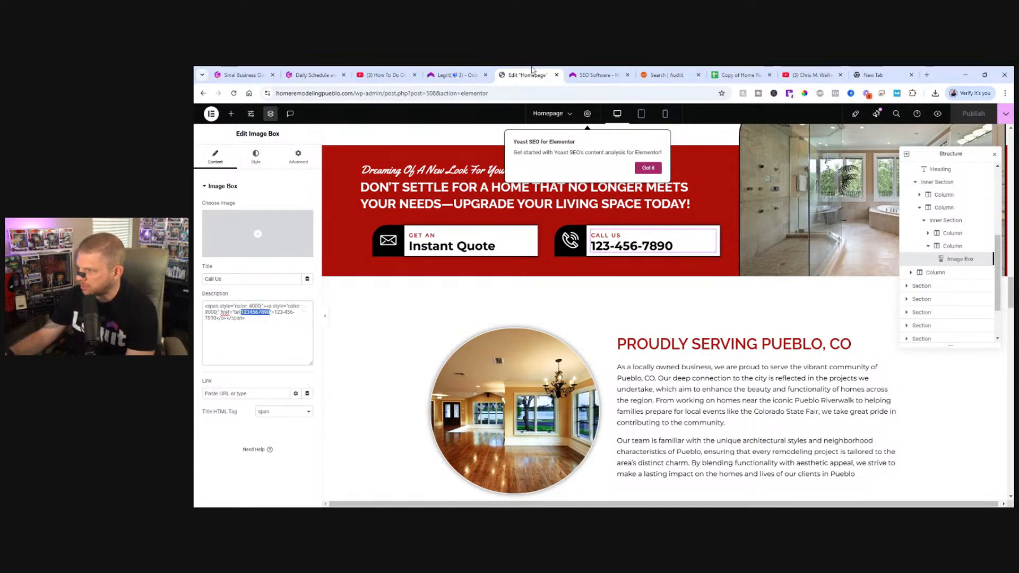
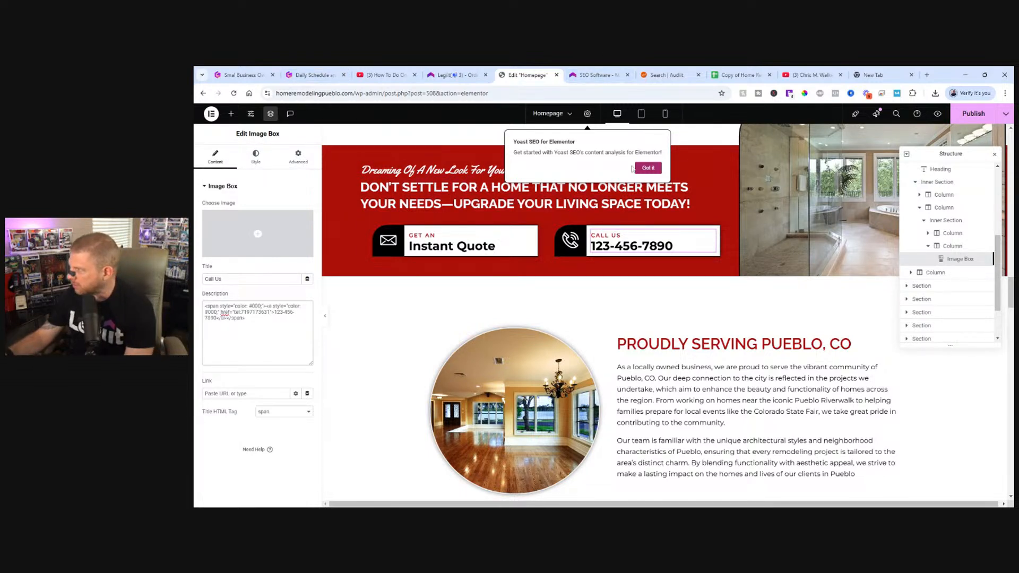
Dismiss the Yoast SEO notice and open the contact icon list in the site's Footer template for editing.
{"action": "left_click", "coordinate": [648, 168]}
{"action": "scroll", "coordinate": [681, 281], "scroll_direction": "down", "scroll_amount": 8}
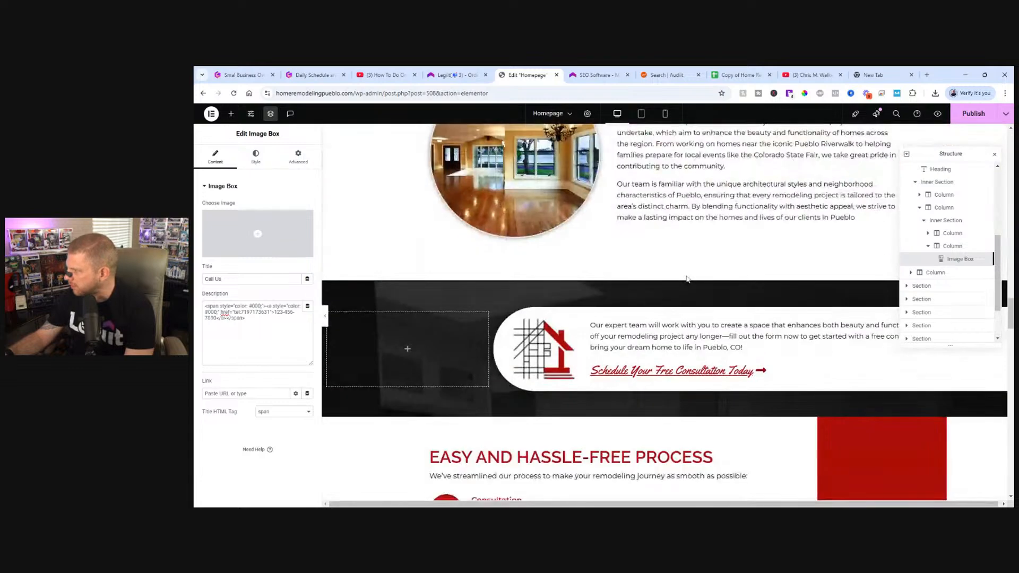
{"action": "scroll", "coordinate": [681, 282], "scroll_direction": "down", "scroll_amount": 15}
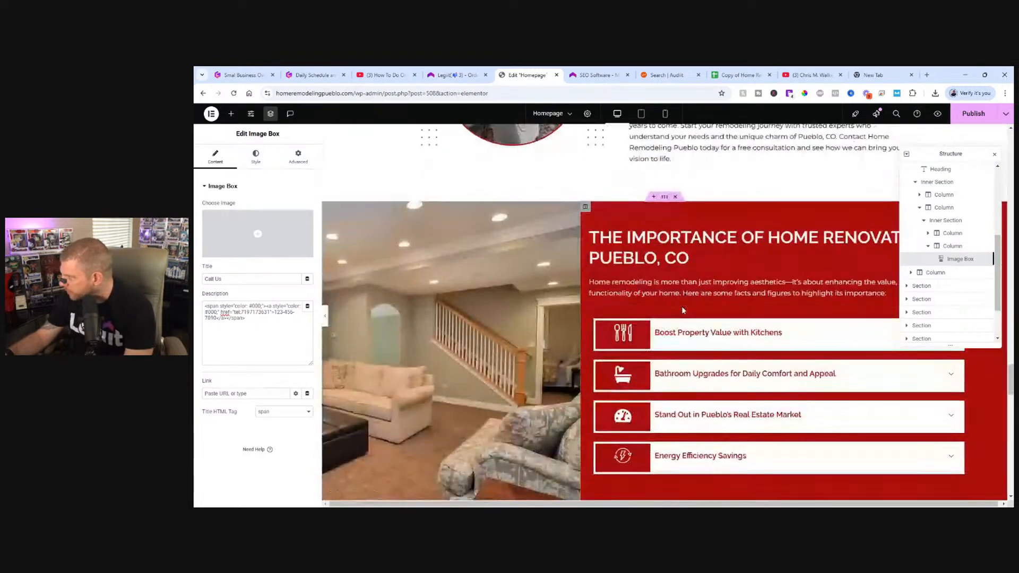
{"action": "scroll", "coordinate": [685, 312], "scroll_direction": "down", "scroll_amount": 15}
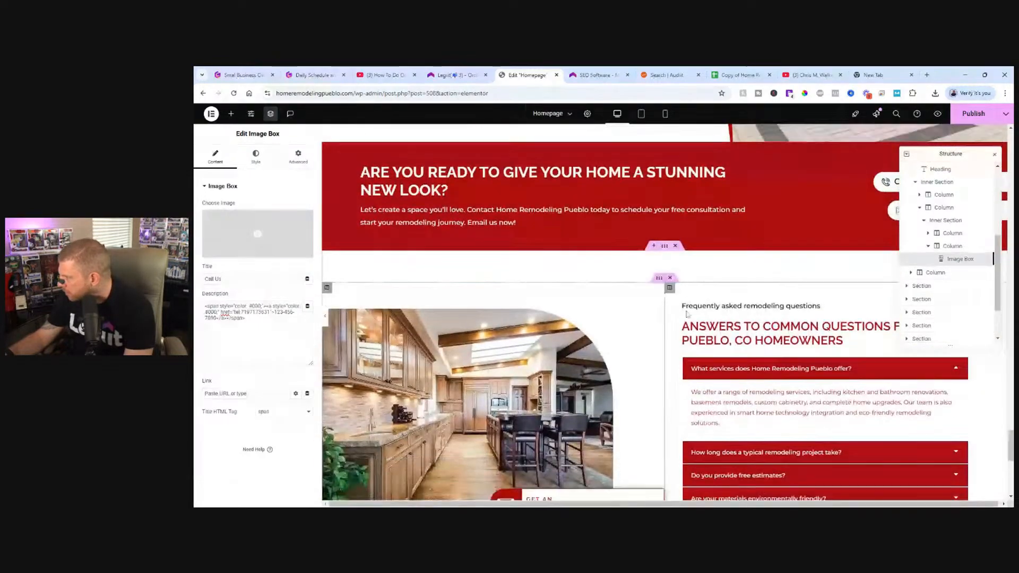
{"action": "scroll", "coordinate": [687, 316], "scroll_direction": "down", "scroll_amount": 3}
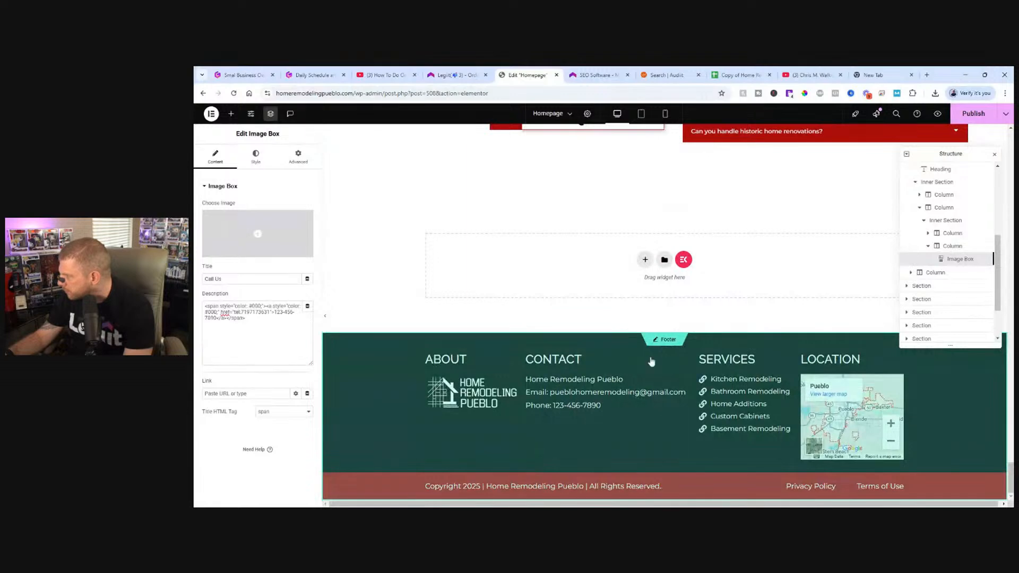
{"action": "mouse_move", "coordinate": [563, 343]}
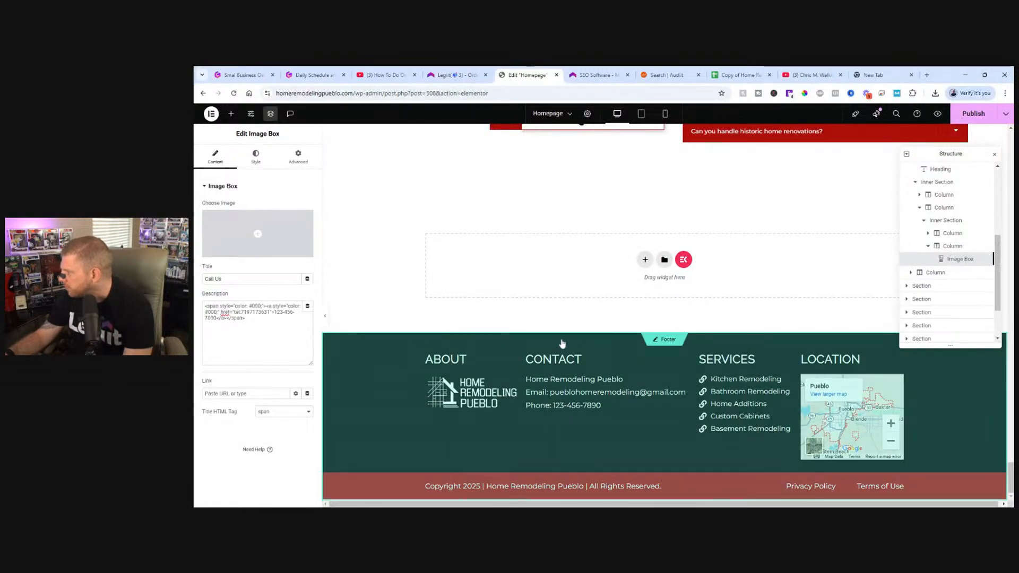
{"action": "left_click", "coordinate": [659, 342]}
{"action": "left_click", "coordinate": [658, 328]}
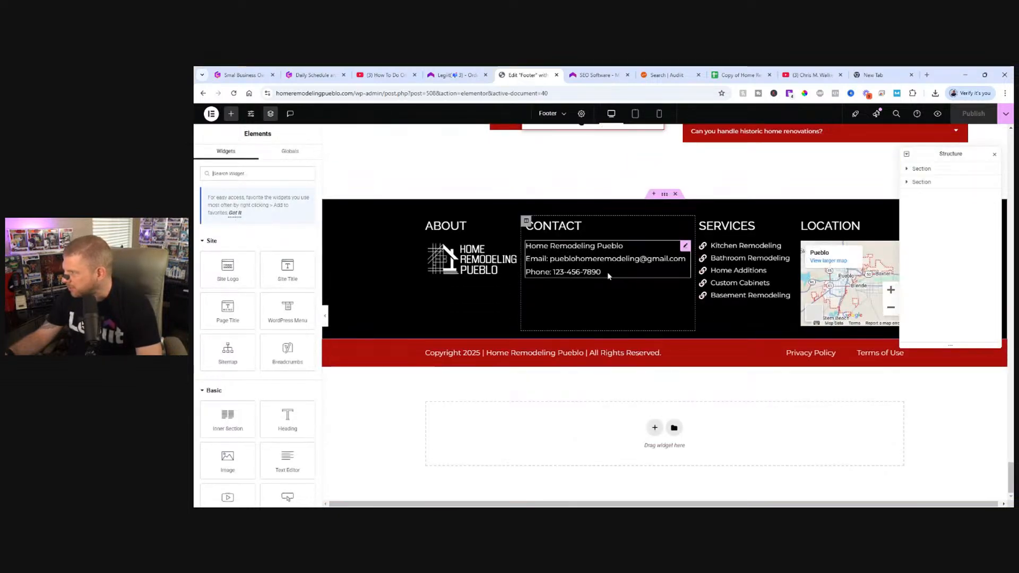
{"action": "left_click", "coordinate": [606, 271]}
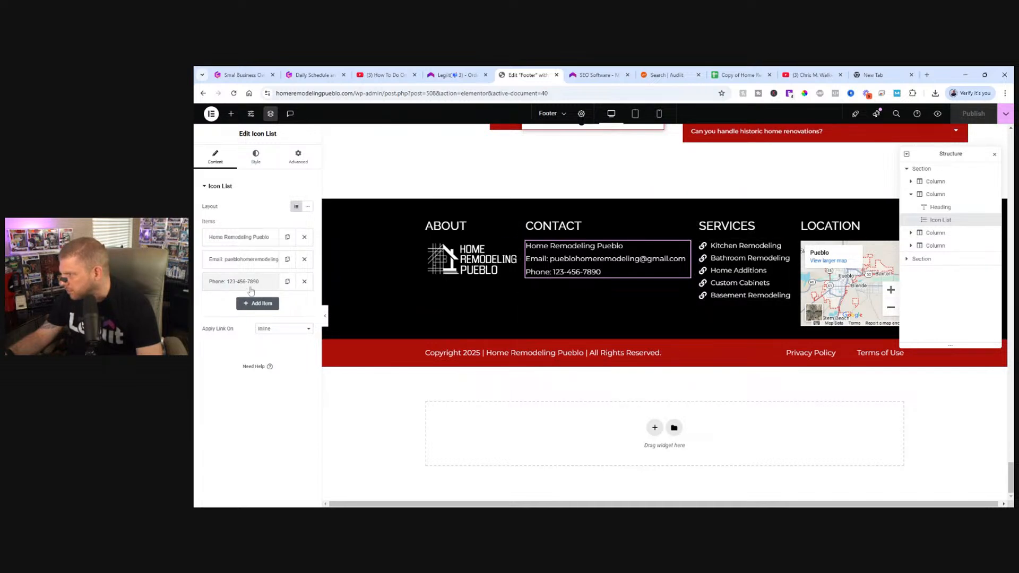
Try adding a "Phone:" item with a handset icon from the icon library to the footer's contact list.
{"action": "left_click", "coordinate": [257, 303]}
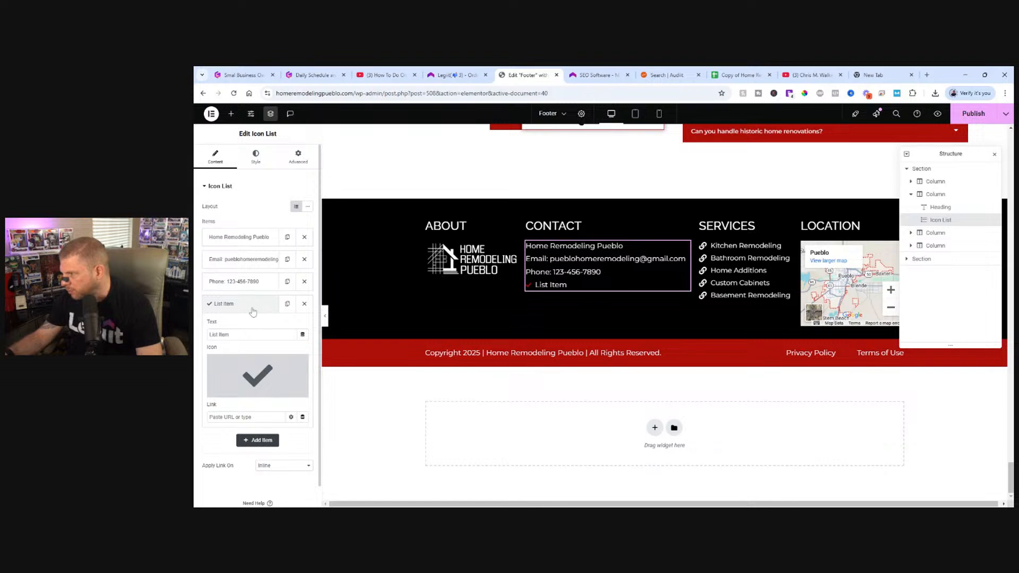
{"action": "left_click", "coordinate": [246, 335]}
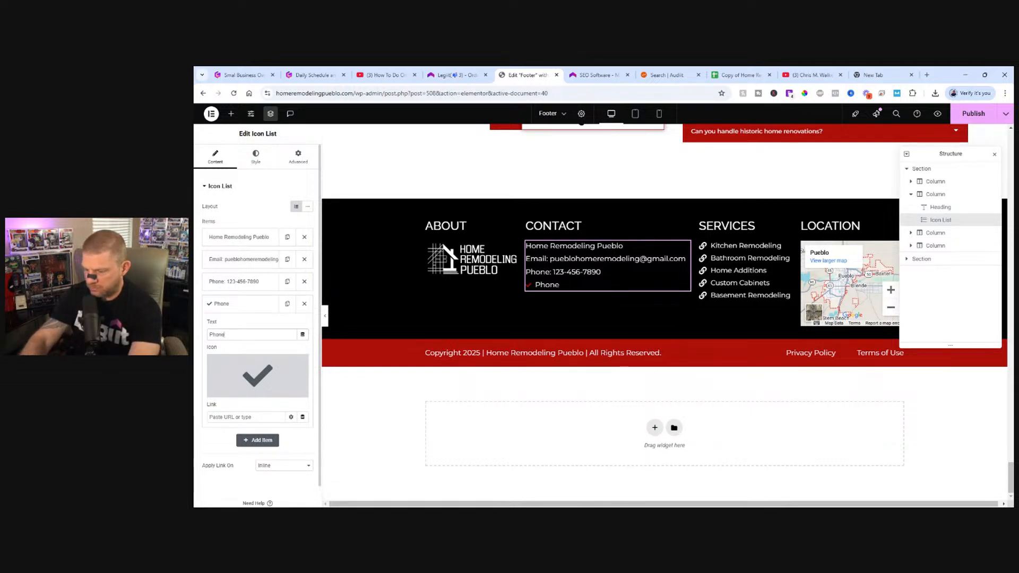
{"action": "left_click", "coordinate": [237, 378]}
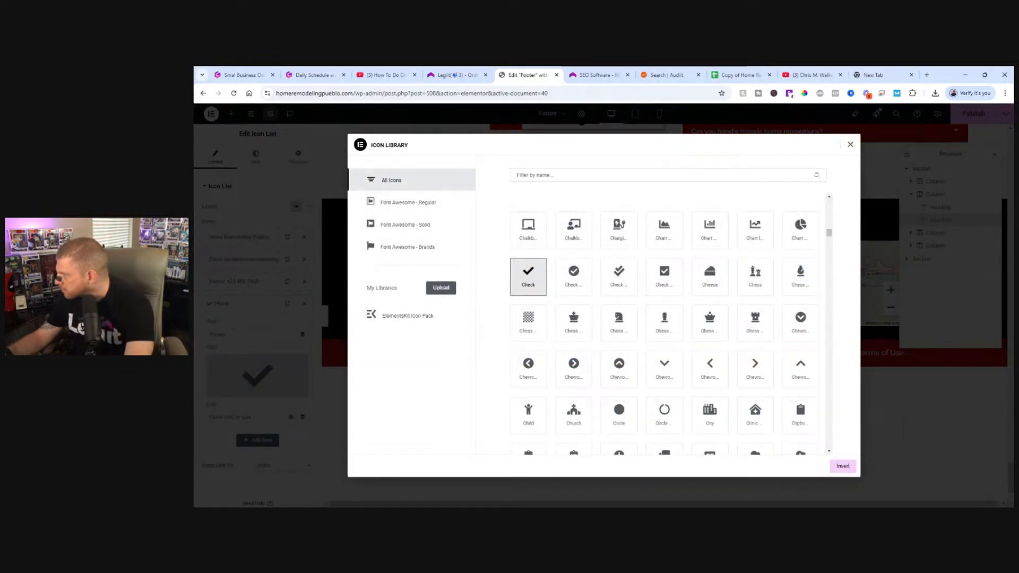
{"action": "type", "text": "phon"}
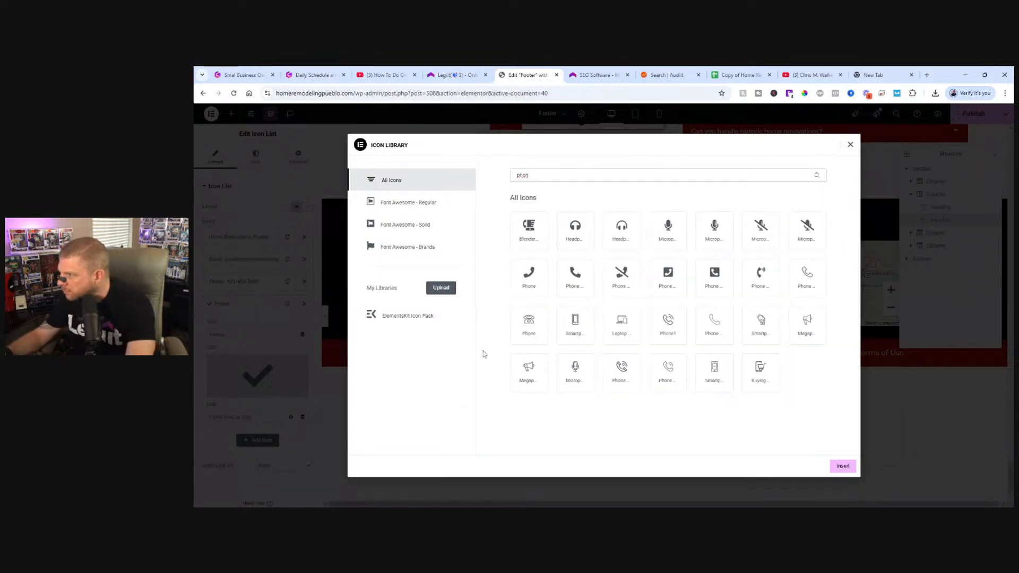
{"action": "left_click", "coordinate": [576, 278]}
{"action": "left_click", "coordinate": [843, 465]}
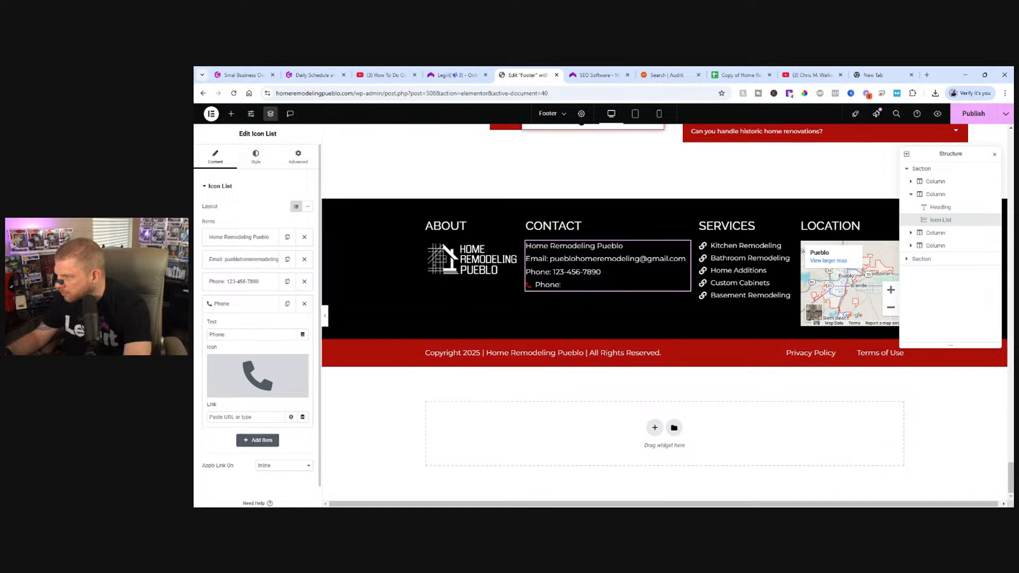
Check the added Phone item's link options and remove it, along with an extra default item, from the footer's contact list.
{"action": "left_click", "coordinate": [238, 305]}
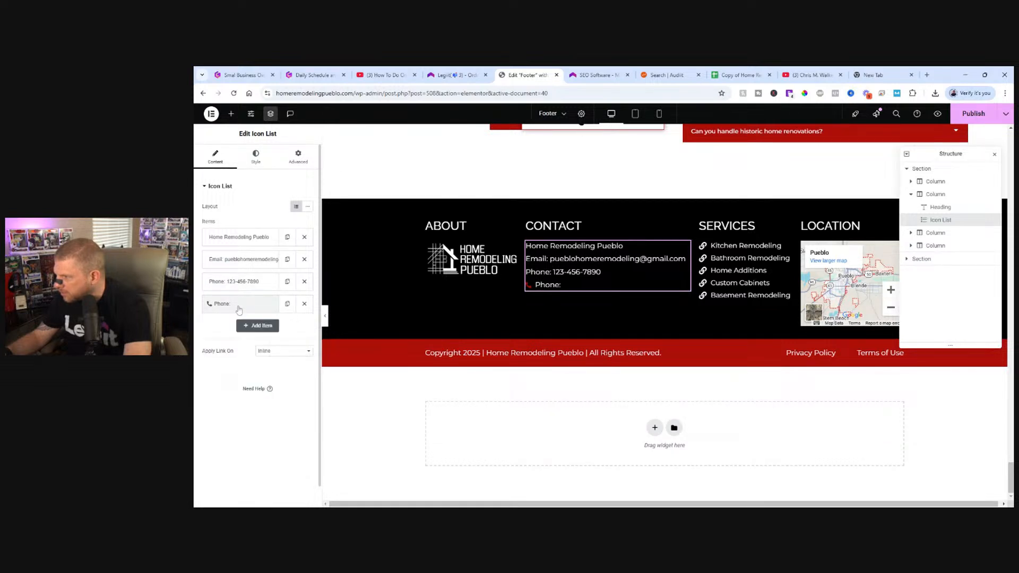
{"action": "left_click", "coordinate": [244, 326]}
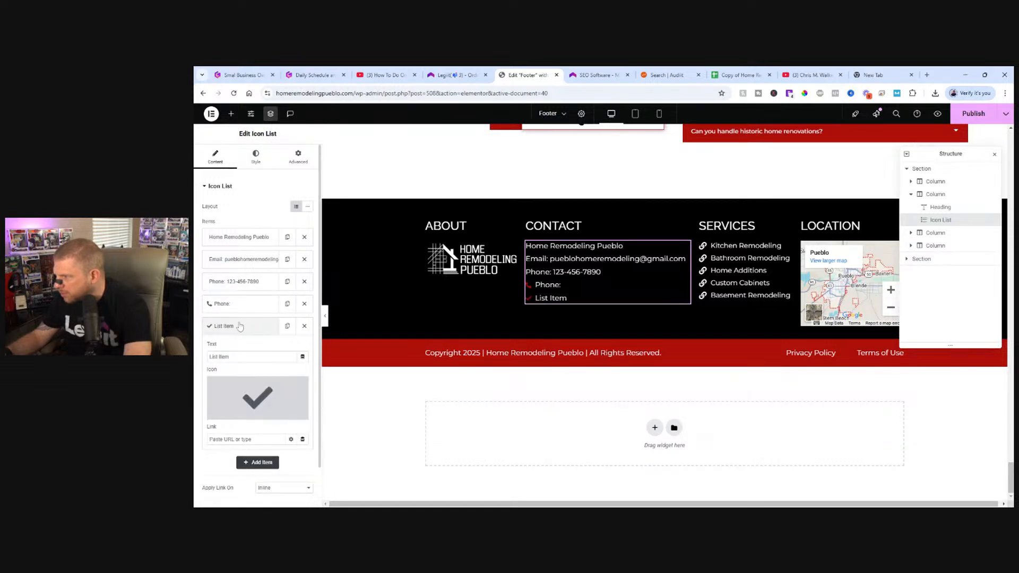
{"action": "left_click", "coordinate": [240, 326]}
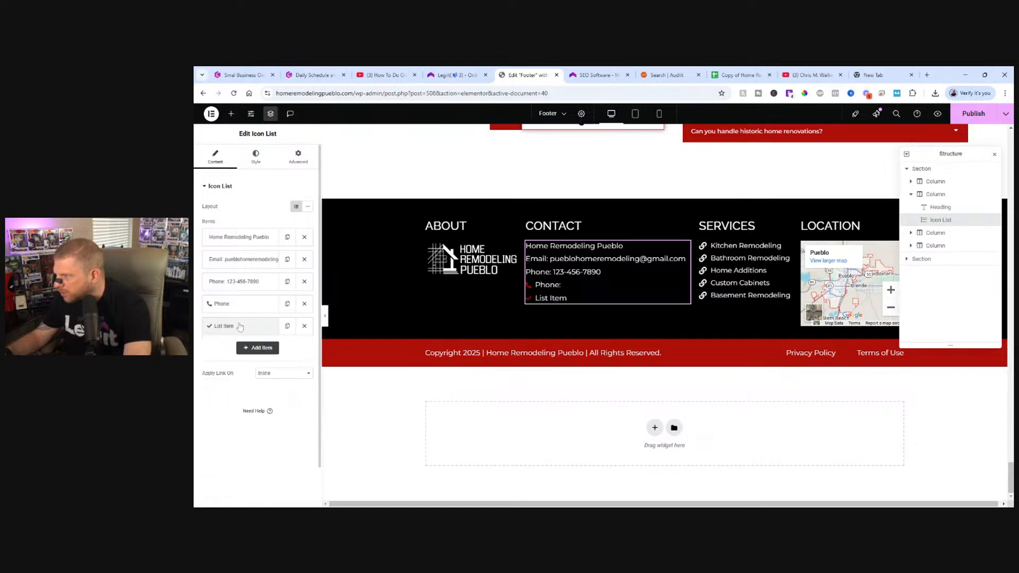
{"action": "left_click", "coordinate": [305, 326]}
{"action": "left_click", "coordinate": [242, 303]}
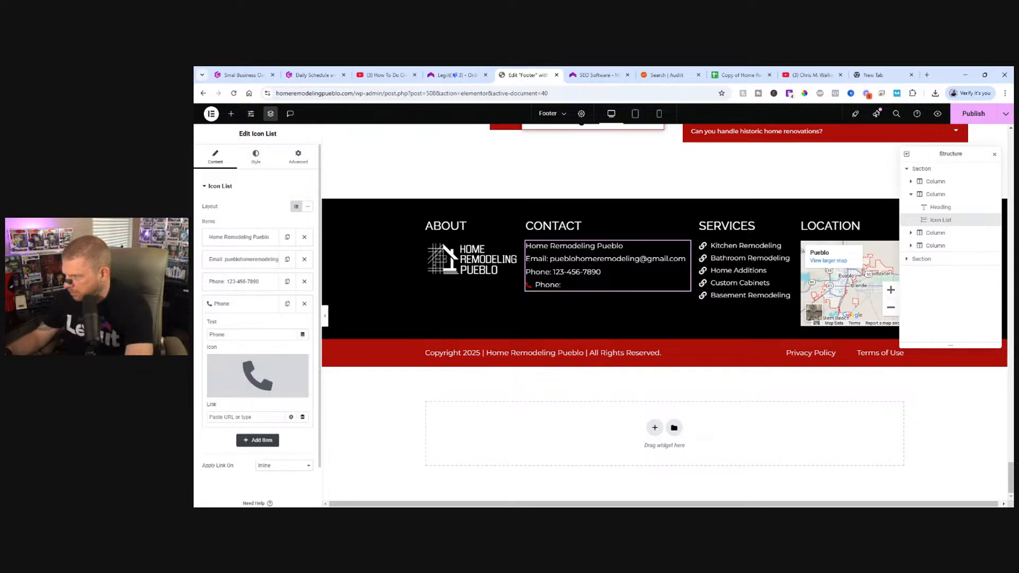
{"action": "left_click", "coordinate": [291, 417]}
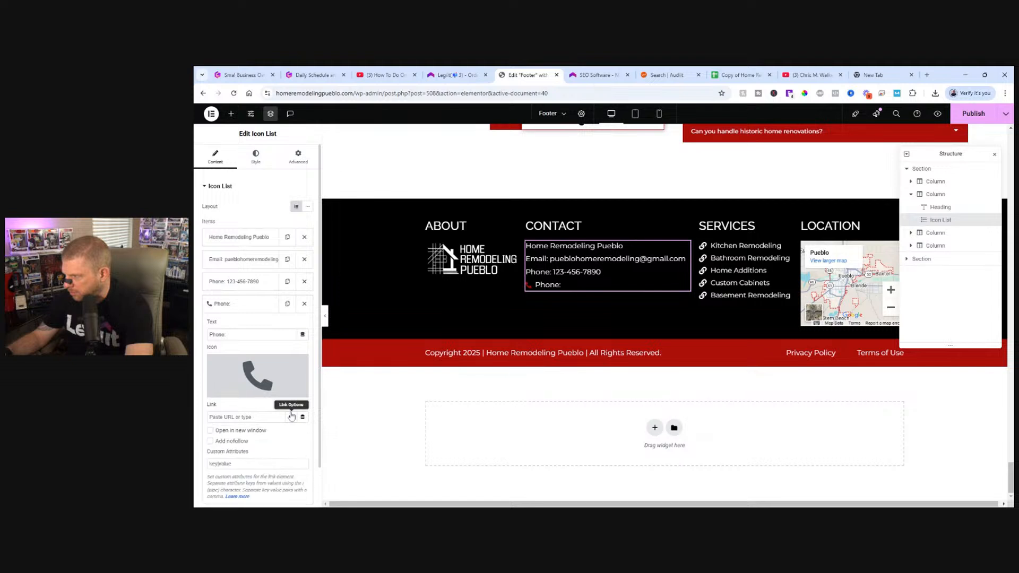
{"action": "scroll", "coordinate": [291, 416], "scroll_direction": "down", "scroll_amount": 1}
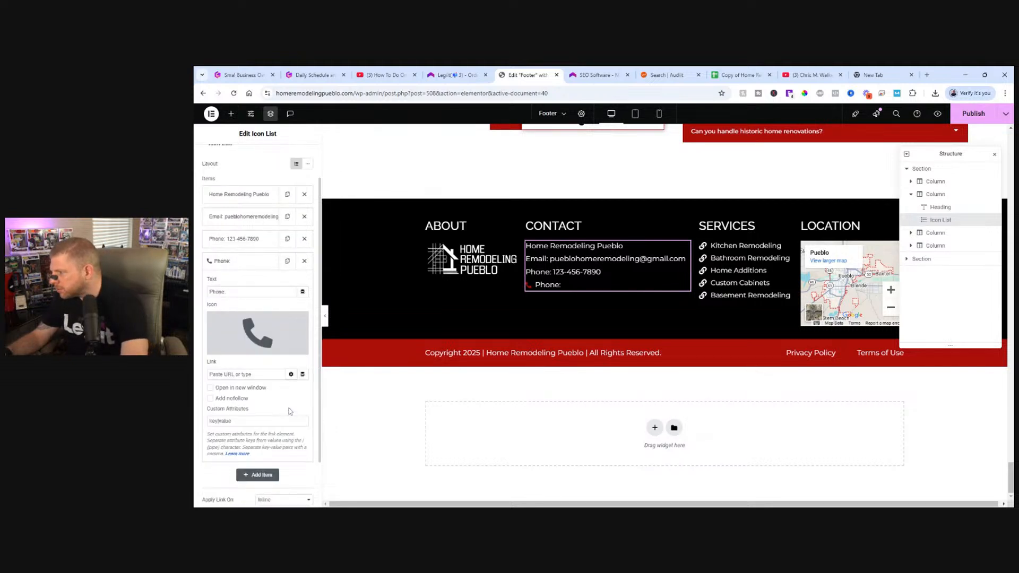
{"action": "scroll", "coordinate": [289, 411], "scroll_direction": "up", "scroll_amount": 1}
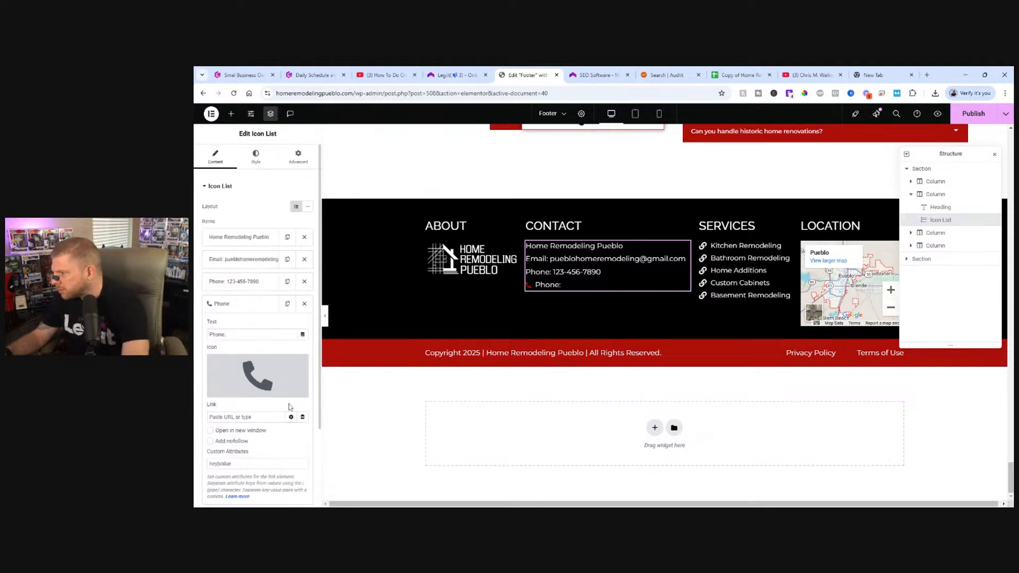
{"action": "left_click", "coordinate": [303, 304]}
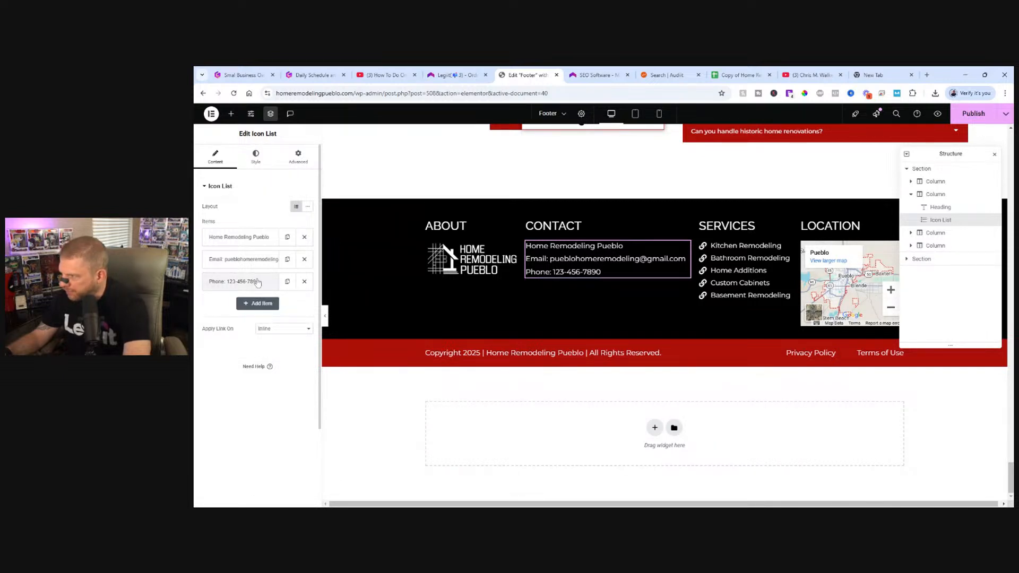
Replace the placeholder number in the footer's Phone item with the business phone number and publish the footer.
{"action": "left_click", "coordinate": [207, 281]}
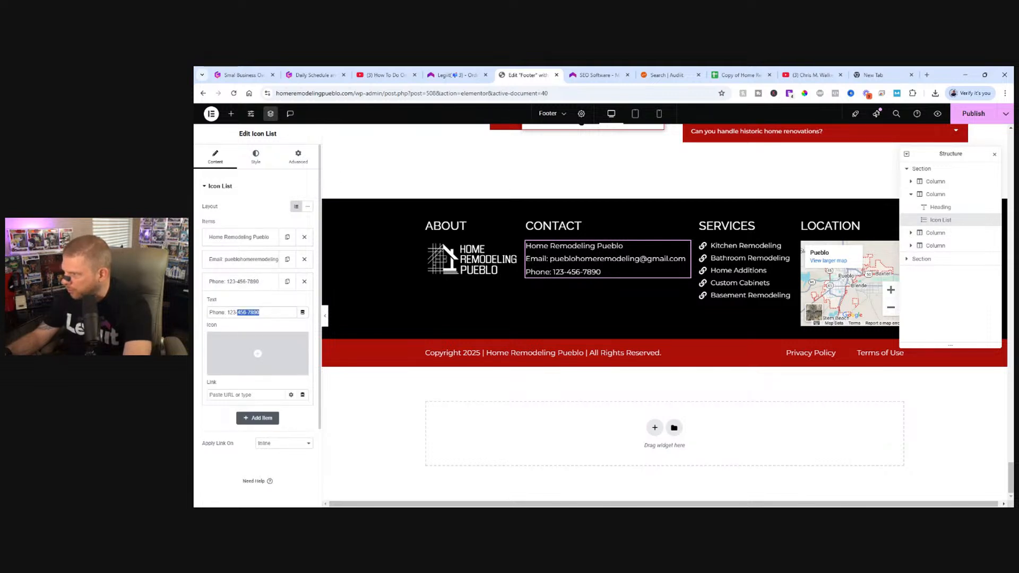
{"action": "key", "text": "BackSpace"}
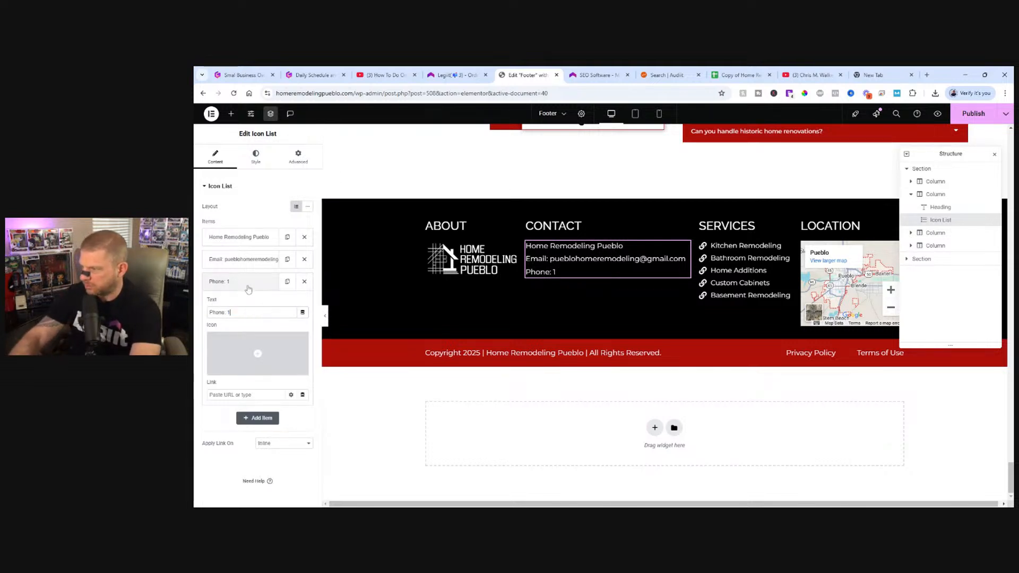
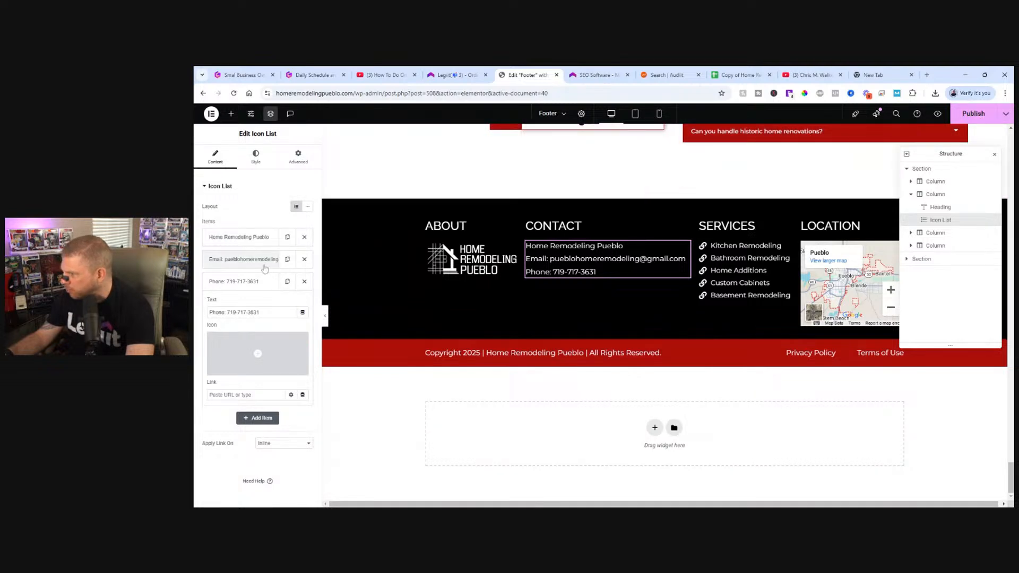
{"action": "left_click", "coordinate": [213, 264]}
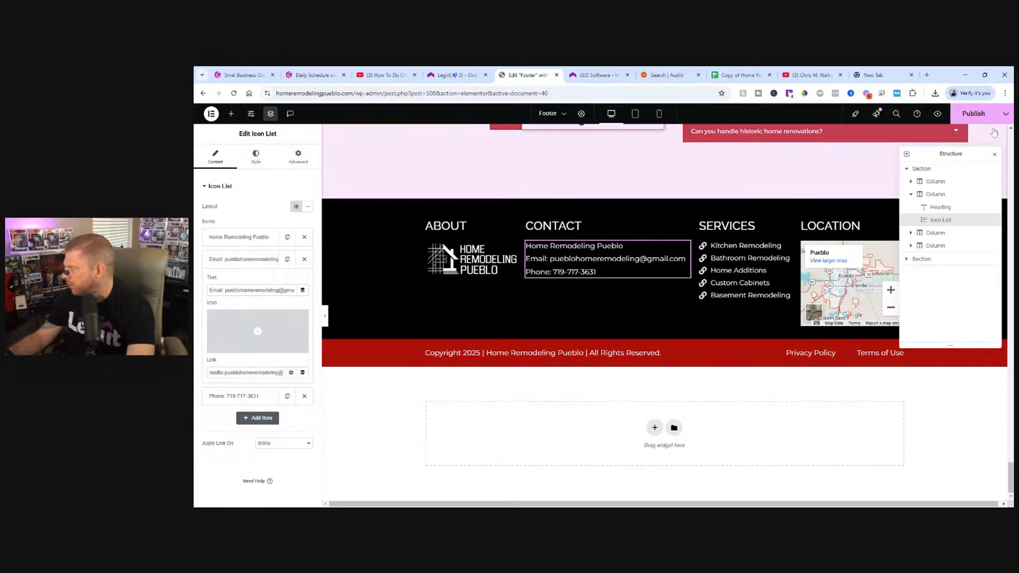
{"action": "left_click", "coordinate": [975, 116]}
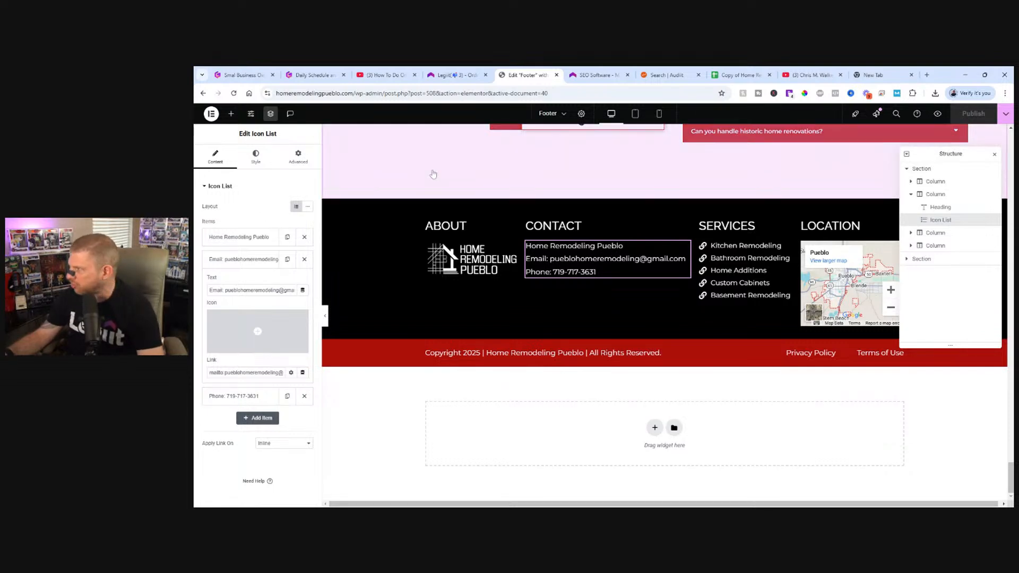
{"action": "scroll", "coordinate": [432, 173], "scroll_direction": "up", "scroll_amount": 3}
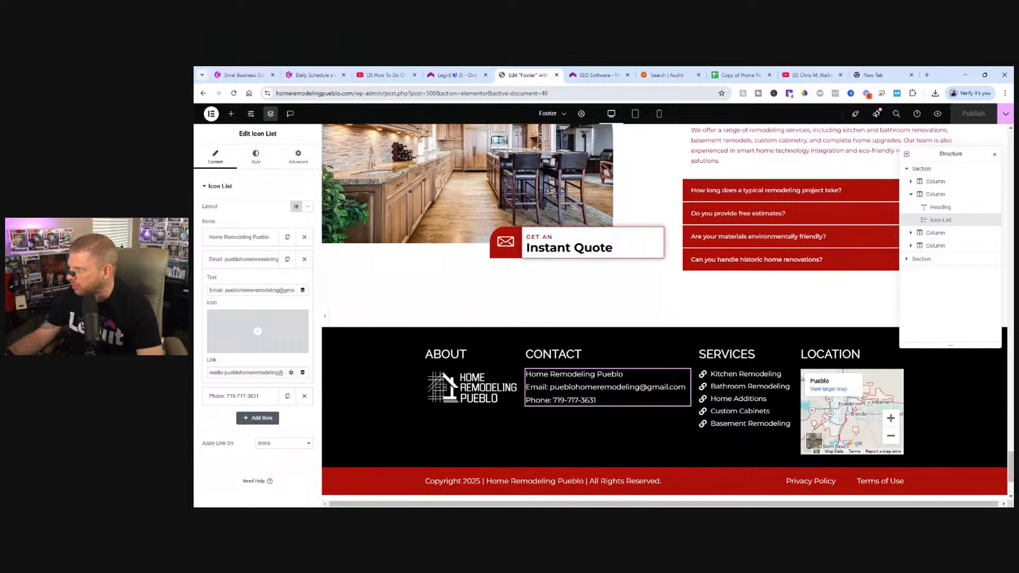
Go to the live site's Contact page and open it for editing in Elementor.
{"action": "left_click_drag", "start_coordinate": [353, 93], "coordinate": [691, 100]}
{"action": "key", "text": "BackSpace"}
{"action": "key", "text": "Return"}
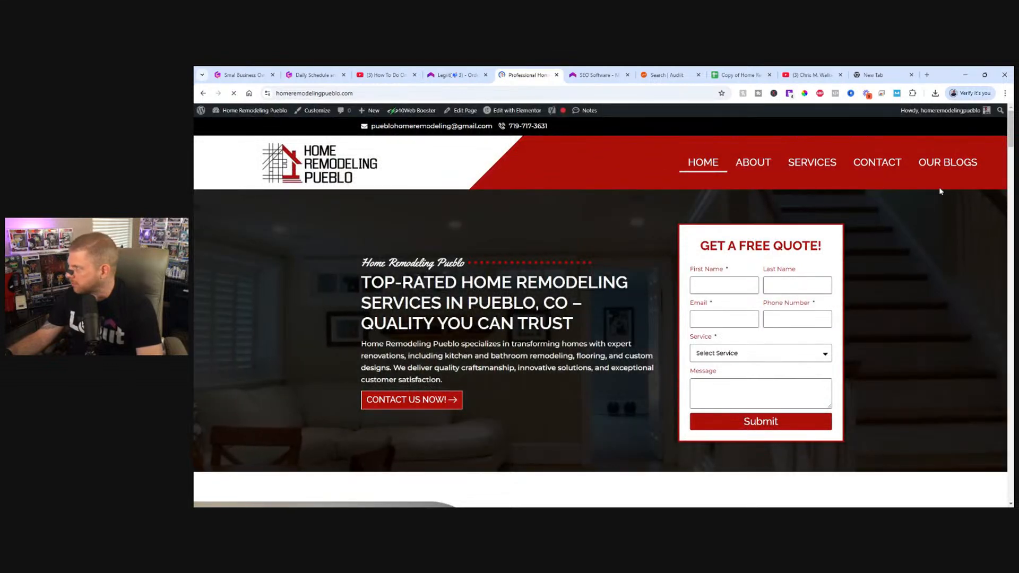
{"action": "left_click", "coordinate": [875, 162]}
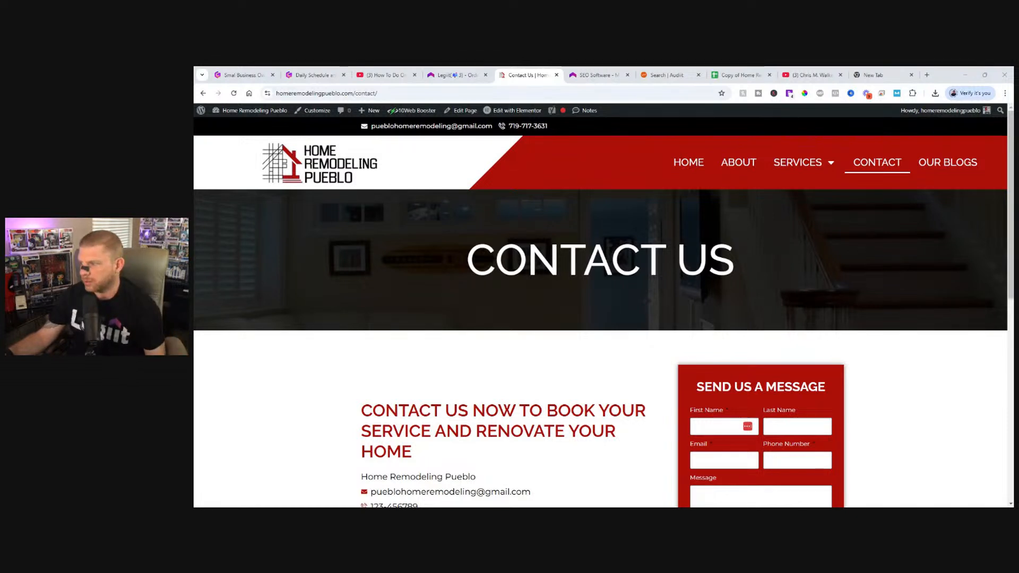
{"action": "scroll", "coordinate": [653, 252], "scroll_direction": "down", "scroll_amount": 2}
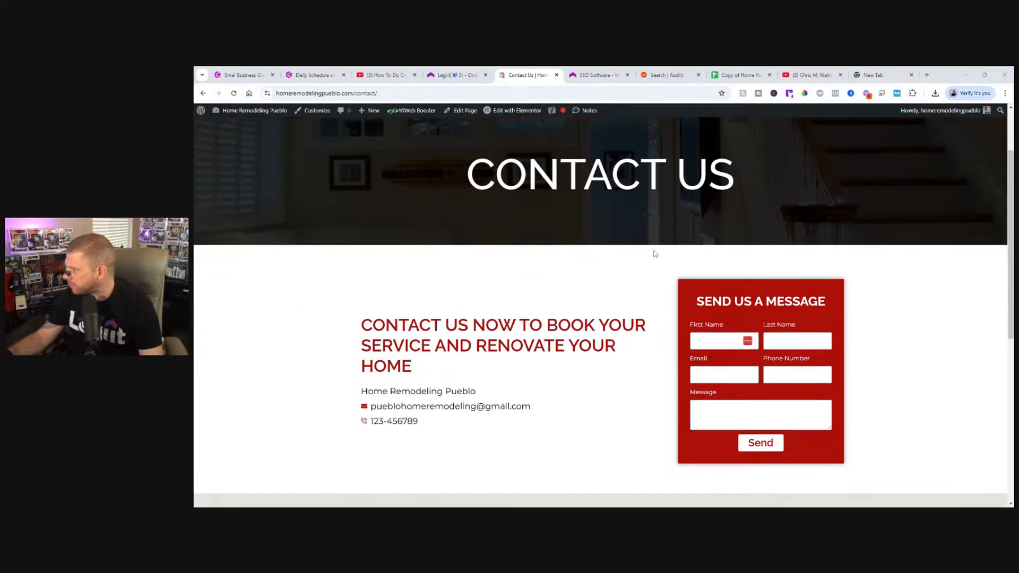
{"action": "mouse_move", "coordinate": [501, 112]}
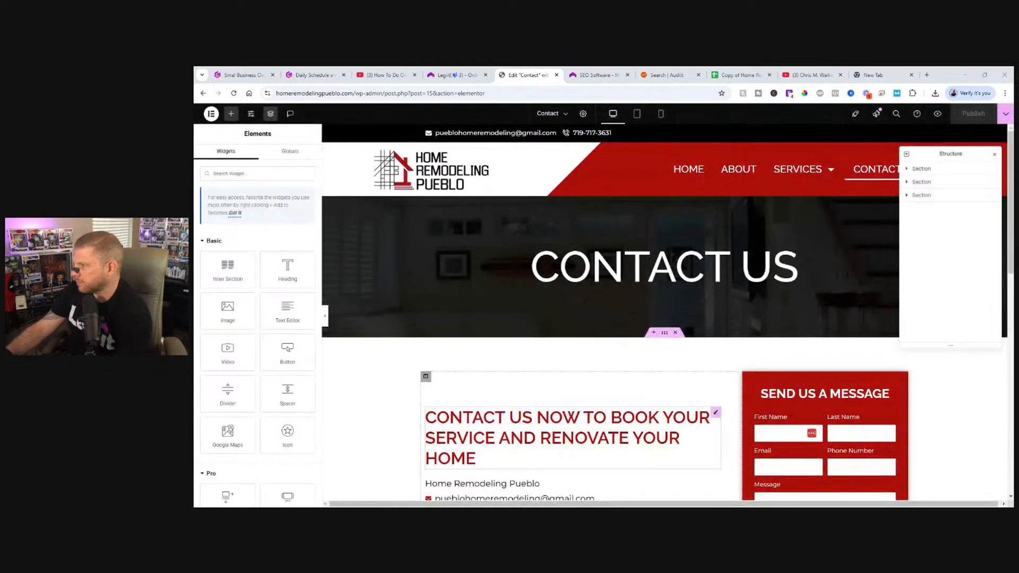
Replace the placeholder number in the Contact page's contact details with the business phone number and publish the page.
{"action": "scroll", "coordinate": [494, 319], "scroll_direction": "down", "scroll_amount": 4}
{"action": "left_click", "coordinate": [493, 302]}
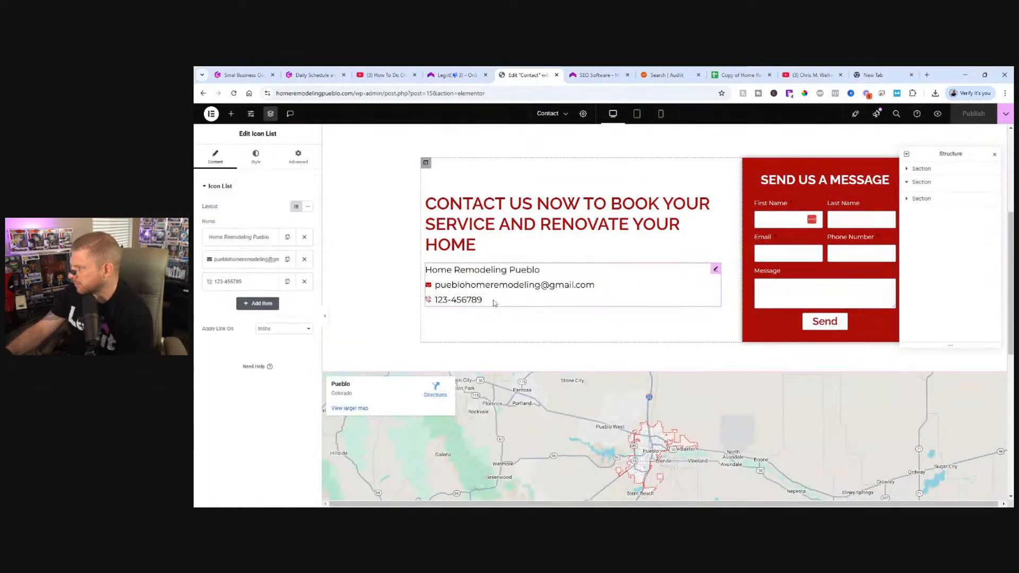
{"action": "left_click", "coordinate": [209, 288]}
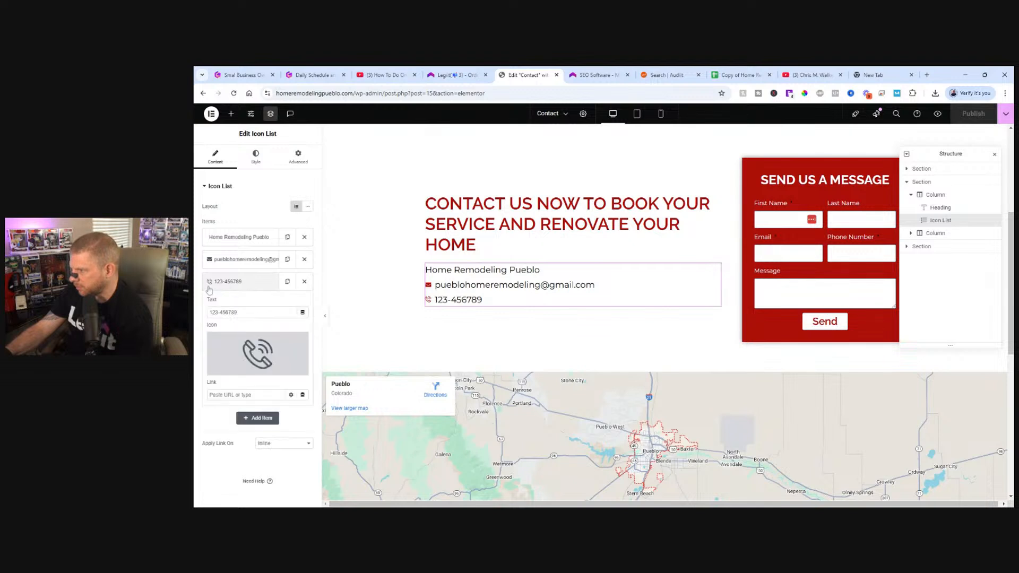
{"action": "left_click_drag", "start_coordinate": [238, 312], "coordinate": [206, 317]}
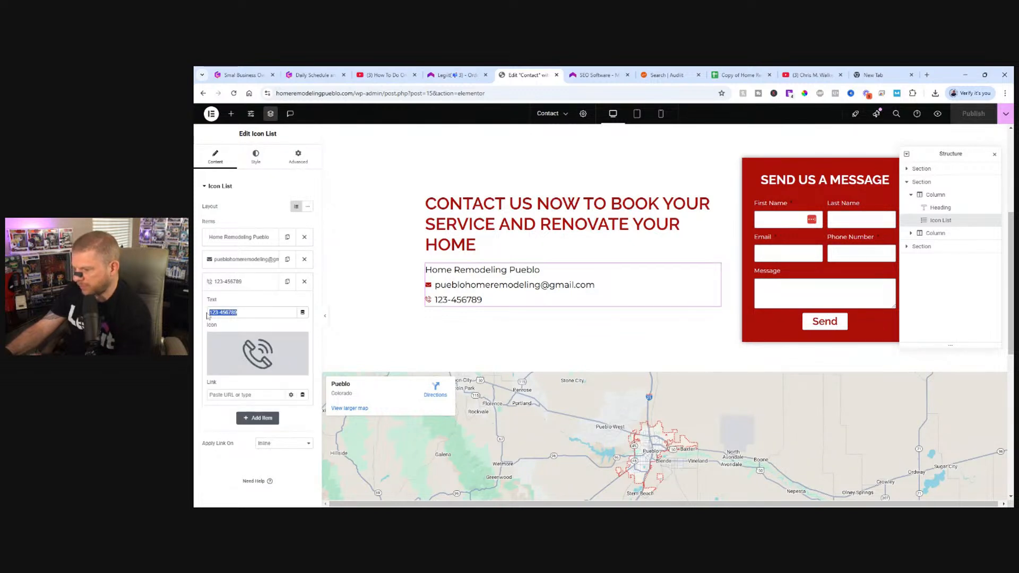
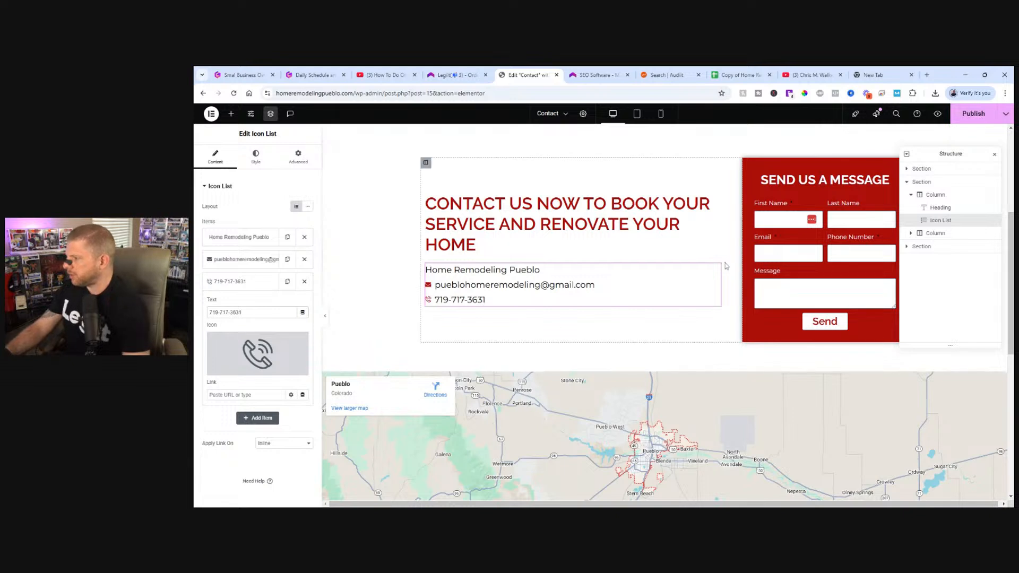
{"action": "left_click", "coordinate": [968, 115]}
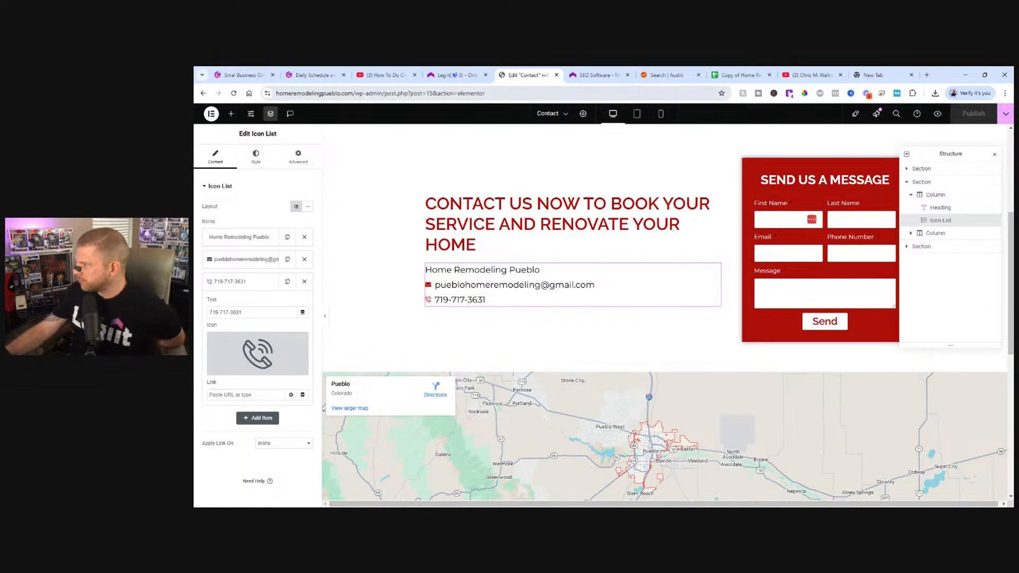
Return to the live homepage at homeremodelingpueblo.com and open it for editing in Elementor.
{"action": "left_click", "coordinate": [353, 93]}
{"action": "left_click_drag", "start_coordinate": [353, 93], "coordinate": [484, 94]}
{"action": "key", "text": "BackSpace"}
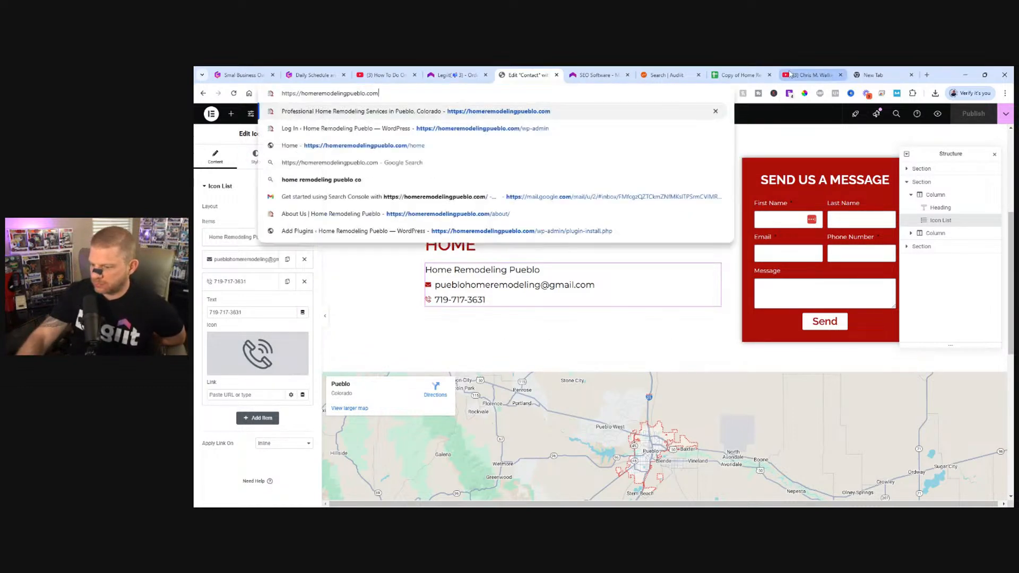
{"action": "key", "text": "Return"}
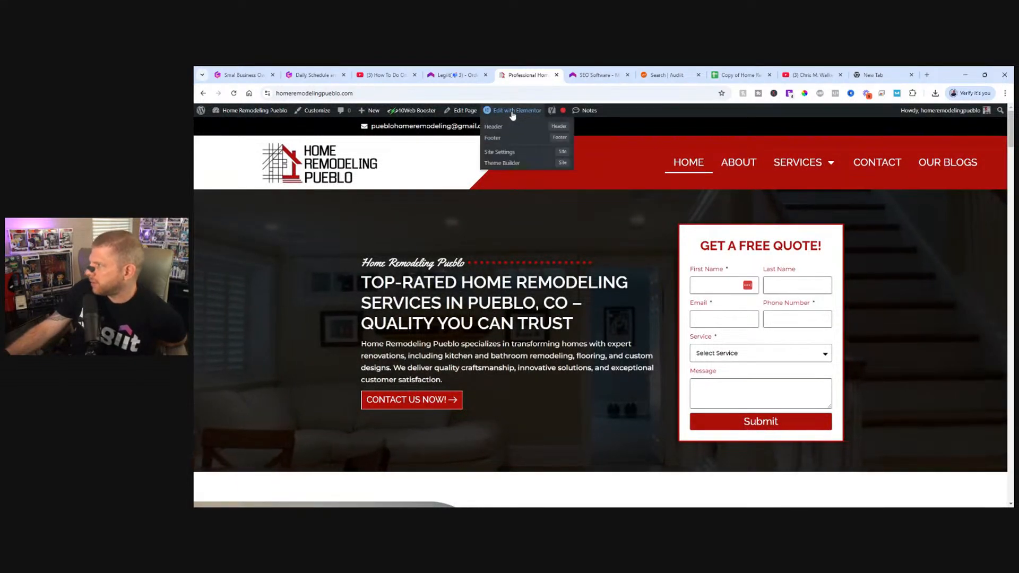
{"action": "left_click", "coordinate": [510, 112]}
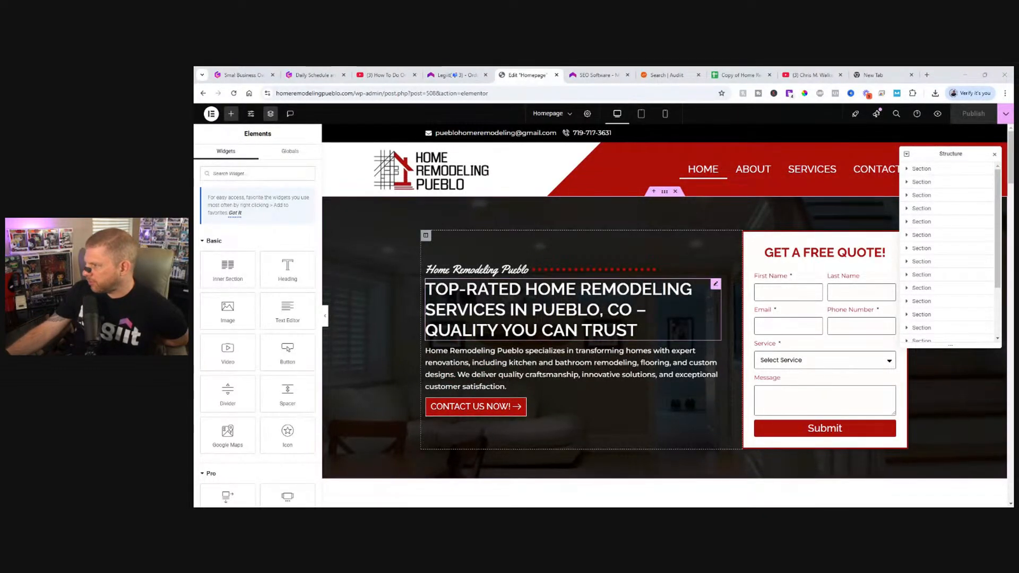
Clear the text from the dotted divider above the homepage's hero heading.
{"action": "left_click", "coordinate": [572, 310]}
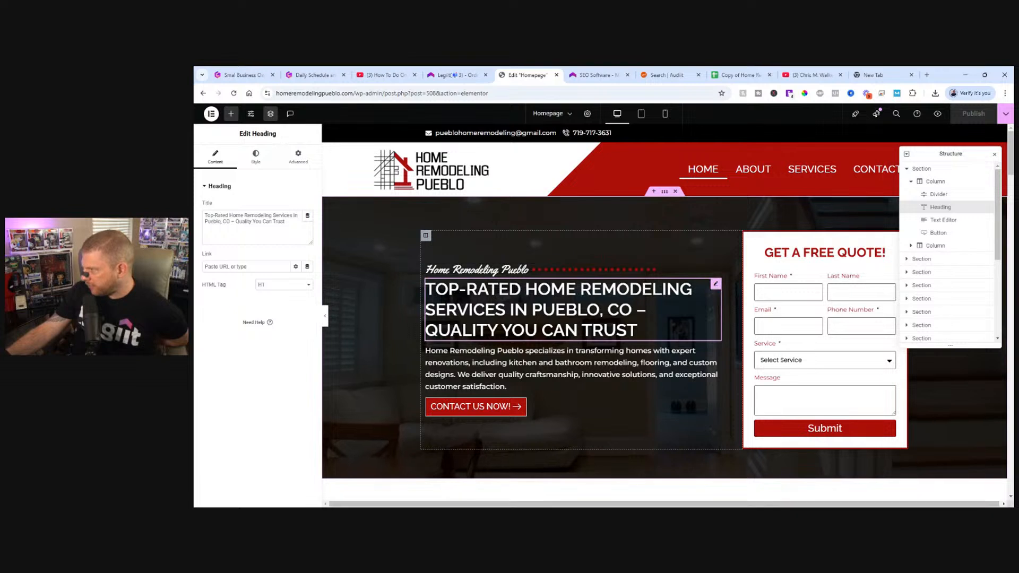
{"action": "left_click", "coordinate": [488, 268]}
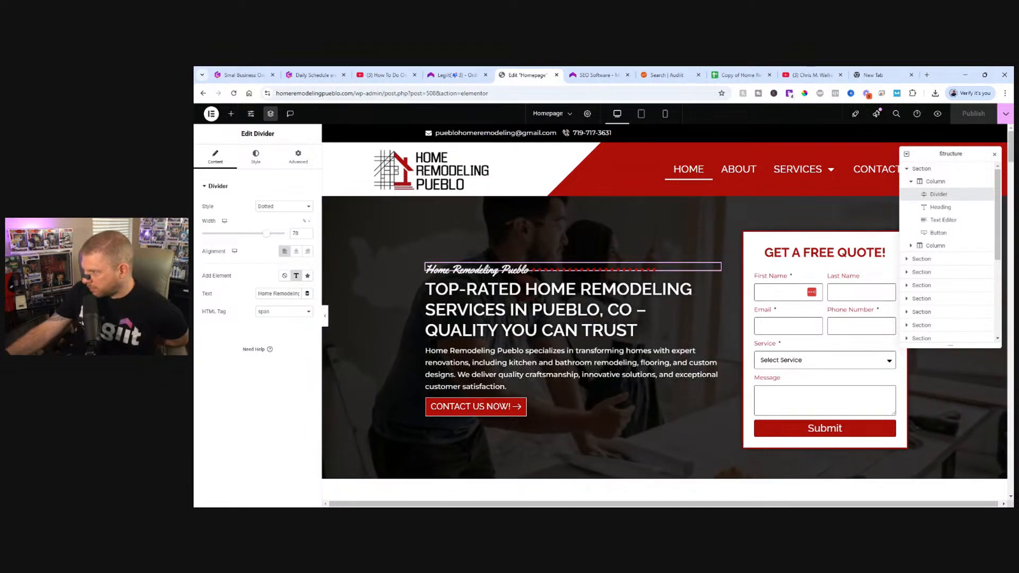
{"action": "triple_click", "coordinate": [278, 293]}
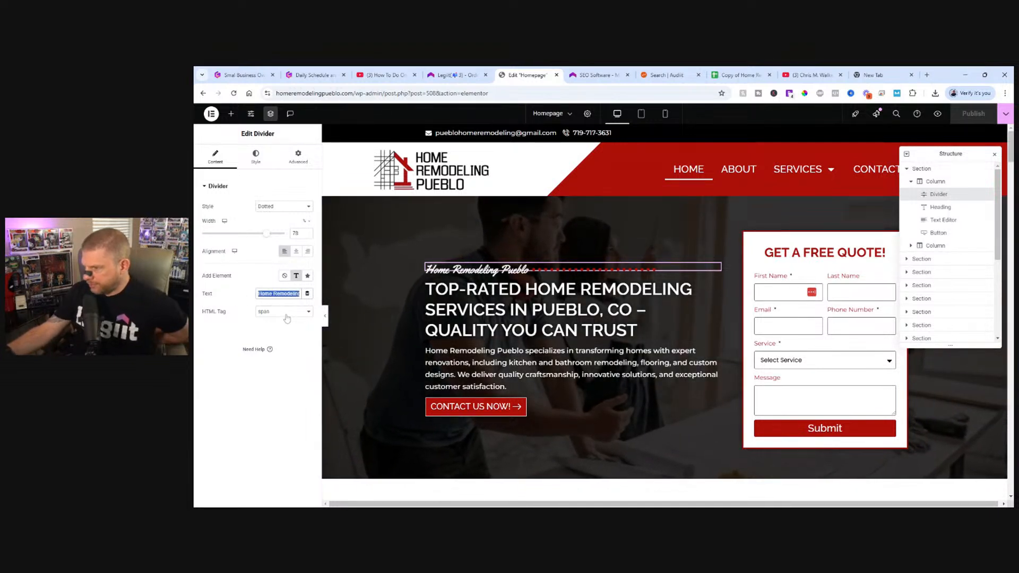
{"action": "key", "text": "BackSpace"}
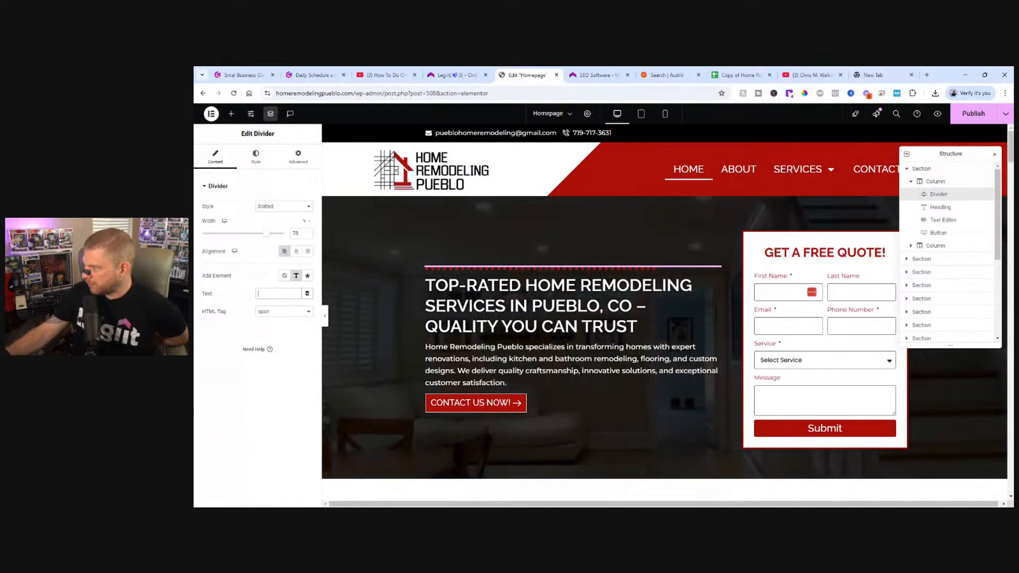
Replace the homepage's H1 hero heading text with "Home Remodeling Pueblo".
{"action": "left_click", "coordinate": [637, 326]}
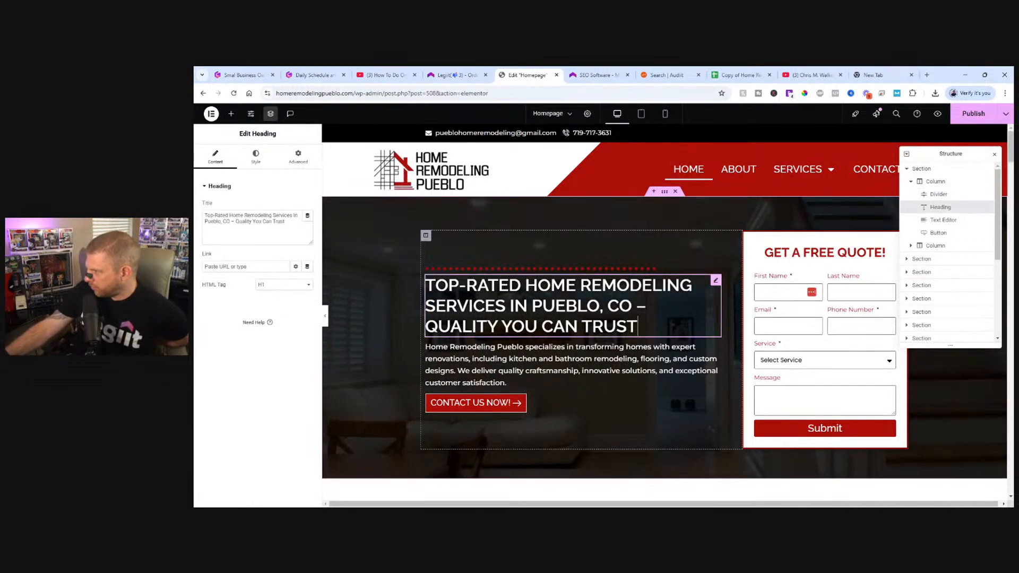
{"action": "left_click_drag", "start_coordinate": [638, 327], "coordinate": [425, 285]}
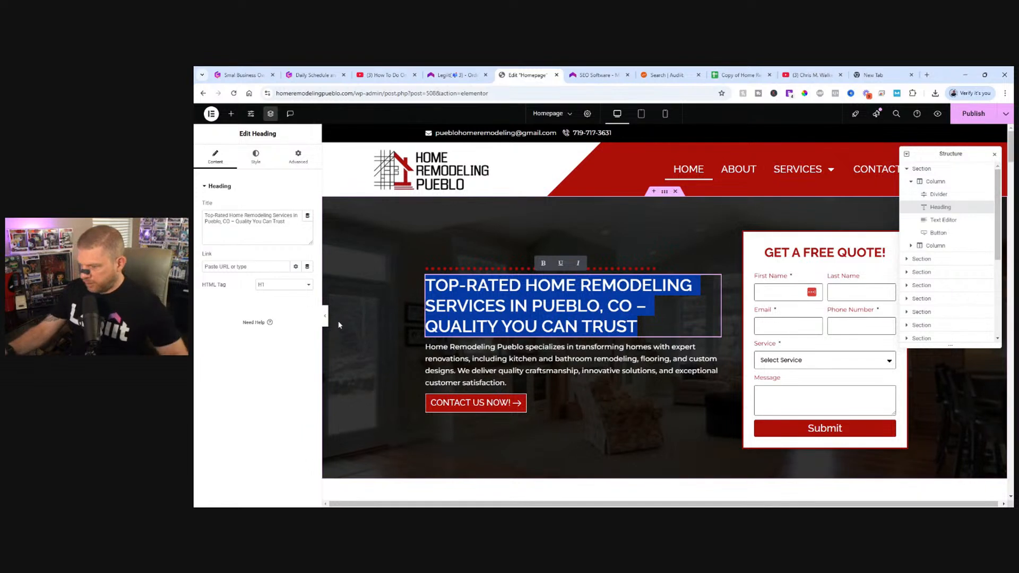
{"action": "type", "text": "Home R"}
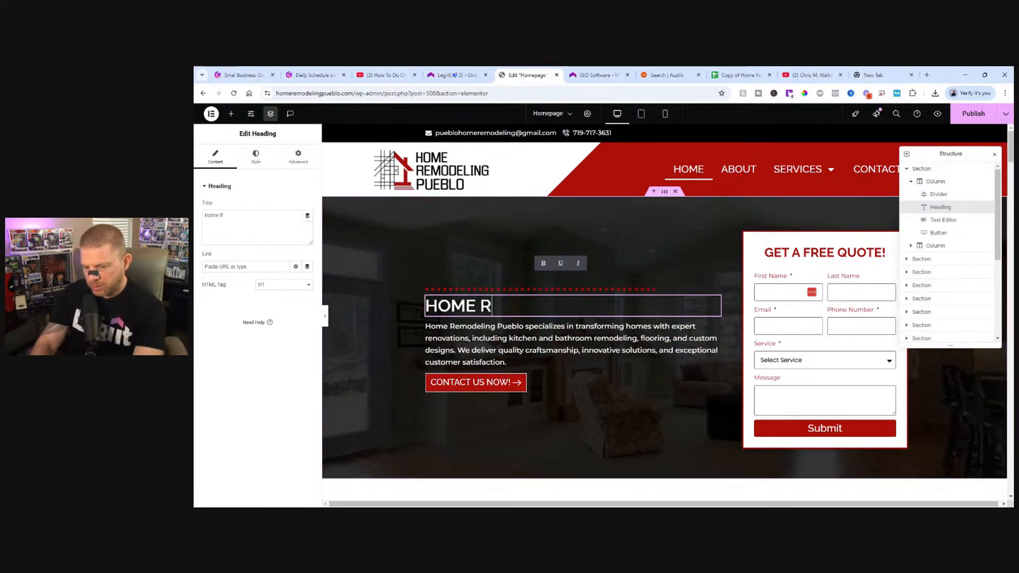
{"action": "type", "text": "emodeling Pueblo"}
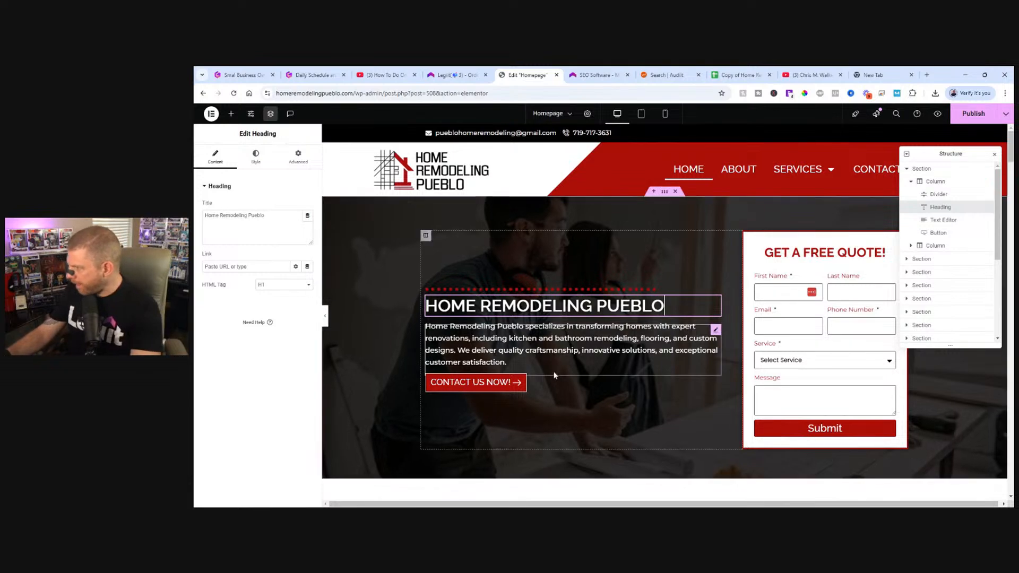
Look over the homepage's upper sections and check the averages in the Audiit.io report.
{"action": "scroll", "coordinate": [593, 396], "scroll_direction": "down", "scroll_amount": 2}
{"action": "scroll", "coordinate": [588, 412], "scroll_direction": "down", "scroll_amount": 4}
{"action": "scroll", "coordinate": [587, 412], "scroll_direction": "up", "scroll_amount": 2}
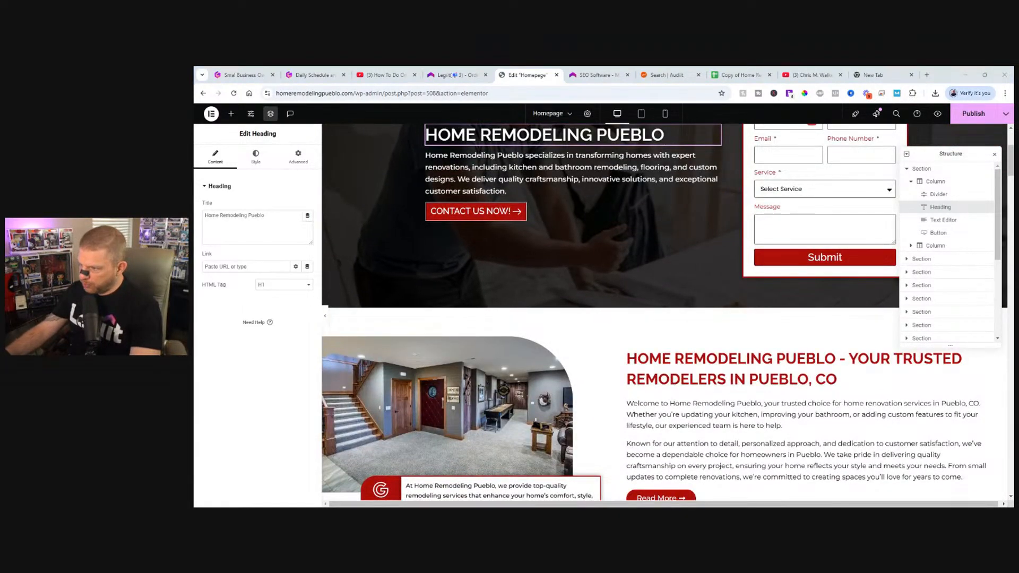
{"action": "left_click", "coordinate": [672, 74]}
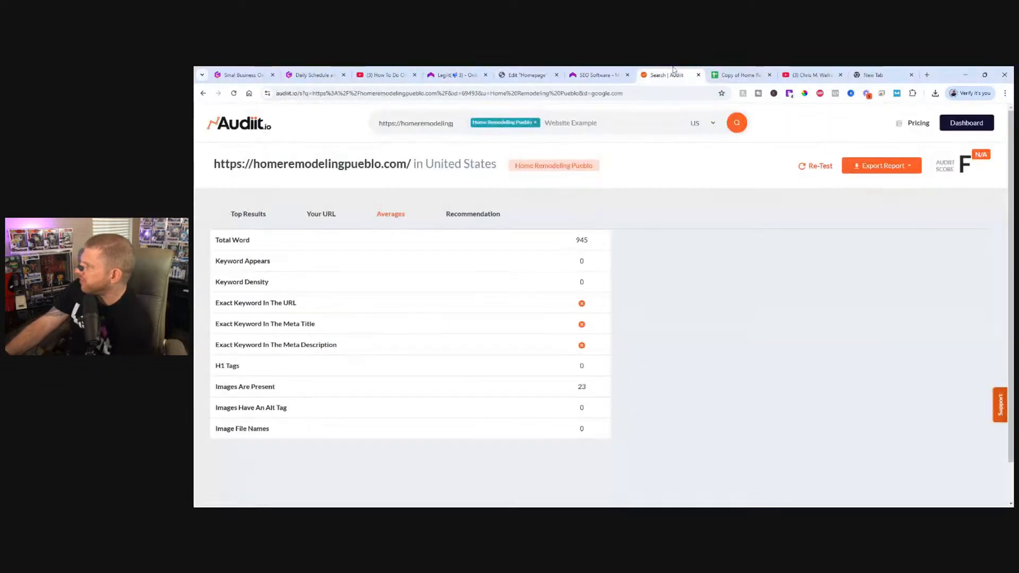
{"action": "left_click", "coordinate": [534, 72]}
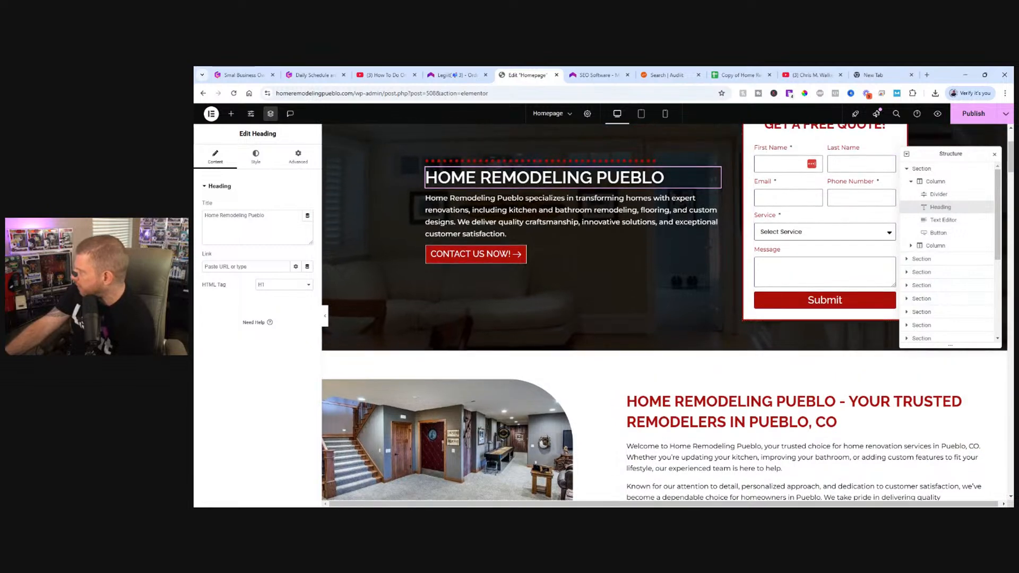
Publish the homepage changes and go to the page's Yoast SEO search appearance settings in the WordPress page editor.
{"action": "scroll", "coordinate": [663, 265], "scroll_direction": "up", "scroll_amount": 3}
{"action": "left_click", "coordinate": [969, 114]}
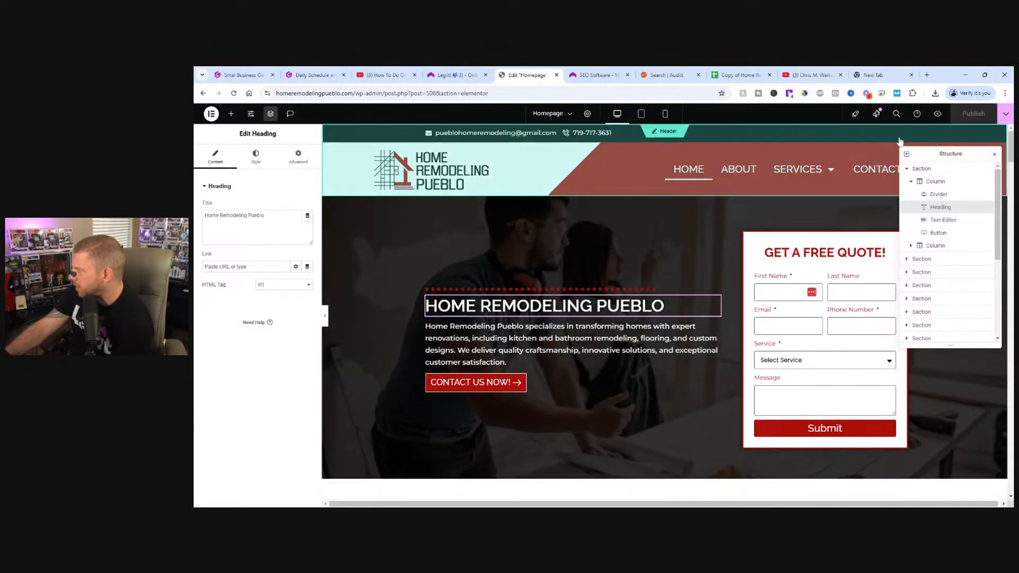
{"action": "left_click", "coordinate": [211, 114]}
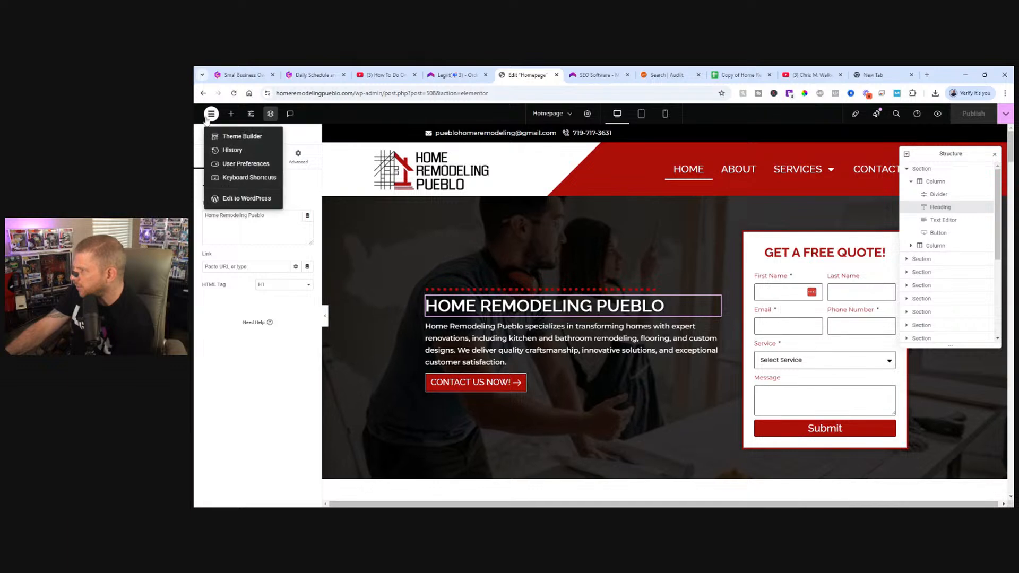
{"action": "left_click", "coordinate": [248, 198]}
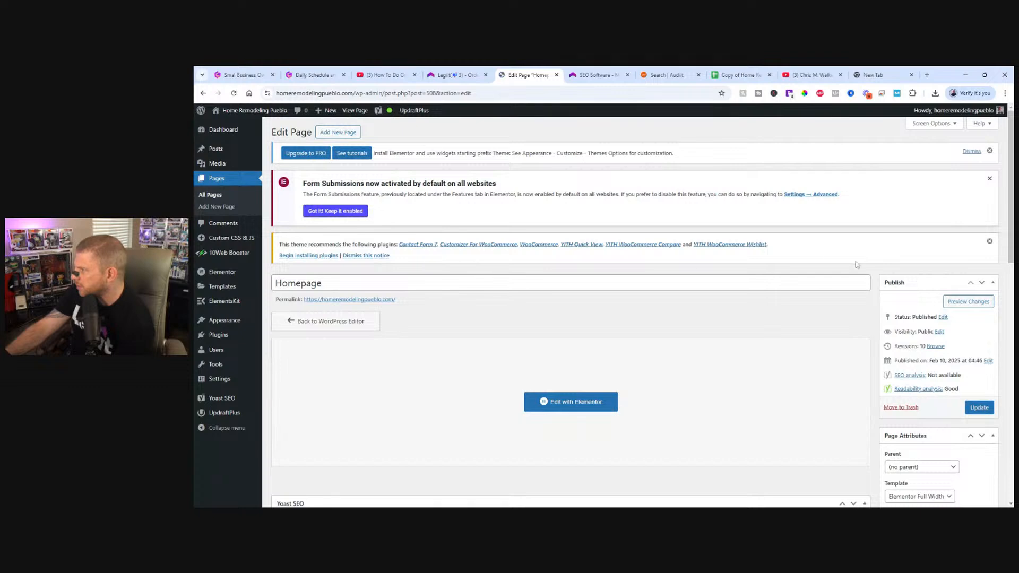
{"action": "scroll", "coordinate": [731, 291], "scroll_direction": "down", "scroll_amount": 8}
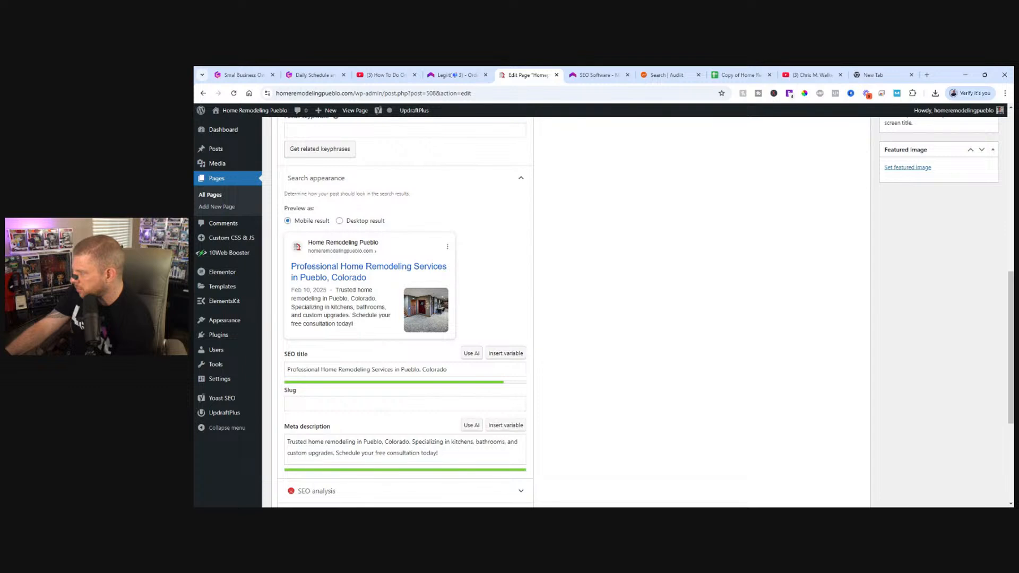
Replace the homepage's SEO title with "Home Remodeling Pueblo Professional Remodeling Services".
{"action": "left_click_drag", "start_coordinate": [451, 370], "coordinate": [251, 374]}
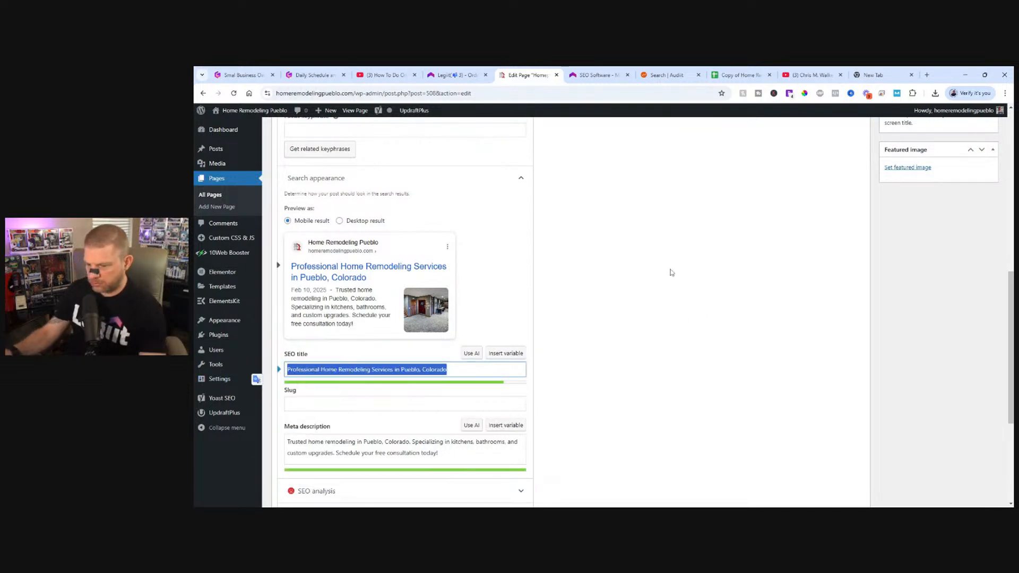
{"action": "type", "text": "Home Remod"}
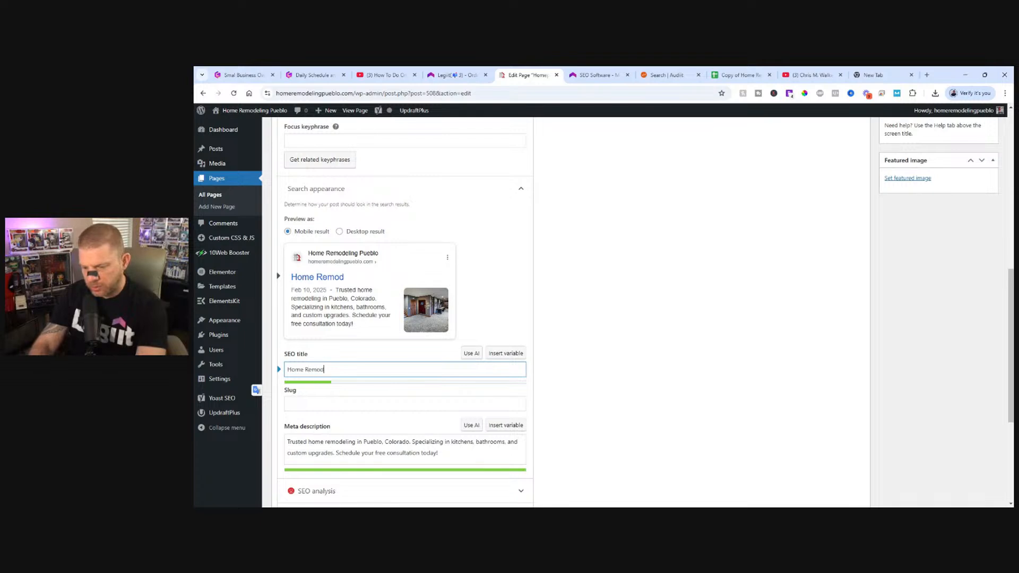
{"action": "type", "text": "eling Pueblo Professional"}
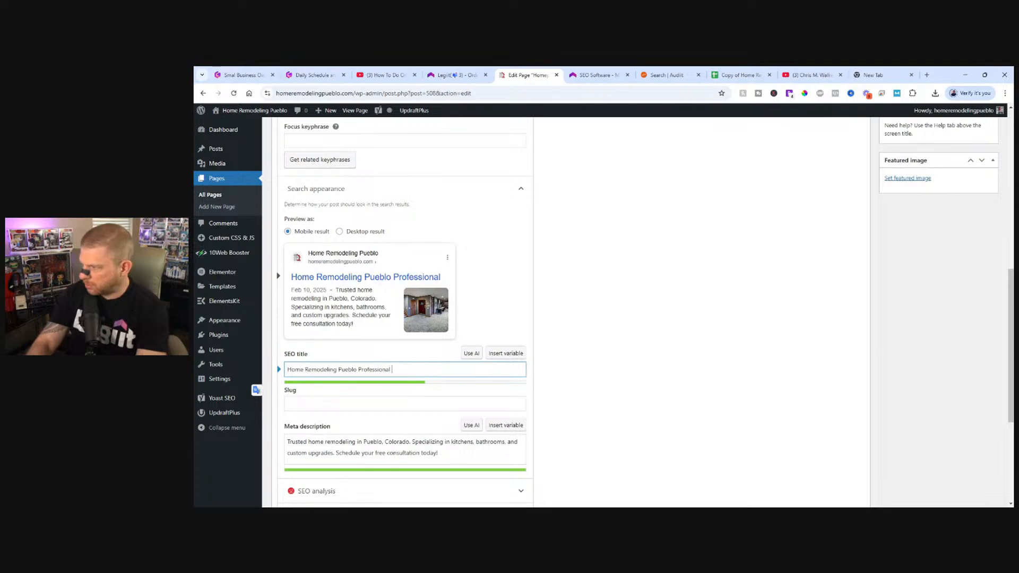
{"action": "type", "text": " Remodeling Services"}
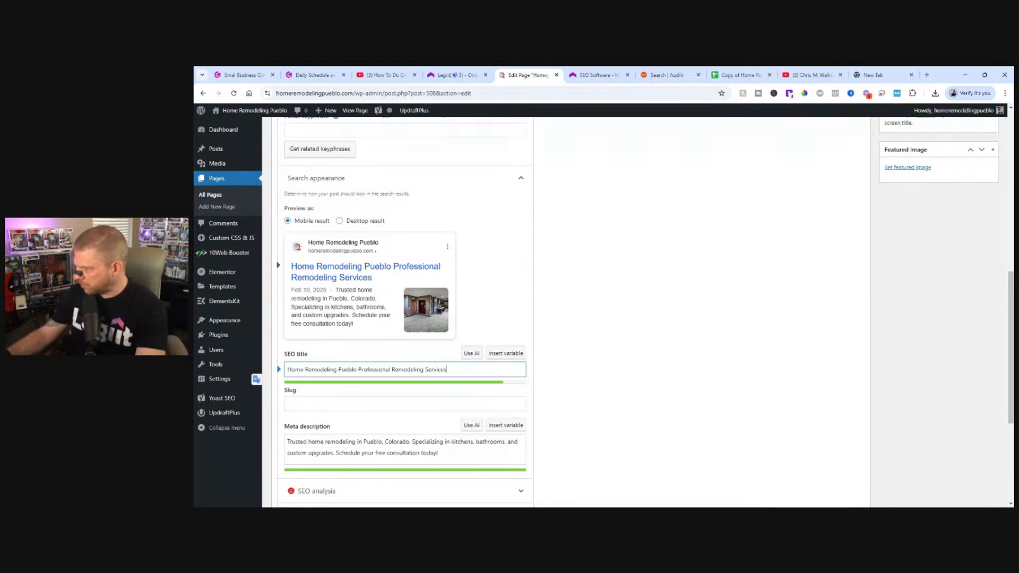
Add "Home Remodeling Pueblo" to the start of the meta description and delete its closing sentence about scheduling a free consultation.
{"action": "left_click", "coordinate": [287, 442]}
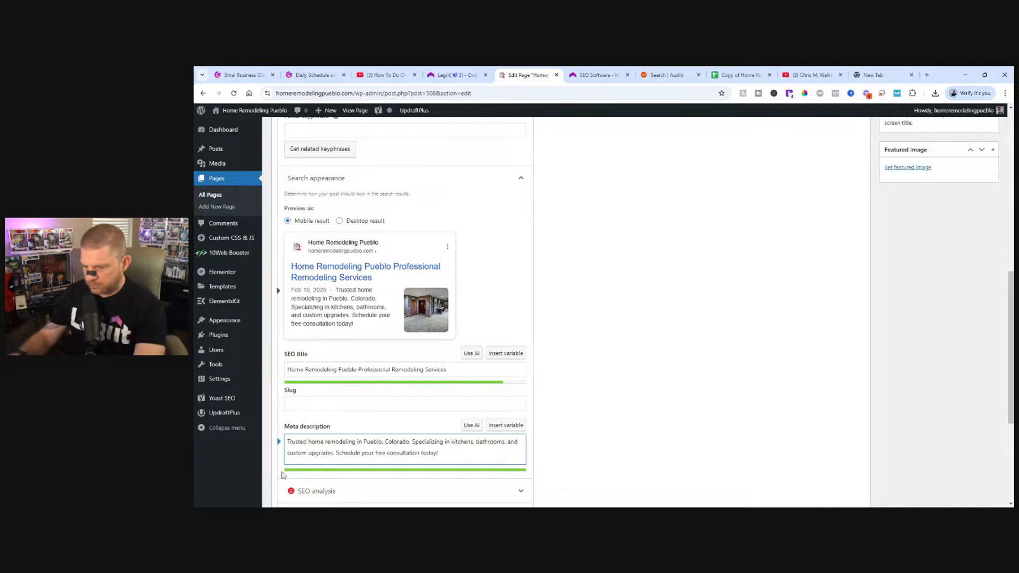
{"action": "type", "text": "Home"}
{"action": "type", "text": "emodeling Pue"}
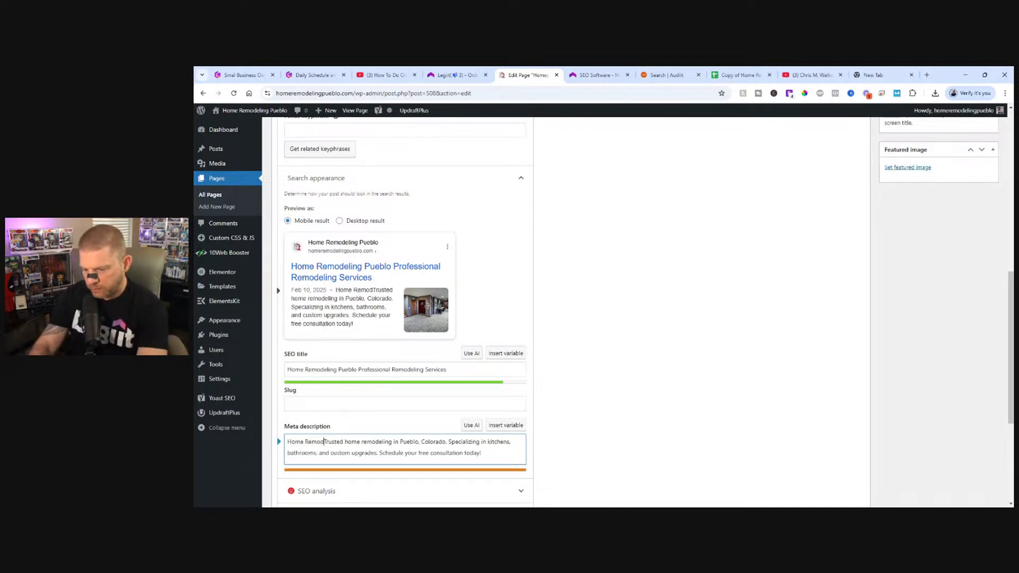
{"action": "type", "text": "blo"}
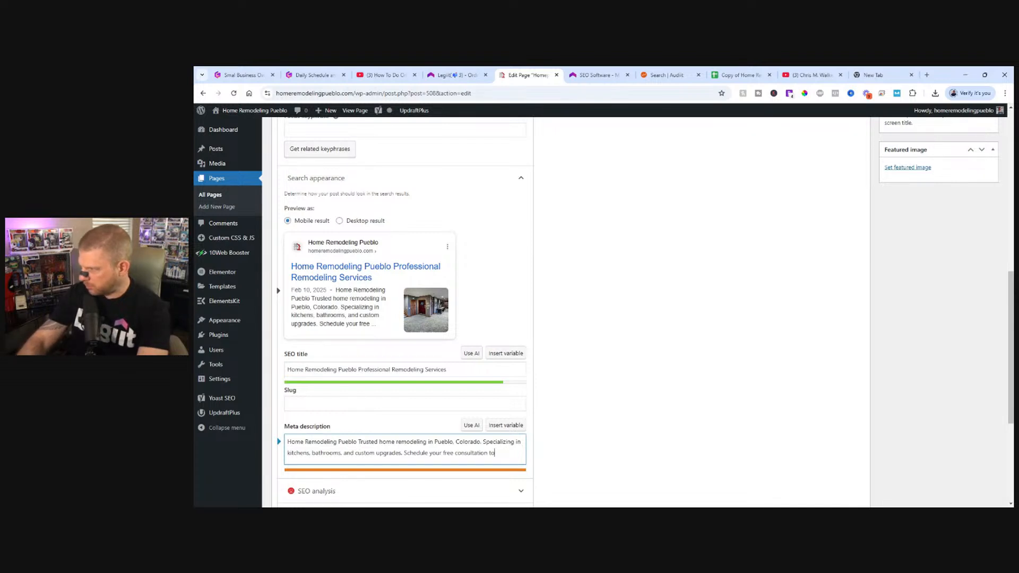
{"action": "key", "text": "BackSpace"}
{"action": "key", "text": "BackSpace"}
{"action": "key", "text": "BackSpace"}
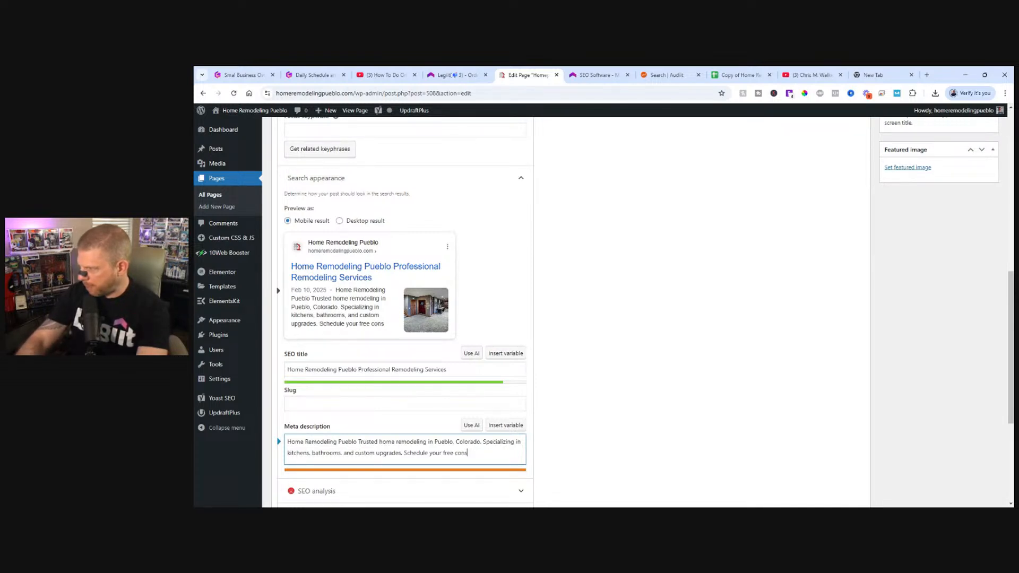
{"action": "key", "text": "BackSpace"}
{"action": "key", "text": "BackSpace"}
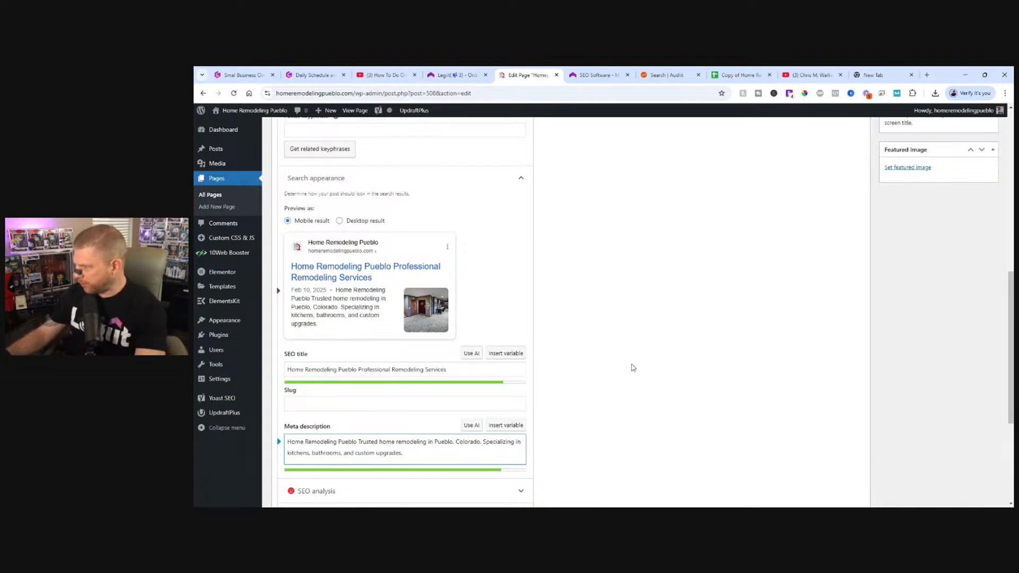
Update the page with the new search appearance and check the averages in the Audiit.io report.
{"action": "scroll", "coordinate": [633, 368], "scroll_direction": "up", "scroll_amount": 10}
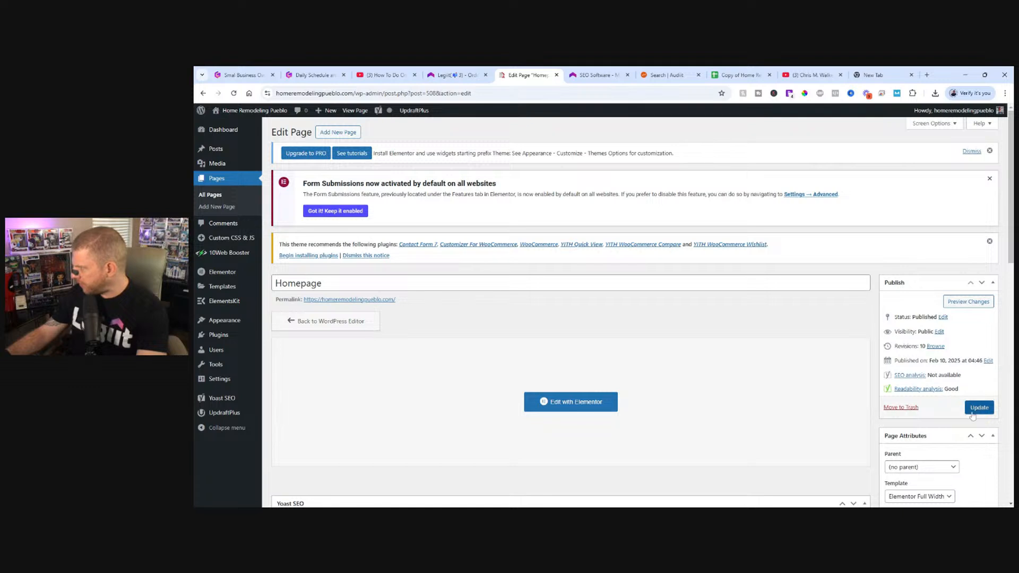
{"action": "left_click", "coordinate": [977, 407]}
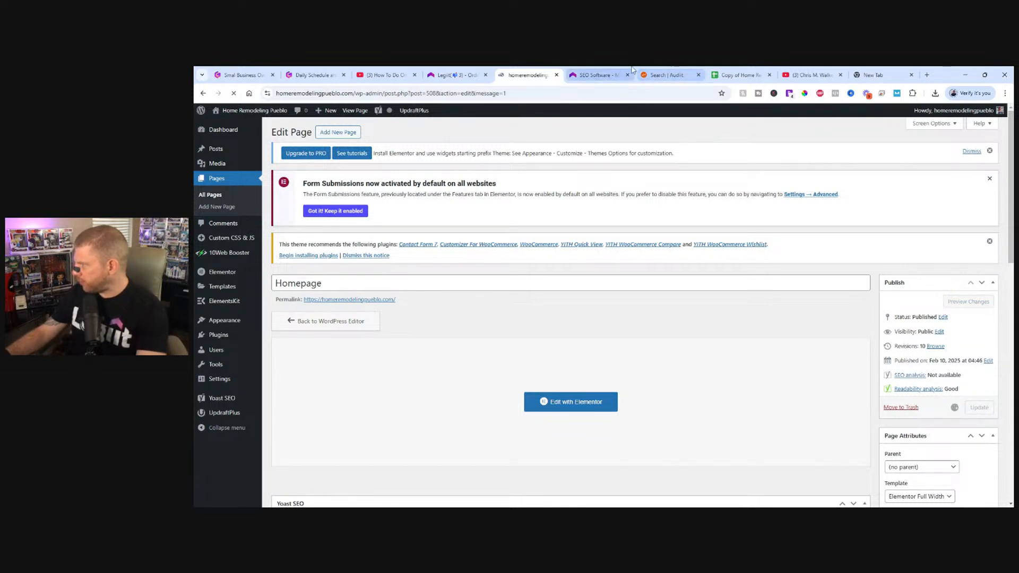
{"action": "left_click", "coordinate": [668, 73]}
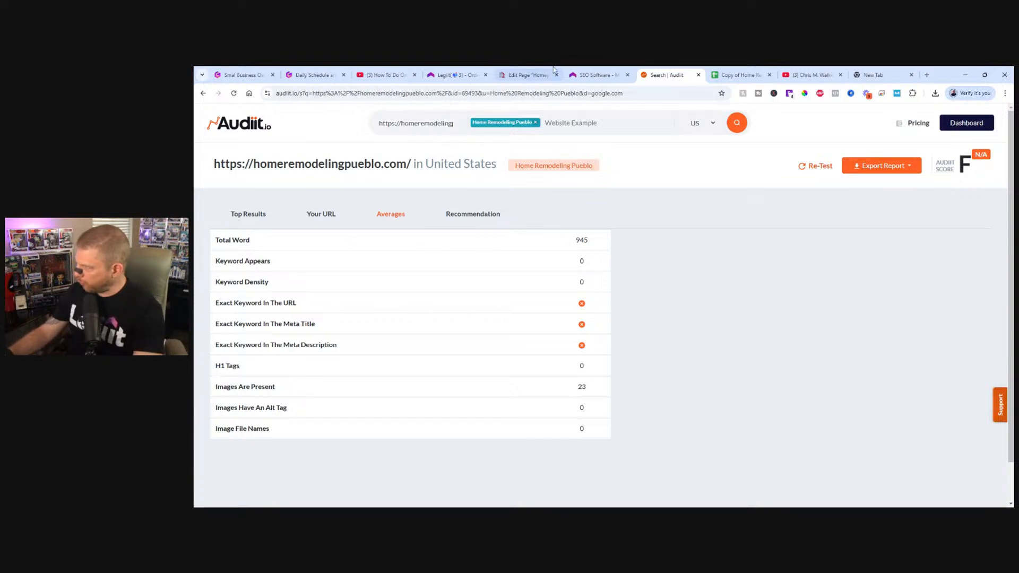
{"action": "left_click", "coordinate": [528, 74]}
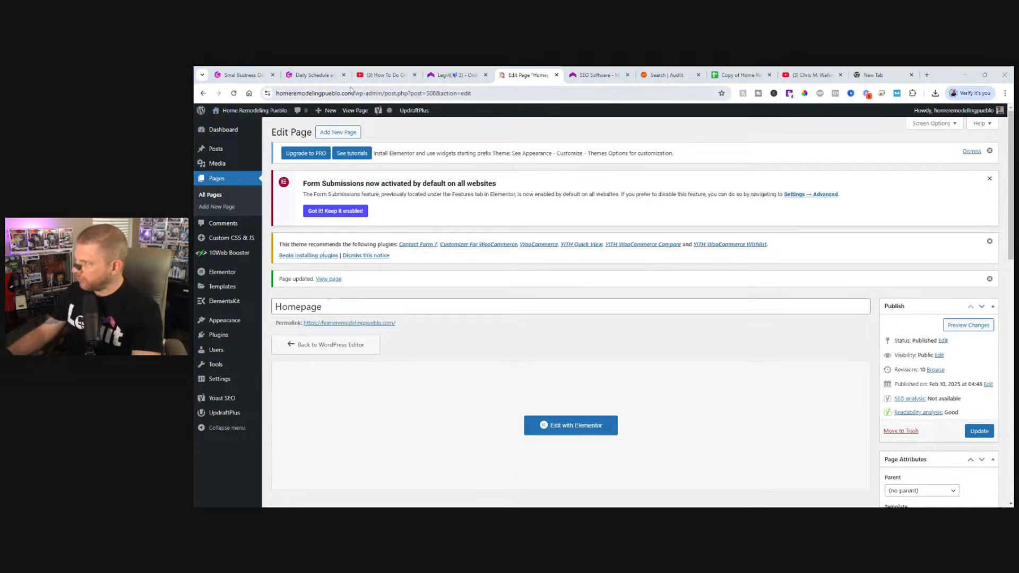
Go to the live homepage at homeremodelingpueblo.com and open it for editing in Elementor.
{"action": "left_click_drag", "start_coordinate": [374, 93], "coordinate": [507, 112]}
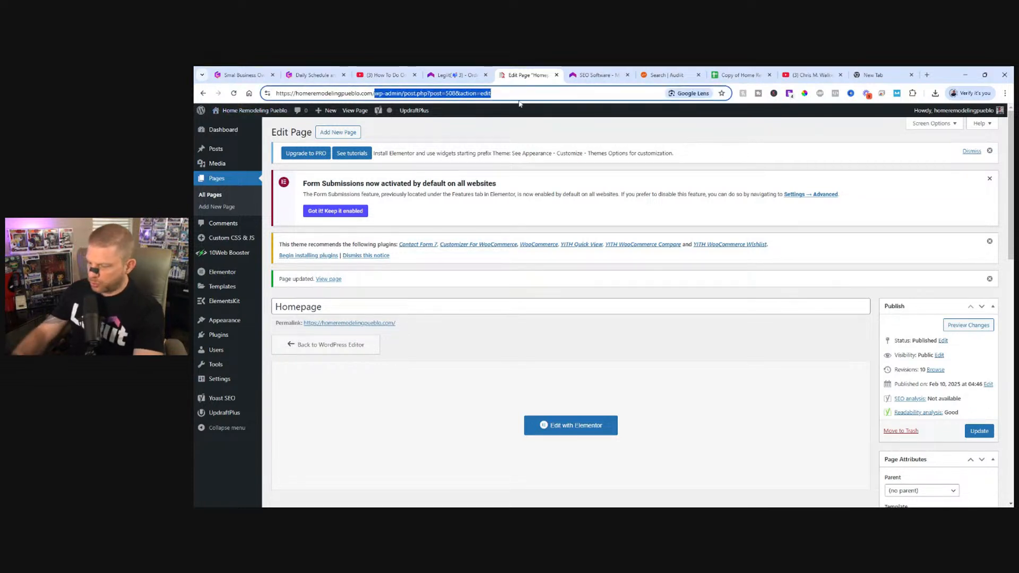
{"action": "key", "text": "BackSpace"}
{"action": "key", "text": "Return"}
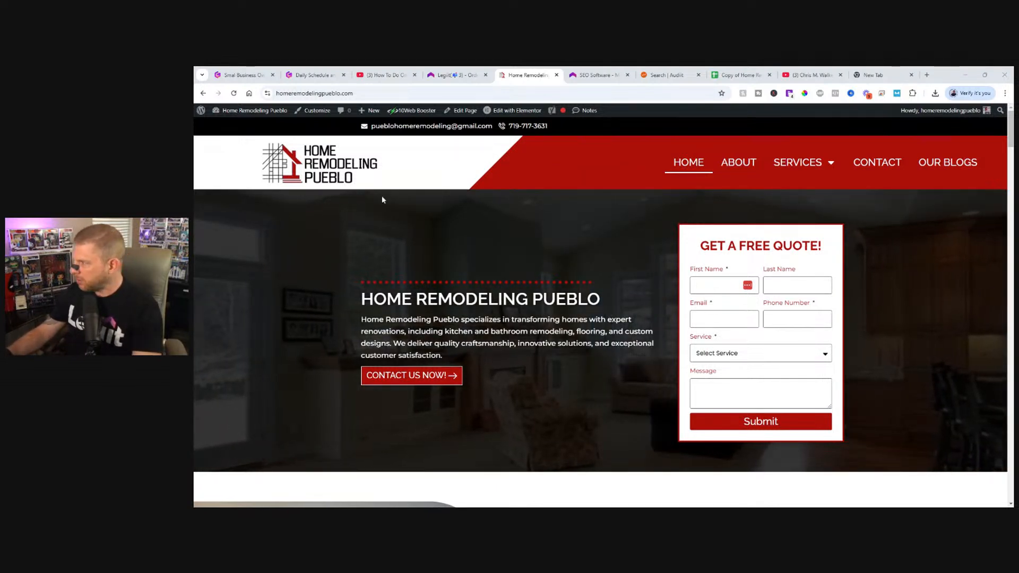
{"action": "left_click", "coordinate": [515, 110]}
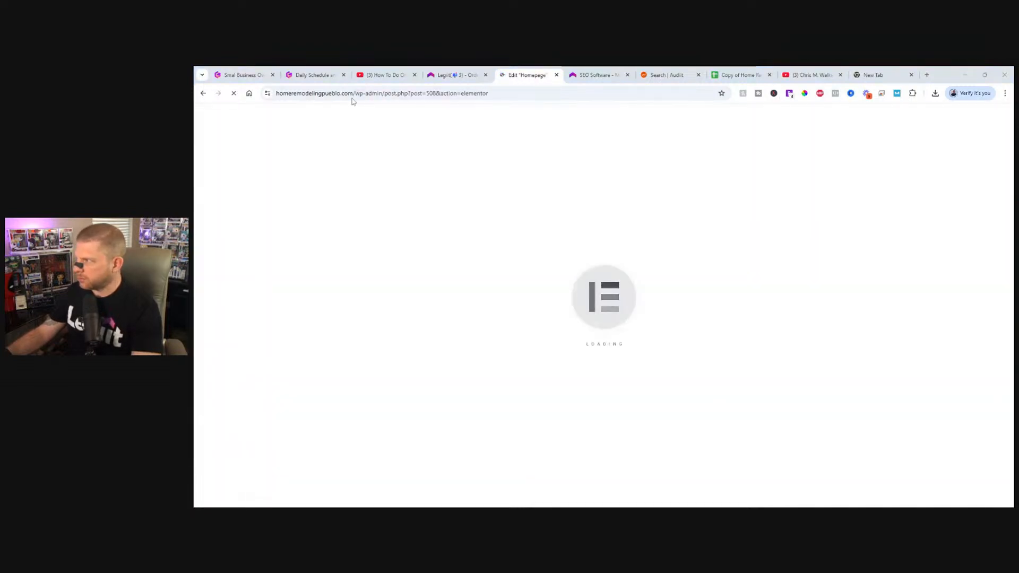
{"action": "left_click_drag", "start_coordinate": [353, 93], "coordinate": [274, 96]}
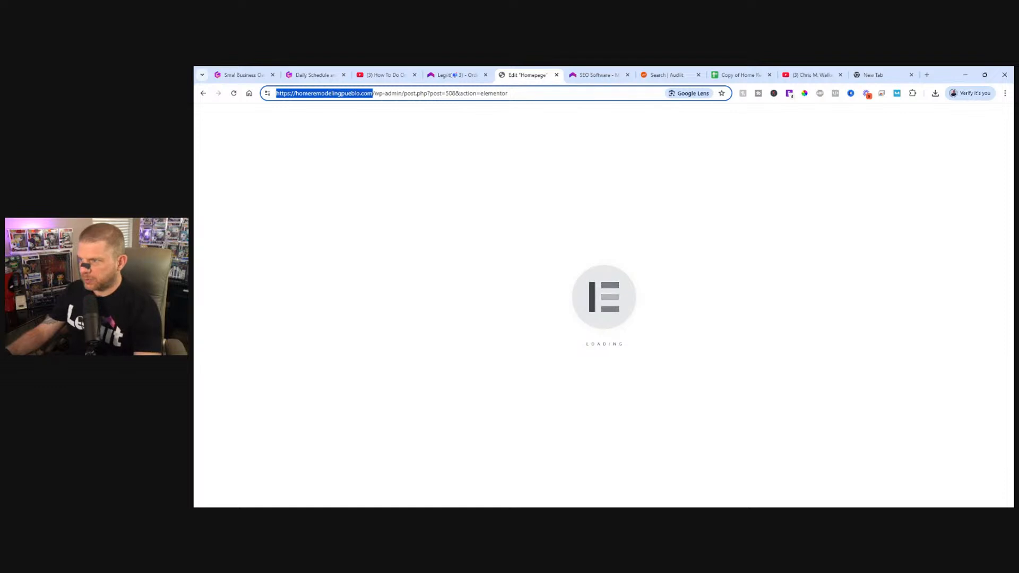
{"action": "key", "text": "alt+Tab"}
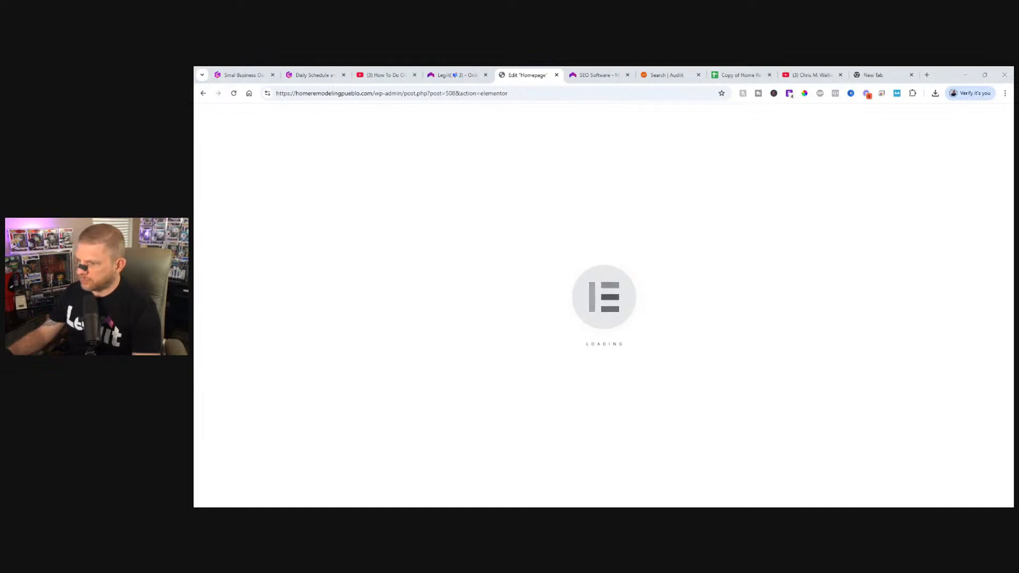
{"action": "left_click", "coordinate": [594, 75]}
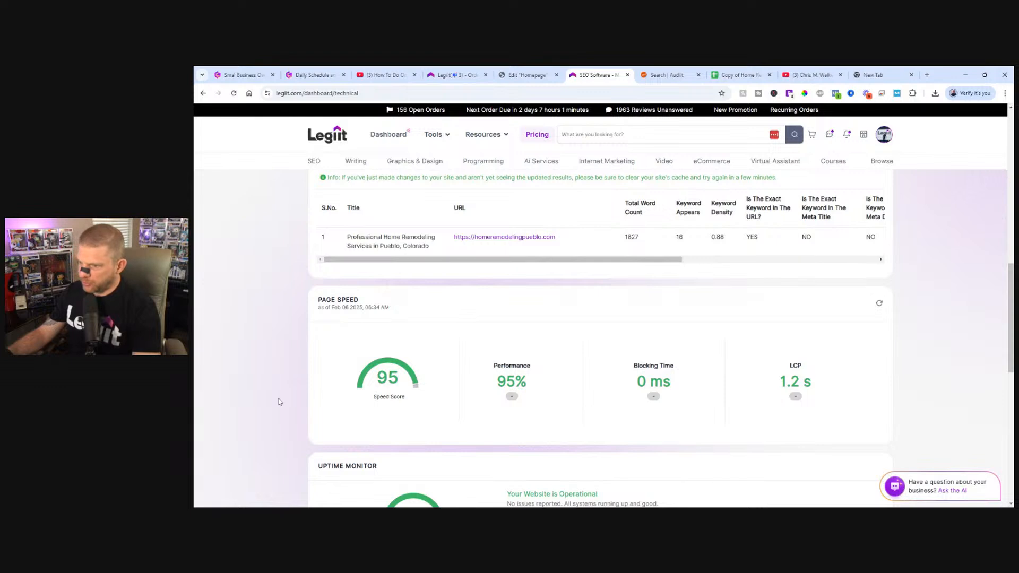
{"action": "left_click", "coordinate": [527, 75]}
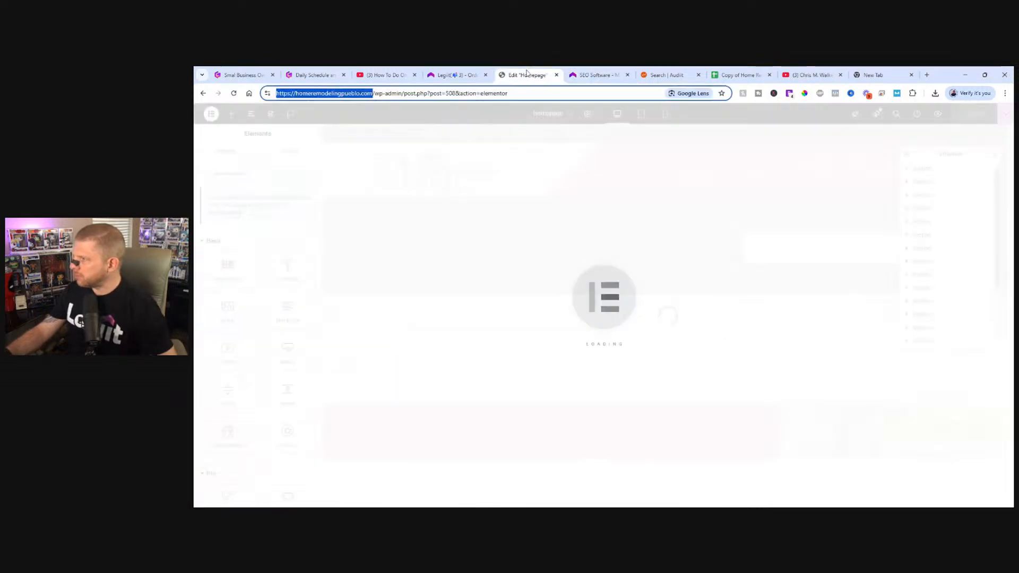
{"action": "key", "text": "alt+Tab"}
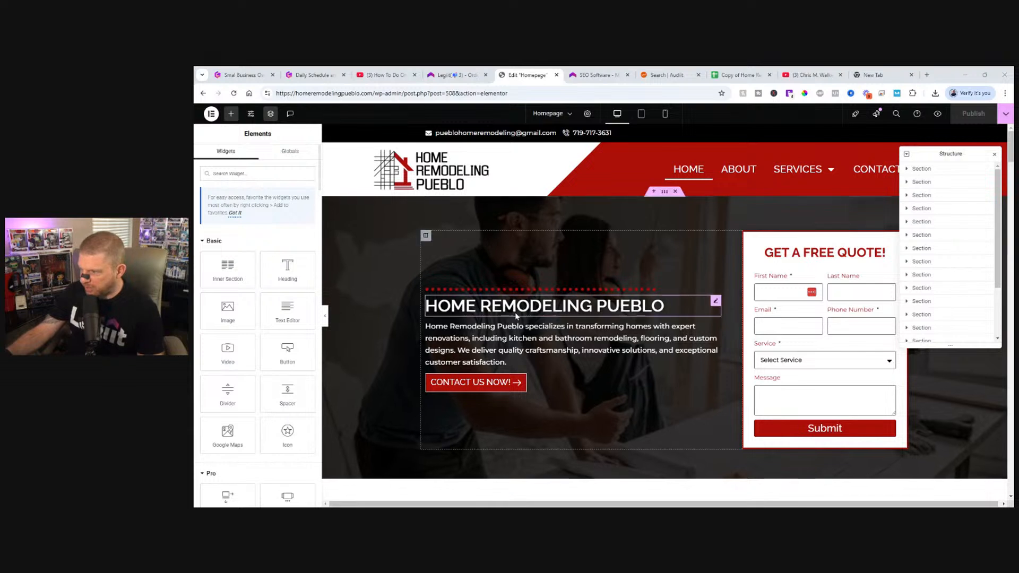
Change the opening of the hero paragraph from "Home Remodeling Pueblo specializes" to "We specialize".
{"action": "left_click", "coordinate": [469, 346]}
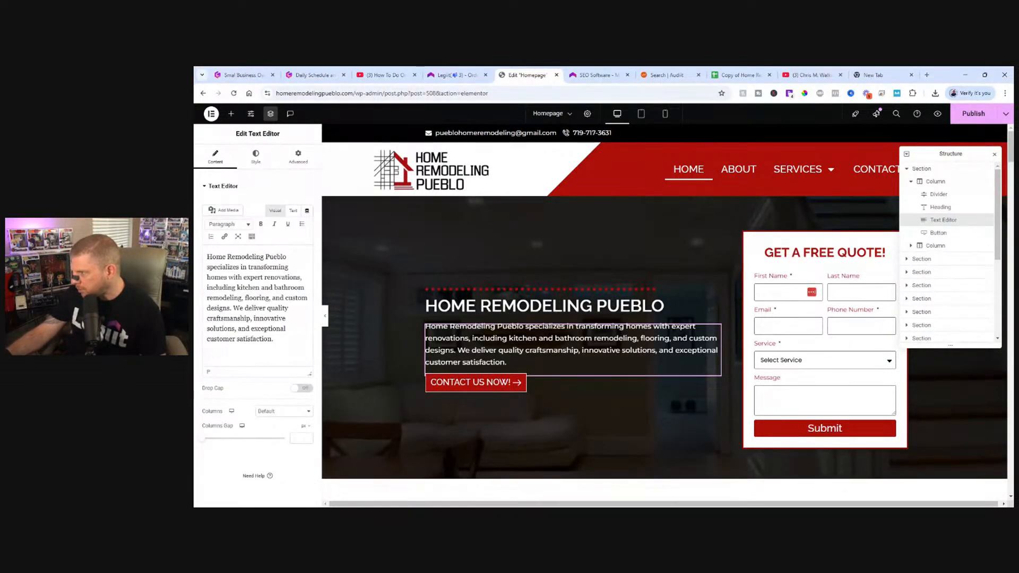
{"action": "left_click_drag", "start_coordinate": [286, 257], "coordinate": [211, 257]}
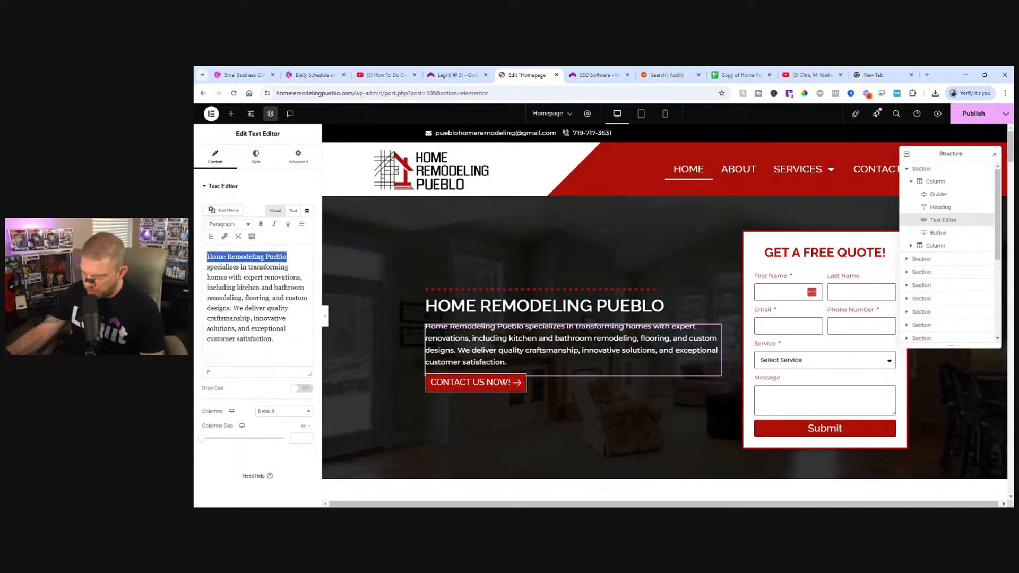
{"action": "type", "text": "We"}
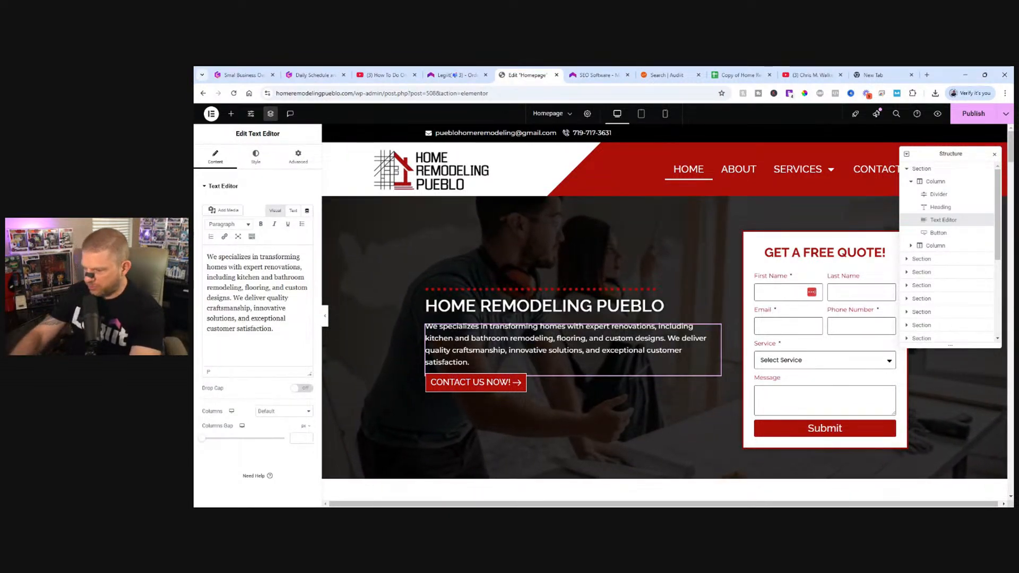
{"action": "key", "text": "BackSpace"}
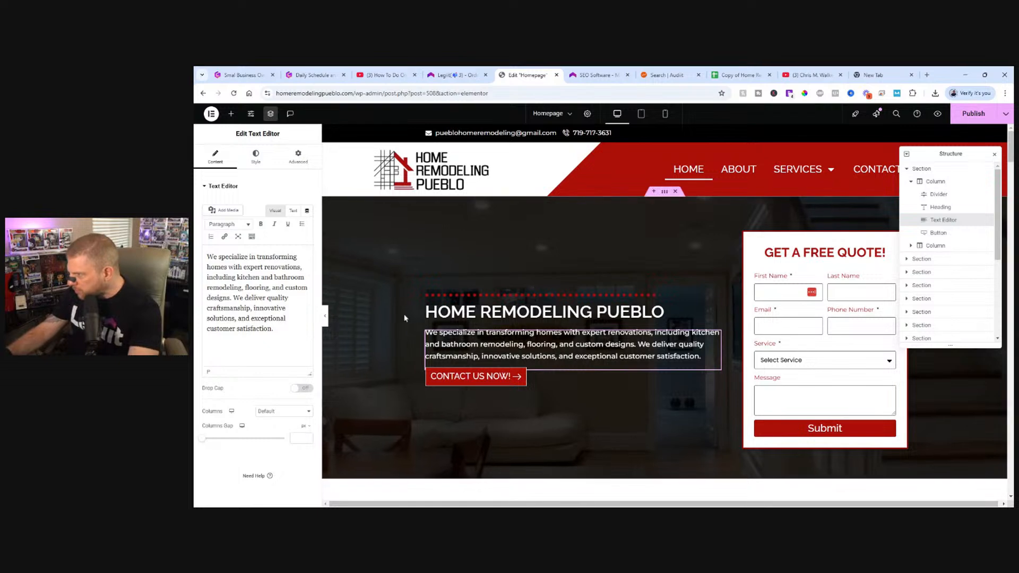
Remove "Home Remodeling Pueblo -" from the H2 heading below the hero, leaving "Your Trusted Remodelers in Pueblo, CO".
{"action": "scroll", "coordinate": [624, 326], "scroll_direction": "down", "scroll_amount": 2}
{"action": "scroll", "coordinate": [624, 328], "scroll_direction": "down", "scroll_amount": 5}
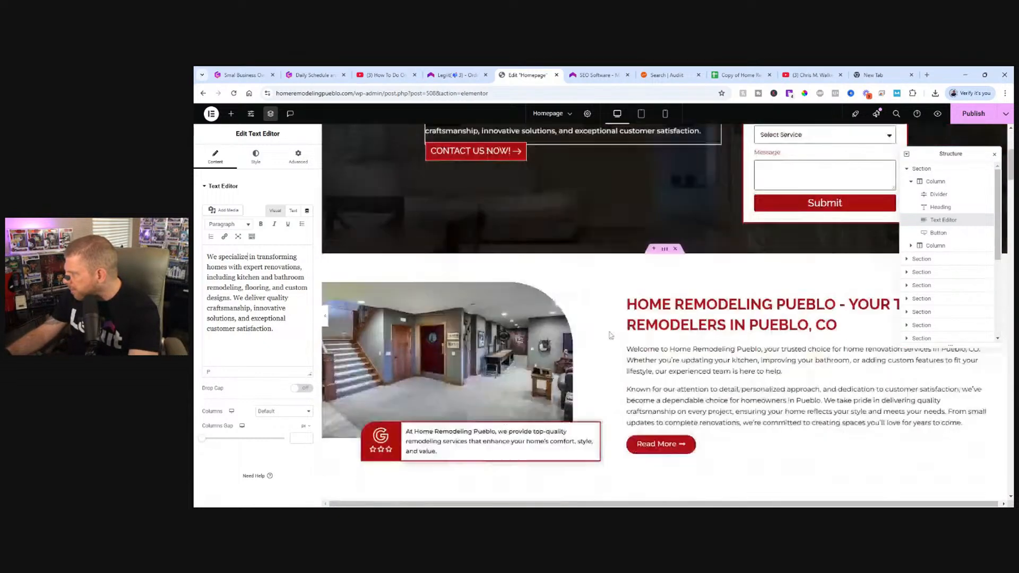
{"action": "left_click", "coordinate": [837, 293]}
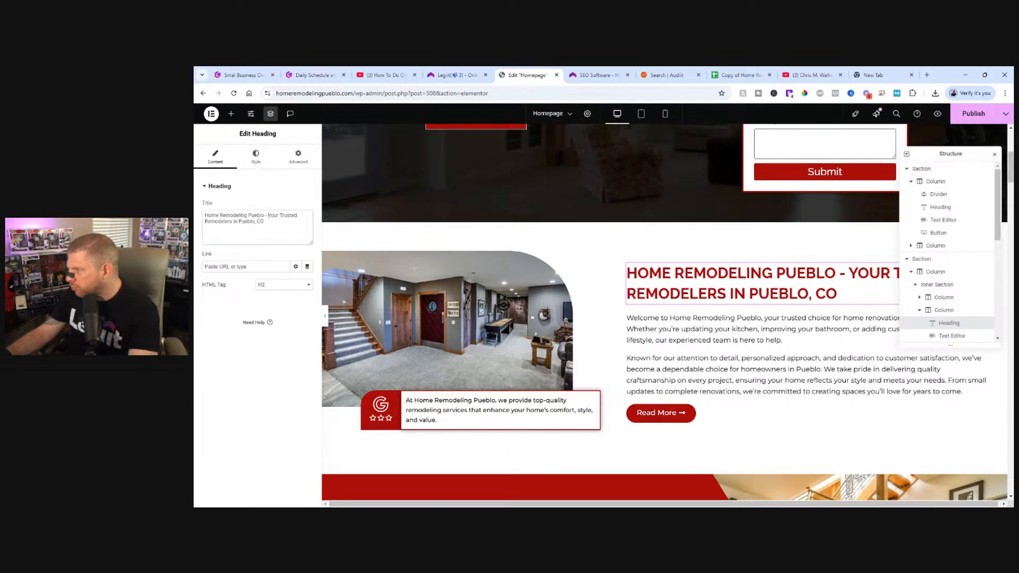
{"action": "left_click_drag", "start_coordinate": [269, 215], "coordinate": [225, 215]}
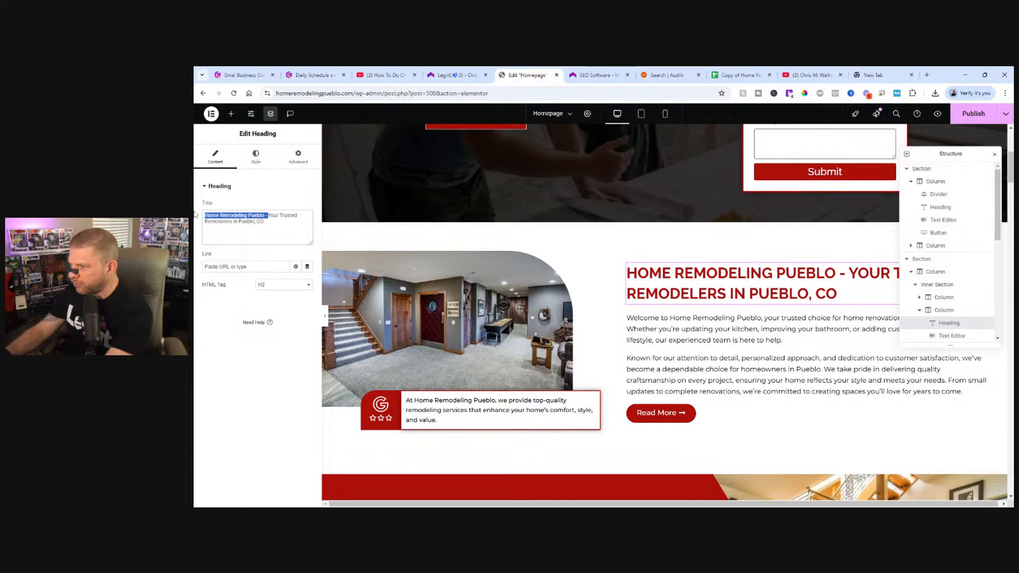
{"action": "key", "text": "BackSpace"}
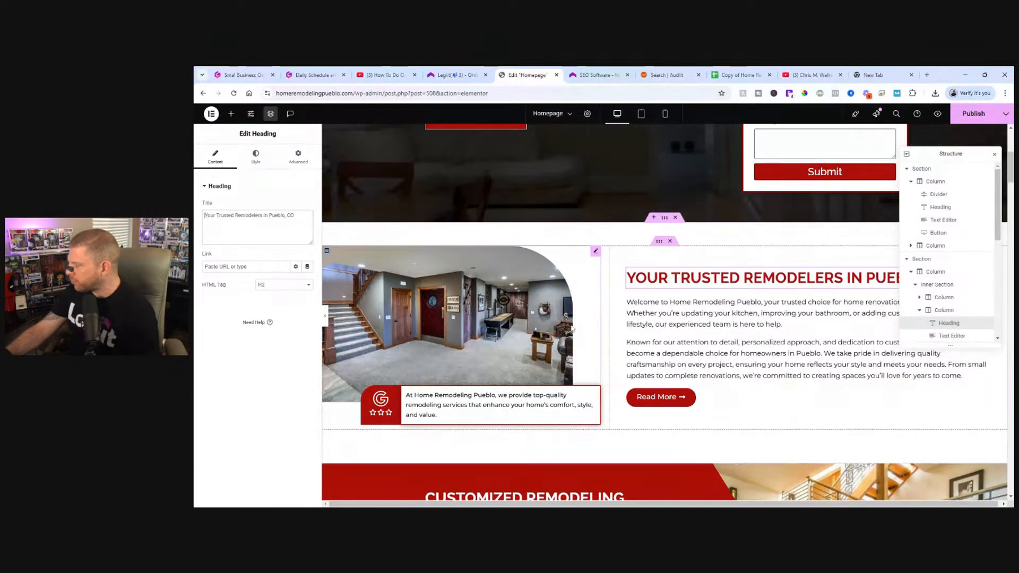
Move the Structure window off the page preview and replace "At Home Remodeling Pueblo, we" with "We" in the text box overlapping the image.
{"action": "left_click_drag", "start_coordinate": [955, 154], "coordinate": [259, 345]}
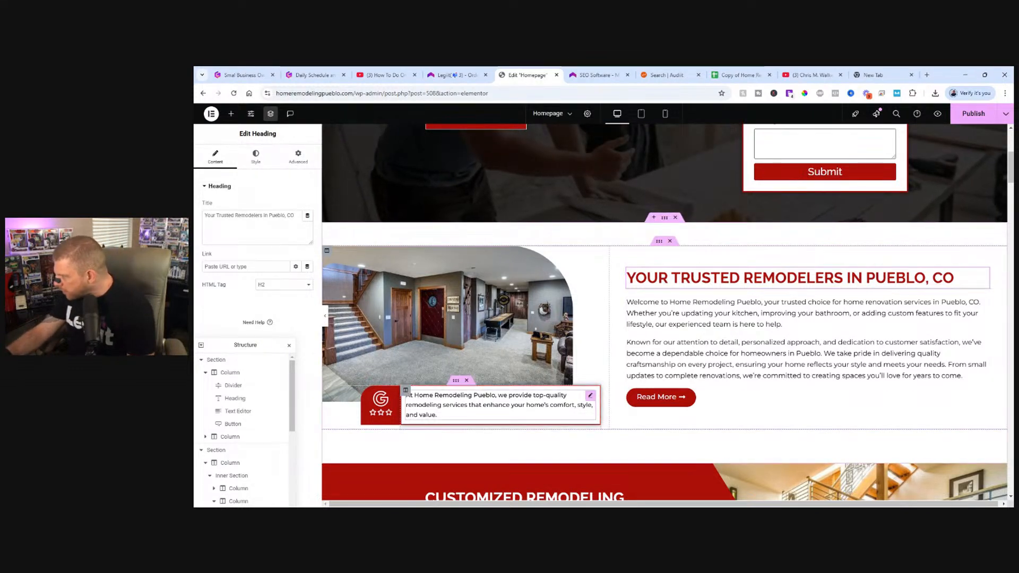
{"action": "left_click", "coordinate": [408, 396]}
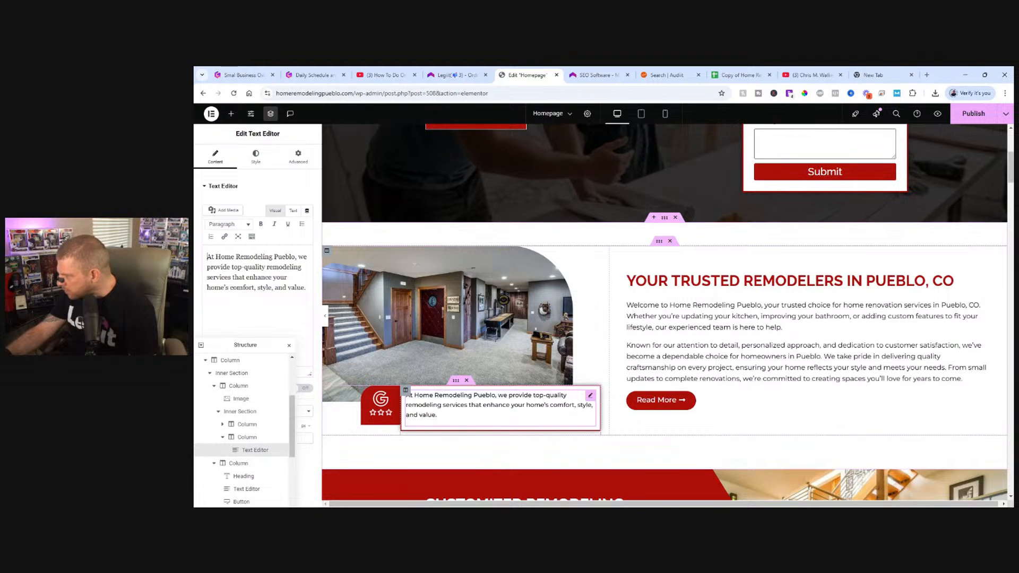
{"action": "left_click_drag", "start_coordinate": [504, 395], "coordinate": [380, 362]}
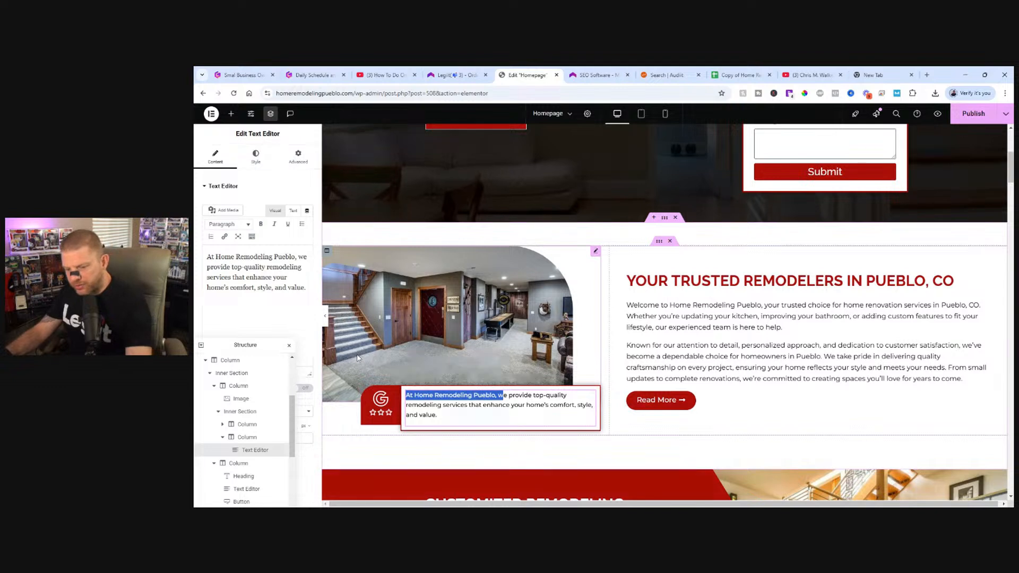
{"action": "left_click", "coordinate": [221, 277]}
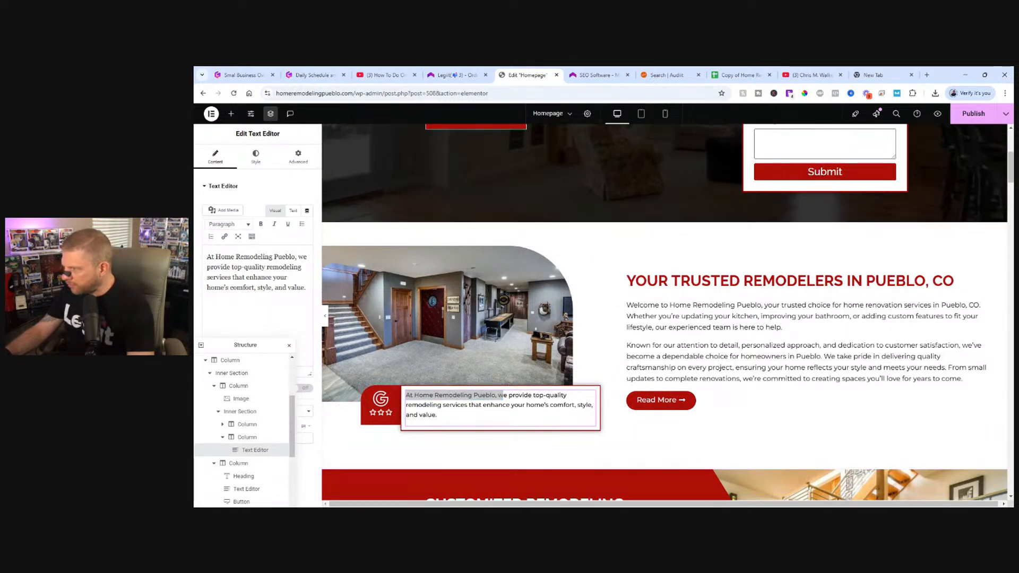
{"action": "left_click_drag", "start_coordinate": [305, 257], "coordinate": [207, 257]}
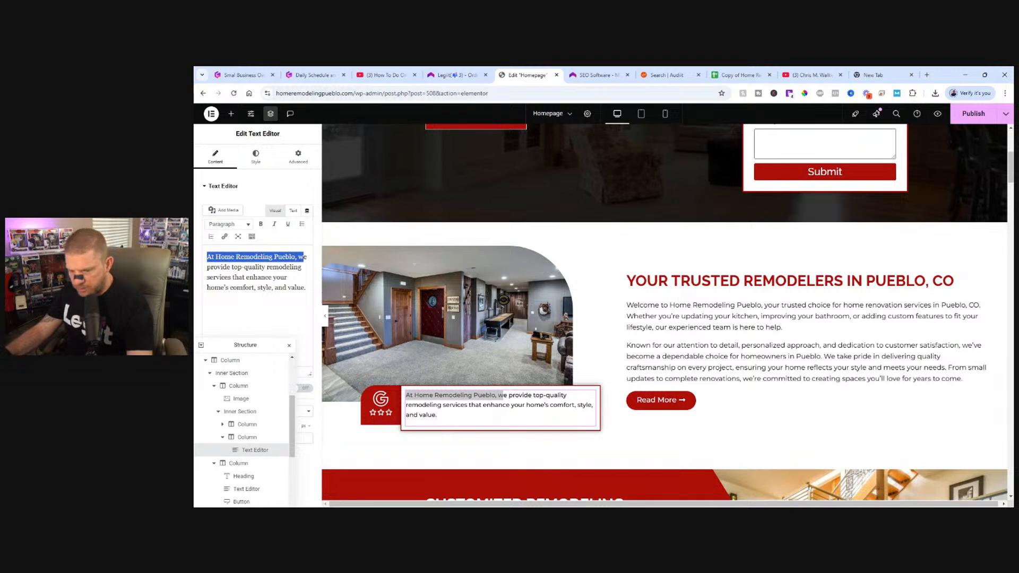
{"action": "type", "text": "W"}
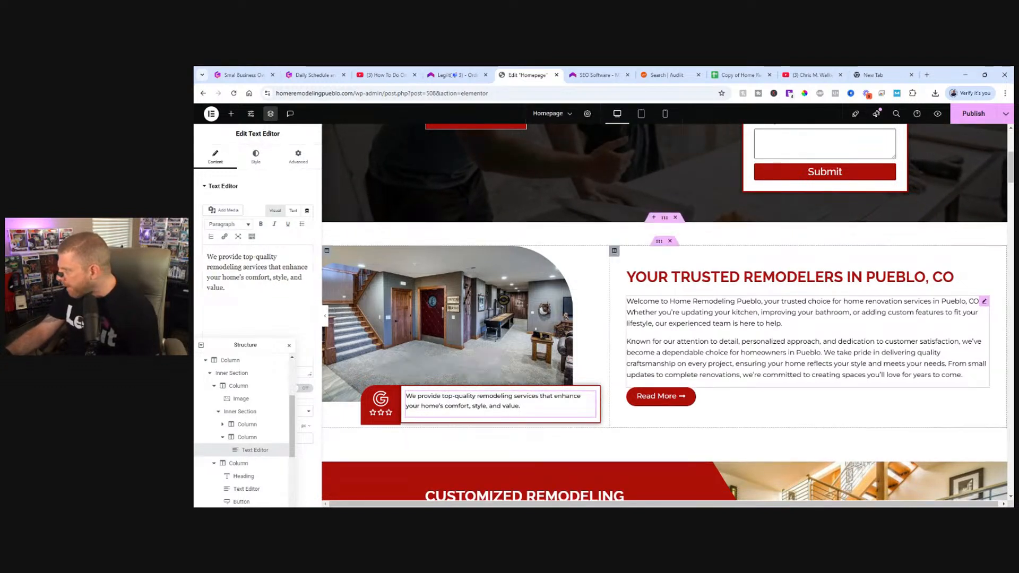
Review the introductory and customized-solutions copy, and search the page for "home remodeling pueblo".
{"action": "left_click", "coordinate": [782, 329]}
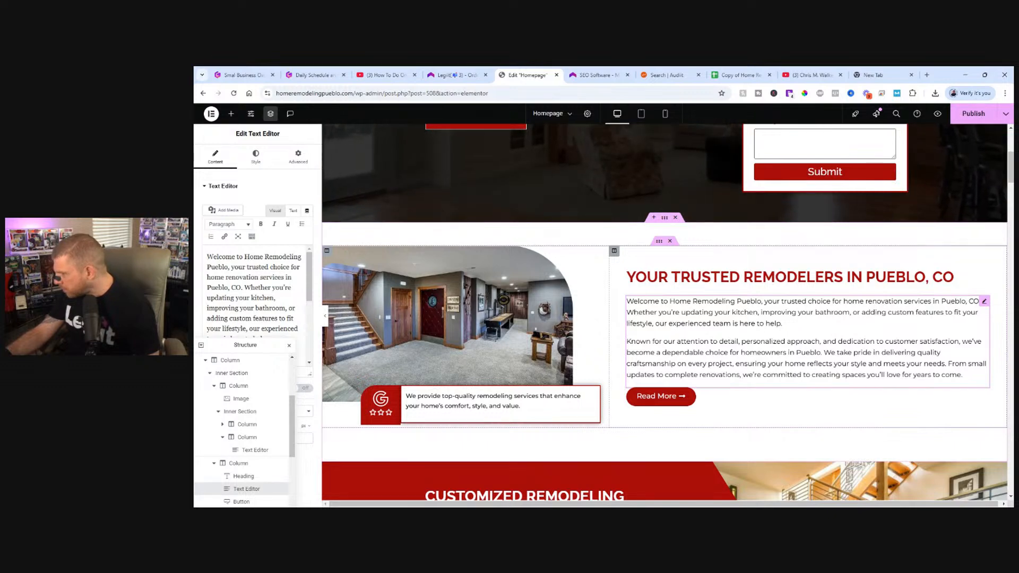
{"action": "scroll", "coordinate": [701, 340], "scroll_direction": "down", "scroll_amount": 3}
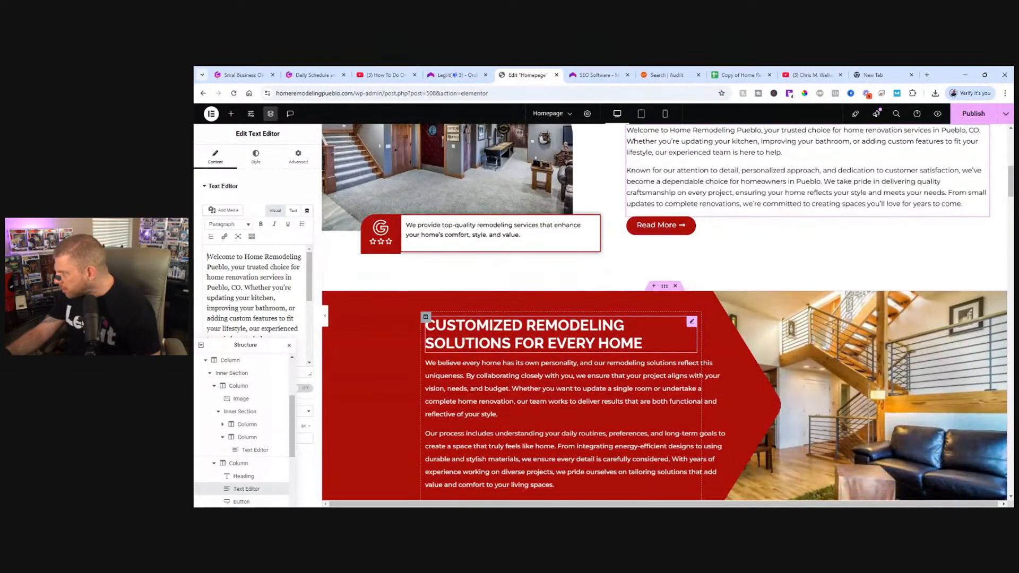
{"action": "scroll", "coordinate": [691, 323], "scroll_direction": "down", "scroll_amount": 1}
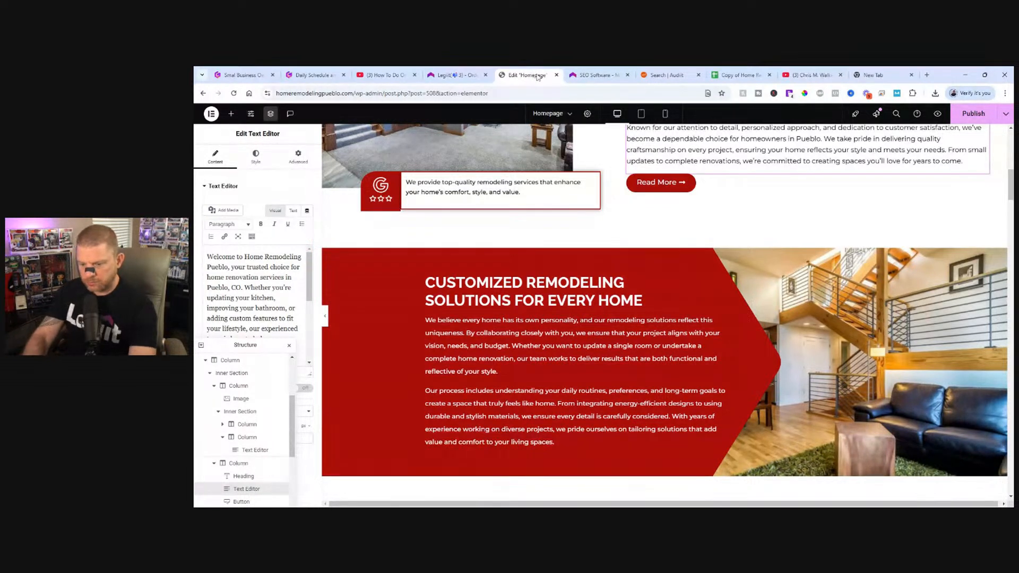
{"action": "key", "text": "ctrl+f"}
{"action": "type", "text": "home re"}
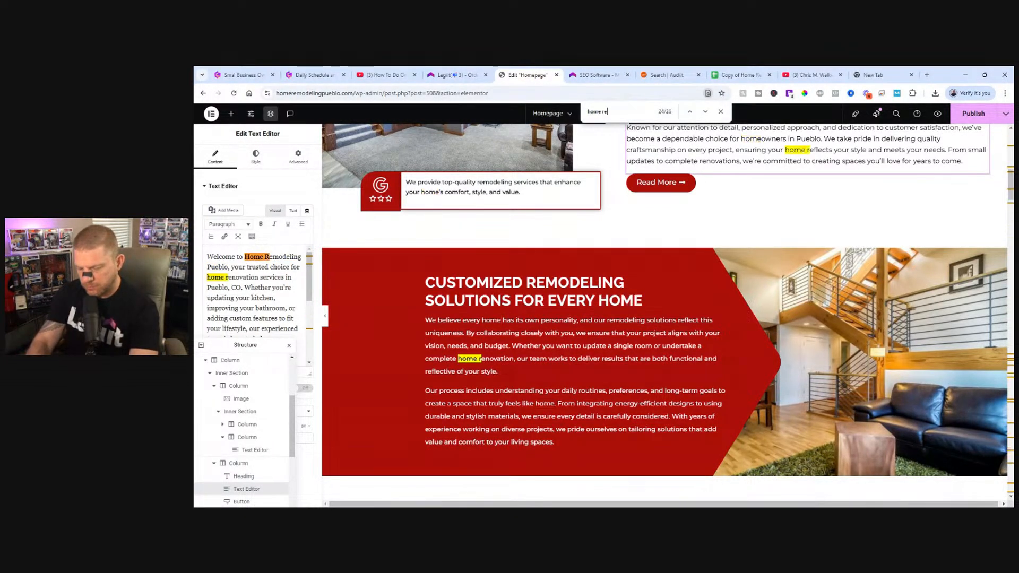
{"action": "type", "text": "modeling p"}
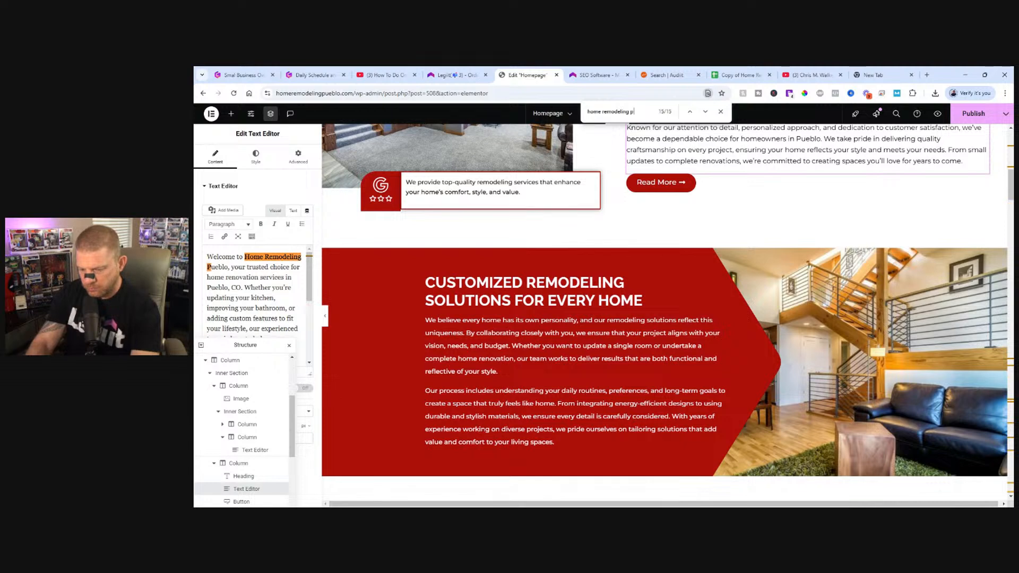
{"action": "type", "text": "ueblo"}
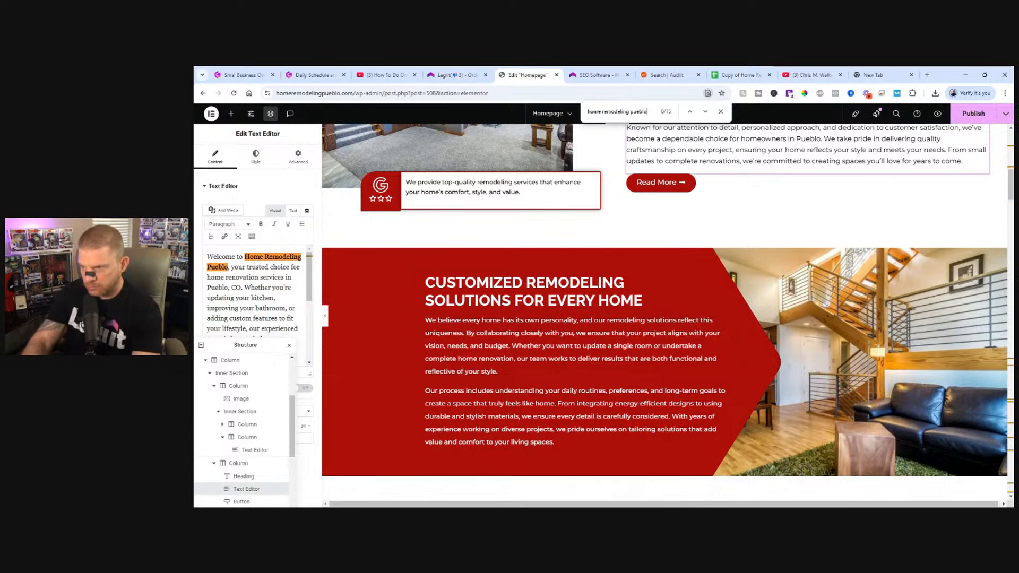
Find the paragraph under "Your Trusted Home Remodeling Experts in Pueblo, CO" and replace its opening "At Home Remodeling Pueblo, we" with "We".
{"action": "left_click", "coordinate": [706, 111]}
{"action": "left_click", "coordinate": [706, 111]}
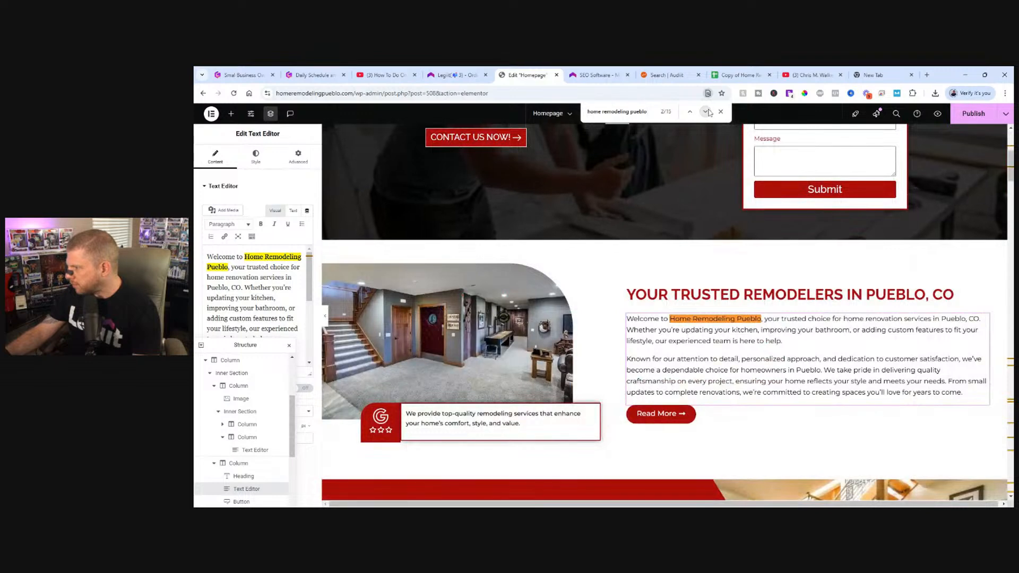
{"action": "left_click", "coordinate": [707, 111]}
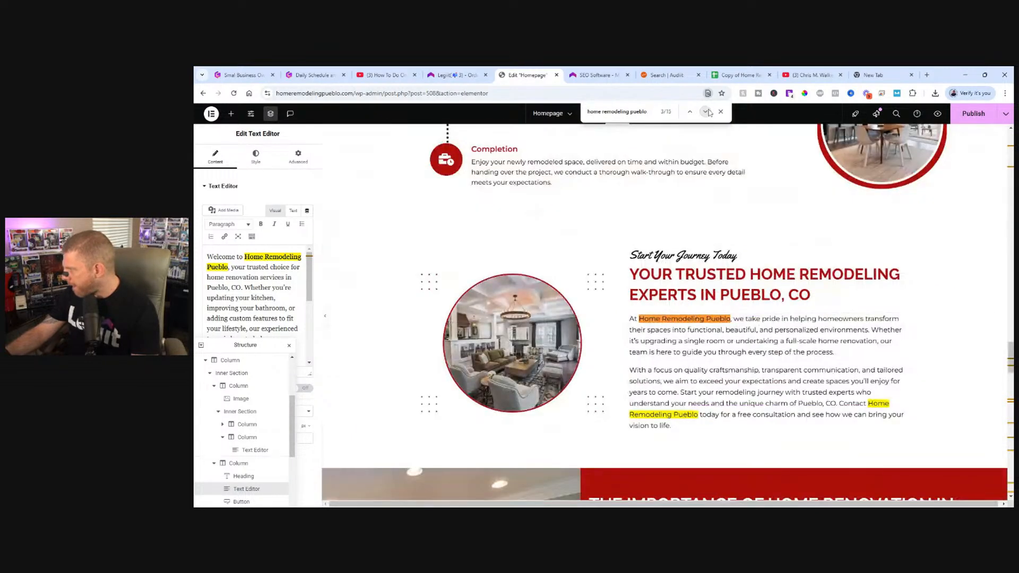
{"action": "left_click", "coordinate": [736, 327]}
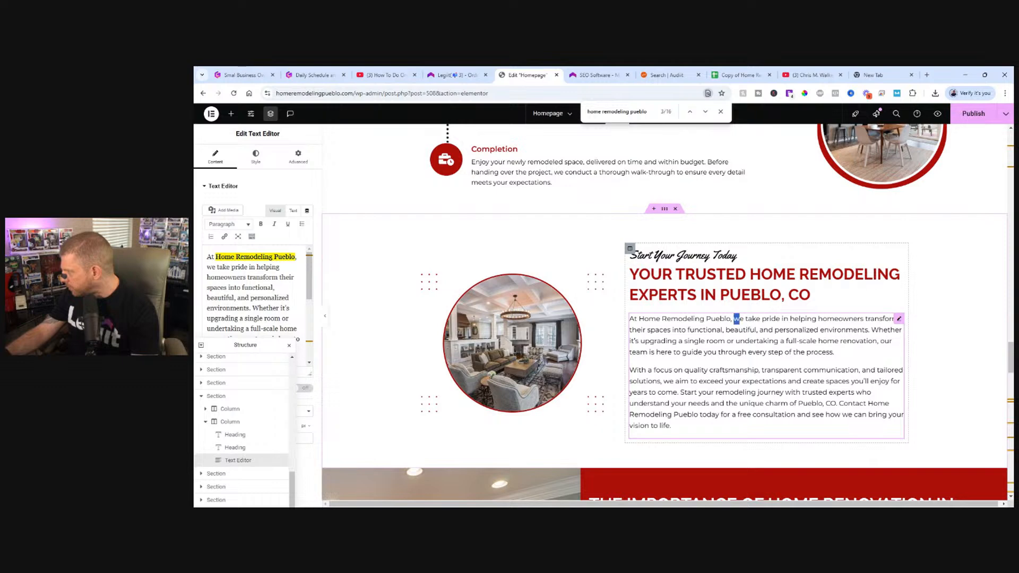
{"action": "left_click_drag", "start_coordinate": [734, 318], "coordinate": [635, 318]}
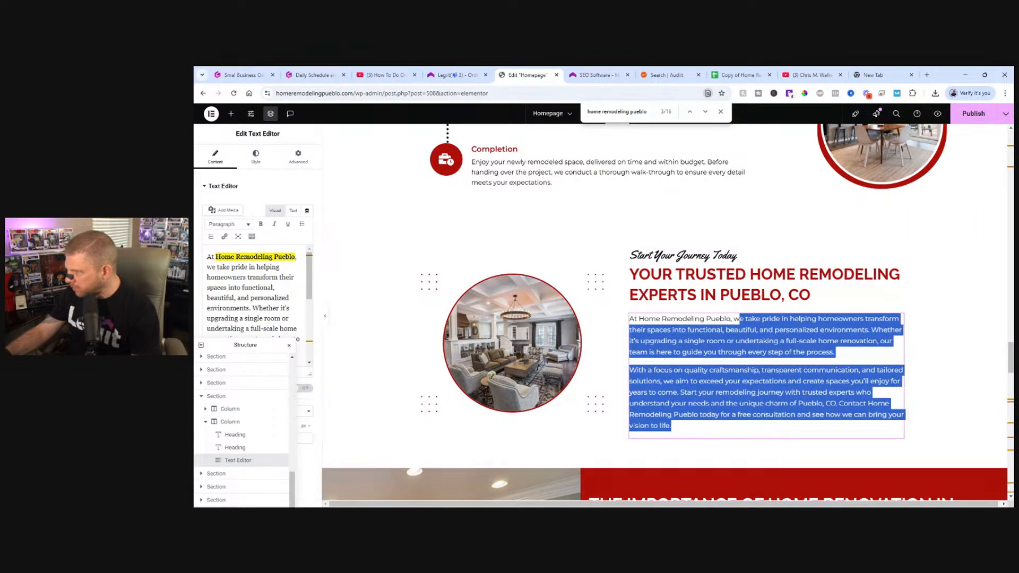
{"action": "left_click_drag", "start_coordinate": [259, 347], "coordinate": [435, 244]}
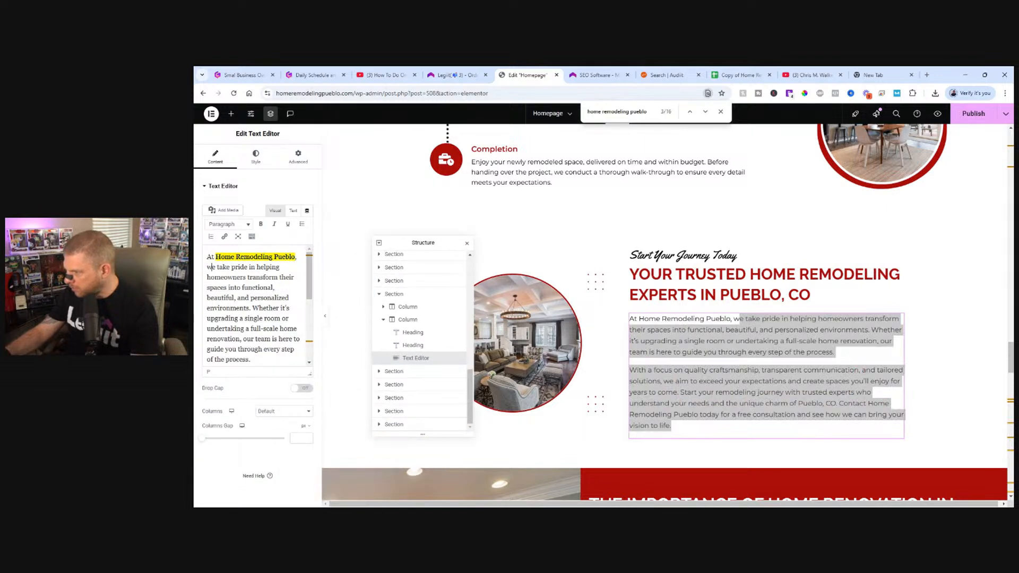
{"action": "left_click_drag", "start_coordinate": [211, 267], "coordinate": [207, 256]}
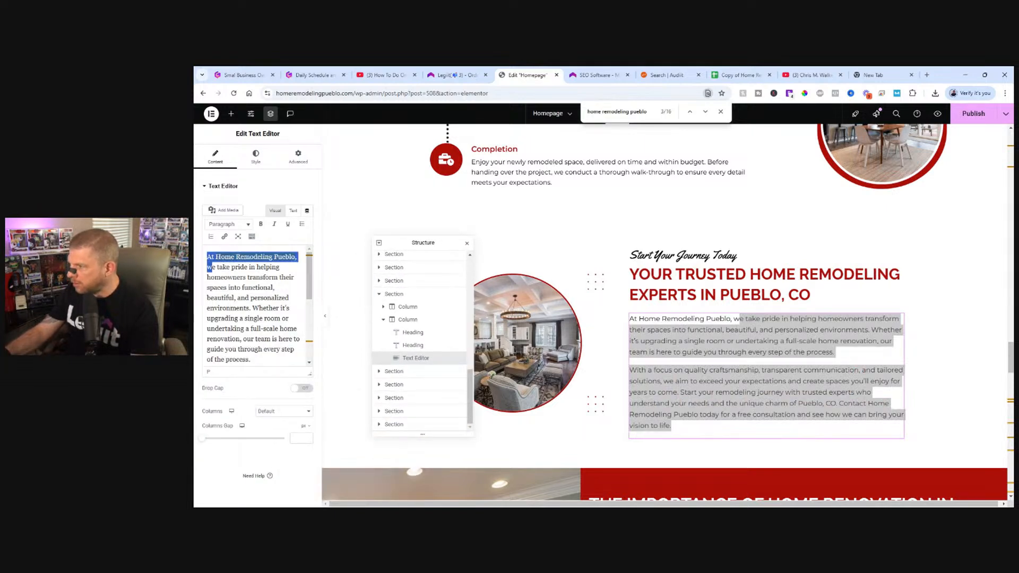
{"action": "type", "text": "W"}
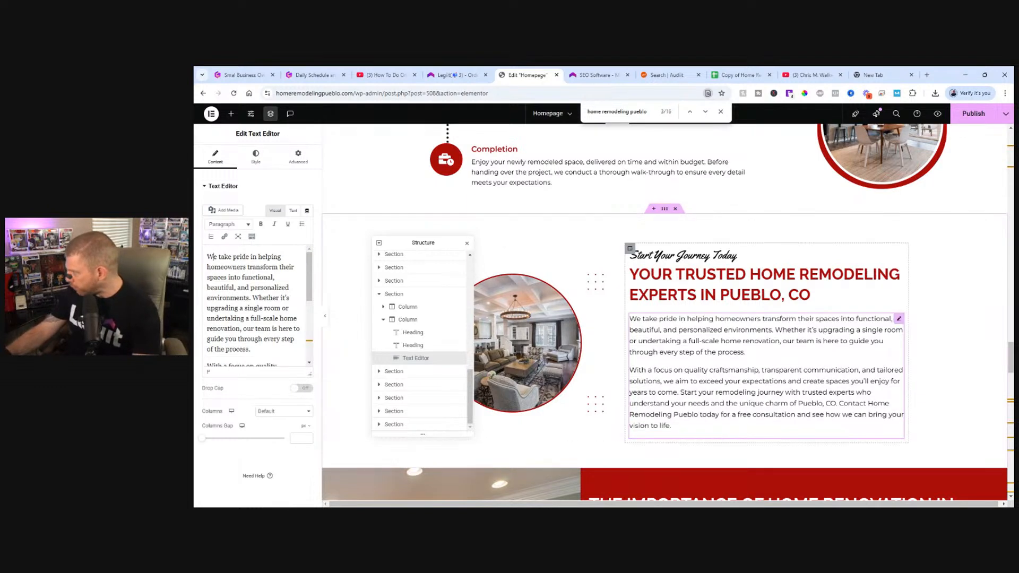
Change "Contact Home Remodeling Pueblo today" to "Contact us today" in the closing sentence of the same text.
{"action": "left_click", "coordinate": [704, 112]}
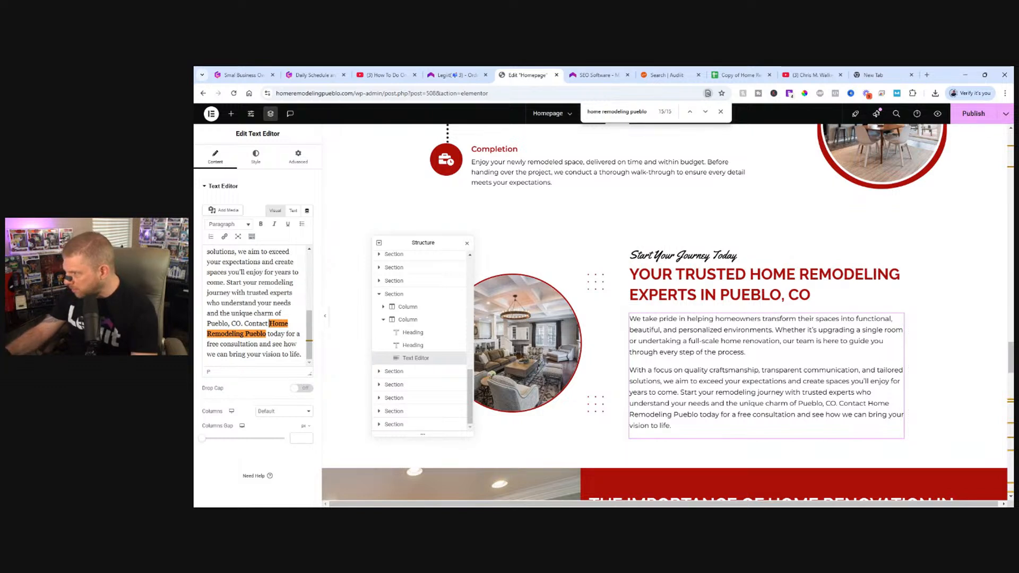
{"action": "mouse_move", "coordinate": [269, 324]}
{"action": "left_mouse_down"}
{"action": "mouse_move", "coordinate": [289, 324]}
{"action": "mouse_move", "coordinate": [266, 334]}
{"action": "left_mouse_up"}
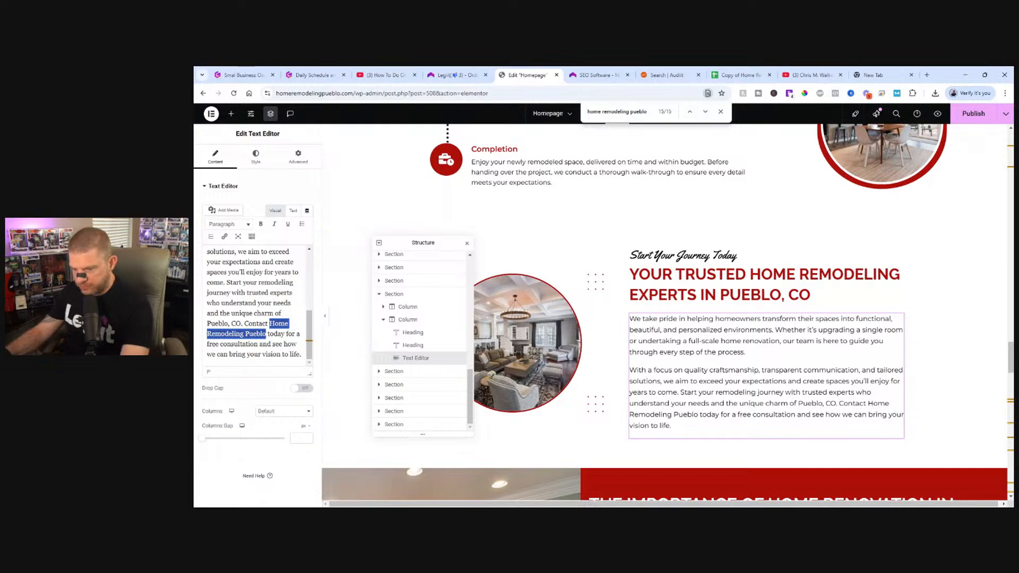
{"action": "type", "text": "us today"}
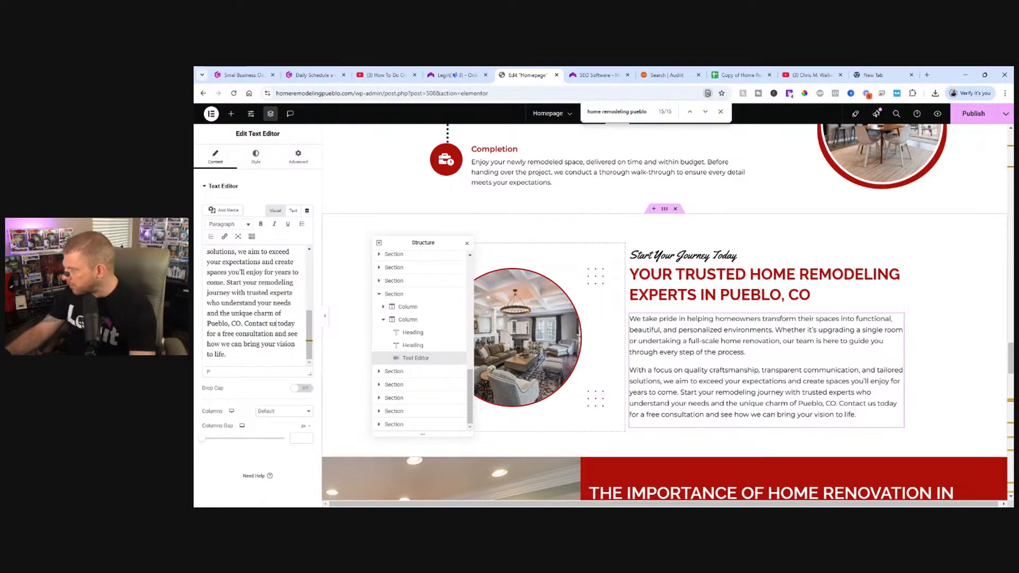
Clear the Structure window off the preview and change the intro under "Why Choose Home Remodeling Pueblo?" to end with "Here's why we stand out:".
{"action": "left_click", "coordinate": [705, 112]}
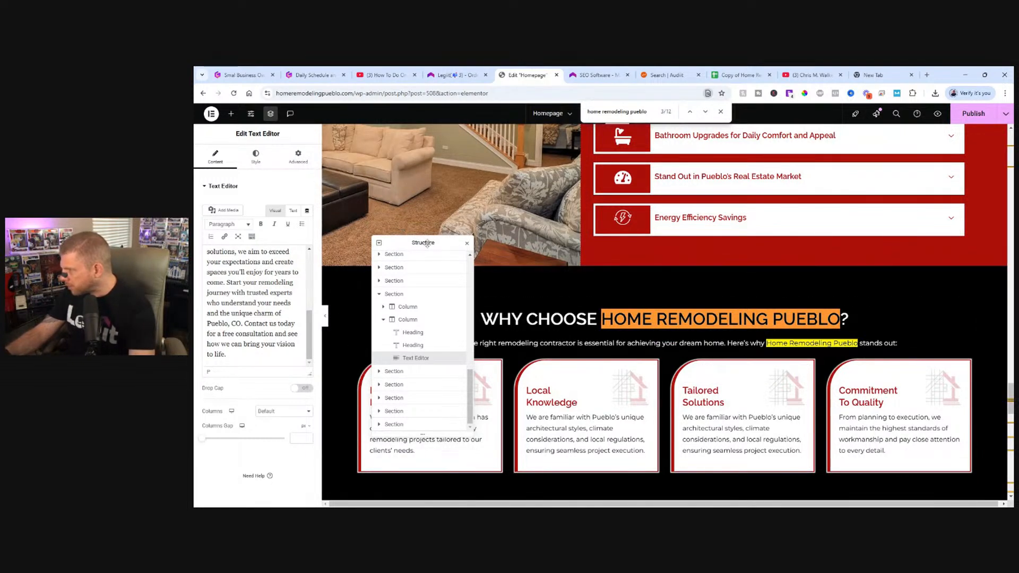
{"action": "left_click_drag", "start_coordinate": [427, 243], "coordinate": [269, 405]}
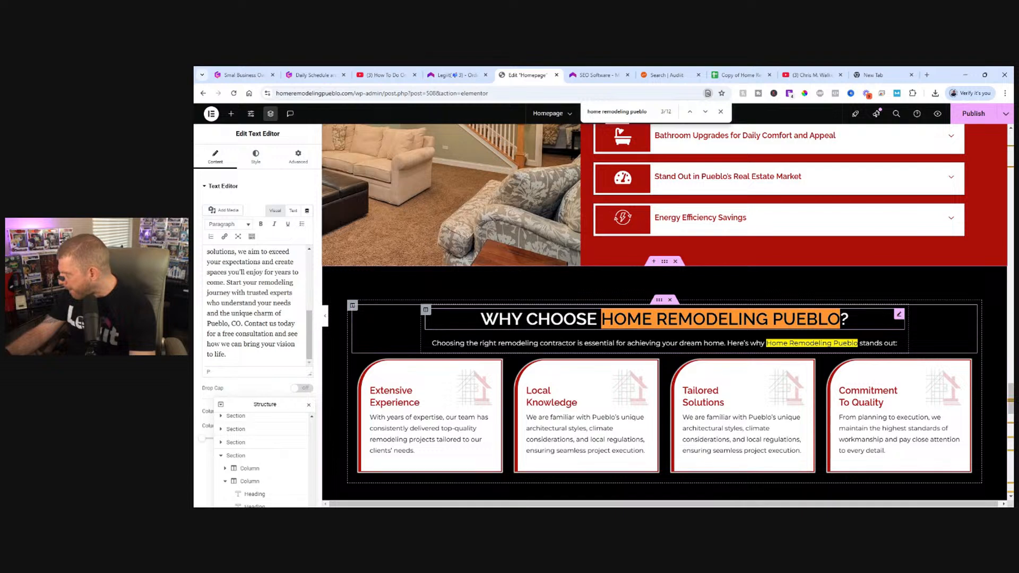
{"action": "left_click", "coordinate": [849, 319]}
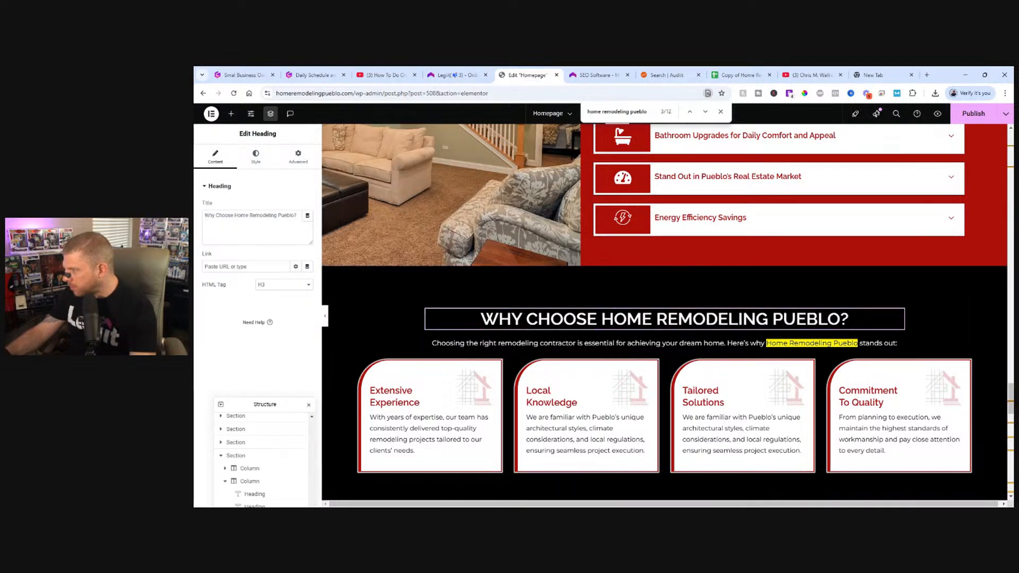
{"action": "left_click", "coordinate": [731, 344]}
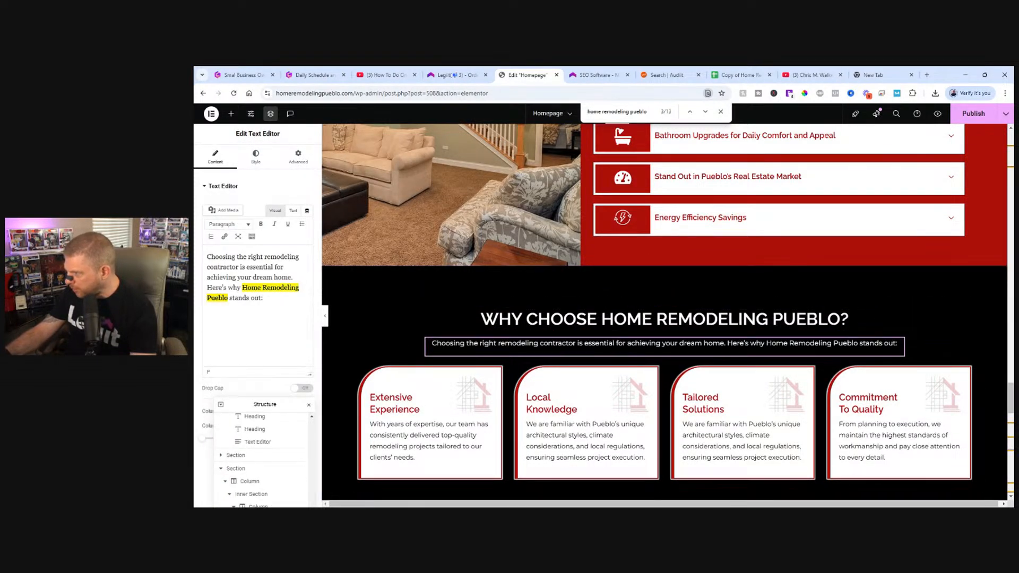
{"action": "left_click_drag", "start_coordinate": [242, 287], "coordinate": [229, 298]}
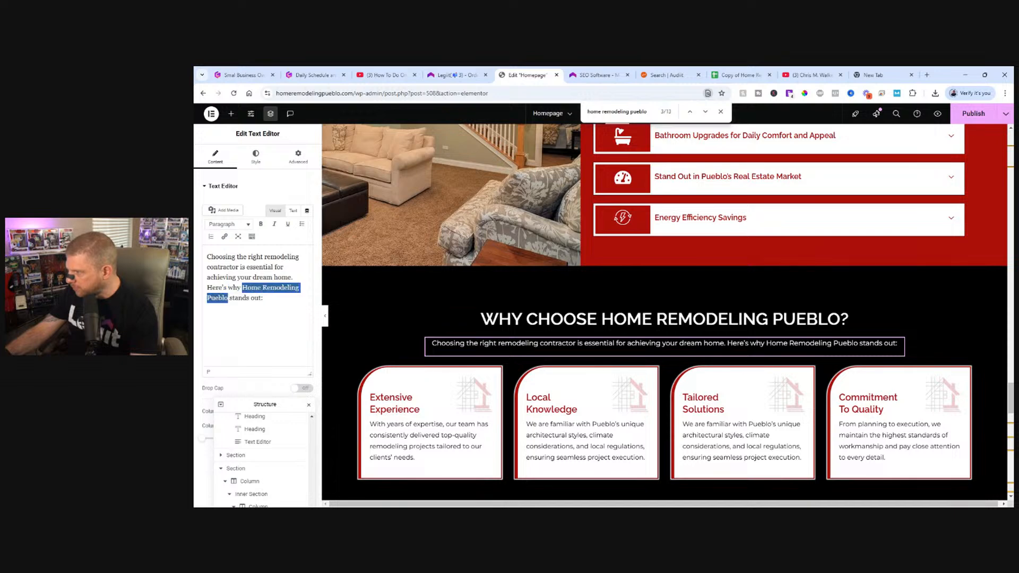
{"action": "type", "text": "we"}
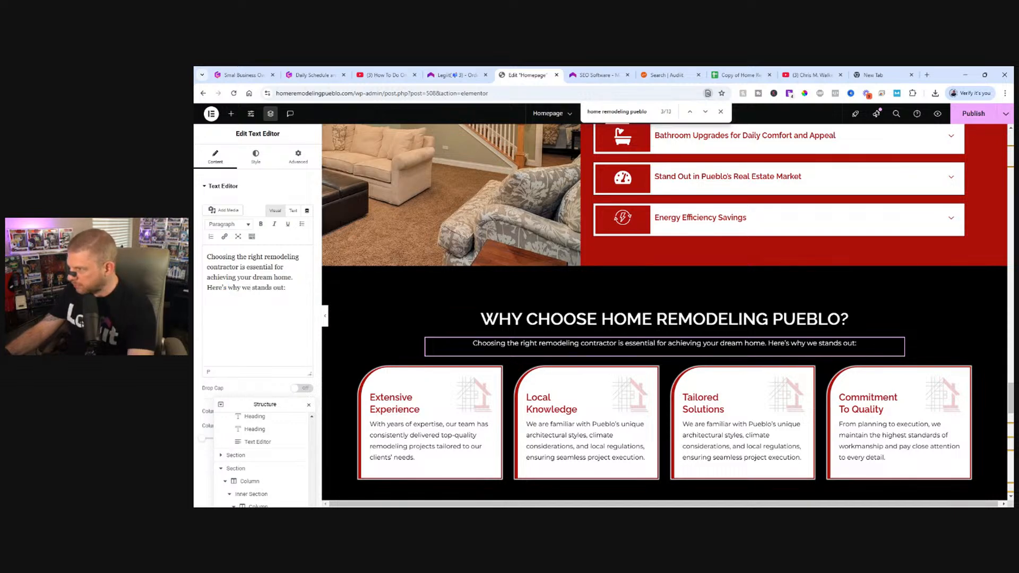
{"action": "key", "text": "BackSpace"}
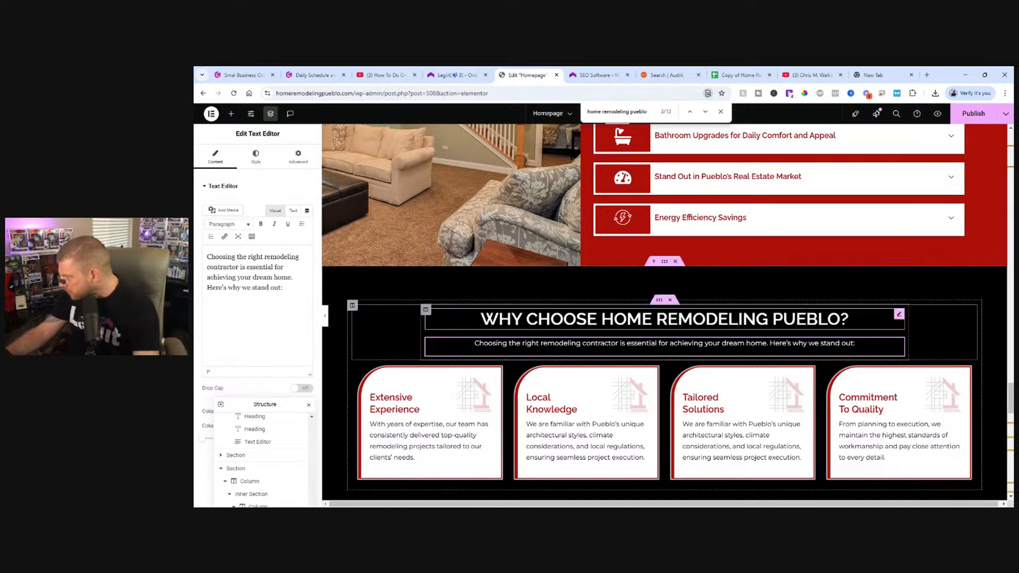
Follow the search matches to the client testimonials and check the first three carousel slides for the business name.
{"action": "scroll", "coordinate": [673, 271], "scroll_direction": "down", "scroll_amount": 1}
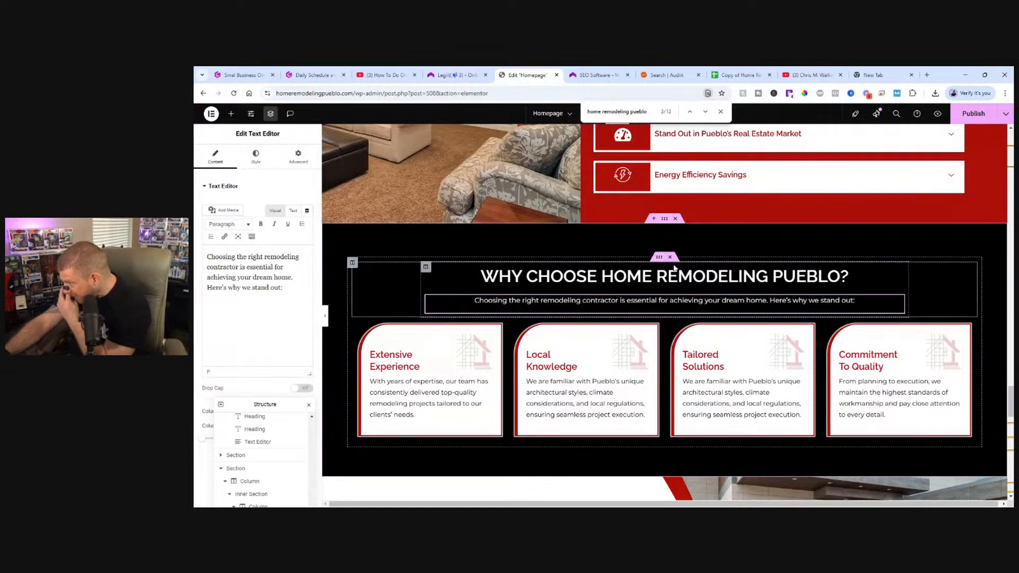
{"action": "left_click", "coordinate": [706, 112]}
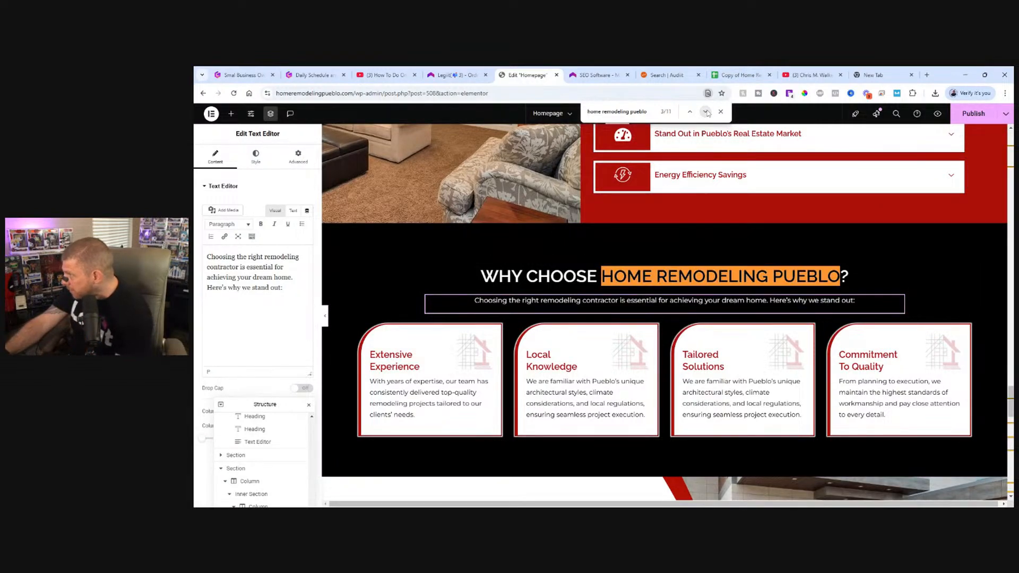
{"action": "left_click", "coordinate": [705, 112]}
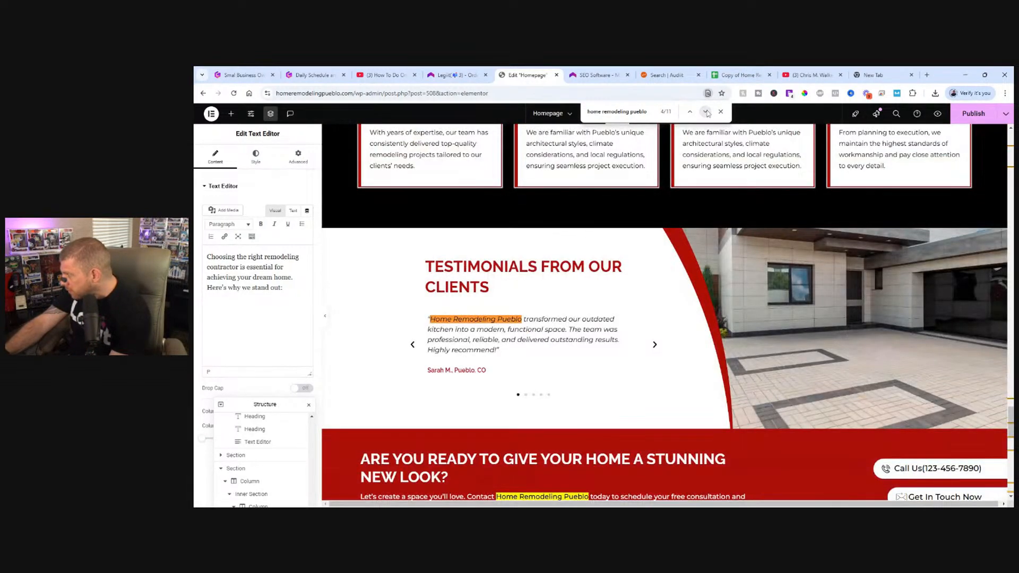
{"action": "left_click", "coordinate": [654, 348]}
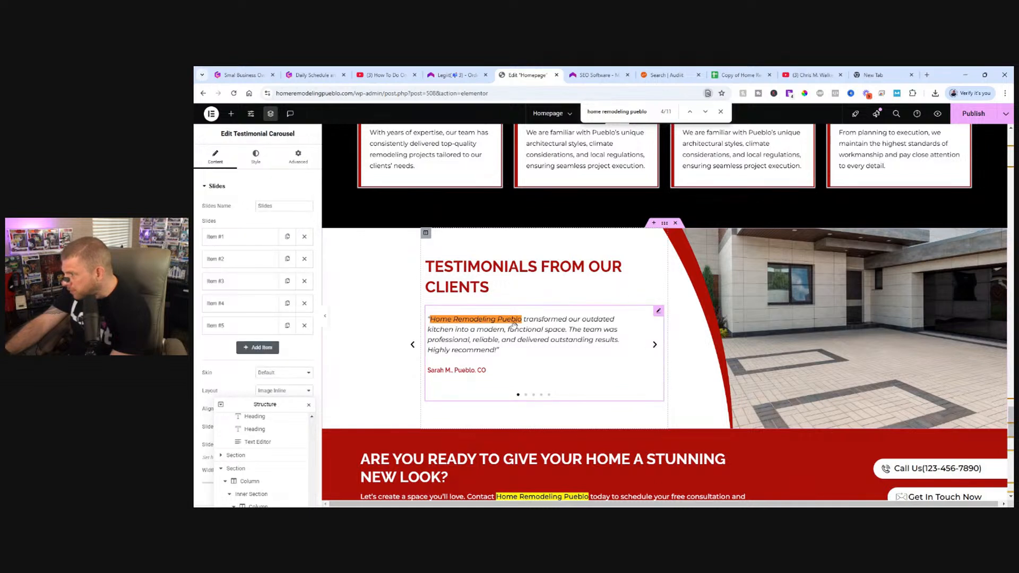
{"action": "left_click", "coordinate": [525, 394]}
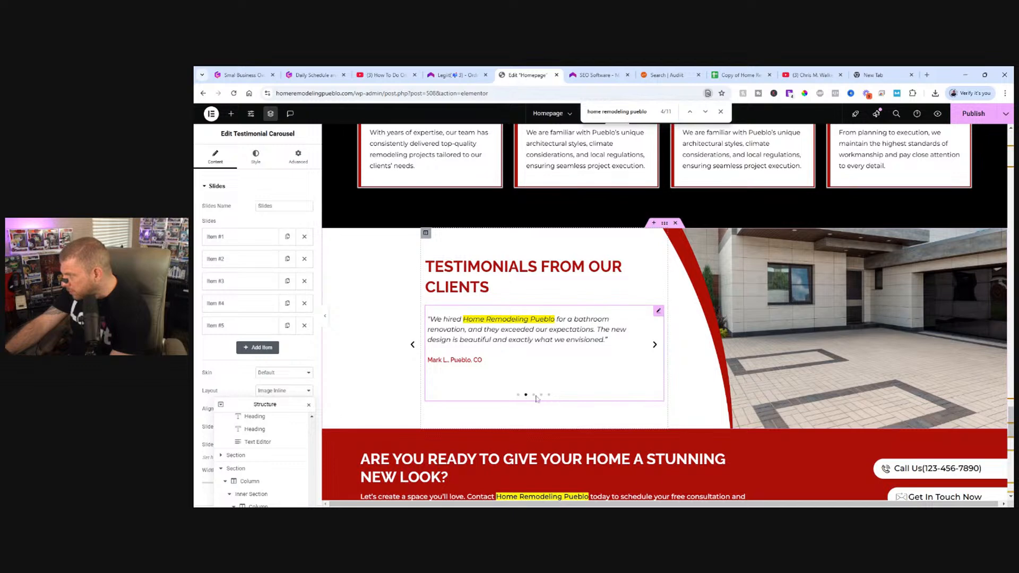
{"action": "left_click", "coordinate": [534, 395]}
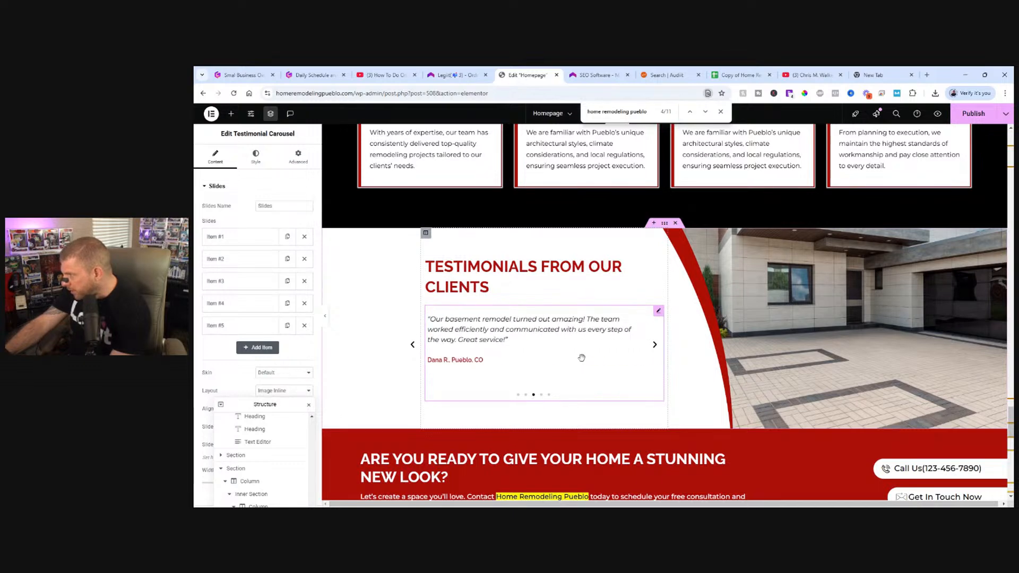
{"action": "scroll", "coordinate": [662, 255], "scroll_direction": "down", "scroll_amount": 1}
{"action": "scroll", "coordinate": [727, 153], "scroll_direction": "up", "scroll_amount": 1}
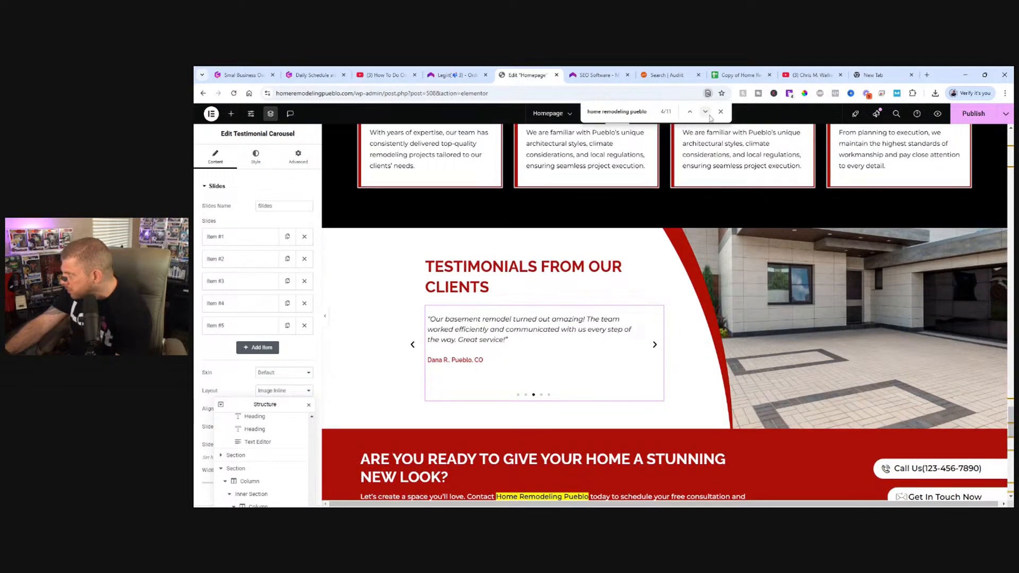
Change "Contact Home Remodeling Pueblo today" to "Contact us today" in the text under "Are You Ready to Give Your Home a Stunning New Look?".
{"action": "left_click", "coordinate": [705, 112]}
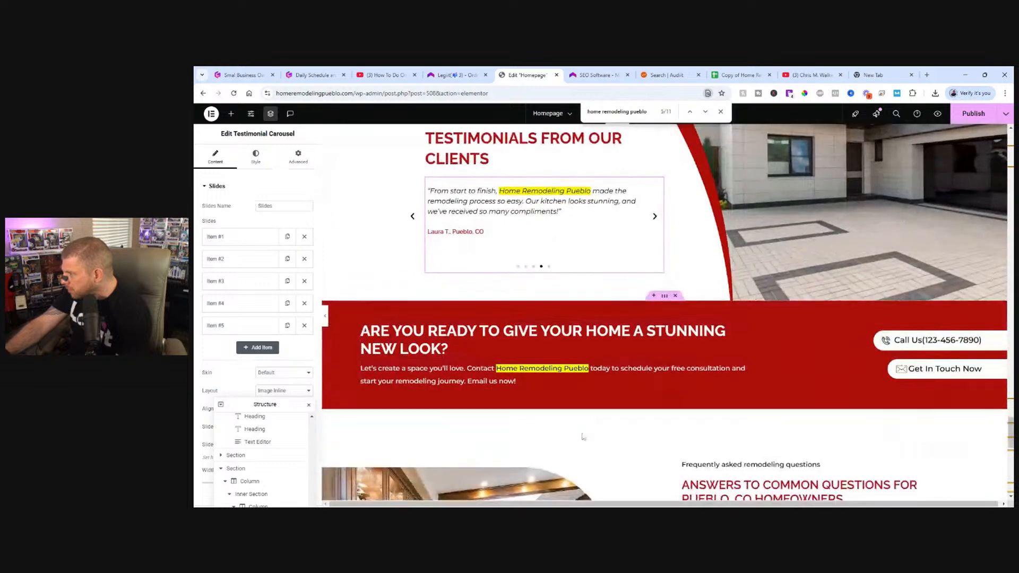
{"action": "left_click", "coordinate": [552, 372]}
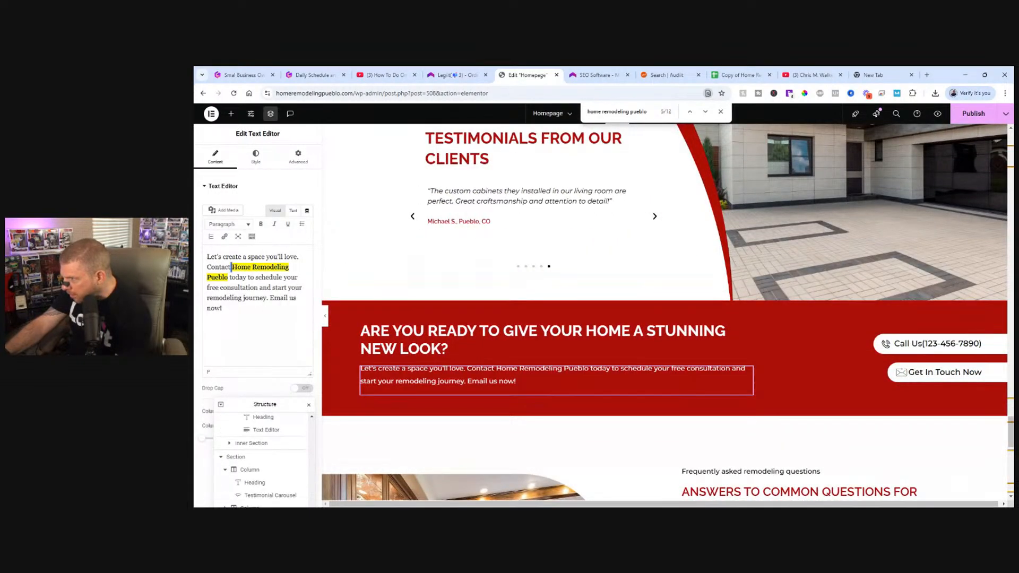
{"action": "left_click_drag", "start_coordinate": [232, 267], "coordinate": [228, 278]}
{"action": "type", "text": "us"}
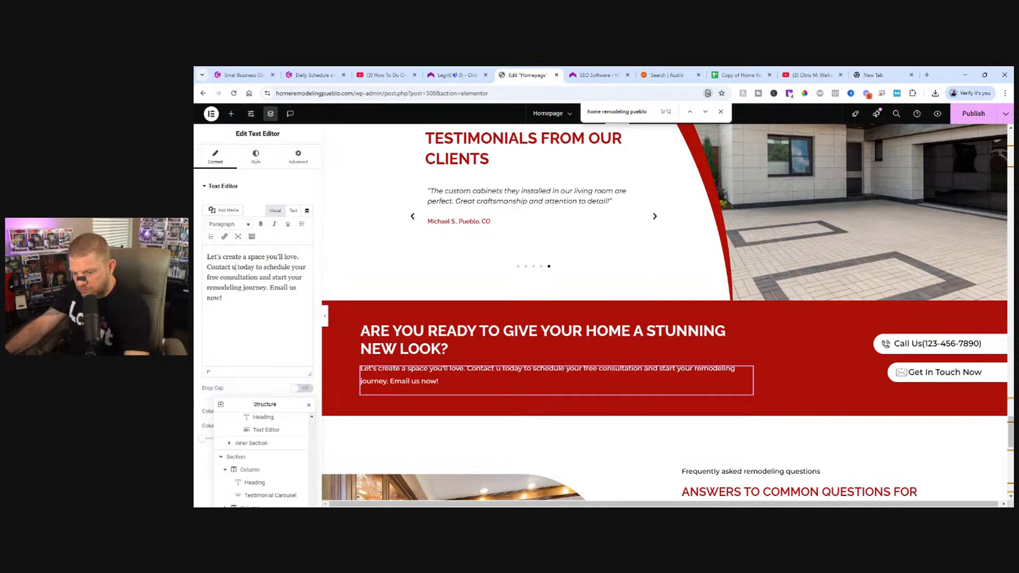
Replace the placeholder phone number in the "Call Us" button beside the "Are You Ready" text with the business phone number.
{"action": "scroll", "coordinate": [768, 326], "scroll_direction": "down", "scroll_amount": 1}
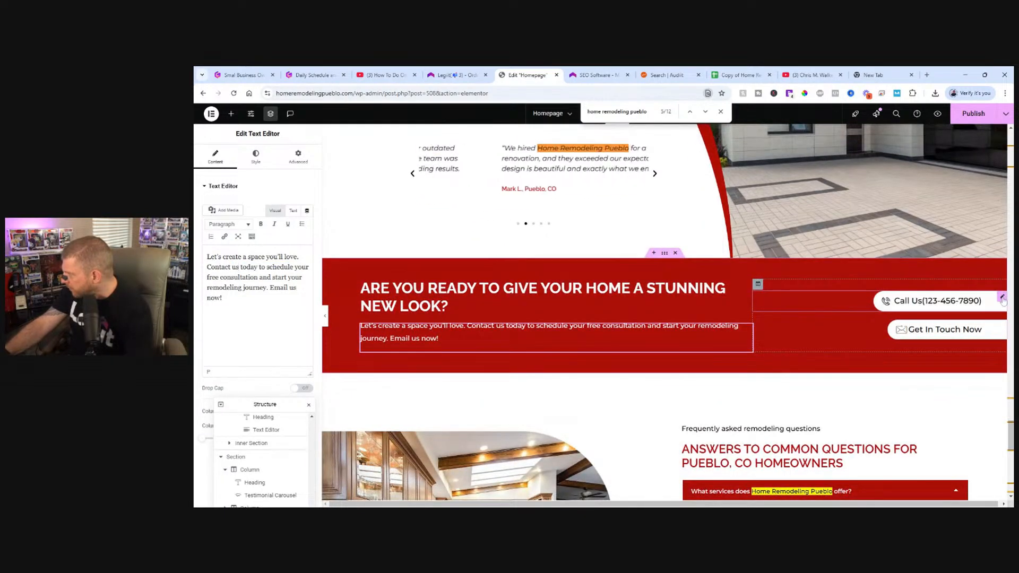
{"action": "left_click", "coordinate": [1000, 299]}
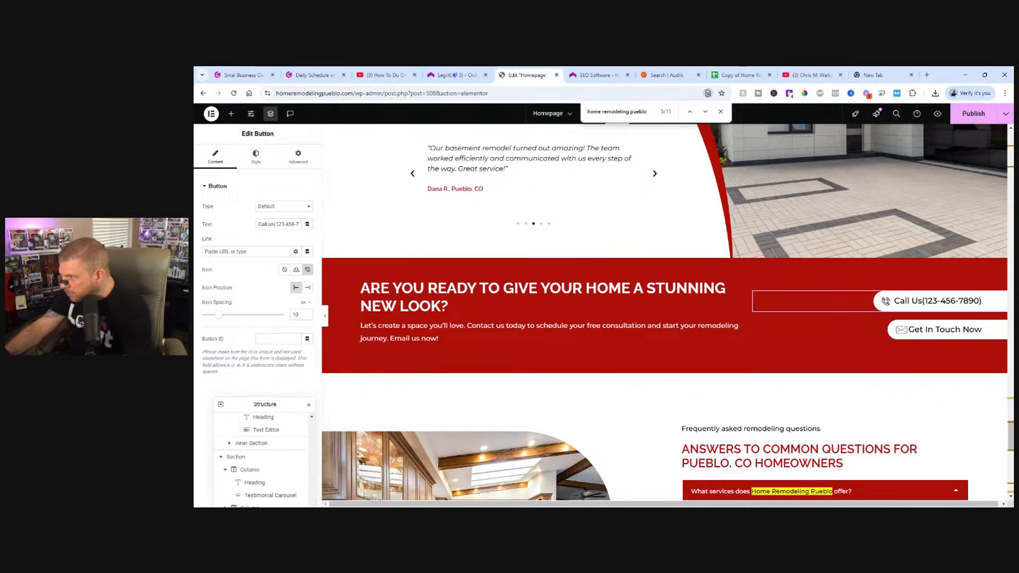
{"action": "left_click_drag", "start_coordinate": [275, 224], "coordinate": [307, 226]}
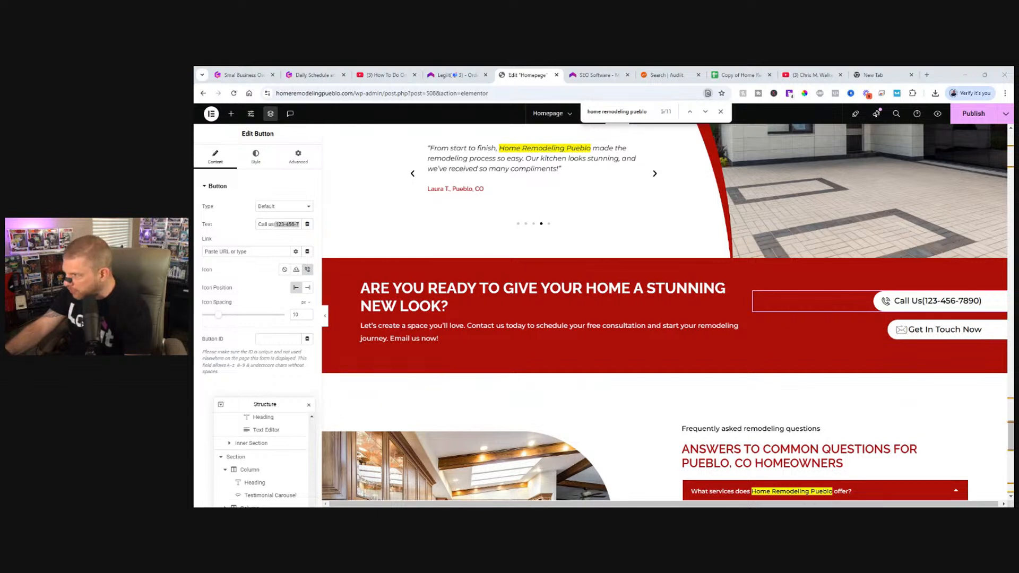
{"action": "left_click", "coordinate": [275, 224]}
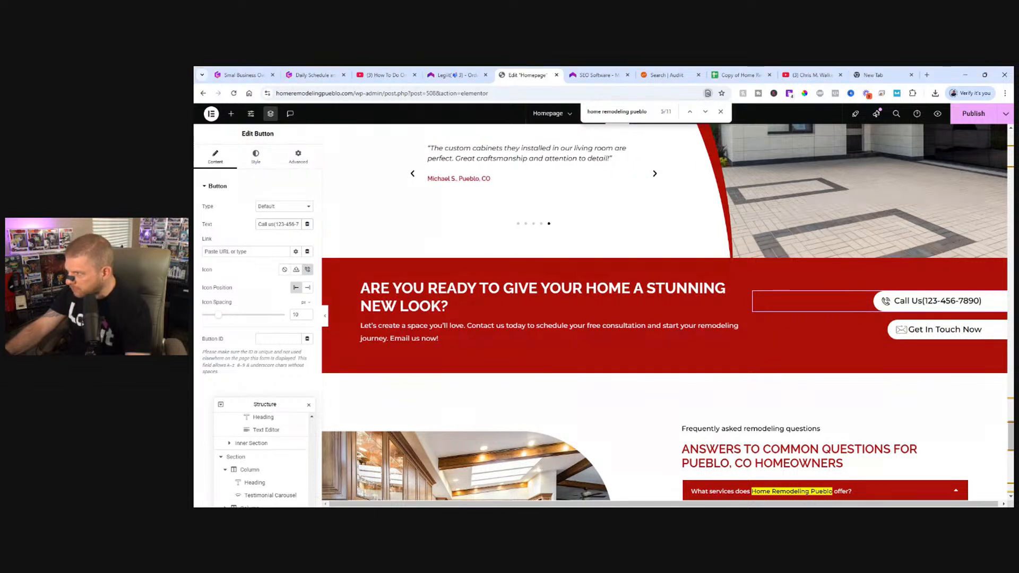
{"action": "key", "text": "Delete"}
{"action": "key", "text": "Delete"}
{"action": "key", "text": "Delete"}
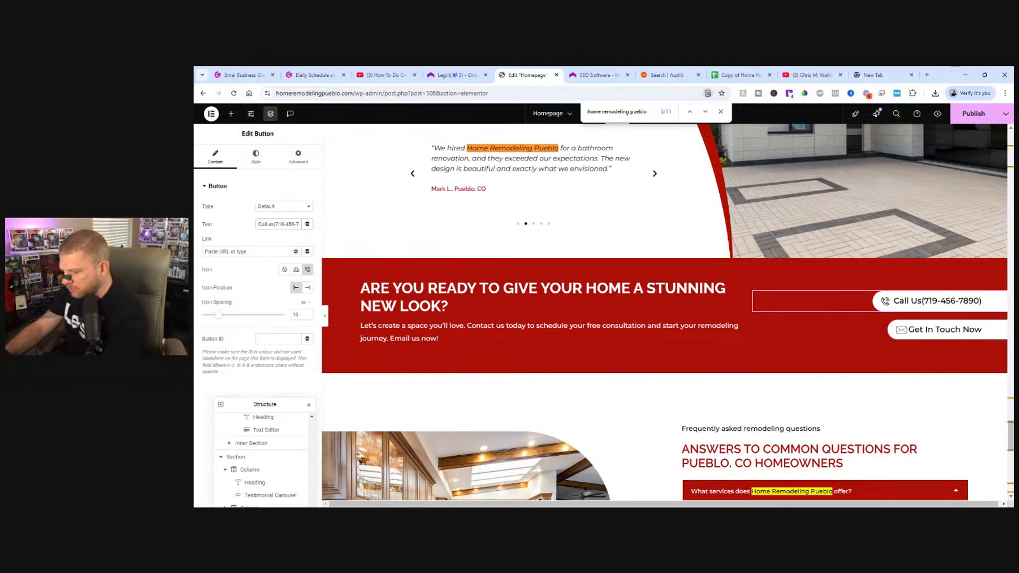
{"action": "key", "text": "Delete"}
{"action": "key", "text": "Delete"}
{"action": "key", "text": "Delete"}
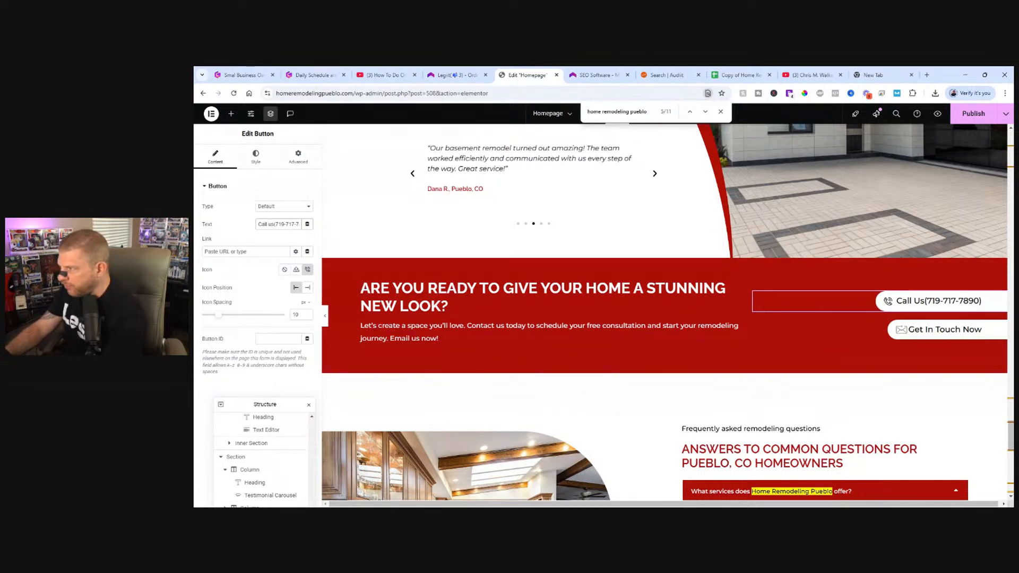
{"action": "key", "text": "Delete"}
{"action": "key", "text": "Delete"}
{"action": "key", "text": "Delete"}
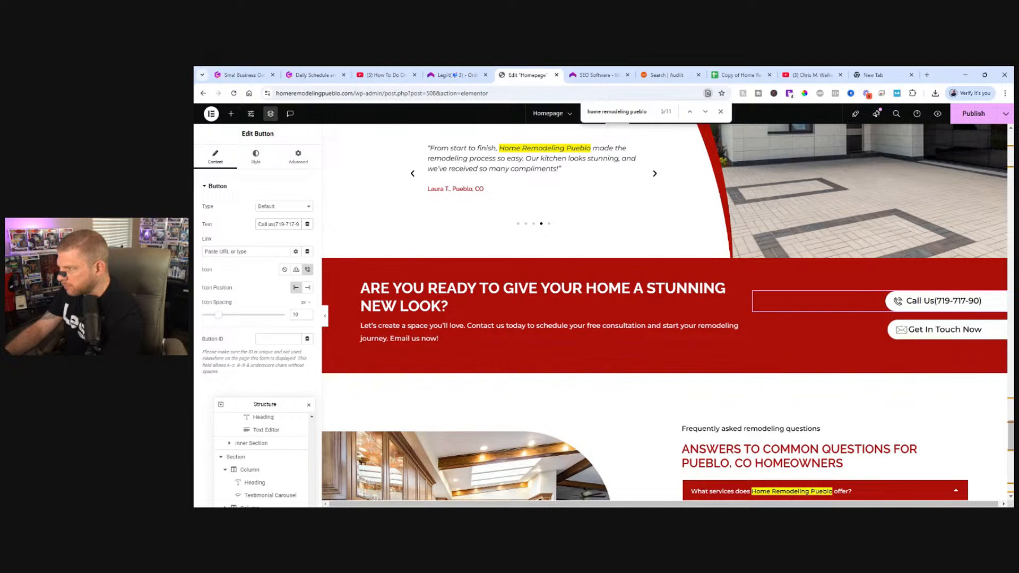
{"action": "key", "text": "Delete"}
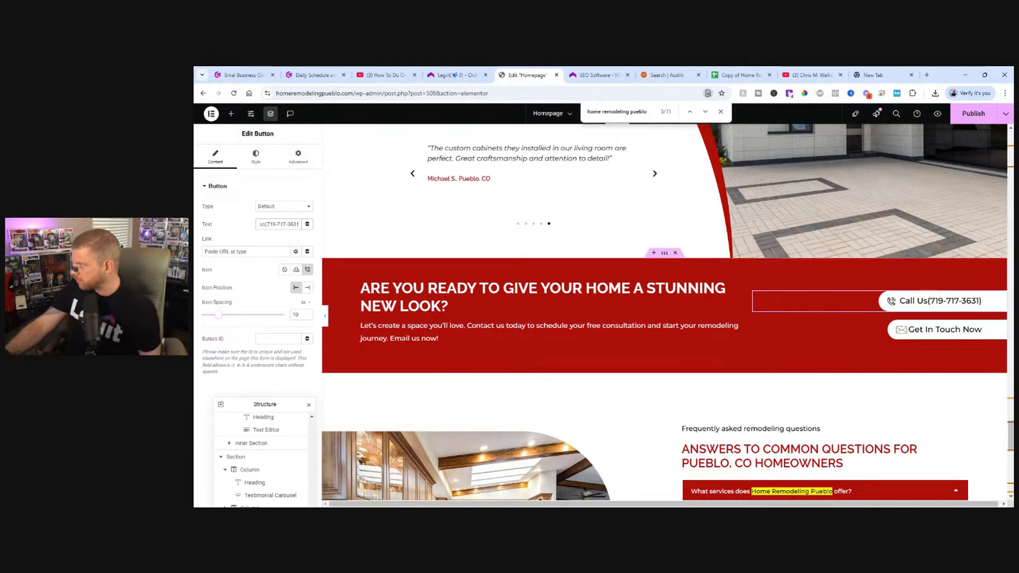
Change the title of the first FAQ accordion item to "What services do we offer?".
{"action": "left_click", "coordinate": [705, 112]}
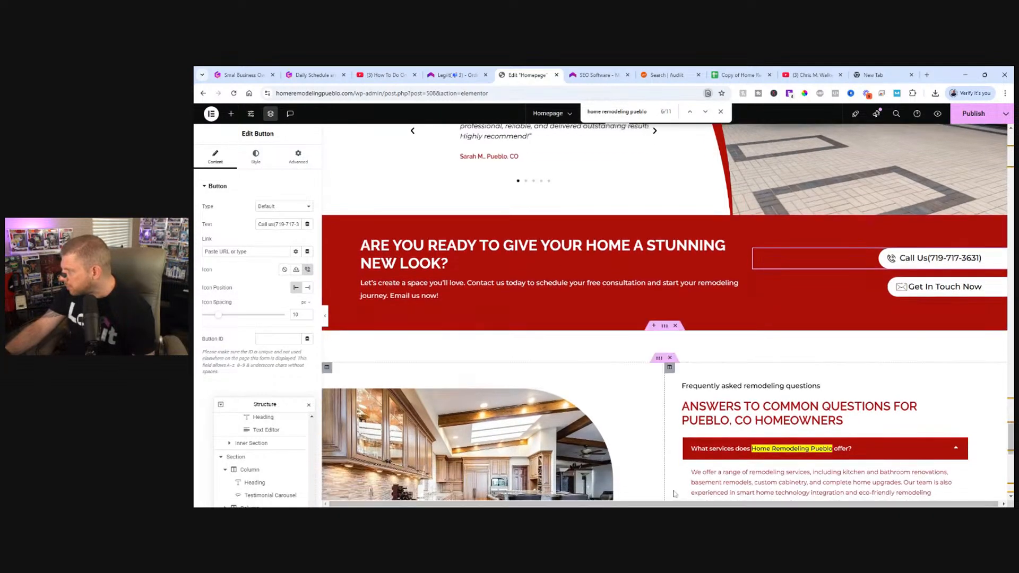
{"action": "scroll", "coordinate": [674, 494], "scroll_direction": "down", "scroll_amount": 2}
{"action": "left_click", "coordinate": [759, 369]}
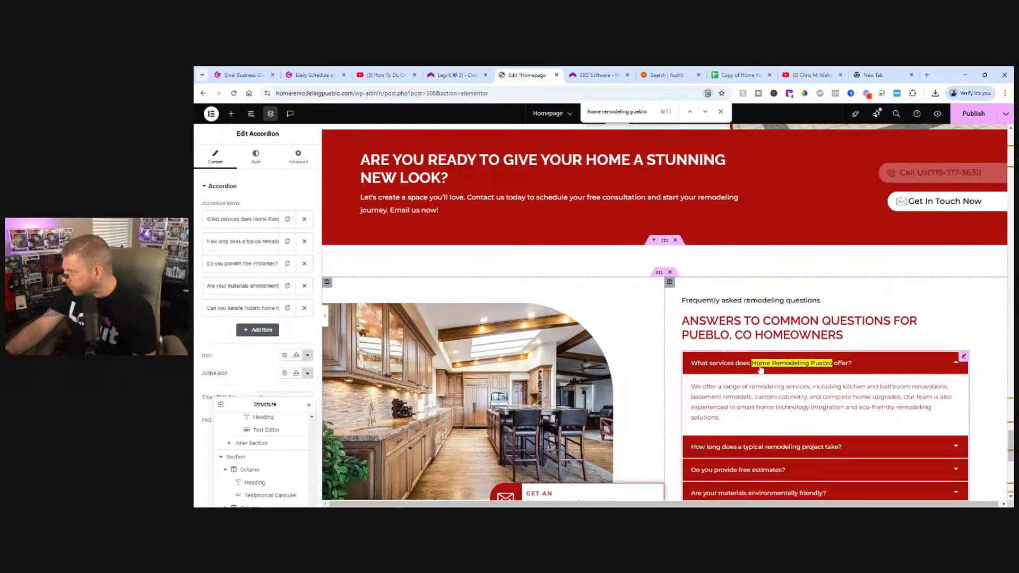
{"action": "left_click", "coordinate": [251, 223]}
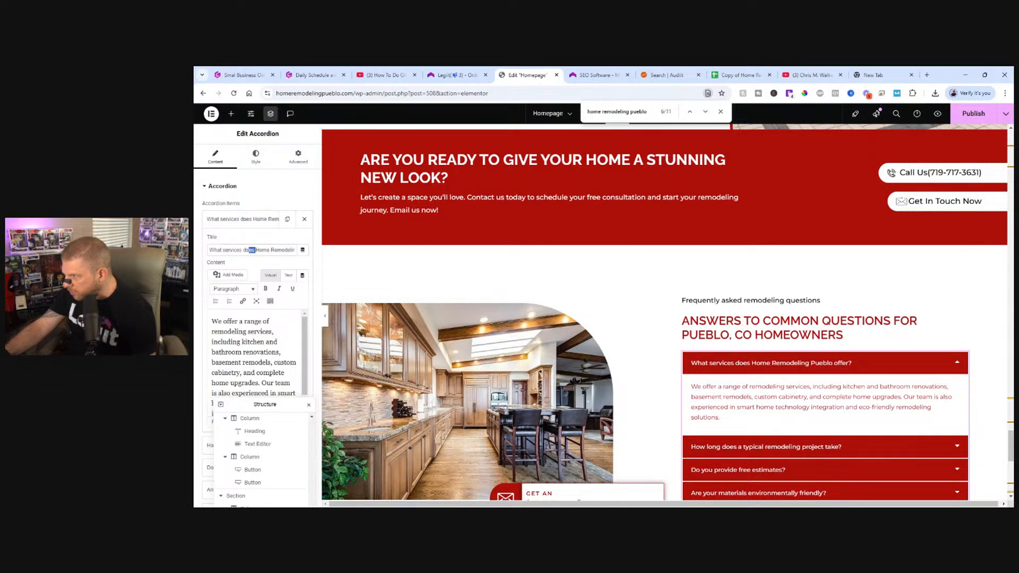
{"action": "left_click_drag", "start_coordinate": [255, 250], "coordinate": [280, 250]}
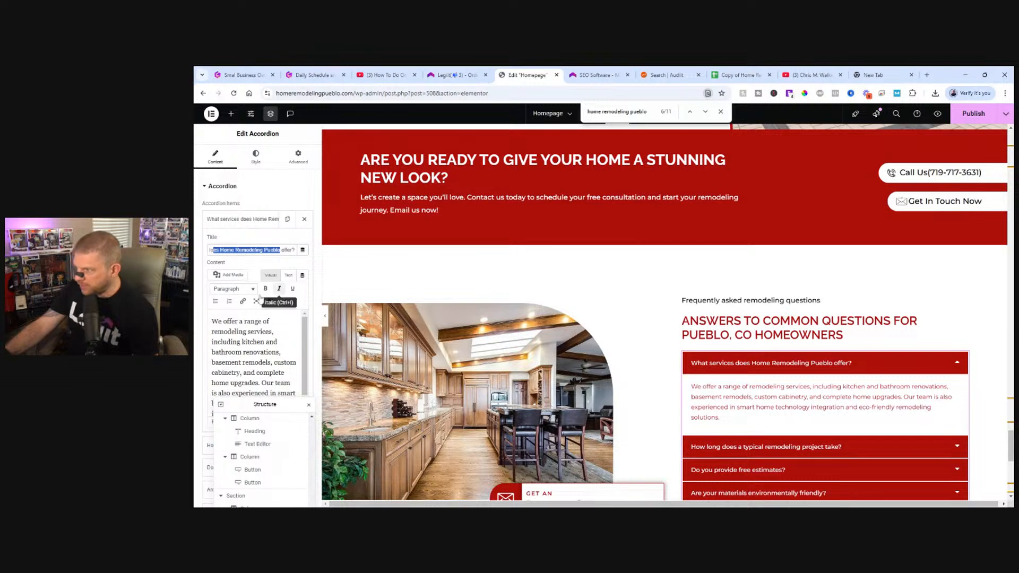
{"action": "type", "text": "we"}
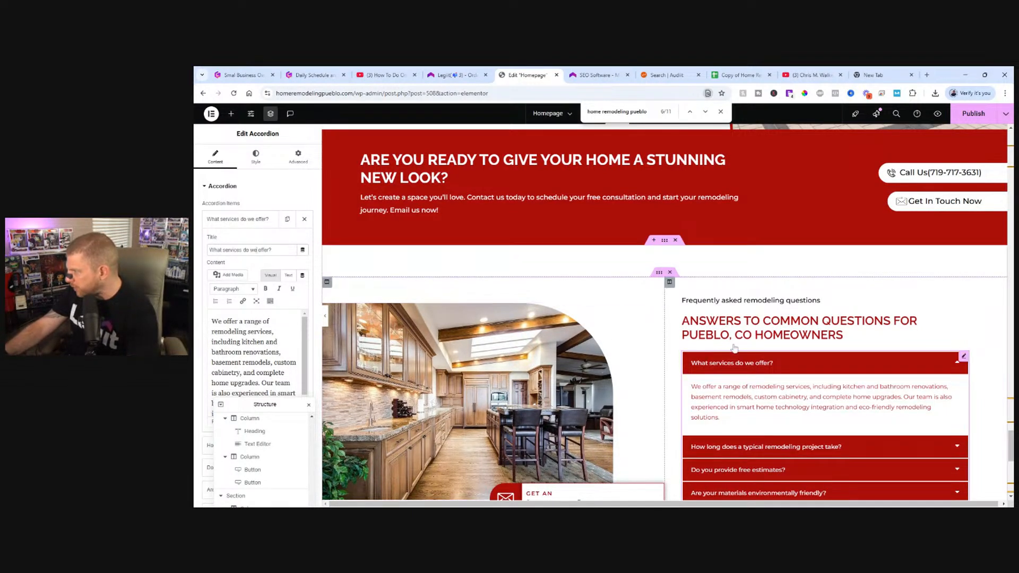
Go through the remaining "home remodeling pueblo" matches across the page, from the hero heading to the footer copyright line.
{"action": "left_click", "coordinate": [704, 112]}
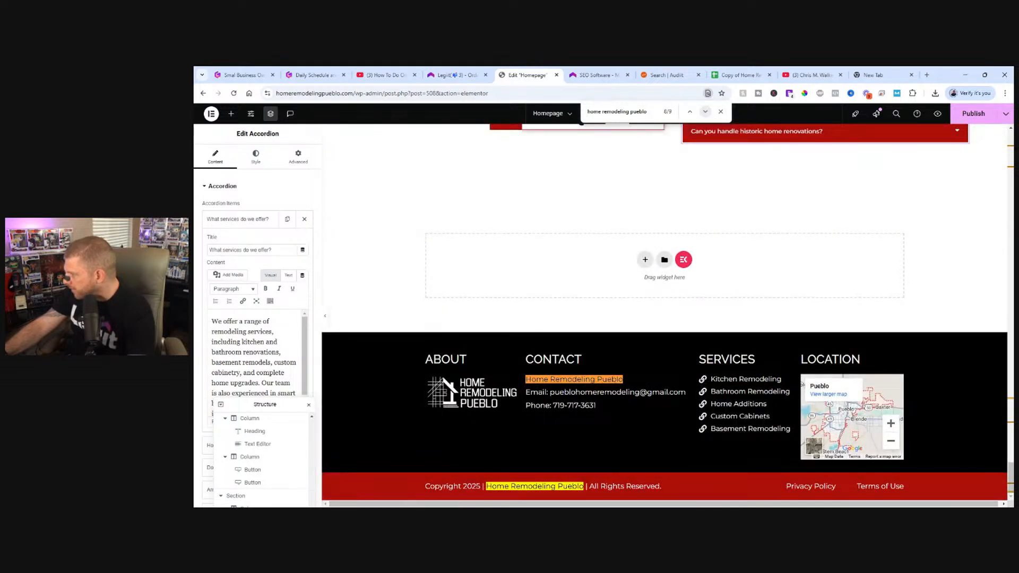
{"action": "left_click", "coordinate": [704, 112]}
{"action": "left_click", "coordinate": [704, 112]}
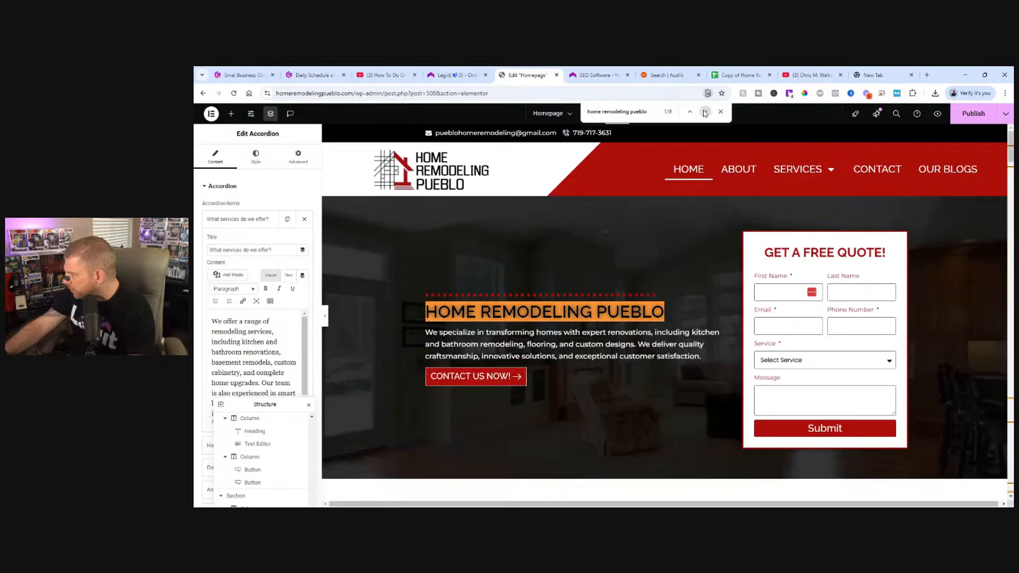
{"action": "left_click", "coordinate": [704, 112]}
{"action": "left_click", "coordinate": [705, 112]}
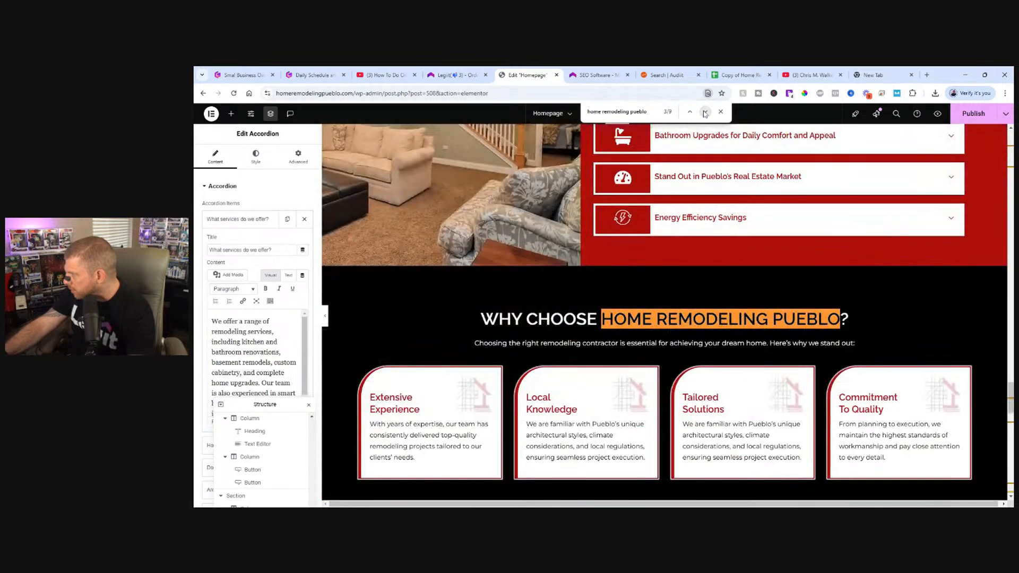
{"action": "left_click", "coordinate": [704, 112]}
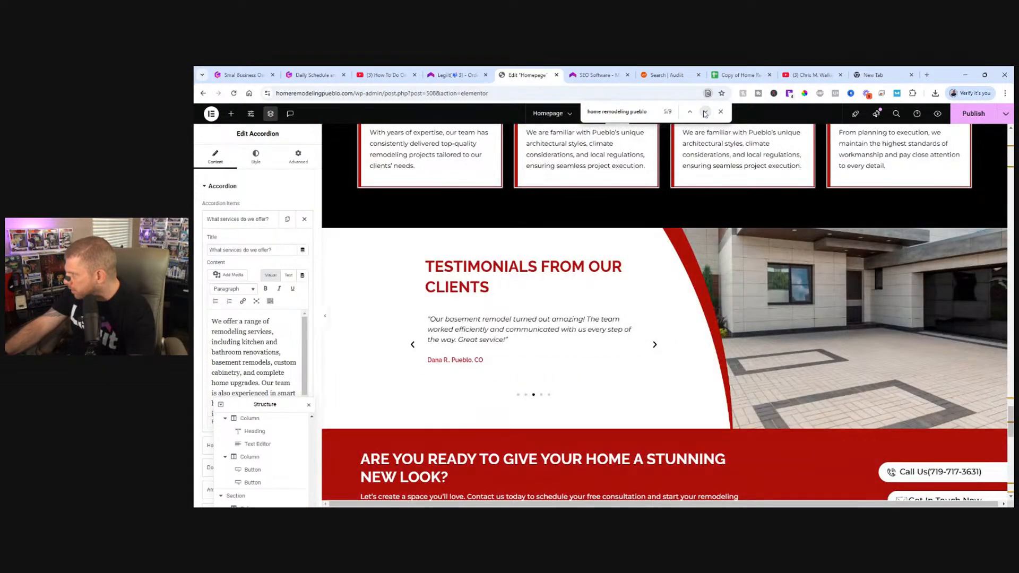
{"action": "left_click", "coordinate": [705, 112]}
{"action": "left_click", "coordinate": [705, 112]}
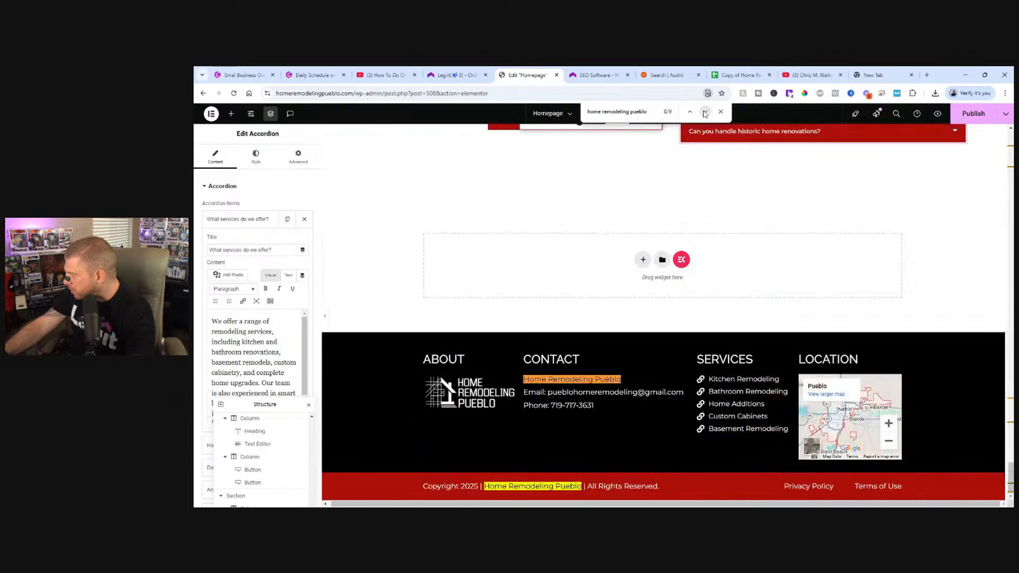
{"action": "left_click", "coordinate": [704, 112]}
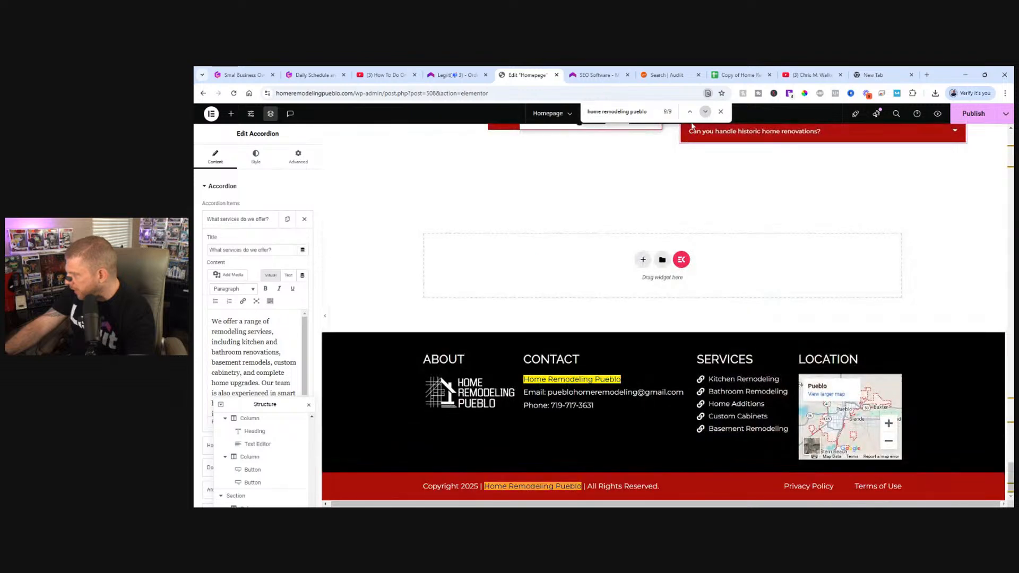
Publish the edited homepage, close the page search and return to the hero section.
{"action": "left_click", "coordinate": [969, 117]}
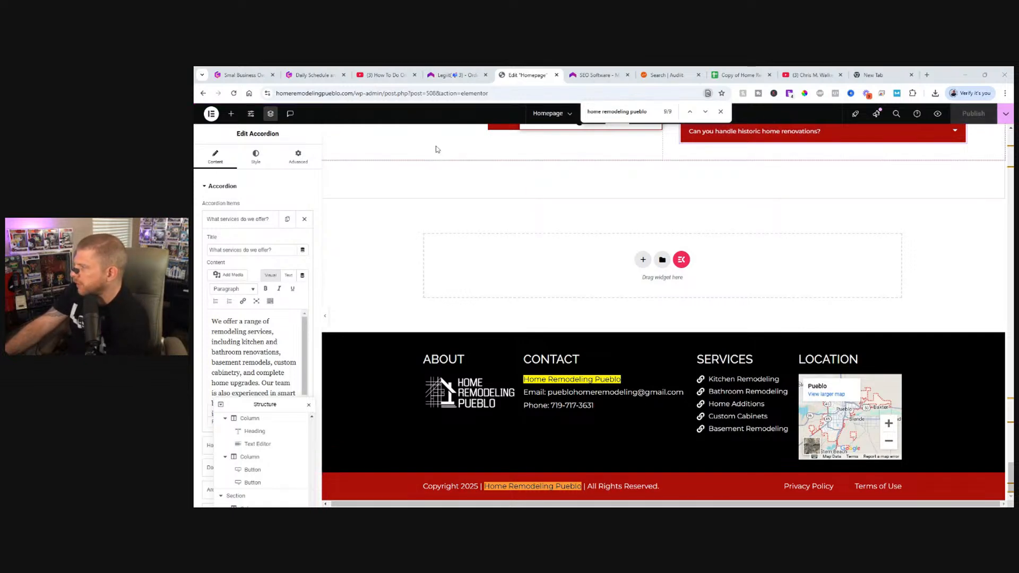
{"action": "left_click", "coordinate": [720, 112]}
{"action": "scroll", "coordinate": [836, 184], "scroll_direction": "up", "scroll_amount": 1}
{"action": "scroll", "coordinate": [836, 184], "scroll_direction": "up", "scroll_amount": 20}
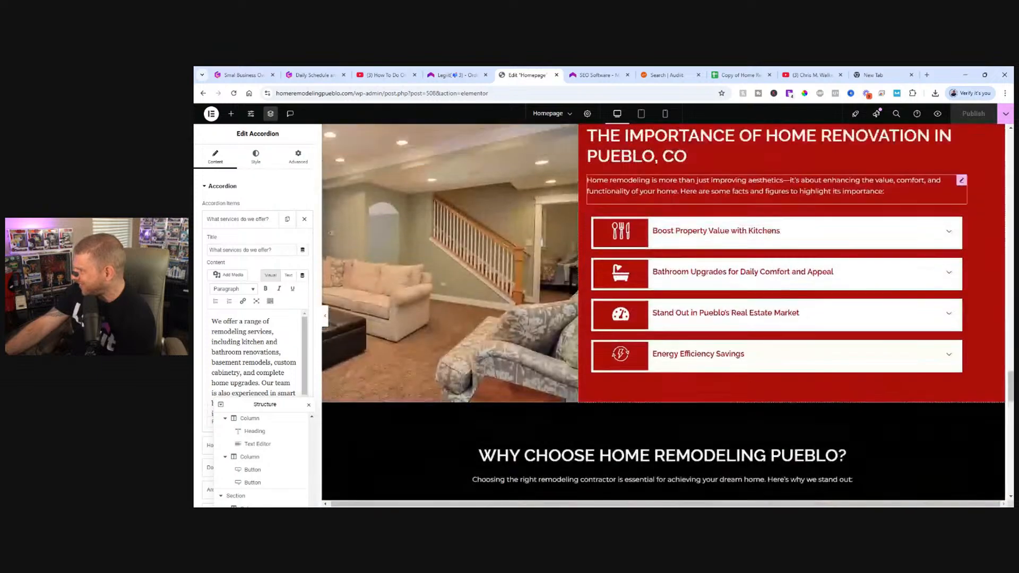
{"action": "scroll", "coordinate": [768, 196], "scroll_direction": "up", "scroll_amount": 20}
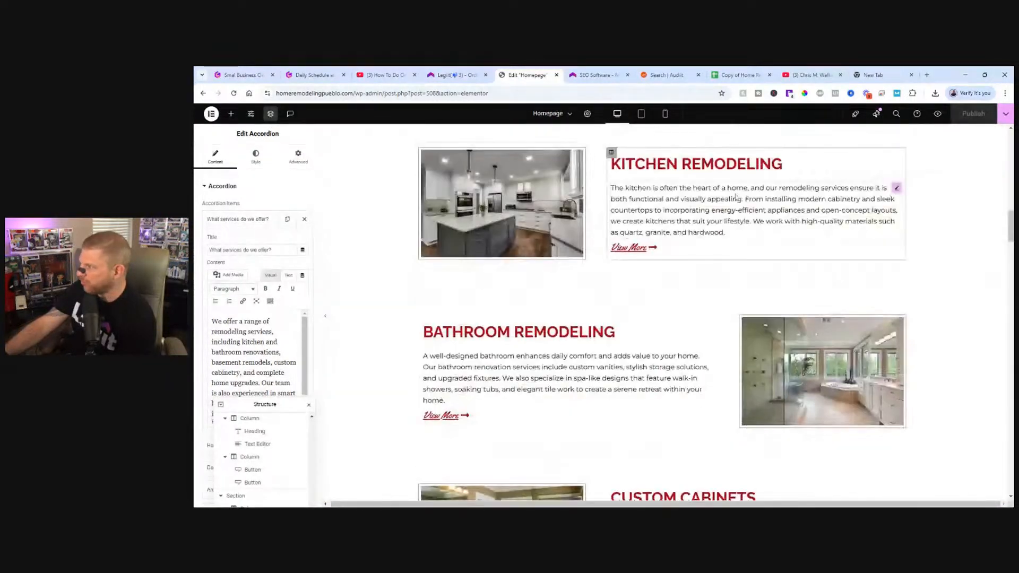
{"action": "scroll", "coordinate": [732, 200], "scroll_direction": "up", "scroll_amount": 10}
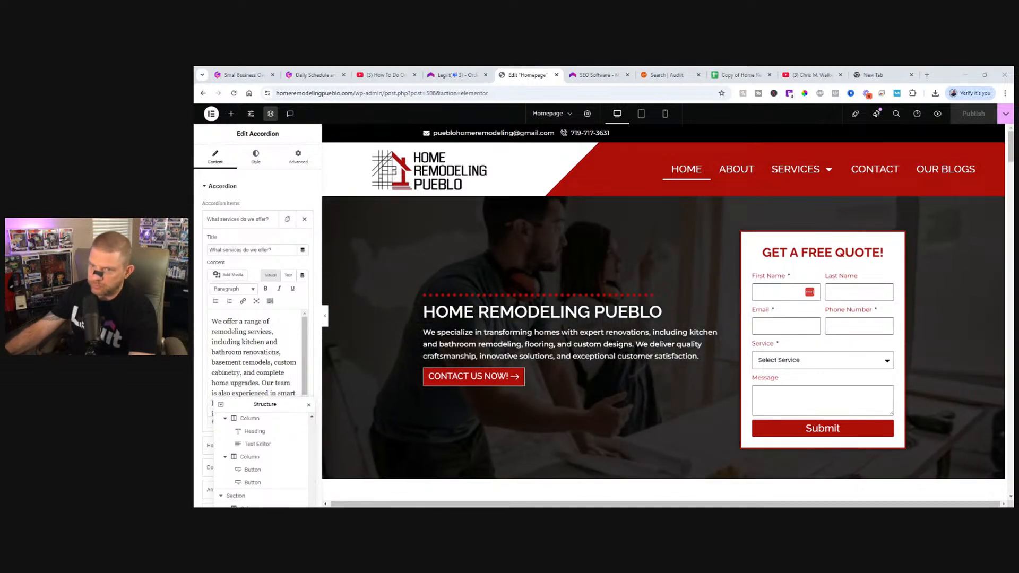
{"action": "left_click_drag", "start_coordinate": [536, 68], "coordinate": [537, 75]}
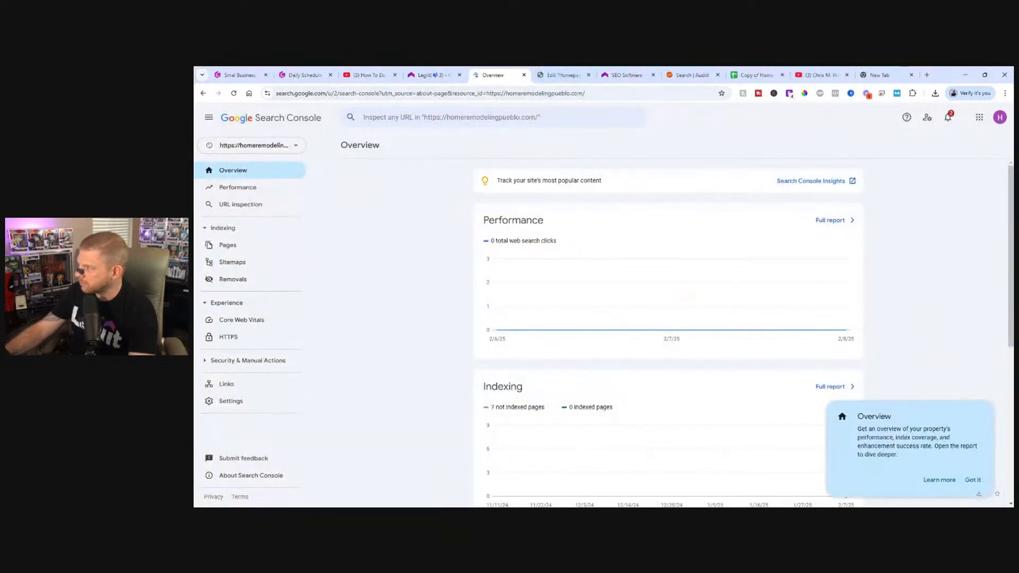
{"action": "left_click", "coordinate": [562, 75]}
{"action": "left_click_drag", "start_coordinate": [354, 93], "coordinate": [255, 93]}
{"action": "key", "text": "ctrl+c"}
{"action": "left_click", "coordinate": [423, 92]}
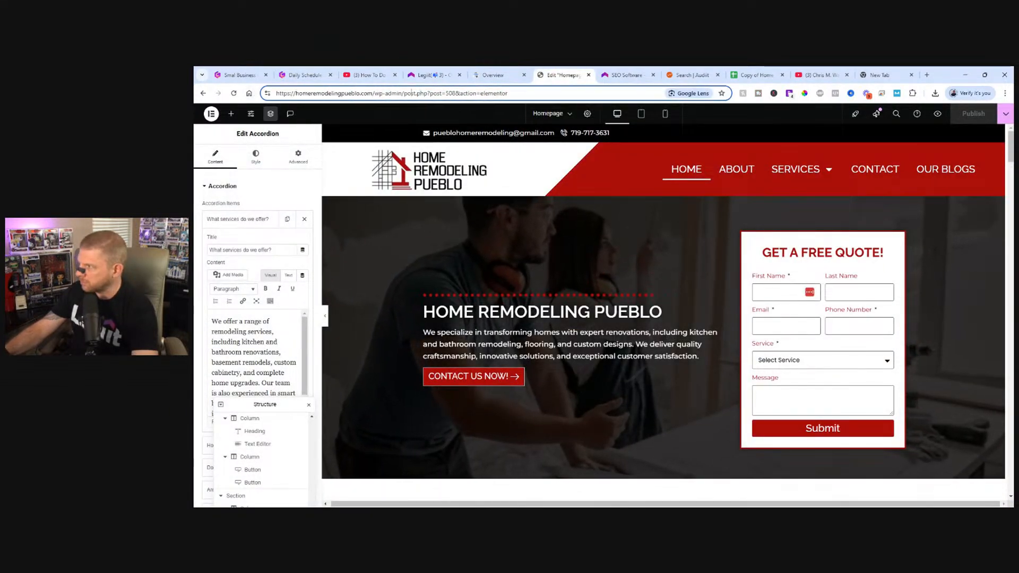
{"action": "key", "text": "ctrl+a"}
{"action": "key", "text": "ctrl+v"}
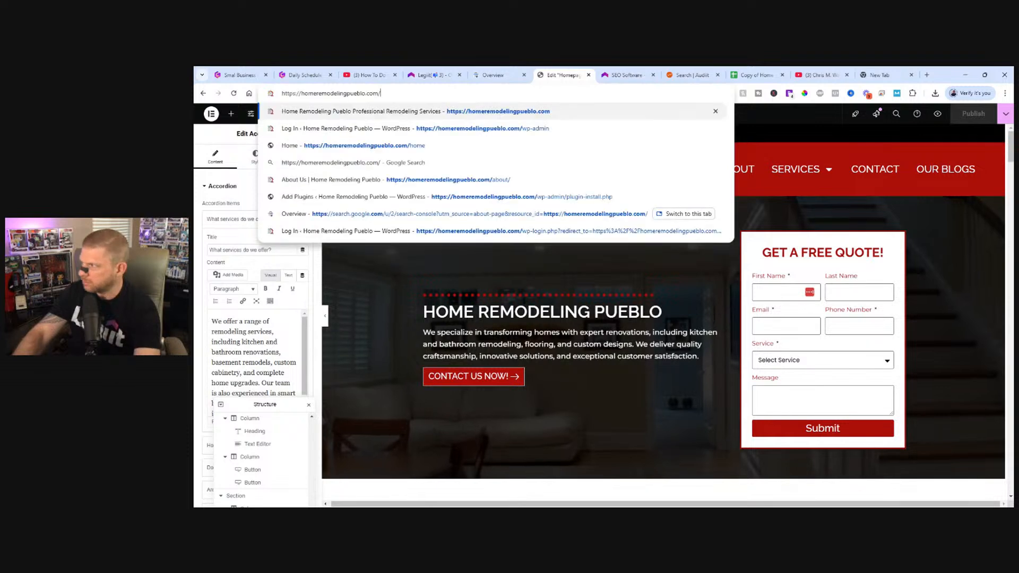
{"action": "key", "text": "Return"}
{"action": "left_click", "coordinate": [491, 70]}
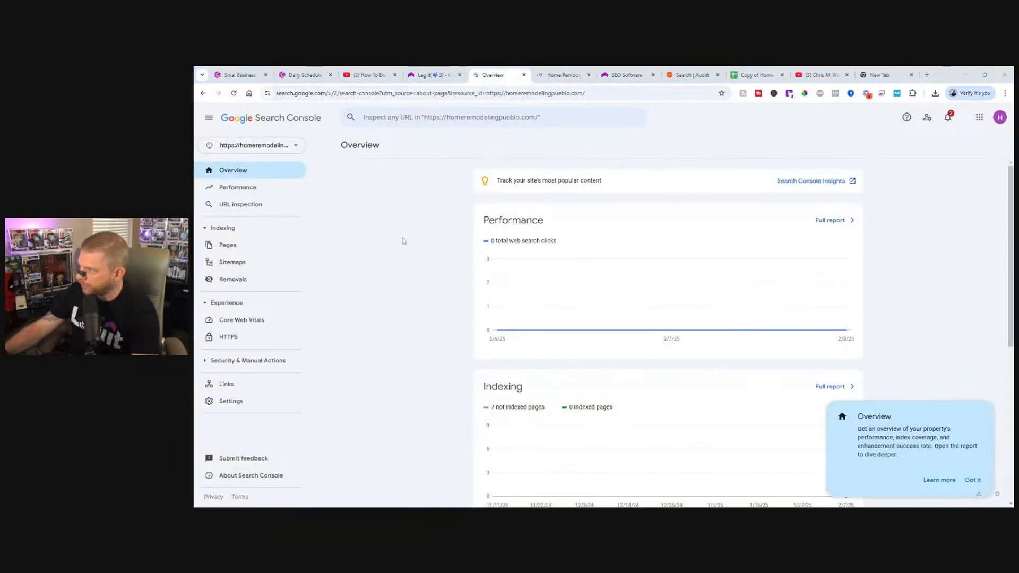
{"action": "left_click", "coordinate": [451, 117]}
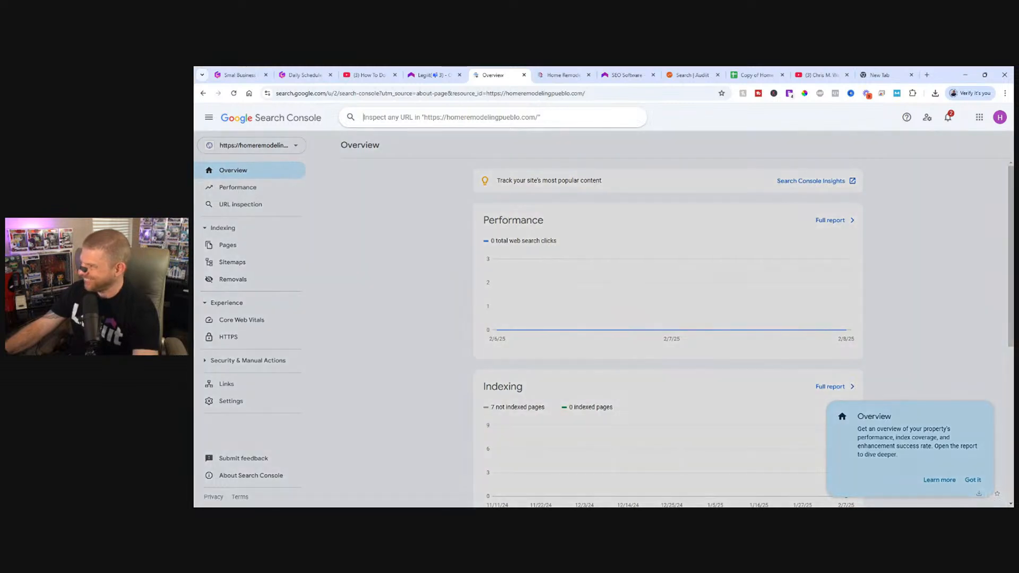
{"action": "type", "text": "https://homeremodelingpueblo.com/"}
{"action": "key", "text": "Return"}
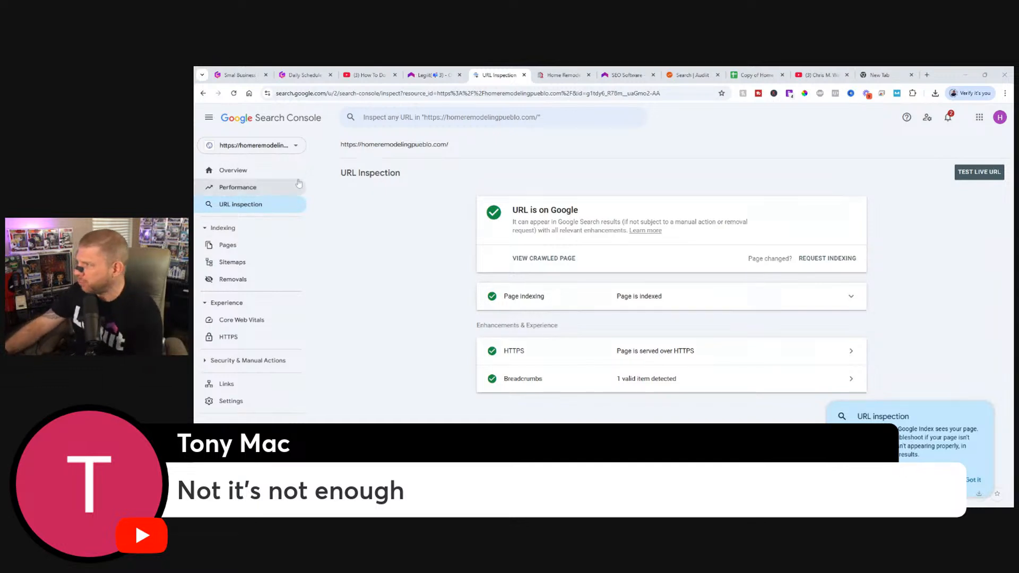
{"action": "left_click", "coordinate": [989, 178]}
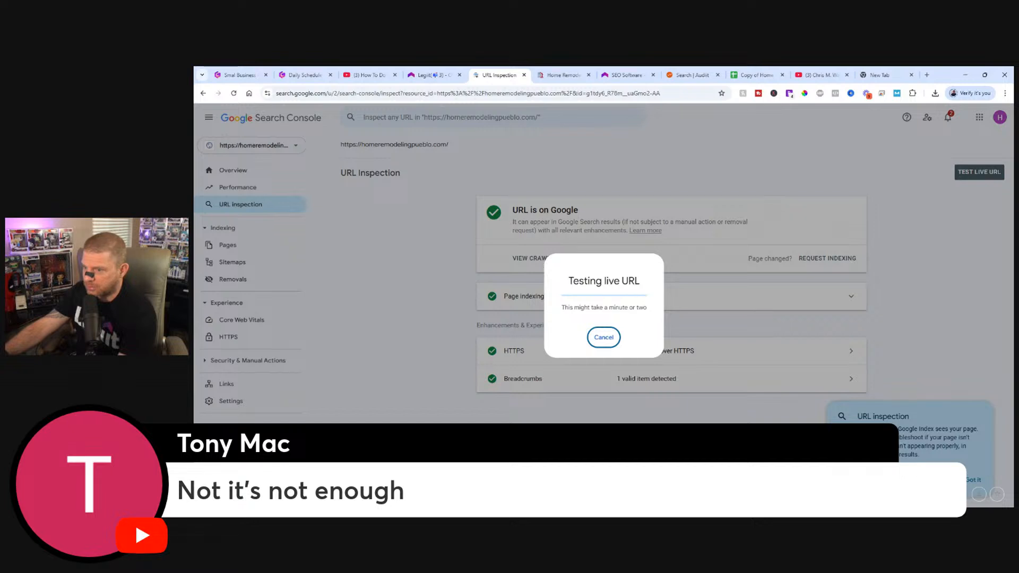
Switch to the live homepage, search it for "home remodeling pueblo" and check each match down to the footer.
{"action": "left_click", "coordinate": [567, 74]}
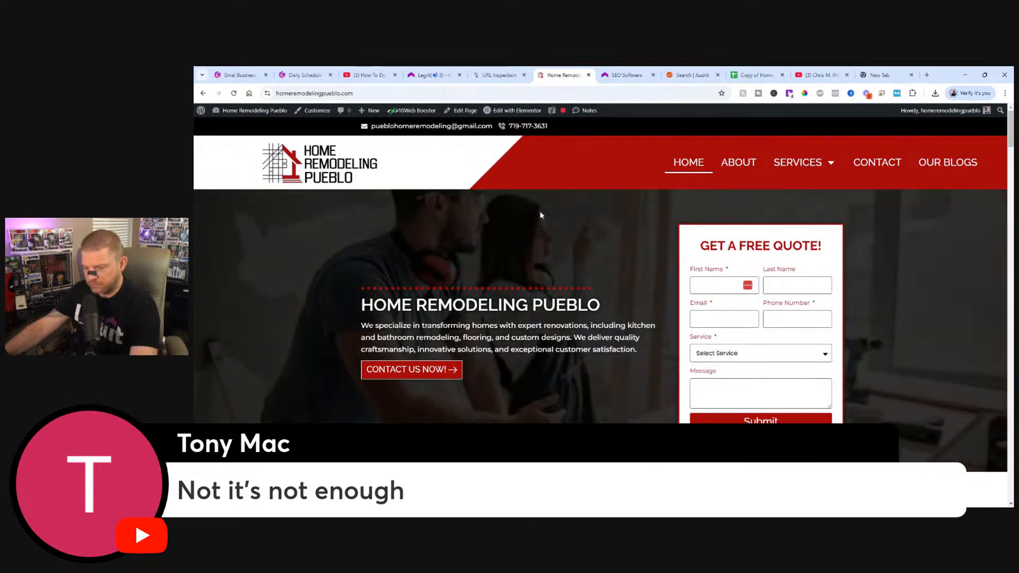
{"action": "key", "text": "ctrl+f"}
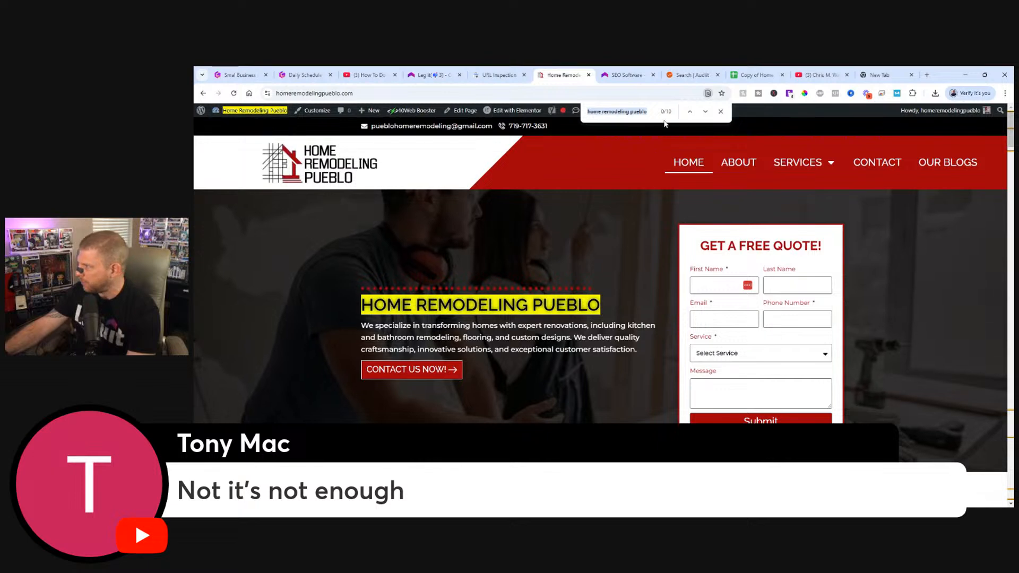
{"action": "left_click", "coordinate": [705, 112]}
{"action": "left_click", "coordinate": [705, 112]}
{"action": "left_click", "coordinate": [706, 112]}
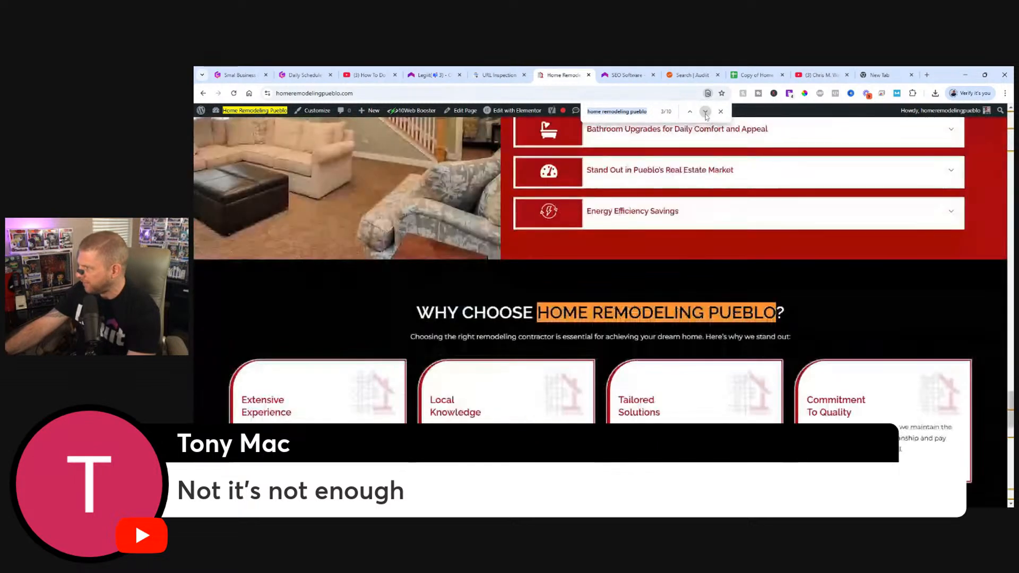
{"action": "left_click", "coordinate": [705, 112]}
{"action": "left_click", "coordinate": [705, 112]}
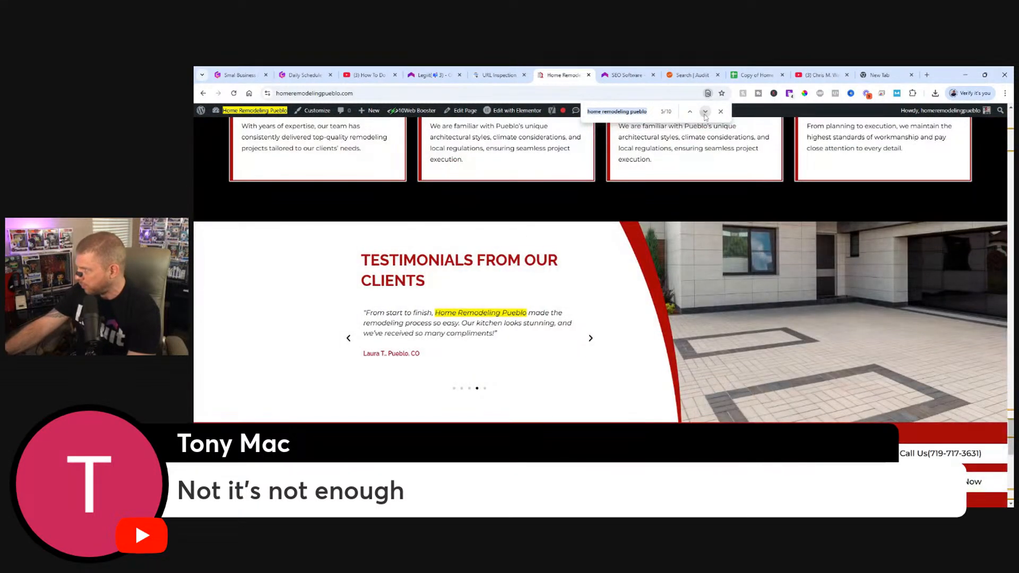
{"action": "left_click", "coordinate": [705, 112]}
{"action": "left_click", "coordinate": [705, 112]}
{"action": "left_click", "coordinate": [705, 112]}
{"action": "left_click", "coordinate": [705, 112]}
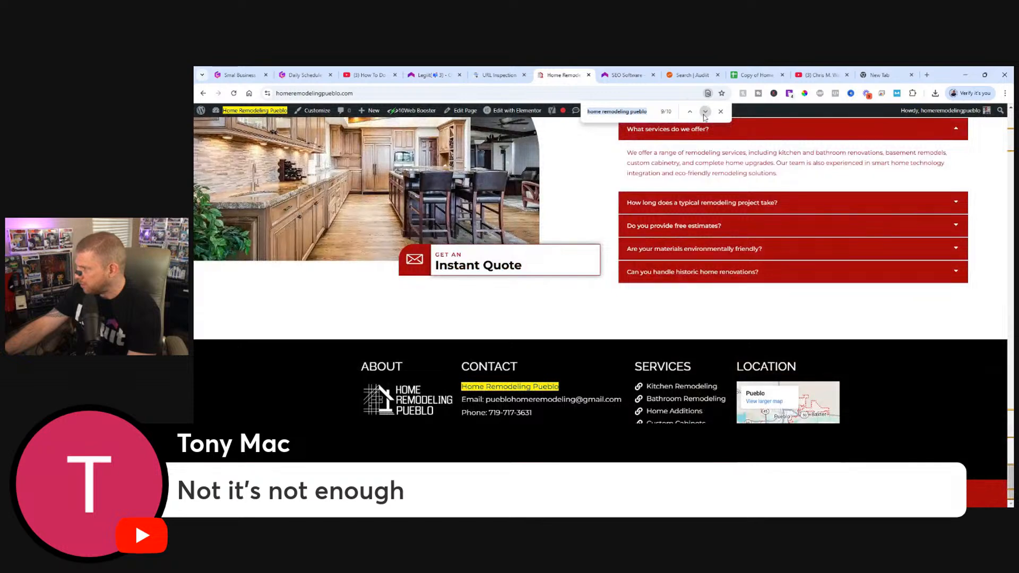
Step through the remaining "home remodeling pueblo" matches on the live homepage until the search wraps back to the hero heading.
{"action": "left_click", "coordinate": [705, 112]}
{"action": "left_click", "coordinate": [705, 112]}
{"action": "left_click", "coordinate": [704, 112]}
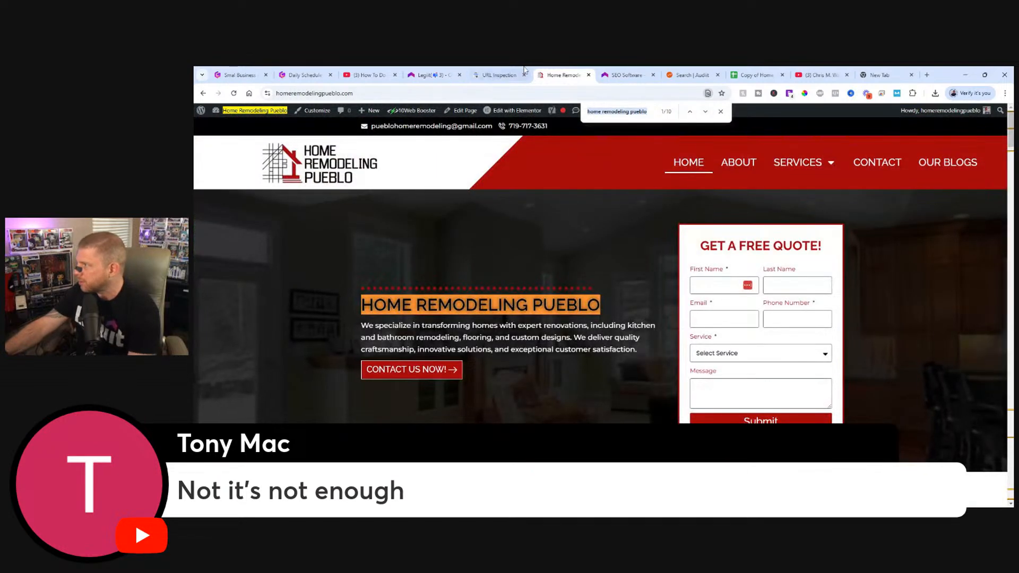
{"action": "left_click", "coordinate": [492, 72]}
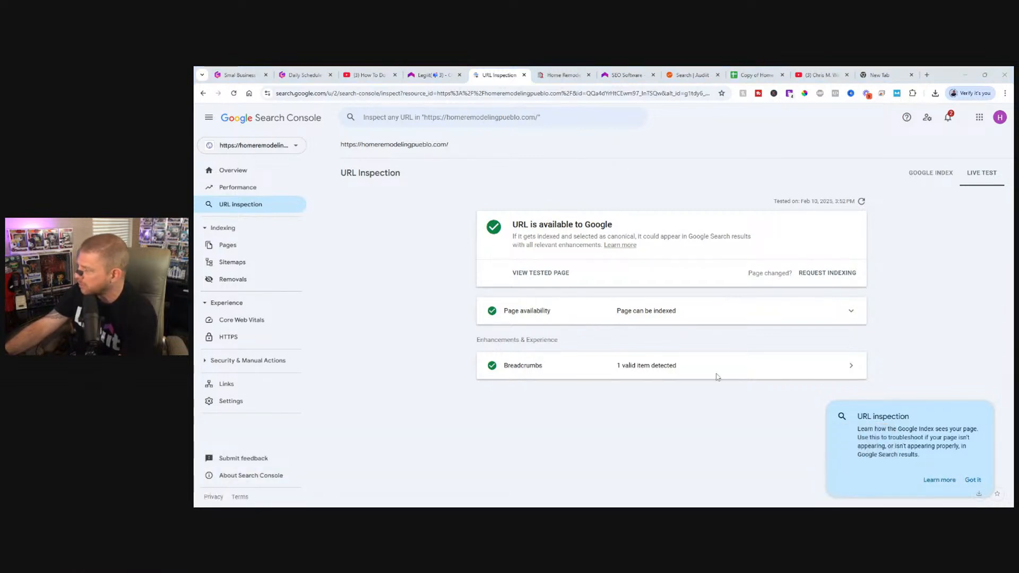
{"action": "left_click", "coordinate": [823, 274]}
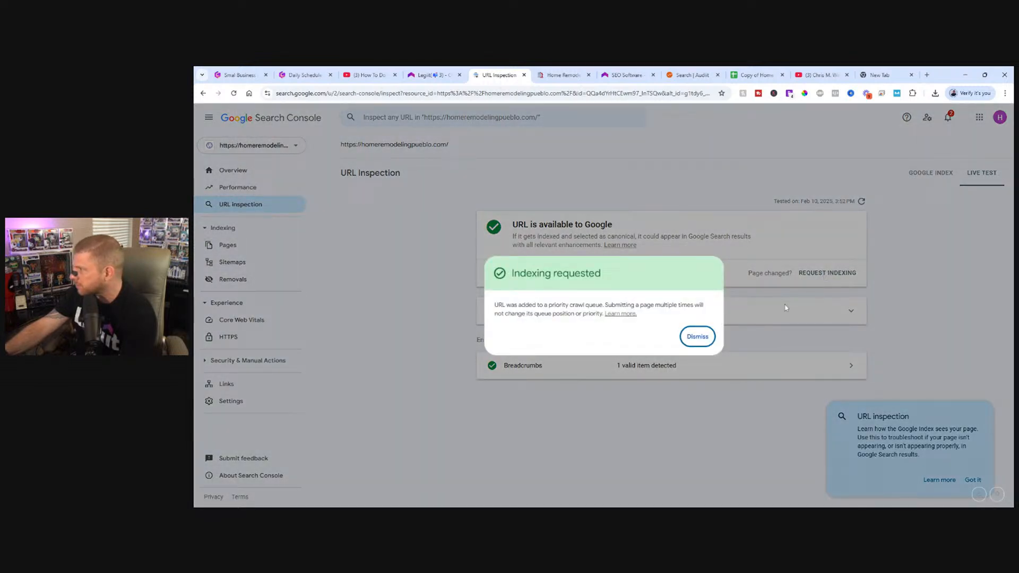
{"action": "left_click", "coordinate": [694, 338]}
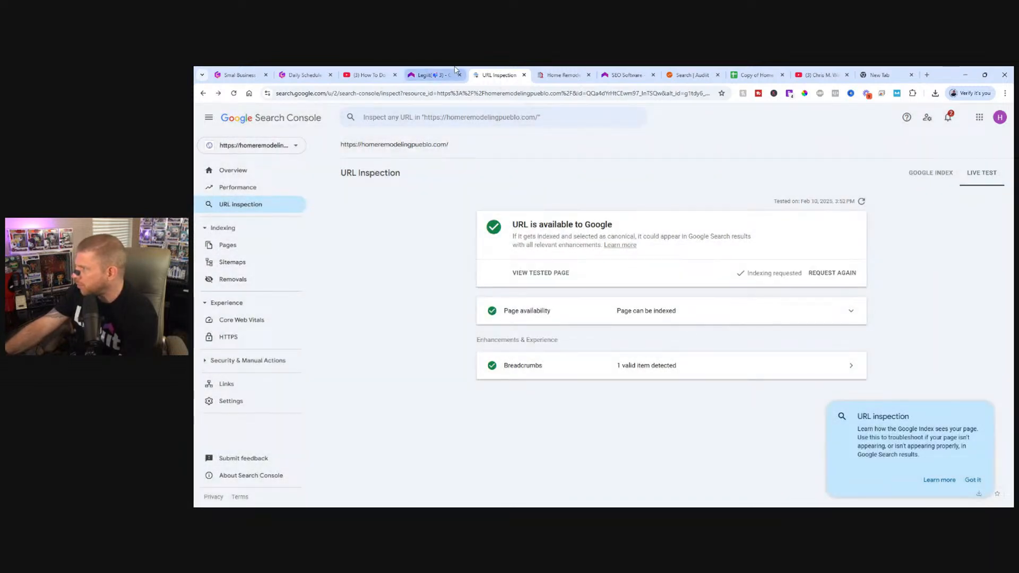
{"action": "left_click", "coordinate": [562, 75]}
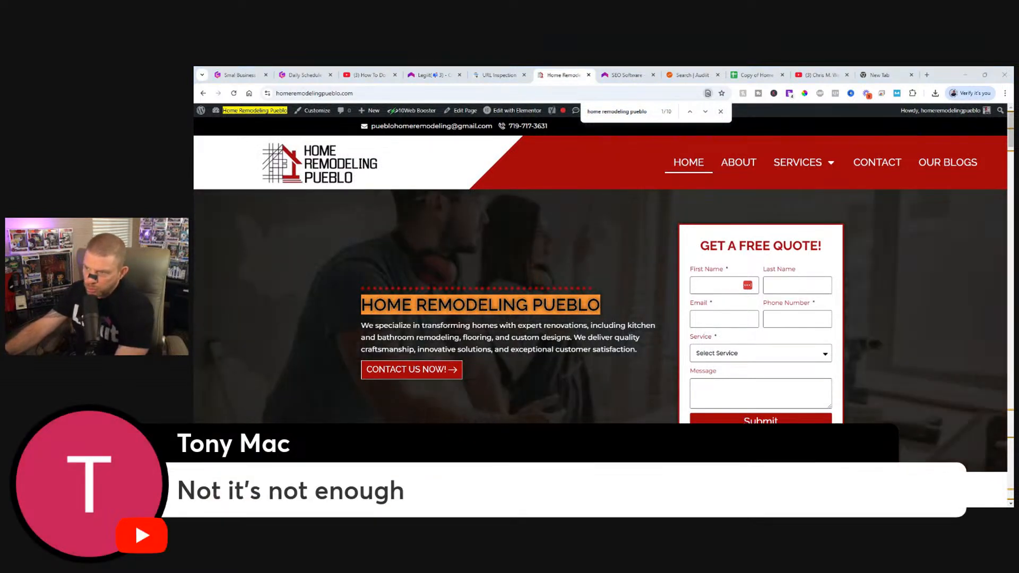
{"action": "left_click", "coordinate": [725, 115]}
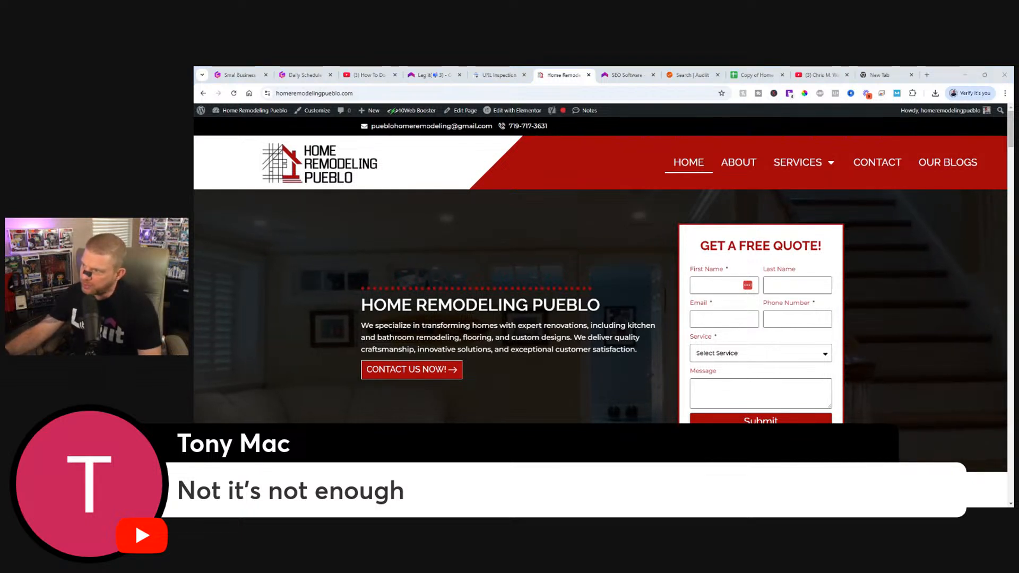
Switch to the YouTube livestream page, reload it, pause the video and read the latest live chat messages.
{"action": "left_click", "coordinate": [366, 75]}
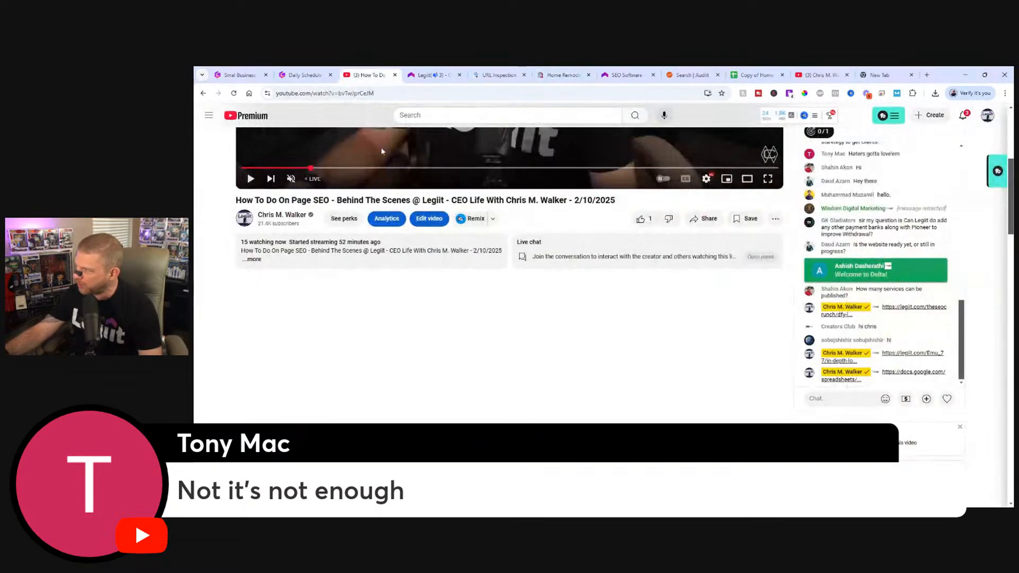
{"action": "left_click", "coordinate": [233, 93]}
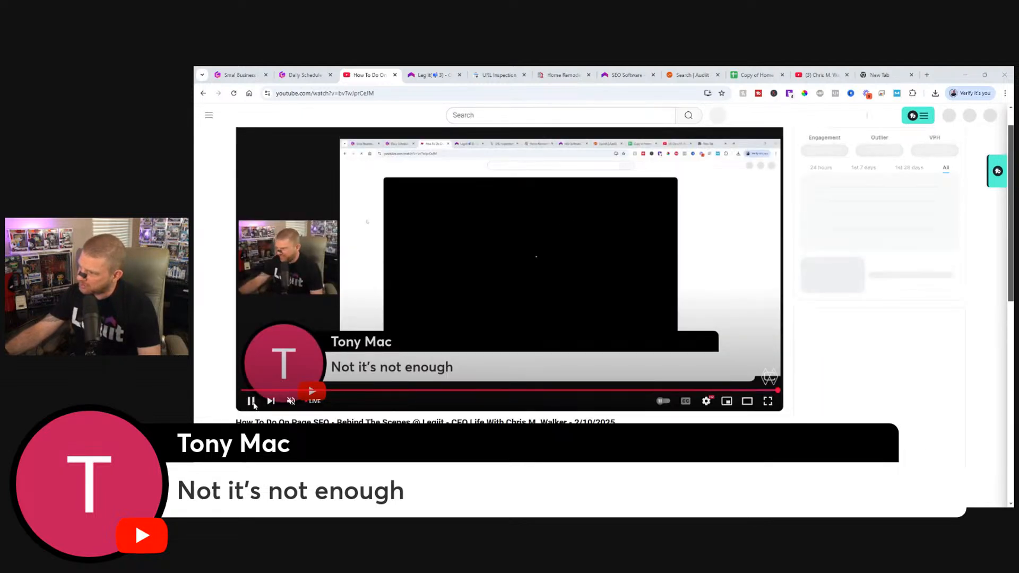
{"action": "left_click", "coordinate": [252, 401]}
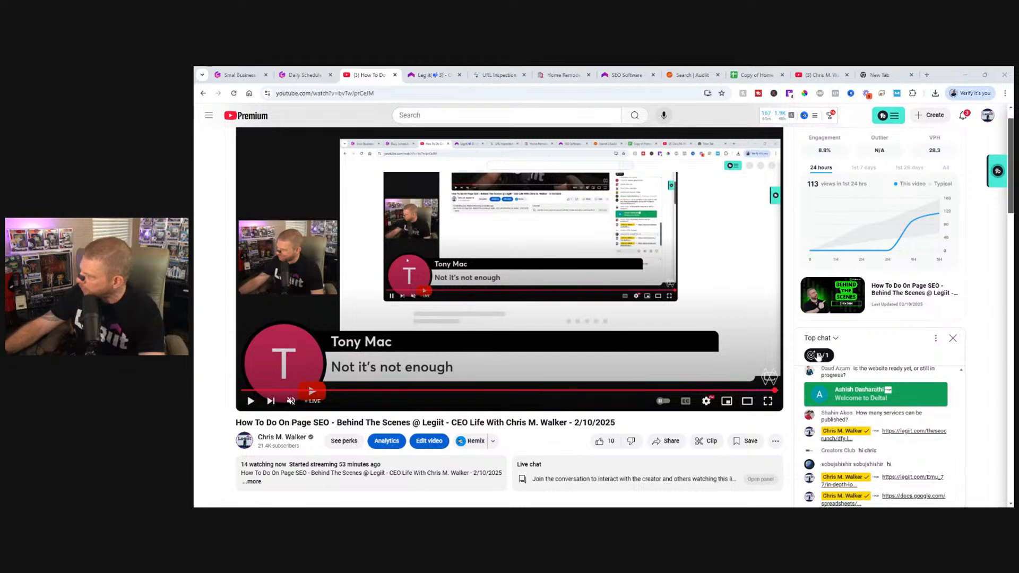
{"action": "scroll", "coordinate": [869, 292], "scroll_direction": "down", "scroll_amount": 1}
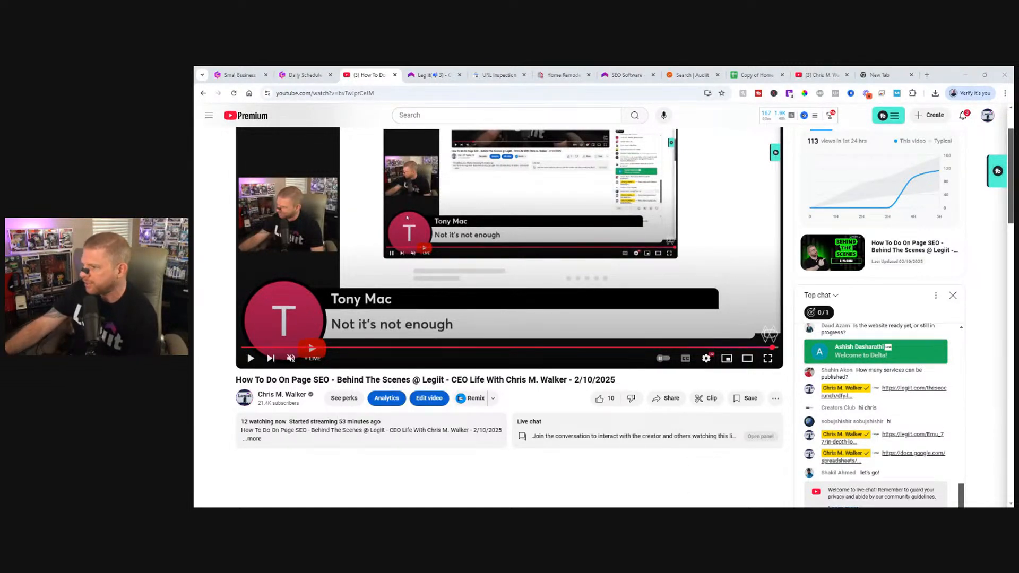
{"action": "scroll", "coordinate": [606, 494], "scroll_direction": "down", "scroll_amount": 2}
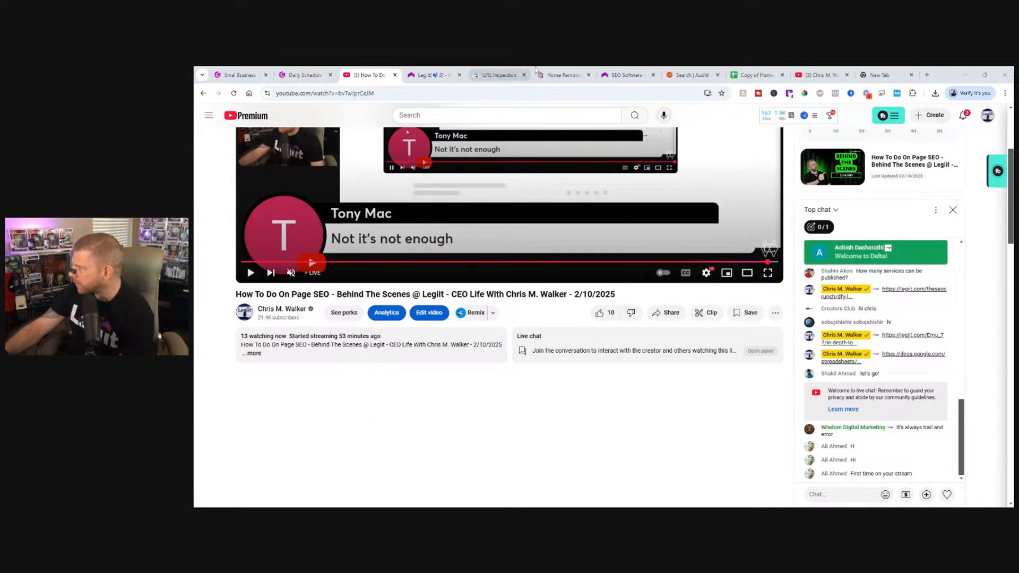
Check the homepage's keyword audit results in the Legiit SEO dashboard, then switch to the Audiit.io report.
{"action": "left_click", "coordinate": [562, 75]}
{"action": "left_click", "coordinate": [624, 73]}
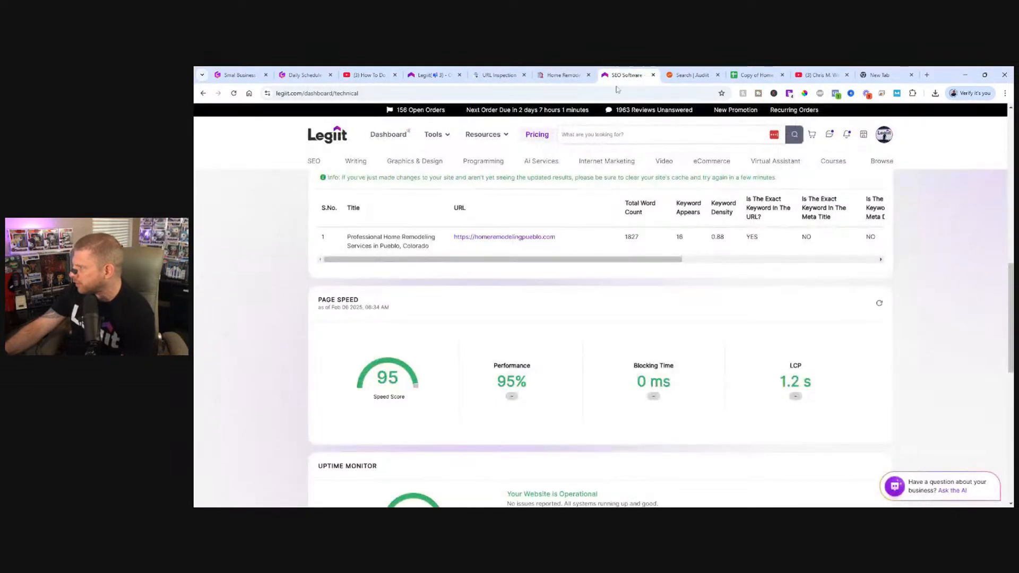
{"action": "scroll", "coordinate": [622, 344], "scroll_direction": "up", "scroll_amount": 2}
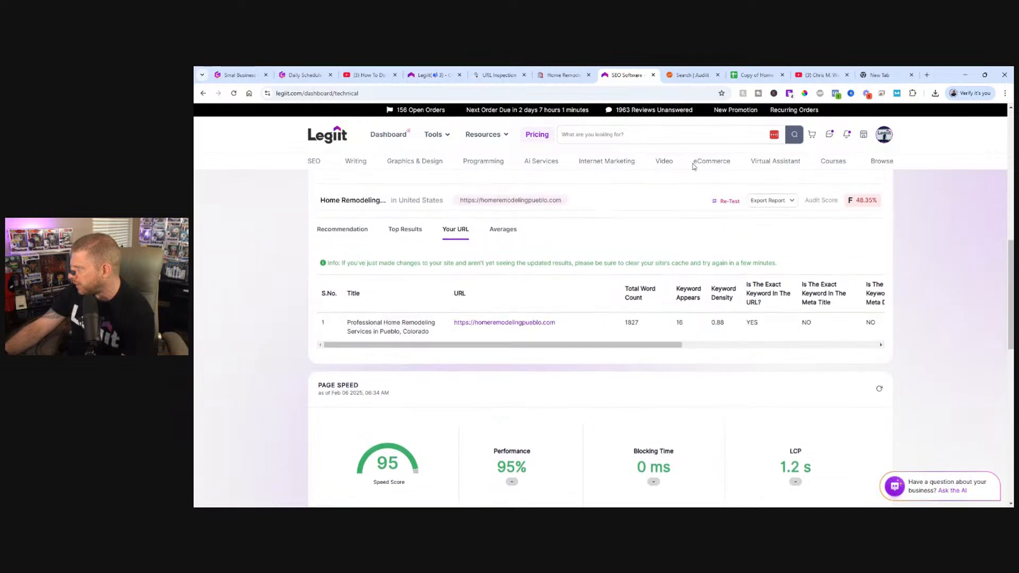
{"action": "left_click", "coordinate": [690, 75]}
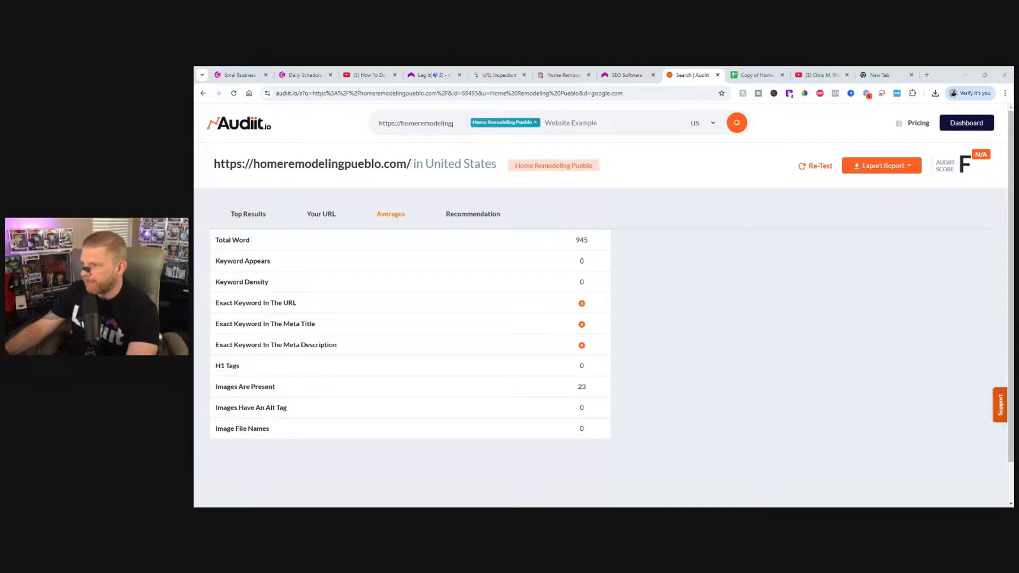
Bring the Flywheel site tab into the browser window and flush the Home Remodeling Pueblo site's cache from the advanced settings.
{"action": "left_click_drag", "start_coordinate": [195, 75], "coordinate": [415, 72]}
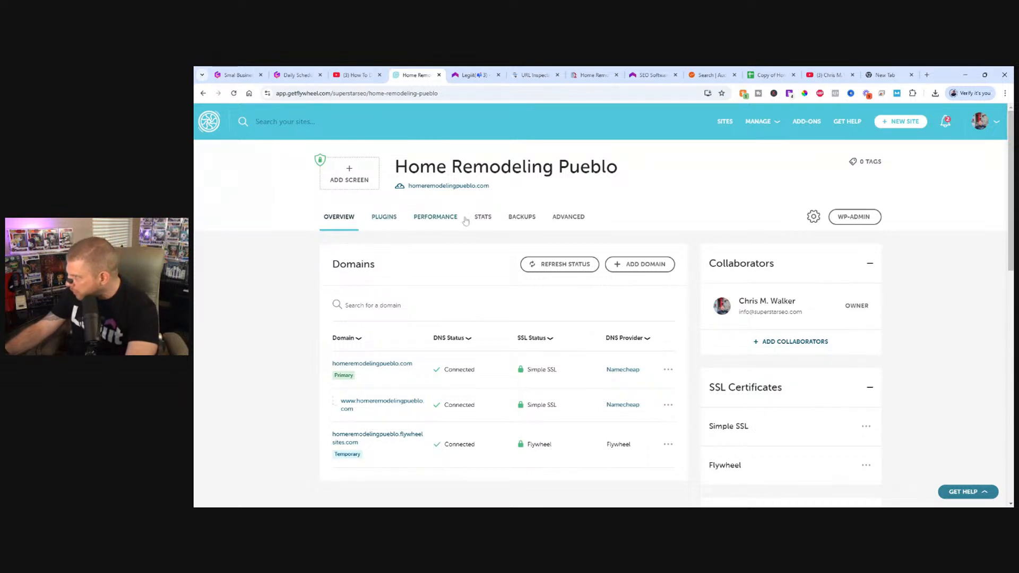
{"action": "left_click", "coordinate": [570, 220]}
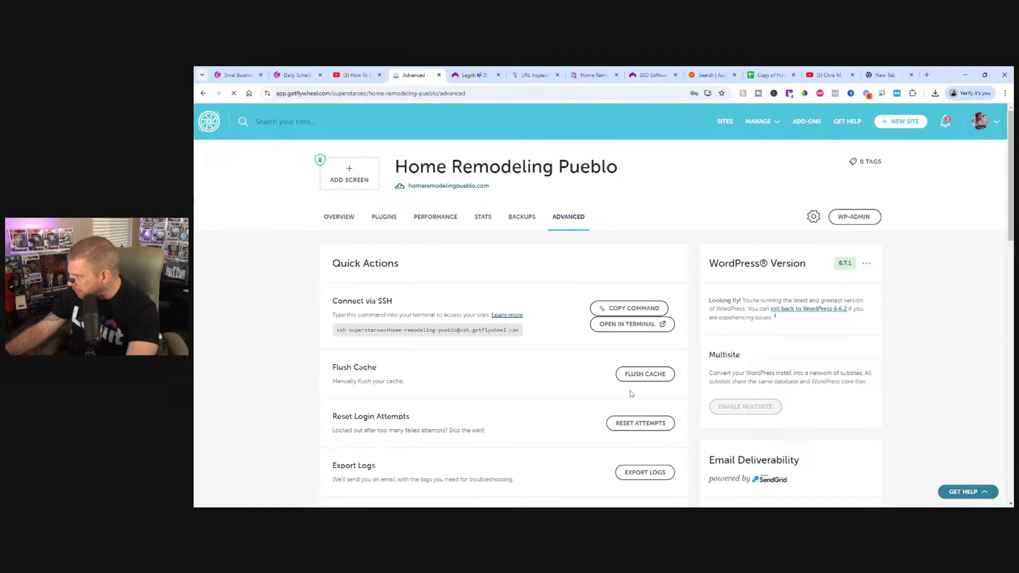
{"action": "left_click", "coordinate": [641, 375]}
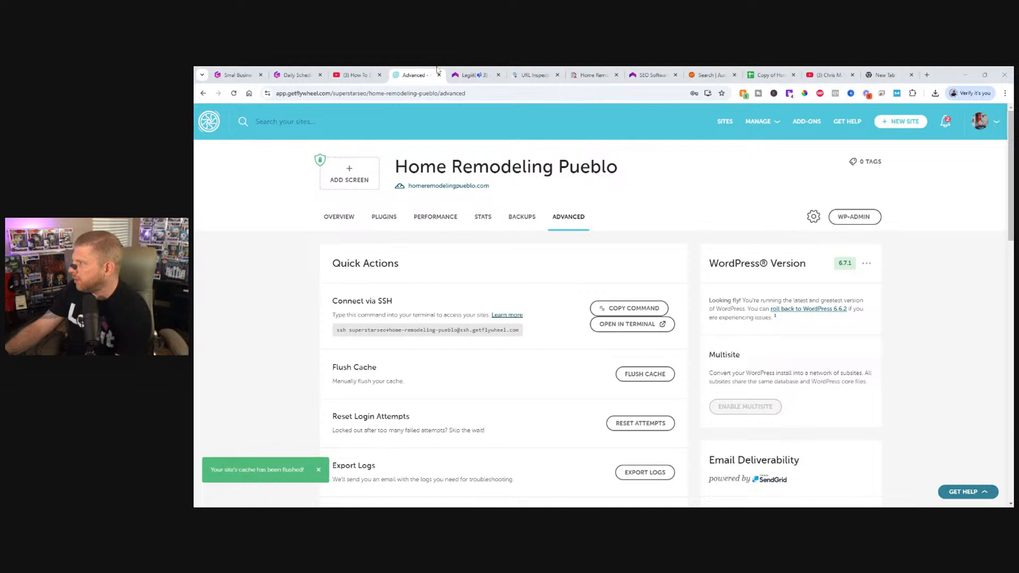
Return to the Audiit.io report, re-test the homepage for "Home Remodeling Pueblo" and stay on the page while the audit runs.
{"action": "left_click", "coordinate": [687, 71]}
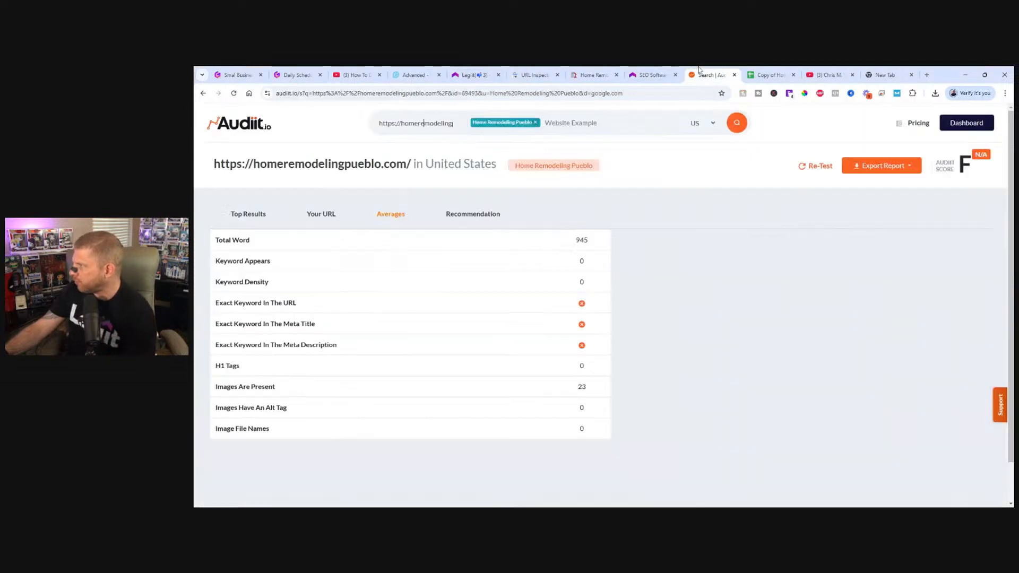
{"action": "left_click", "coordinate": [818, 167]}
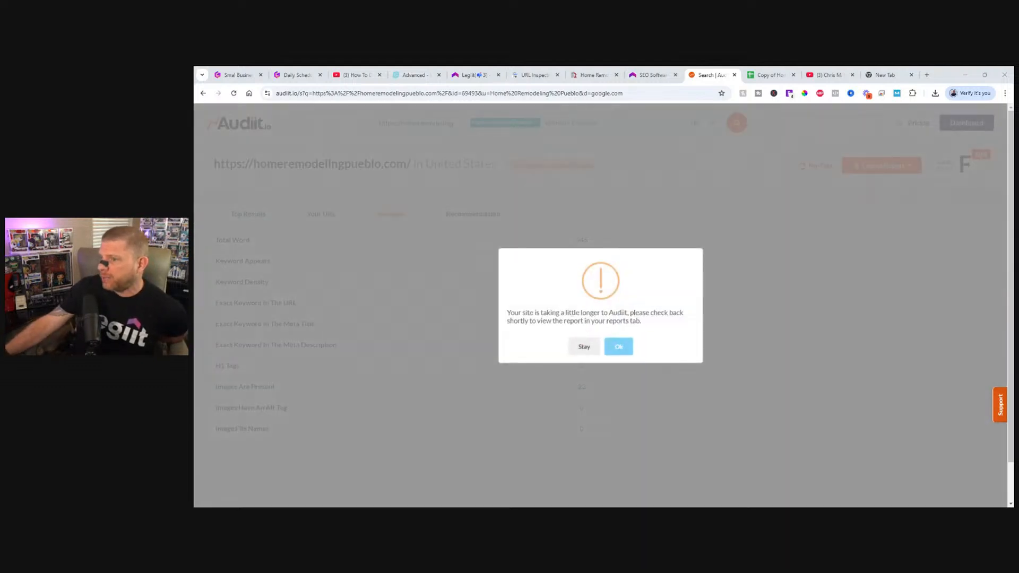
{"action": "left_click", "coordinate": [581, 348]}
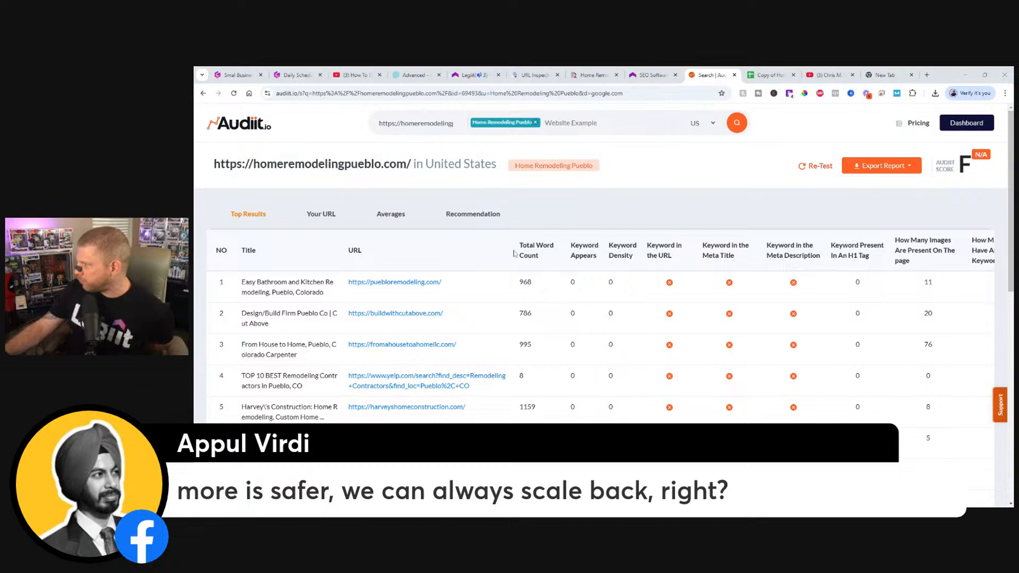
Review the Audiit.io top results, then examine the report's data for the homepage's own URL.
{"action": "scroll", "coordinate": [536, 328], "scroll_direction": "down", "scroll_amount": 3}
{"action": "scroll", "coordinate": [536, 327], "scroll_direction": "down", "scroll_amount": 5}
{"action": "scroll", "coordinate": [526, 334], "scroll_direction": "up", "scroll_amount": 8}
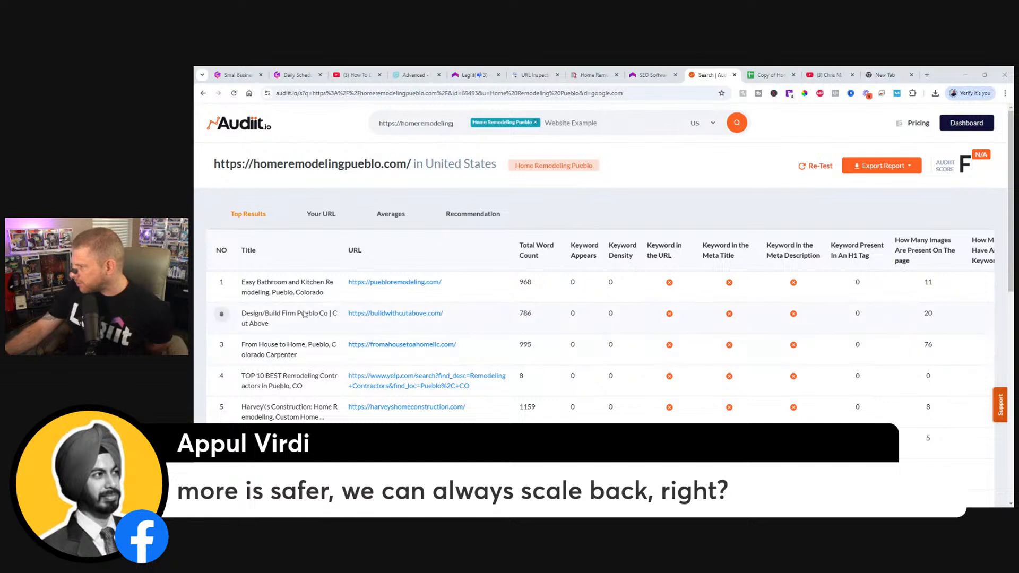
{"action": "left_click", "coordinate": [327, 220]}
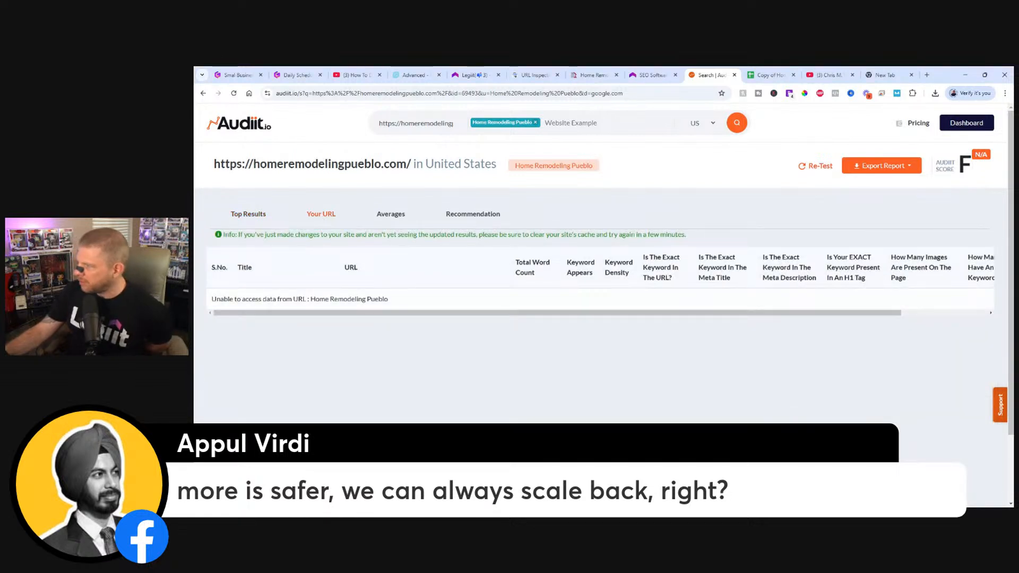
{"action": "left_click_drag", "start_coordinate": [680, 313], "coordinate": [359, 334]}
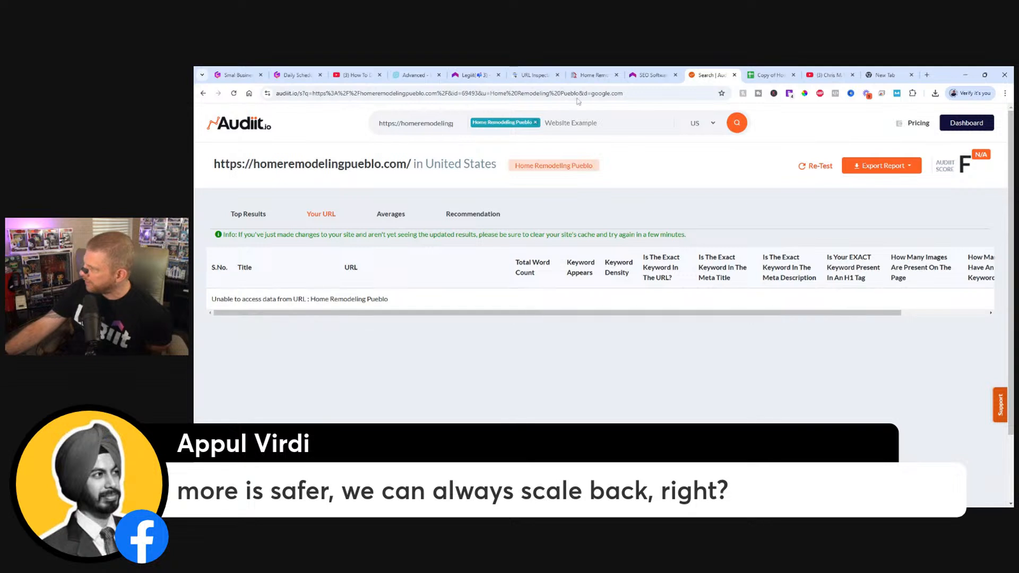
Switch to the Legiit SEO dashboard and review the Keyword Audiit top results and the website analysis above them.
{"action": "left_click", "coordinate": [652, 73]}
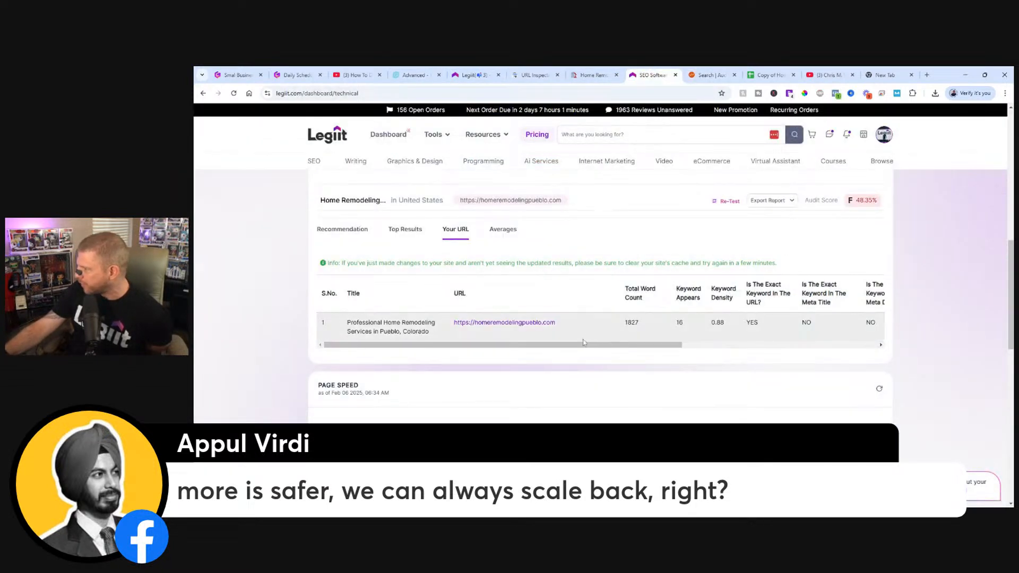
{"action": "left_click", "coordinate": [403, 229]}
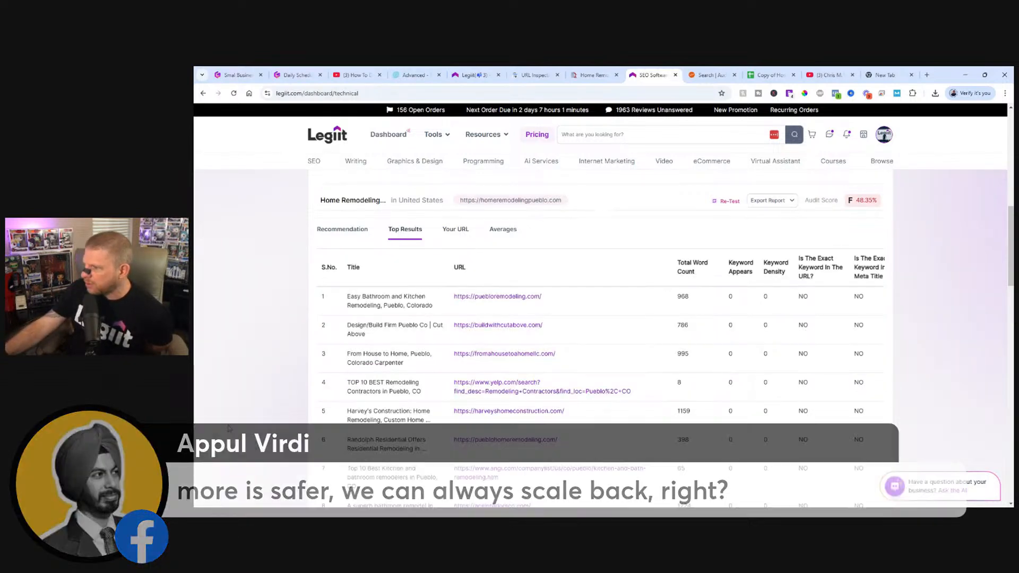
{"action": "scroll", "coordinate": [507, 308], "scroll_direction": "up", "scroll_amount": 3}
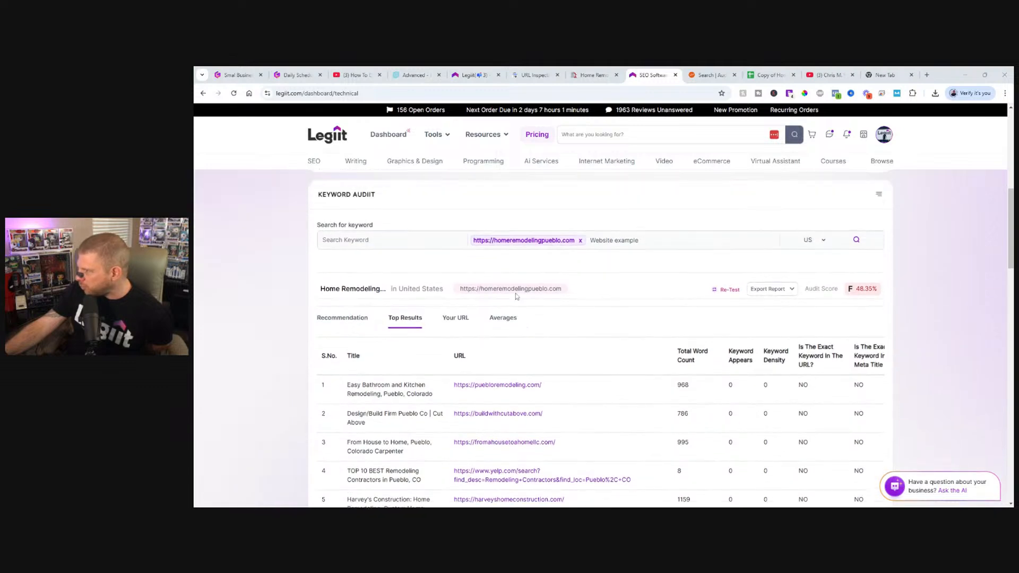
{"action": "scroll", "coordinate": [507, 309], "scroll_direction": "up", "scroll_amount": 2}
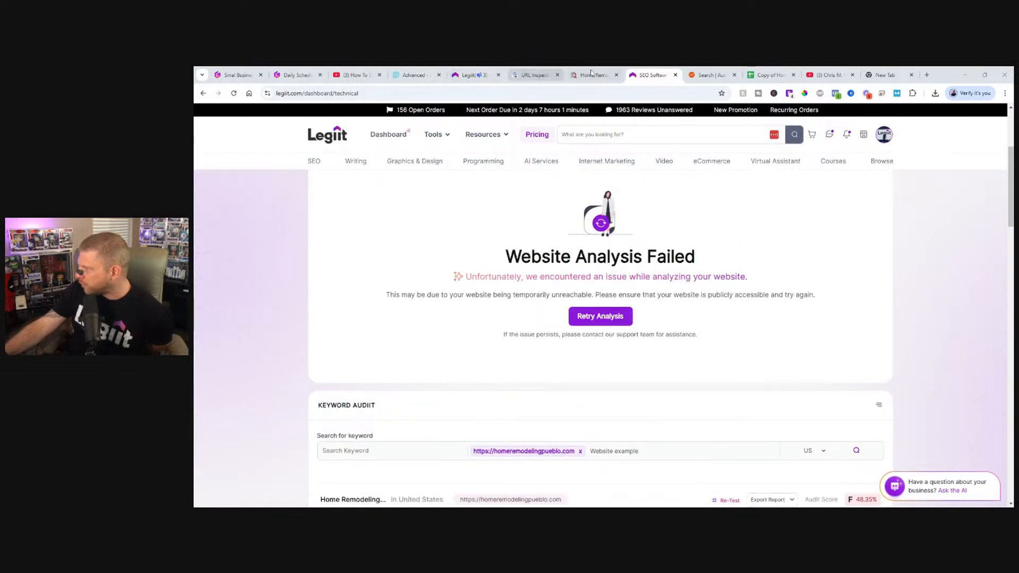
In the live homepage's tab, search Google for site:homeremodelingpueblo.com to check which pages are indexed.
{"action": "left_click", "coordinate": [592, 75]}
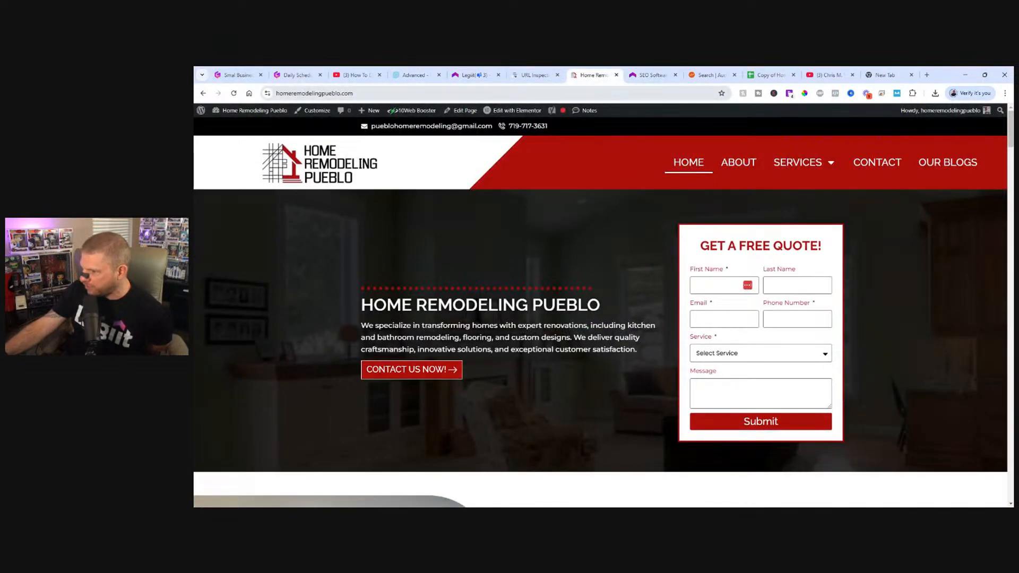
{"action": "left_click", "coordinate": [284, 95]}
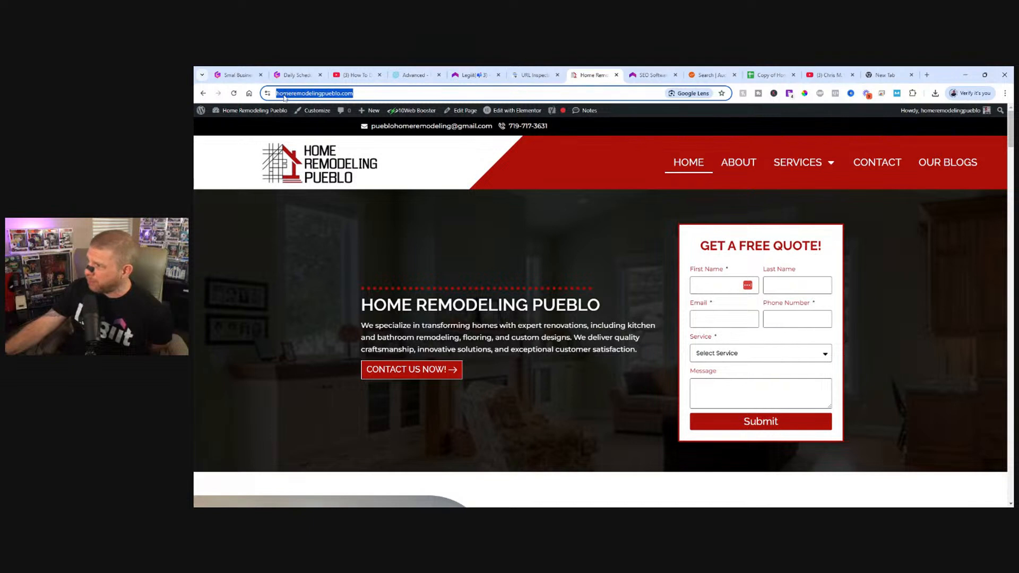
{"action": "left_click", "coordinate": [284, 96]}
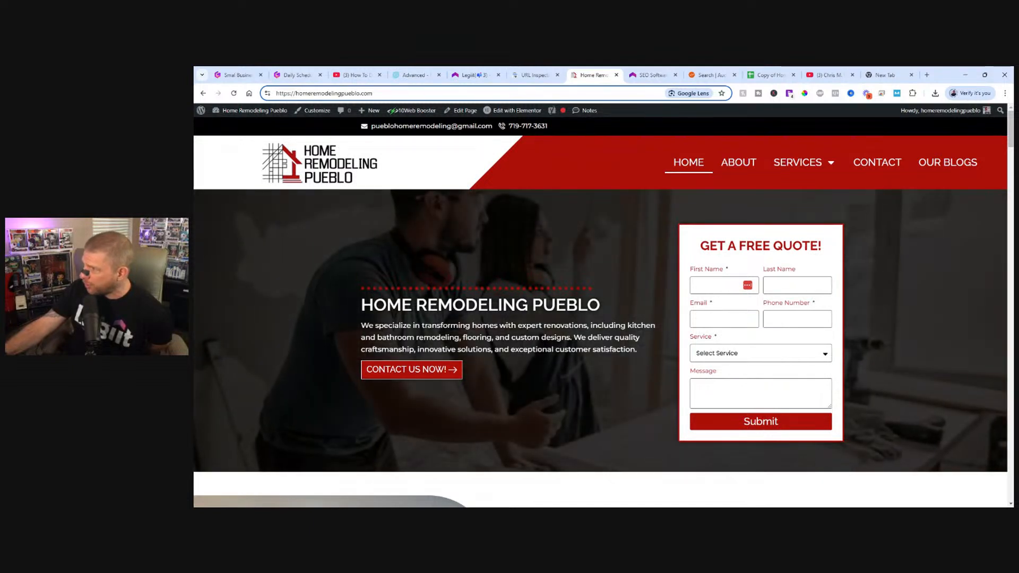
{"action": "left_click_drag", "start_coordinate": [296, 94], "coordinate": [276, 94]}
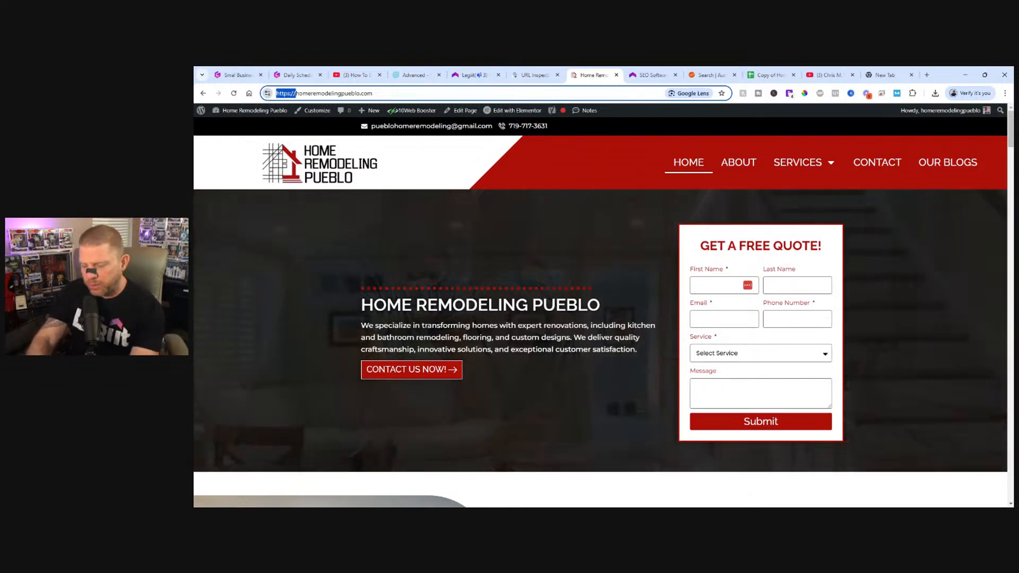
{"action": "type", "text": "site:"}
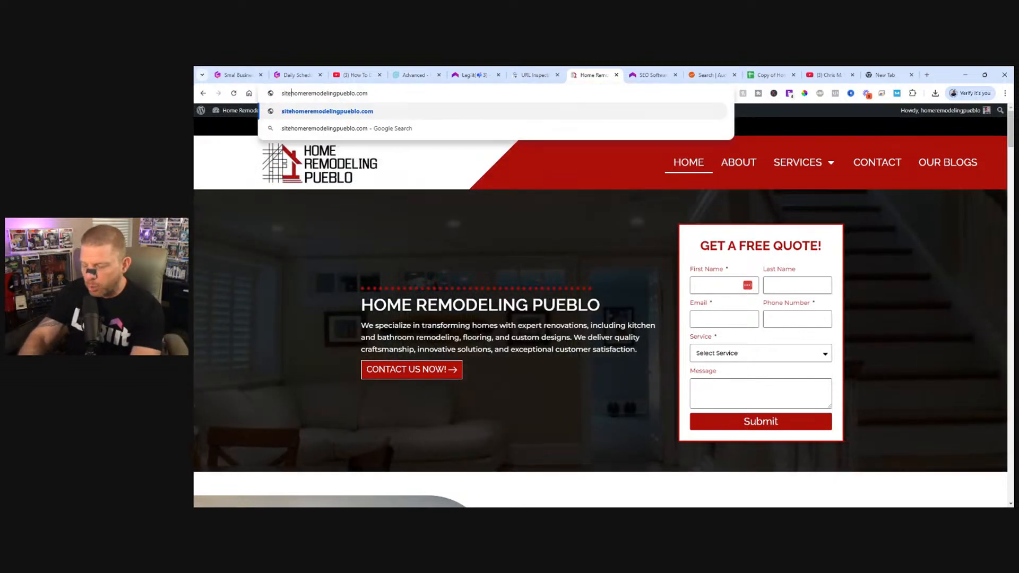
{"action": "key", "text": "Return"}
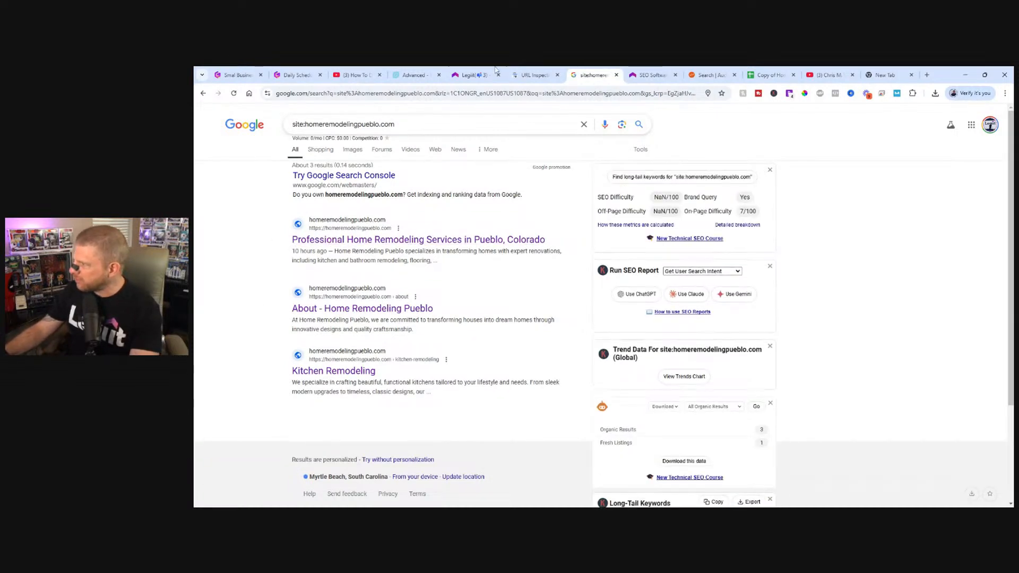
Return to the Legiit SEO dashboard, open Online Visibility and expand the rank tracker's full keyword list to review the rankings.
{"action": "left_click", "coordinate": [647, 70]}
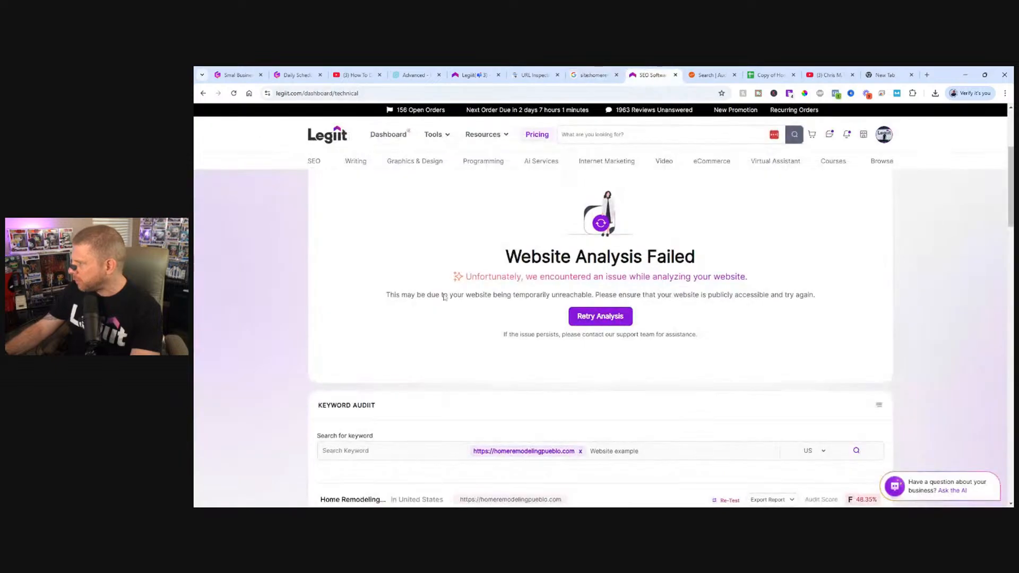
{"action": "scroll", "coordinate": [409, 352], "scroll_direction": "down", "scroll_amount": 3}
{"action": "scroll", "coordinate": [393, 354], "scroll_direction": "up", "scroll_amount": 5}
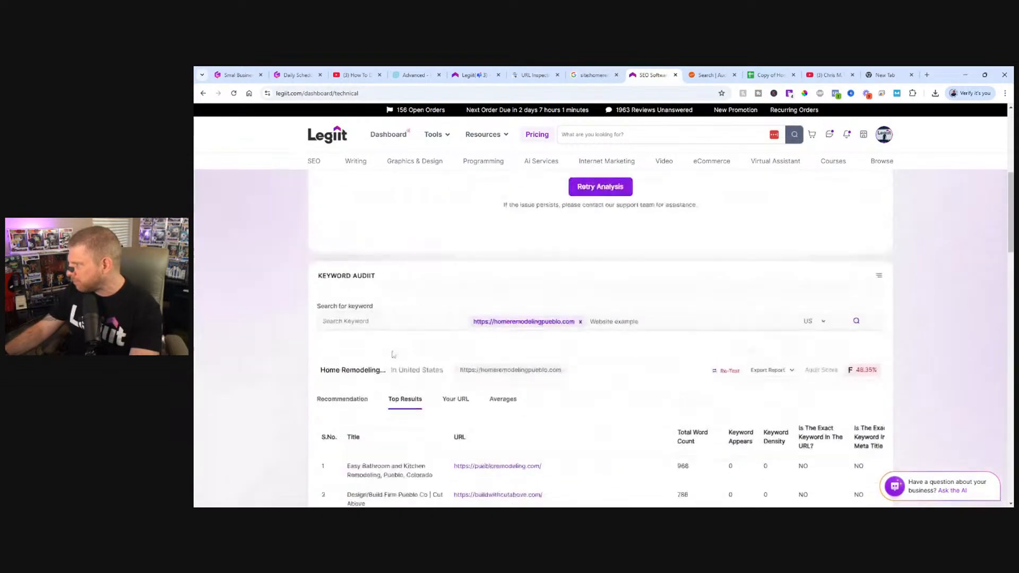
{"action": "left_click", "coordinate": [456, 283]}
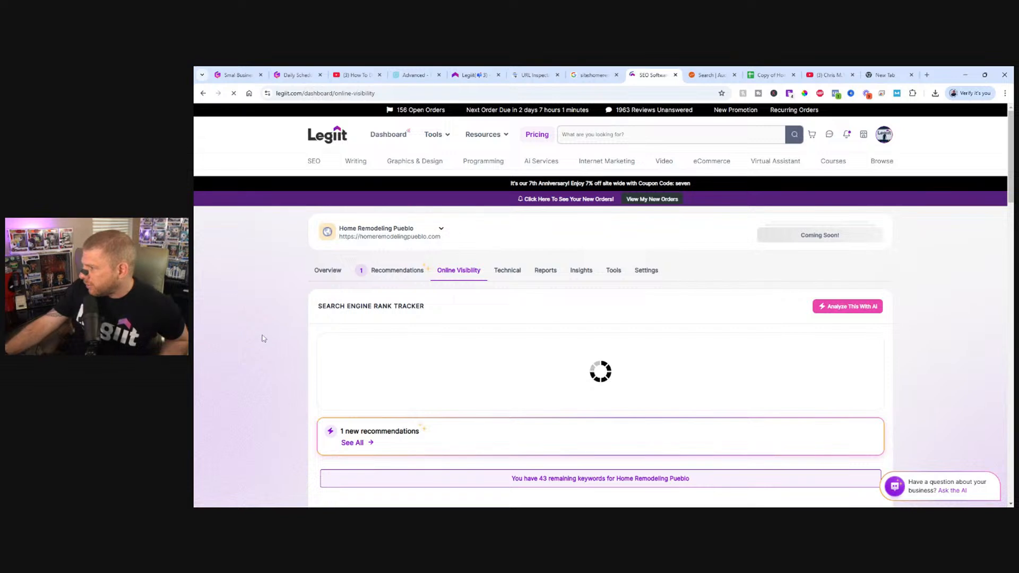
{"action": "scroll", "coordinate": [264, 337], "scroll_direction": "down", "scroll_amount": 5}
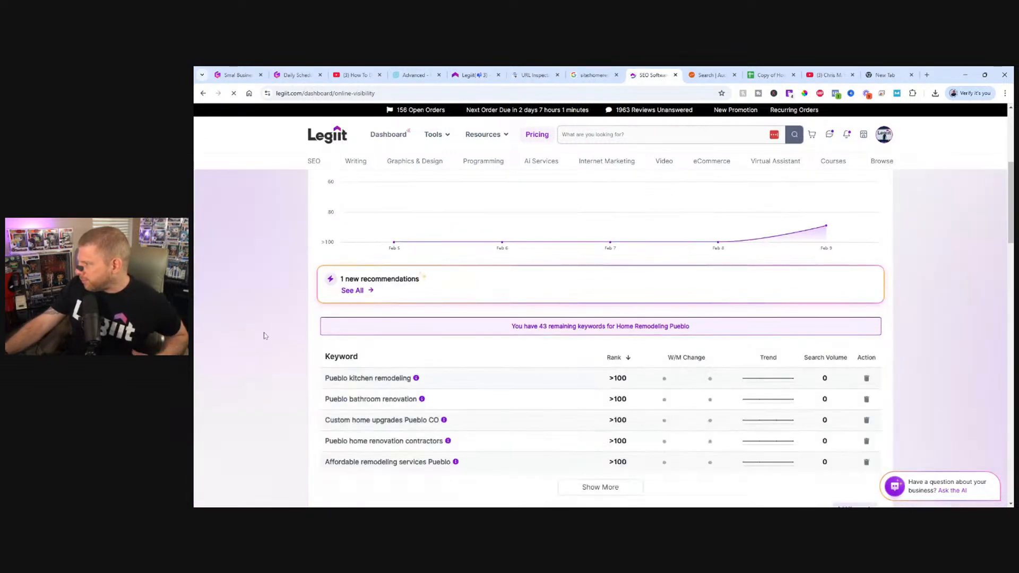
{"action": "scroll", "coordinate": [268, 338], "scroll_direction": "down", "scroll_amount": 2}
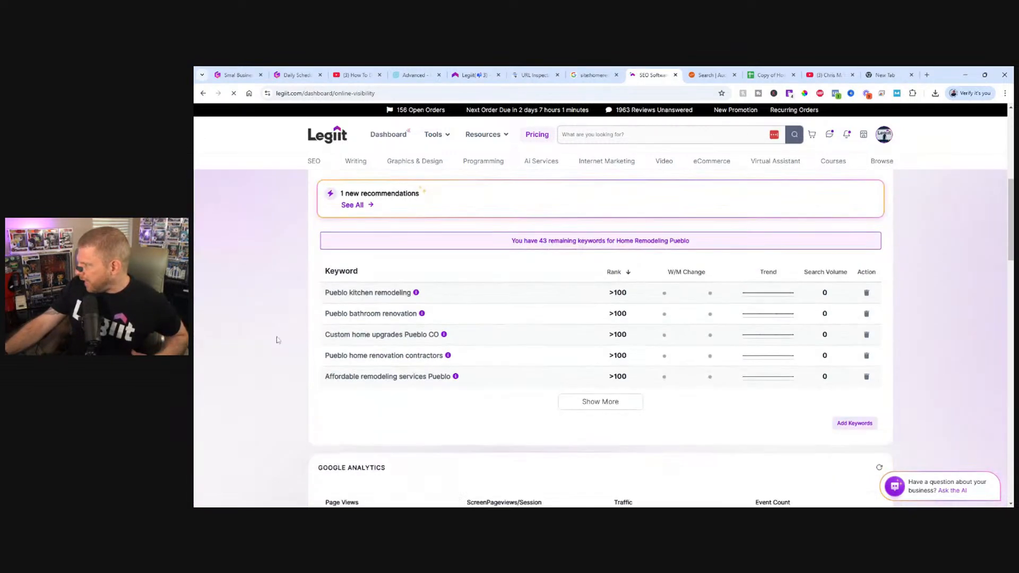
{"action": "left_click", "coordinate": [591, 406]}
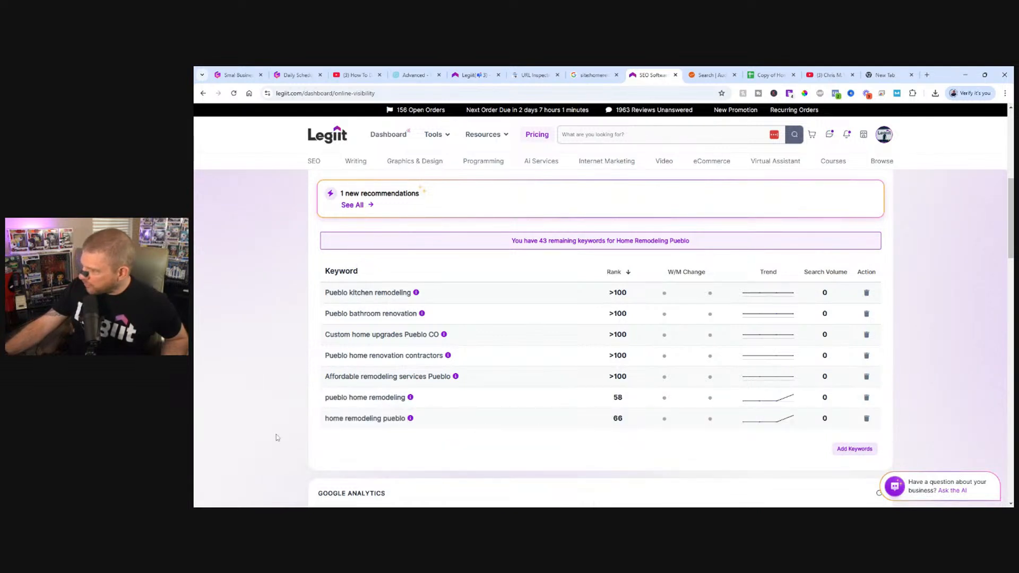
Check page 7 of the Google results for the tracked keyword "home remodeling pueblo" in an incognito window for the homeremodelingpueblo.com listing.
{"action": "left_click_drag", "start_coordinate": [319, 421], "coordinate": [360, 424]}
{"action": "left_click", "coordinate": [337, 445]}
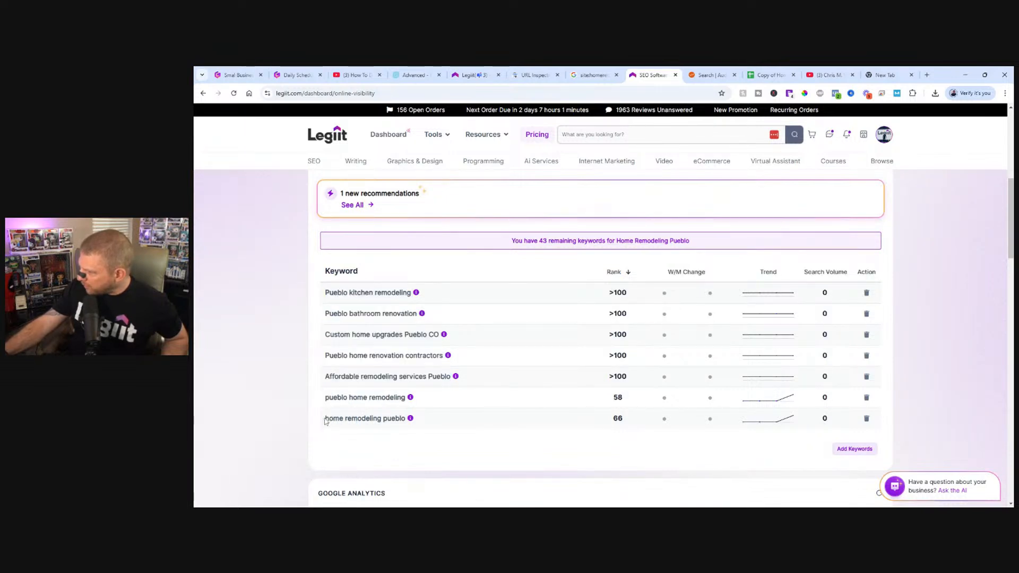
{"action": "left_click_drag", "start_coordinate": [325, 420], "coordinate": [408, 427]}
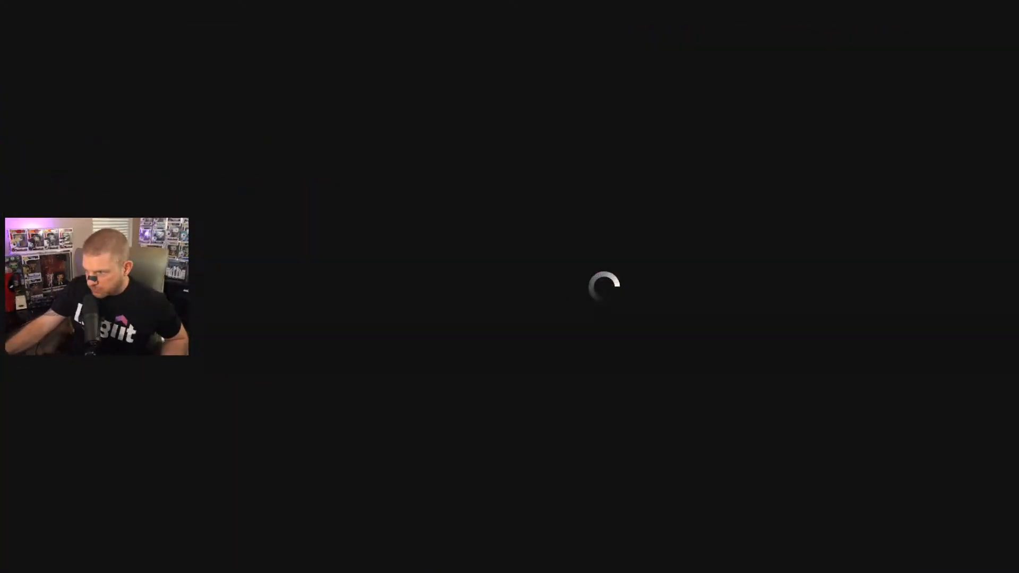
{"action": "scroll", "coordinate": [383, 389], "scroll_direction": "down", "scroll_amount": 8}
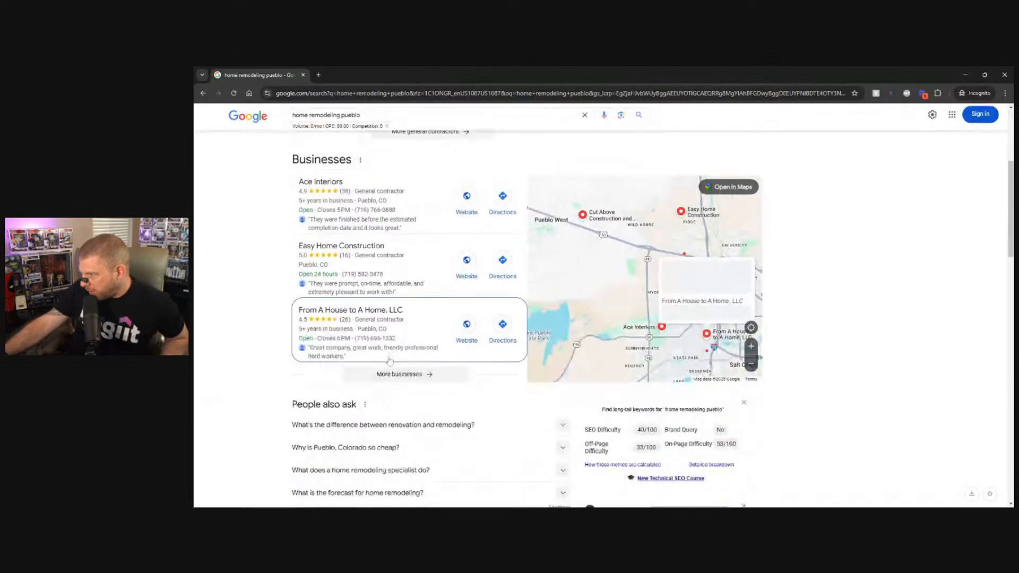
{"action": "scroll", "coordinate": [383, 389], "scroll_direction": "down", "scroll_amount": 10}
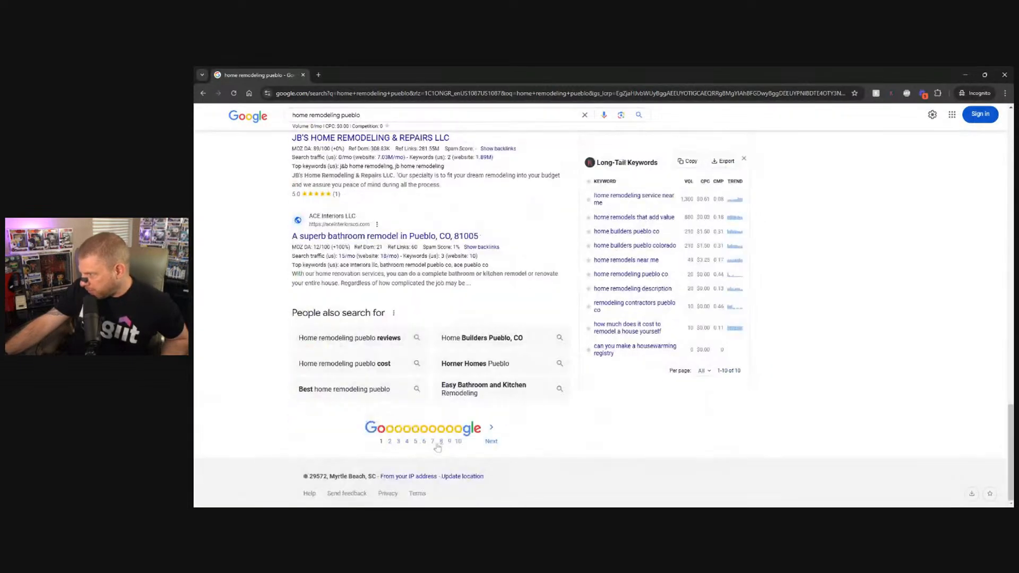
{"action": "left_click", "coordinate": [432, 442]}
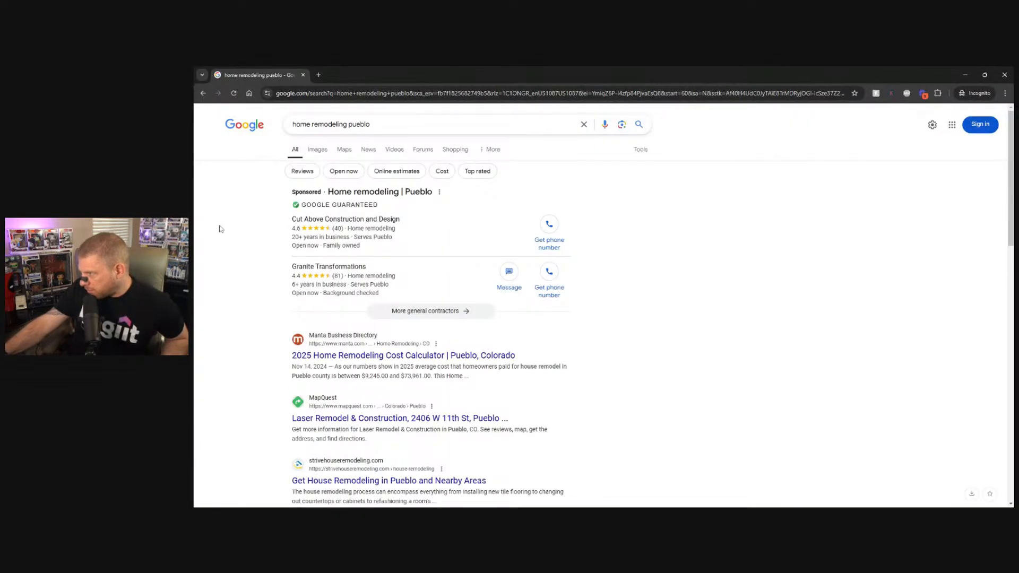
{"action": "scroll", "coordinate": [227, 262], "scroll_direction": "down", "scroll_amount": 3}
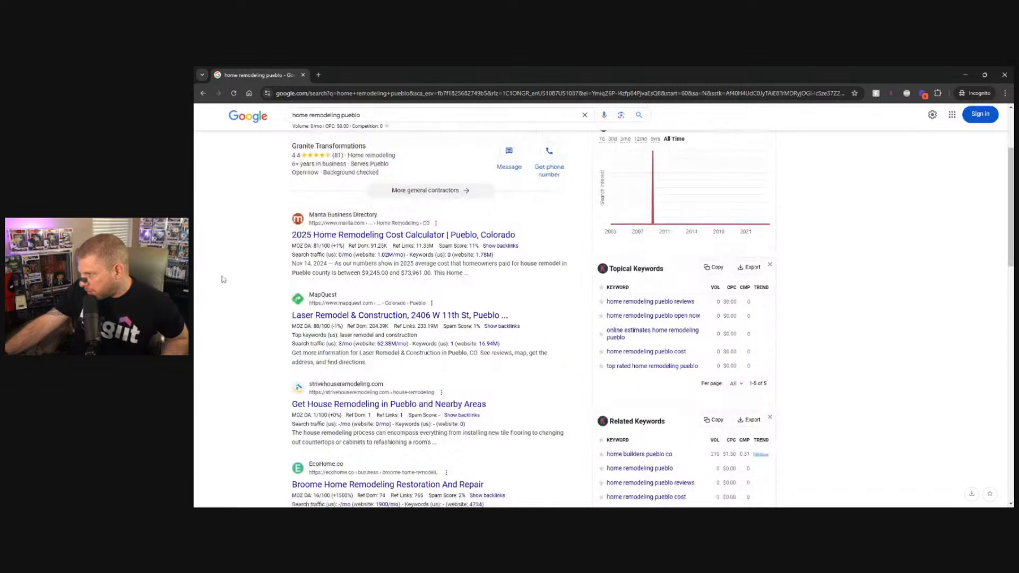
{"action": "scroll", "coordinate": [223, 292], "scroll_direction": "down", "scroll_amount": 4}
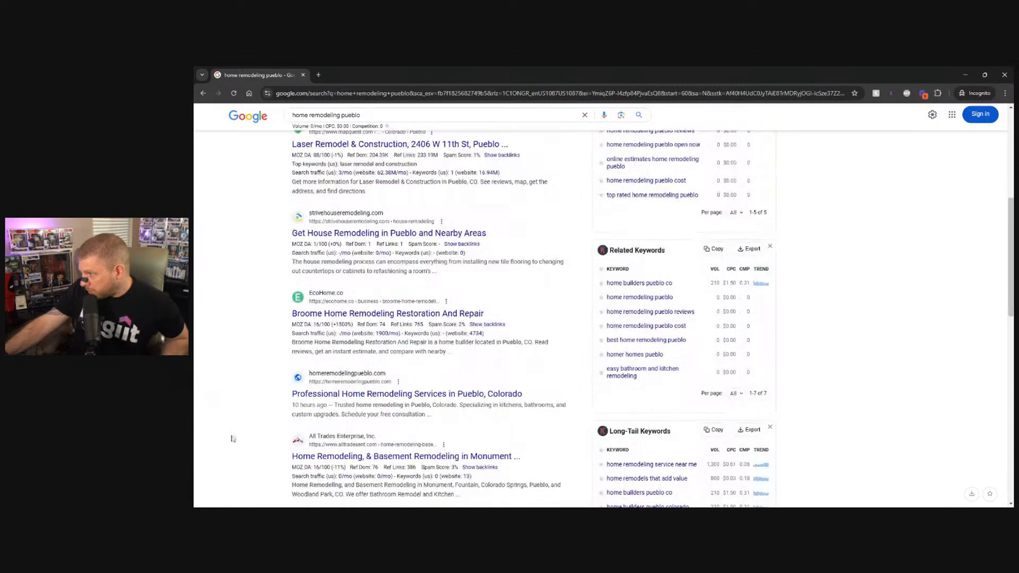
Open the homeremodelingpueblo.com result in a new tab and review the live homepage's sections.
{"action": "middle_click", "coordinate": [308, 396]}
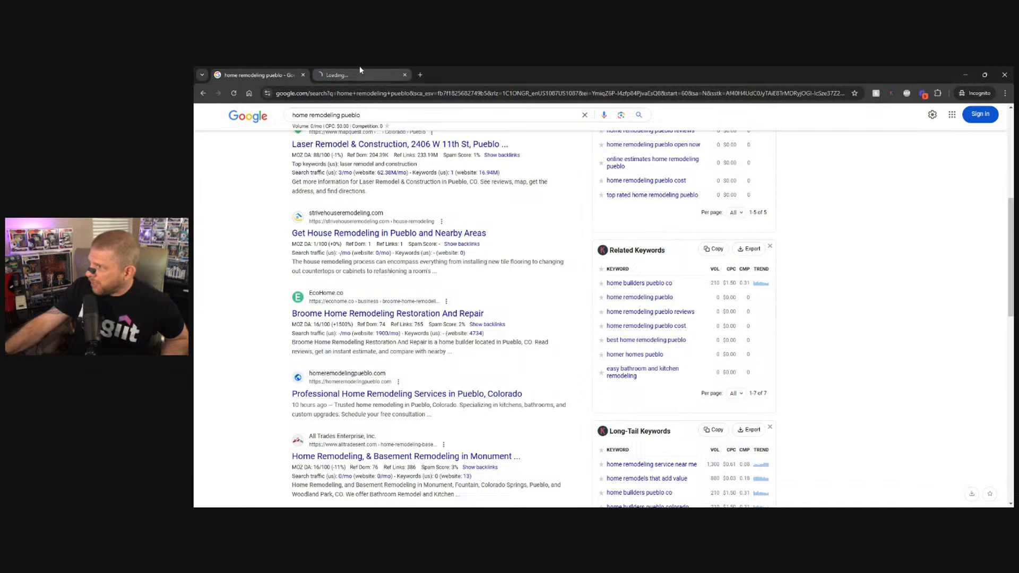
{"action": "left_click", "coordinate": [371, 75]}
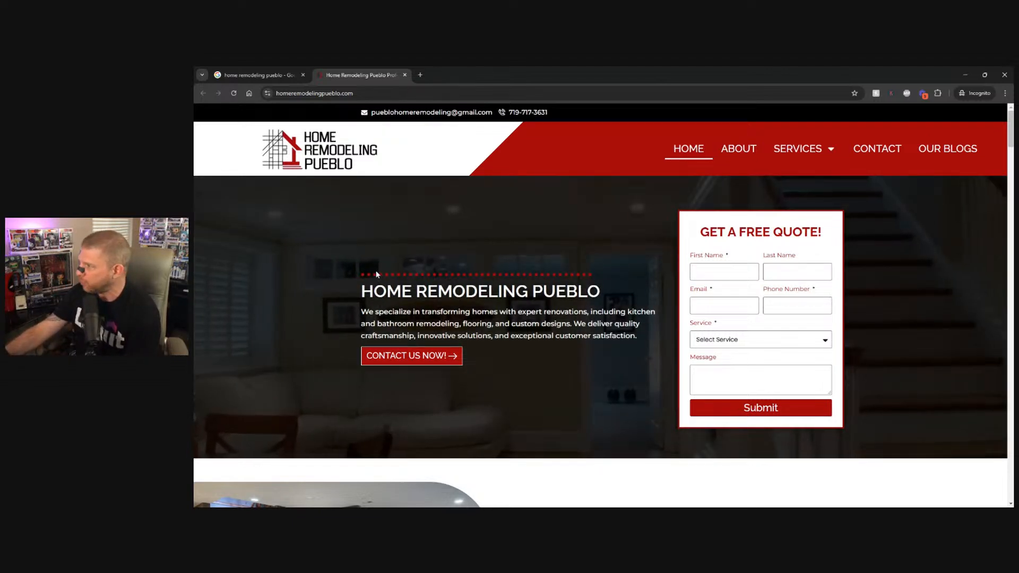
{"action": "scroll", "coordinate": [366, 268], "scroll_direction": "down", "scroll_amount": 5}
{"action": "scroll", "coordinate": [367, 270], "scroll_direction": "down", "scroll_amount": 15}
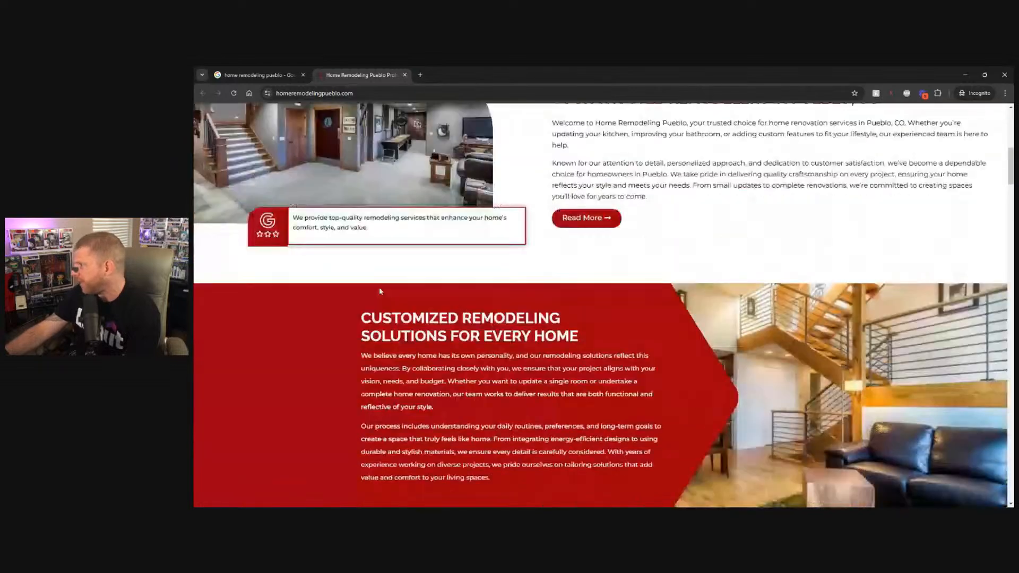
{"action": "scroll", "coordinate": [378, 318], "scroll_direction": "down", "scroll_amount": 15}
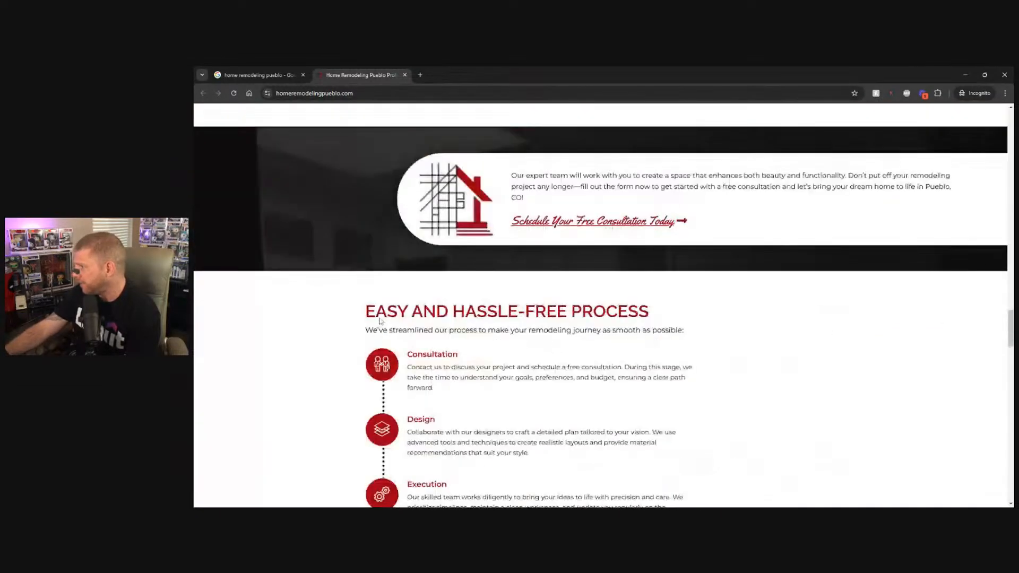
{"action": "scroll", "coordinate": [378, 323], "scroll_direction": "up", "scroll_amount": 12}
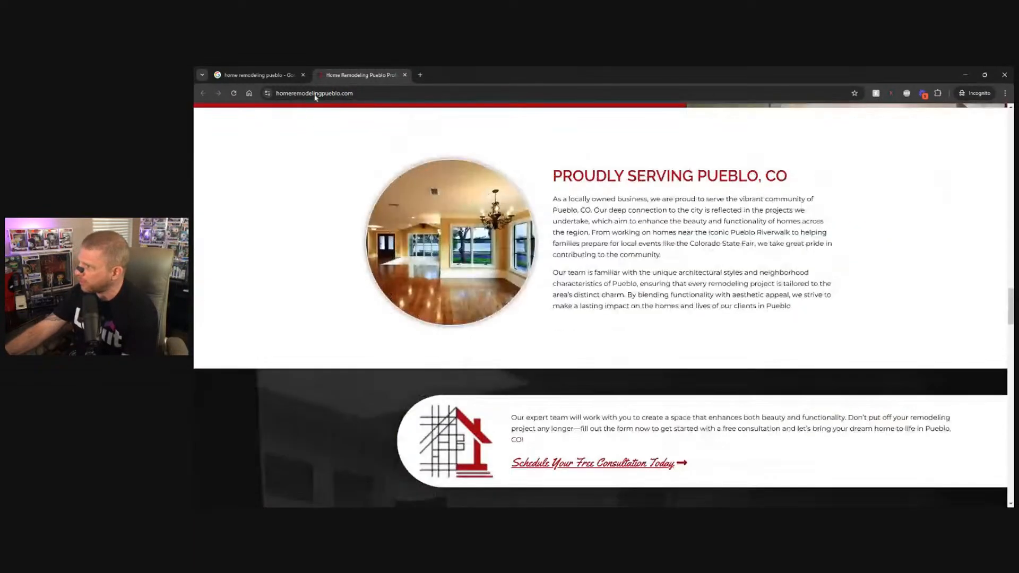
Return to the Google results, recheck the site's listing and search for "pueblo home remodeling" instead.
{"action": "left_click", "coordinate": [262, 78]}
{"action": "scroll", "coordinate": [250, 385], "scroll_direction": "down", "scroll_amount": 10}
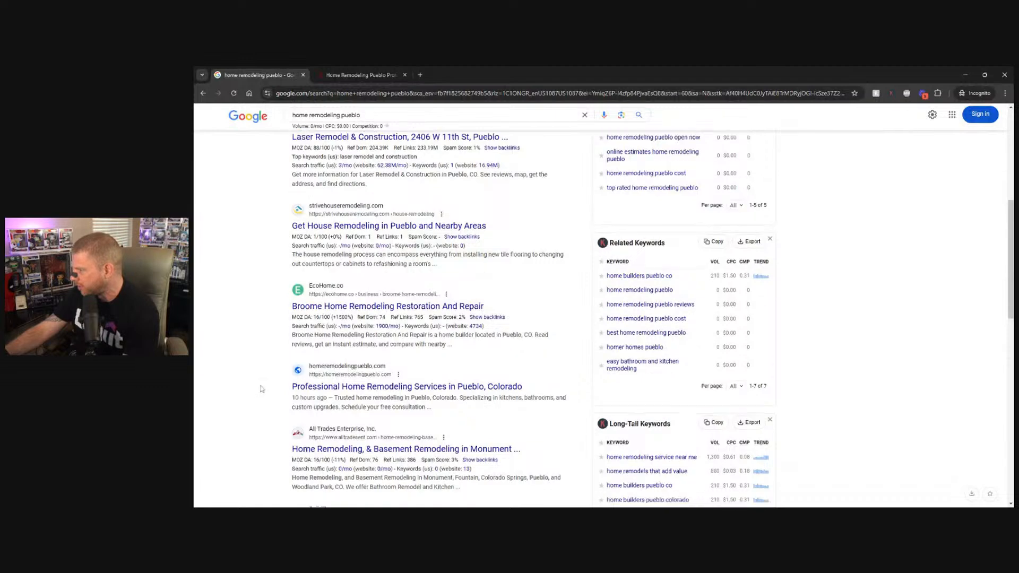
{"action": "scroll", "coordinate": [261, 389], "scroll_direction": "up", "scroll_amount": 10}
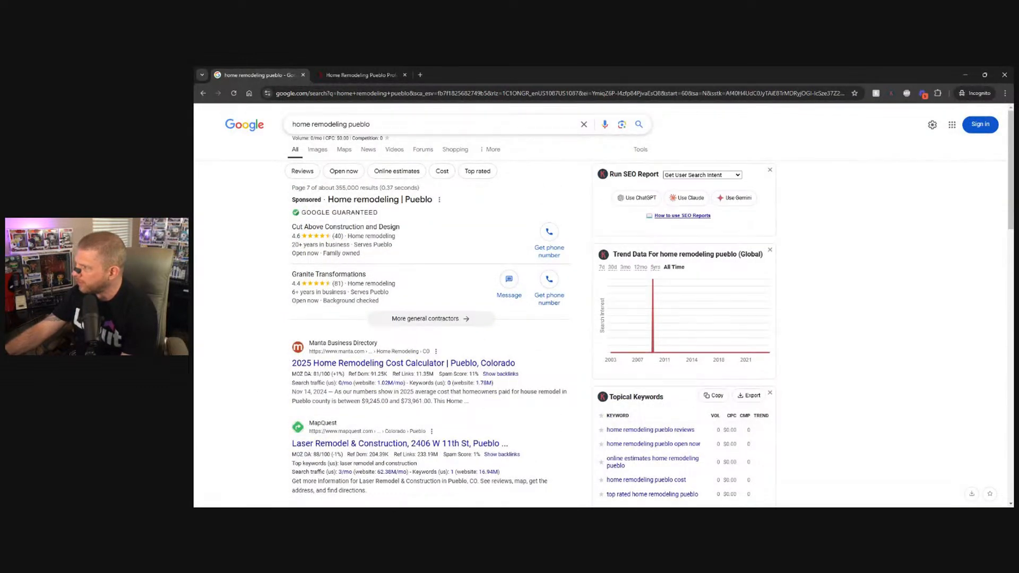
{"action": "left_click_drag", "start_coordinate": [348, 124], "coordinate": [291, 124]}
{"action": "key", "text": "ctrl+c"}
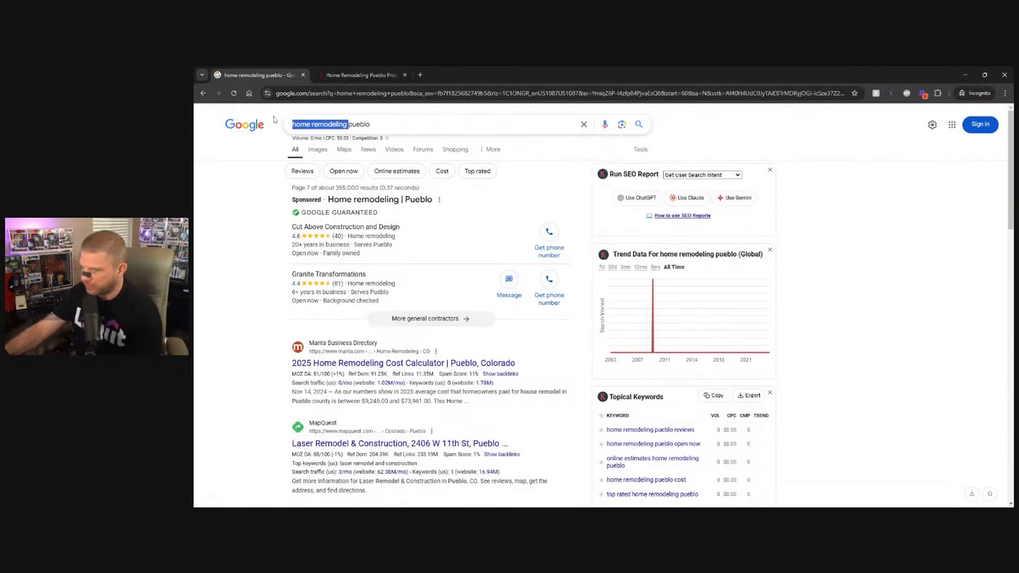
{"action": "key", "text": "BackSpace"}
{"action": "left_click", "coordinate": [314, 124]}
{"action": "key", "text": "ctrl+v"}
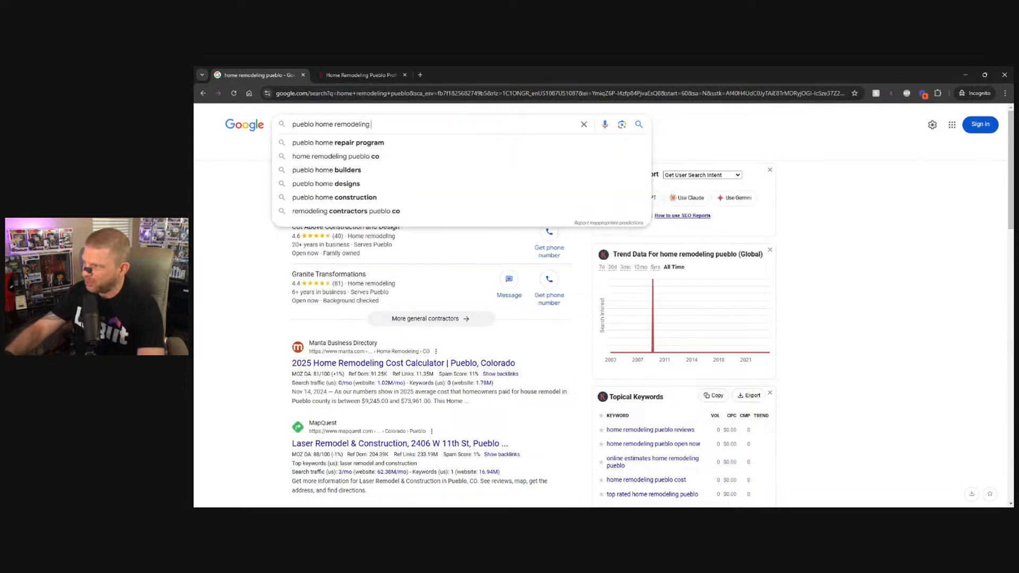
{"action": "key", "text": "Return"}
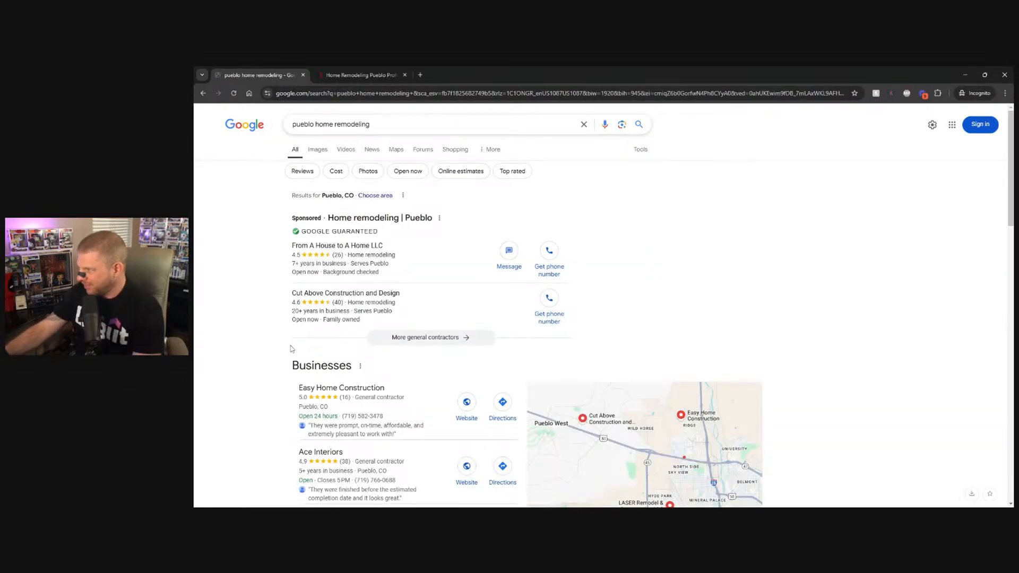
Go to page 6 of the "pueblo home remodeling" results, look for the homeremodelingpueblo.com listing and minimize the incognito window.
{"action": "scroll", "coordinate": [289, 348], "scroll_direction": "down", "scroll_amount": 20}
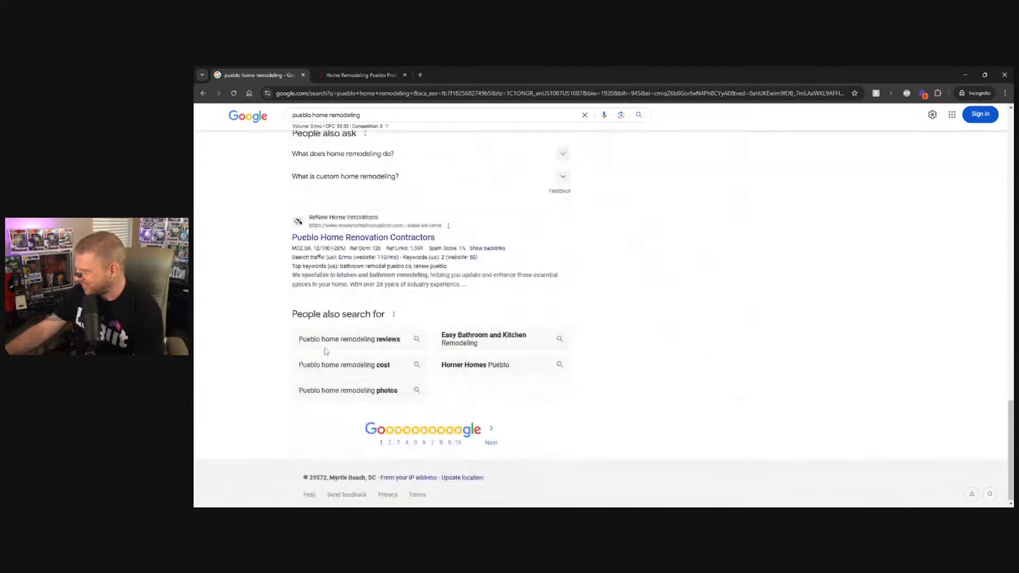
{"action": "left_click", "coordinate": [424, 441]}
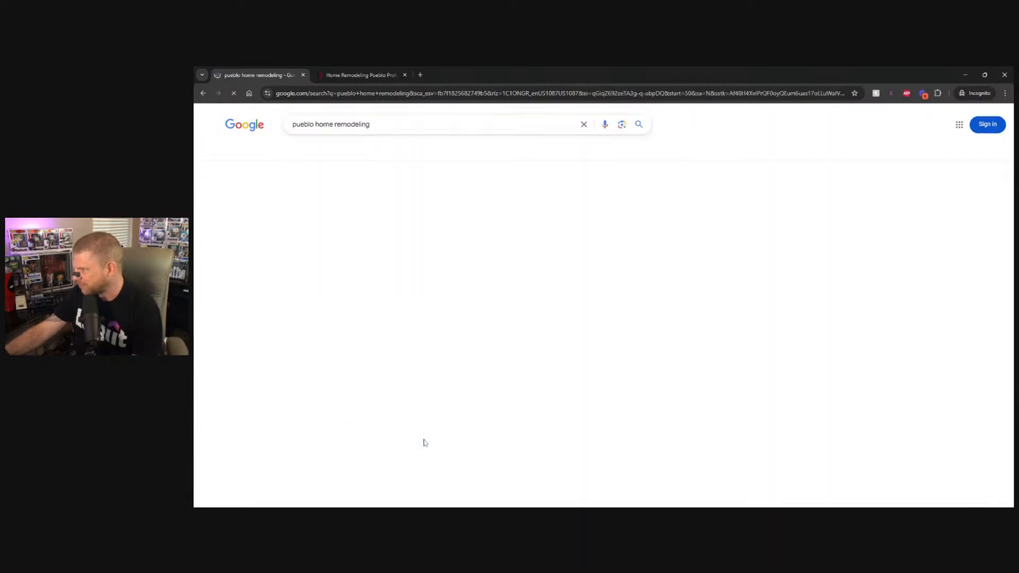
{"action": "scroll", "coordinate": [241, 305], "scroll_direction": "down", "scroll_amount": 3}
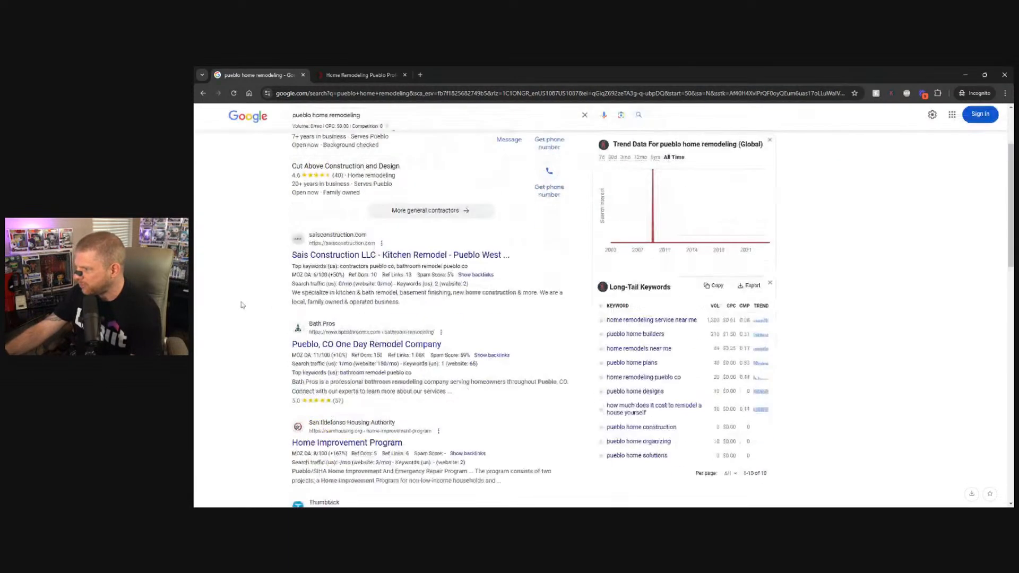
{"action": "scroll", "coordinate": [241, 305], "scroll_direction": "down", "scroll_amount": 7}
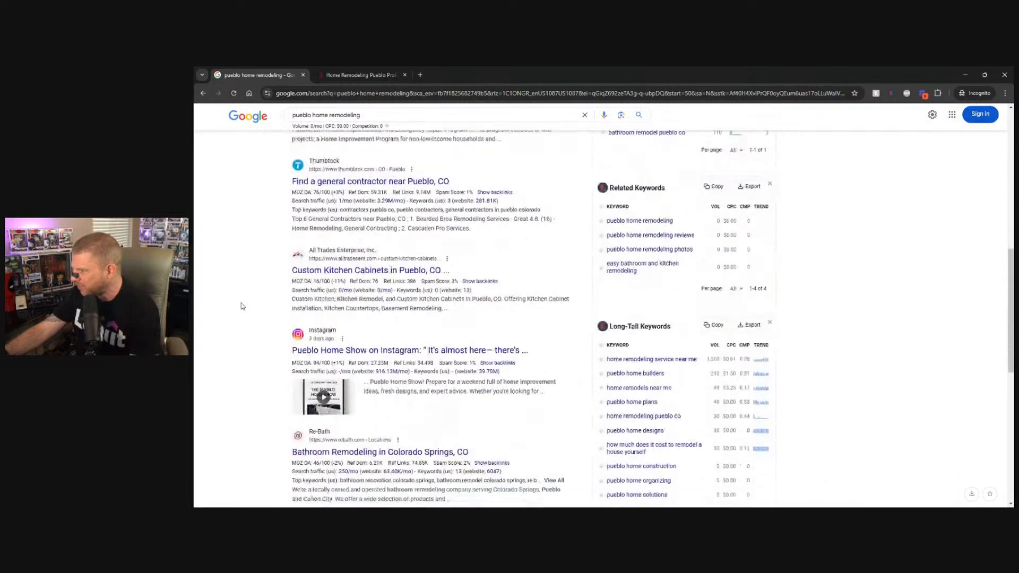
{"action": "scroll", "coordinate": [241, 306], "scroll_direction": "down", "scroll_amount": 3}
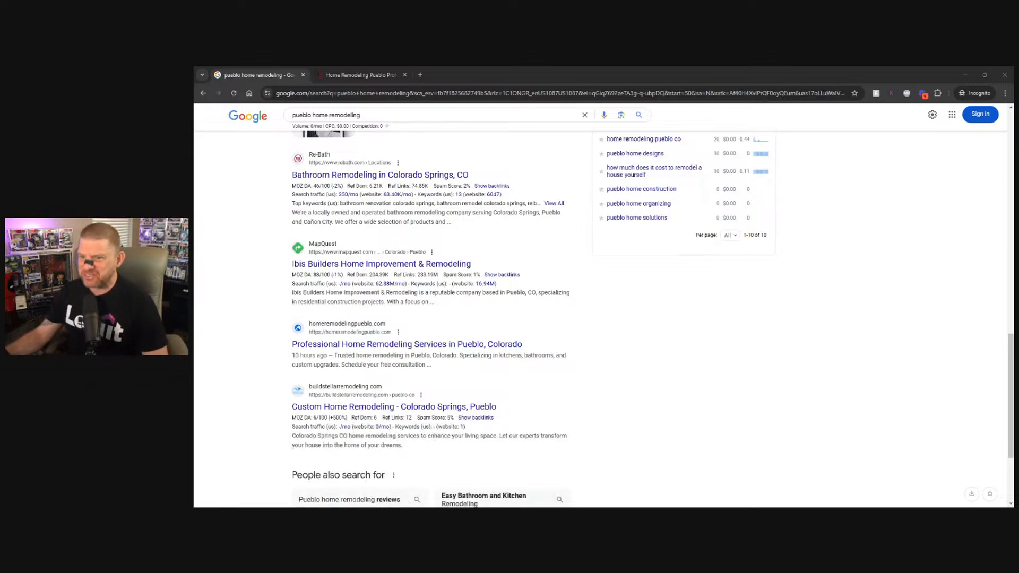
{"action": "left_click", "coordinate": [963, 79]}
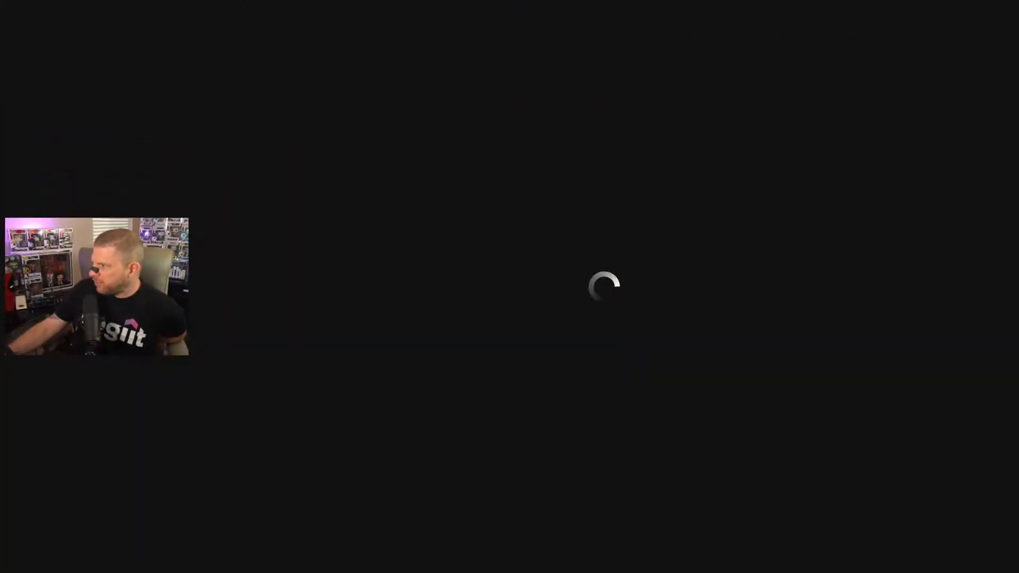
Switch to the Think Big Slack workspace and look through its announcements, freelancing-help, link-swaps, seo and introductions channels.
{"action": "scroll", "coordinate": [575, 290], "scroll_direction": "down", "scroll_amount": 5}
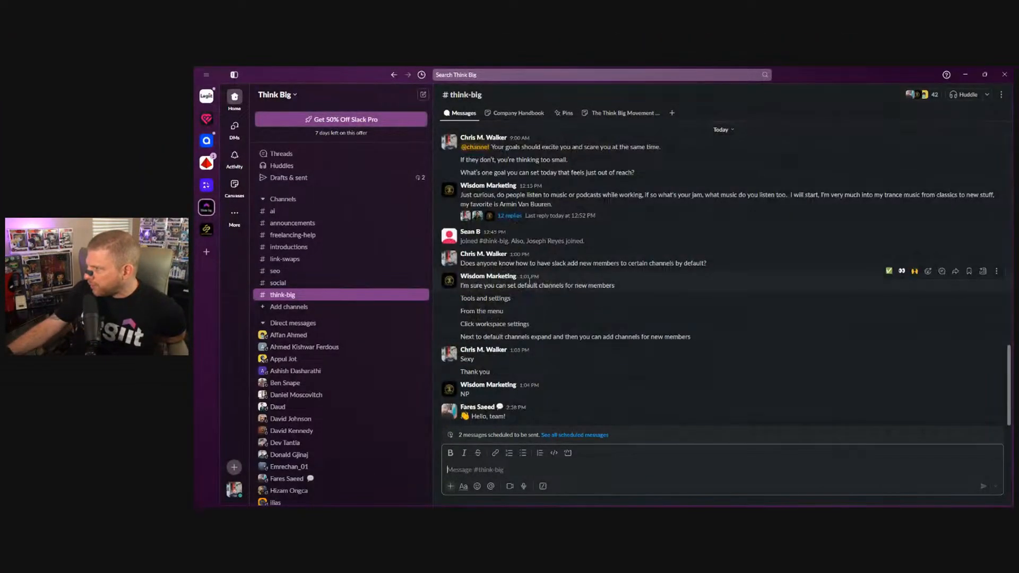
{"action": "left_click", "coordinate": [315, 225]}
{"action": "left_click", "coordinate": [311, 237]}
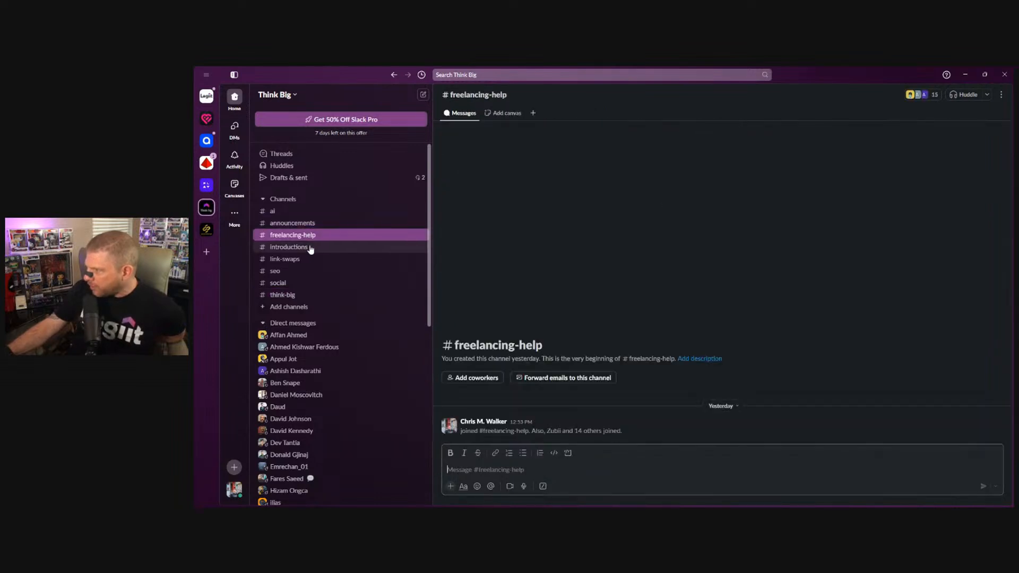
{"action": "left_click", "coordinate": [297, 247]}
{"action": "left_click", "coordinate": [295, 260]}
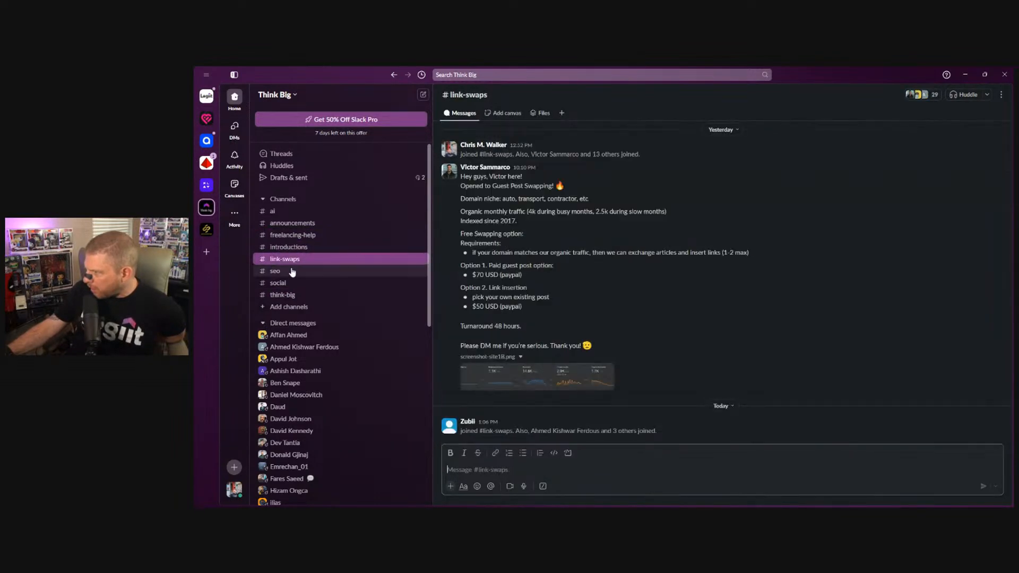
{"action": "left_click", "coordinate": [286, 271]}
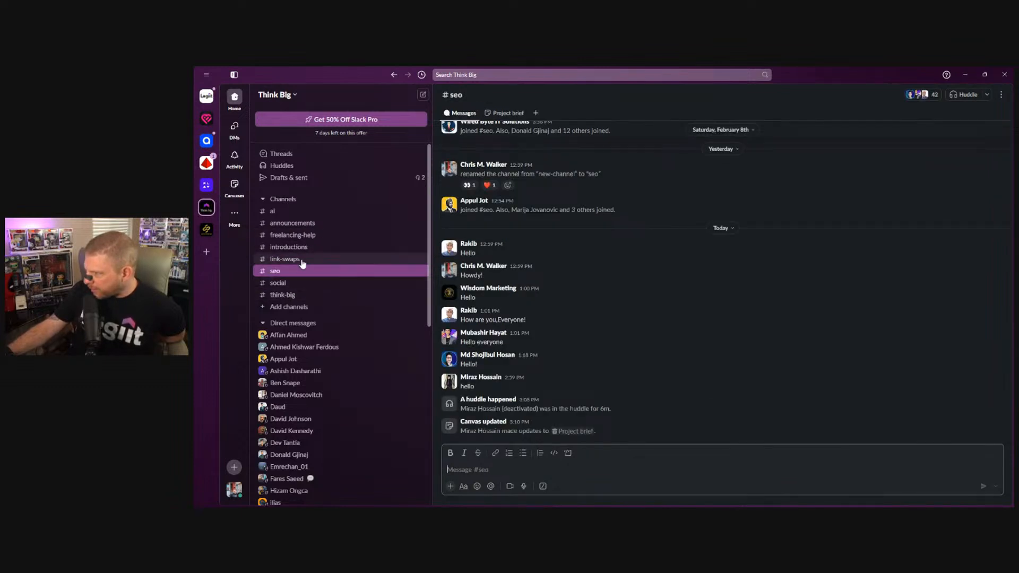
{"action": "left_click", "coordinate": [289, 247]}
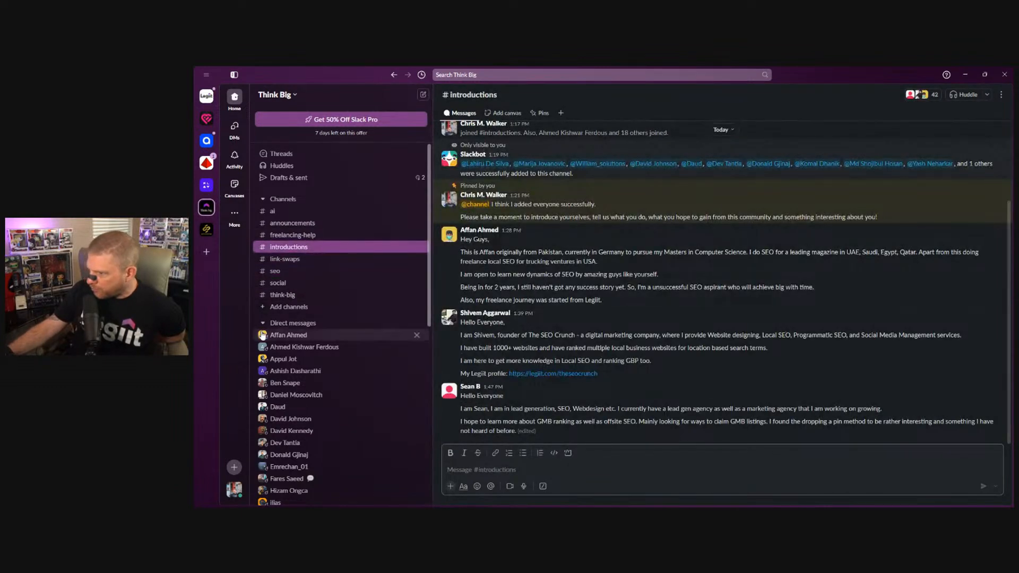